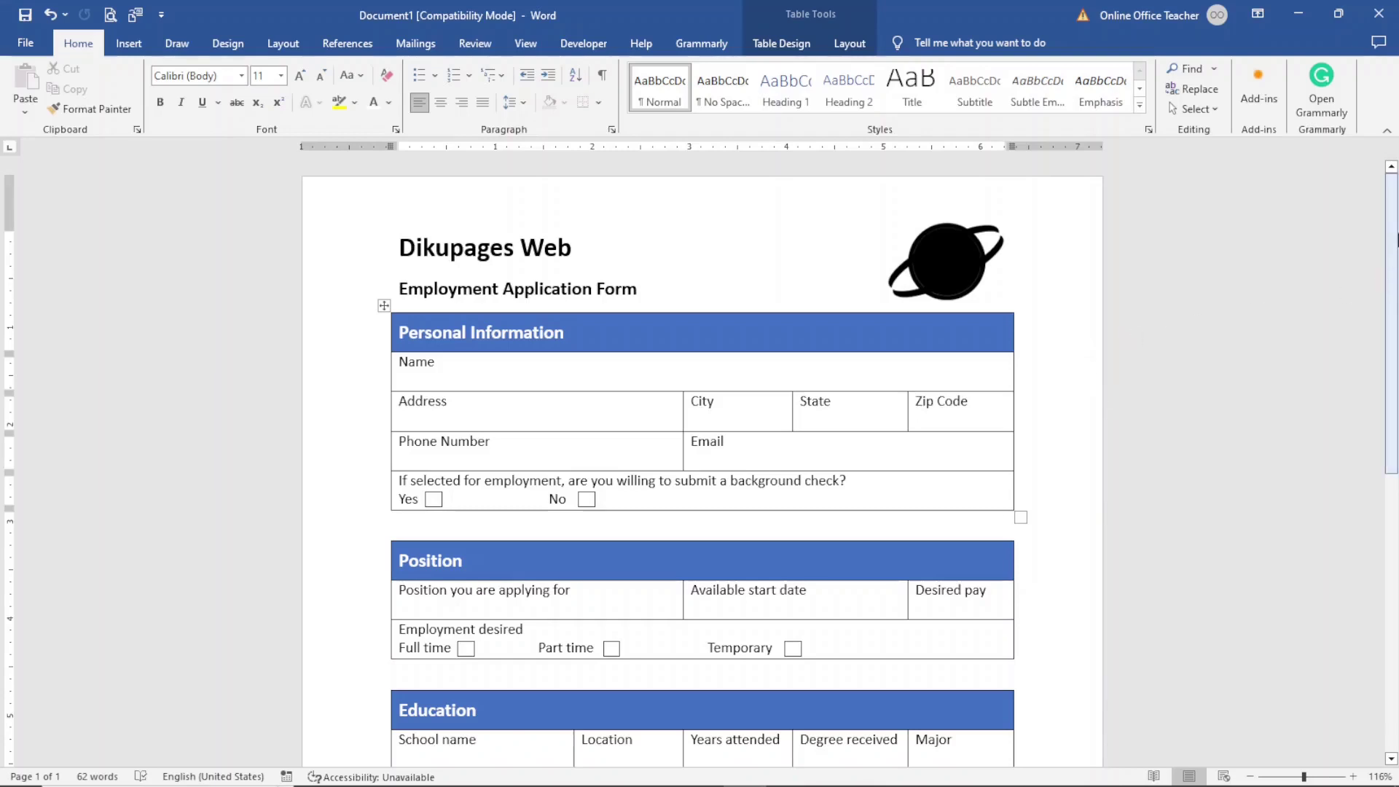
{"action": "mouse_move", "coordinate": [1397, 241]}
{"action": "left_mouse_down"}
{"action": "mouse_move", "coordinate": [1396, 520]}
{"action": "mouse_move", "coordinate": [1397, 233]}
{"action": "left_mouse_up"}
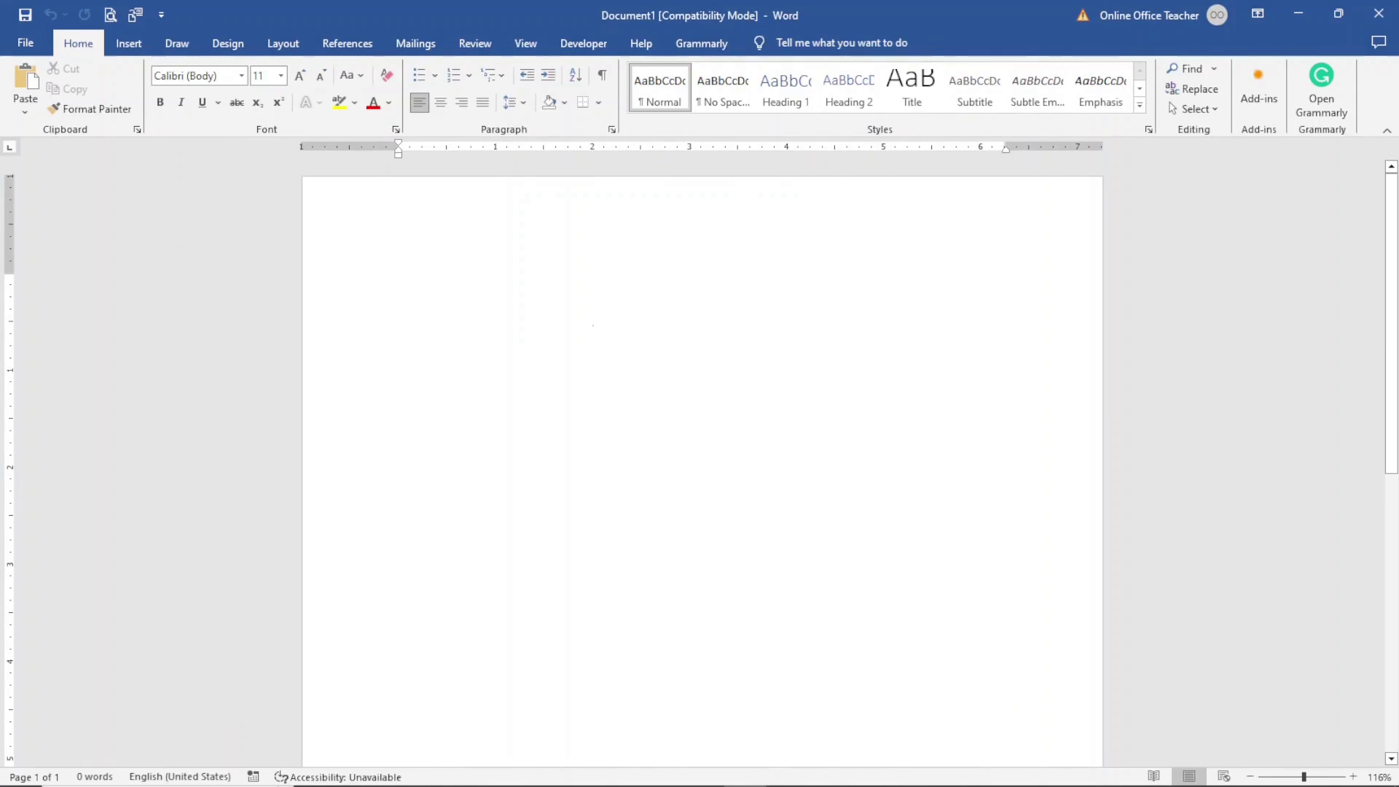
- Enter "Dikupages Web" and "Employment Application Form" as two heading lines, followed by a new empty line
{"action": "type", "text": "ikup"}
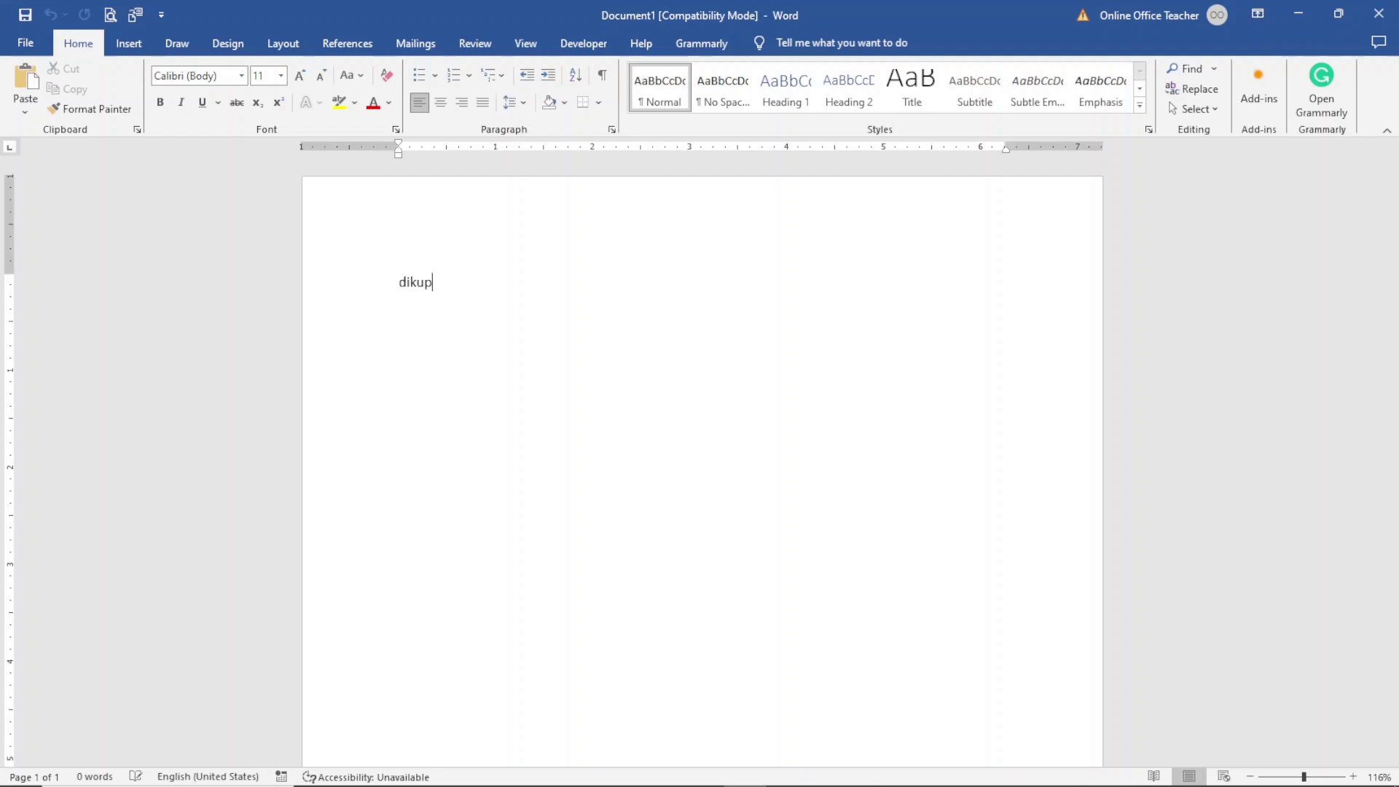
{"action": "type", "text": "ages Web"}
{"action": "type", "text": "employment "}
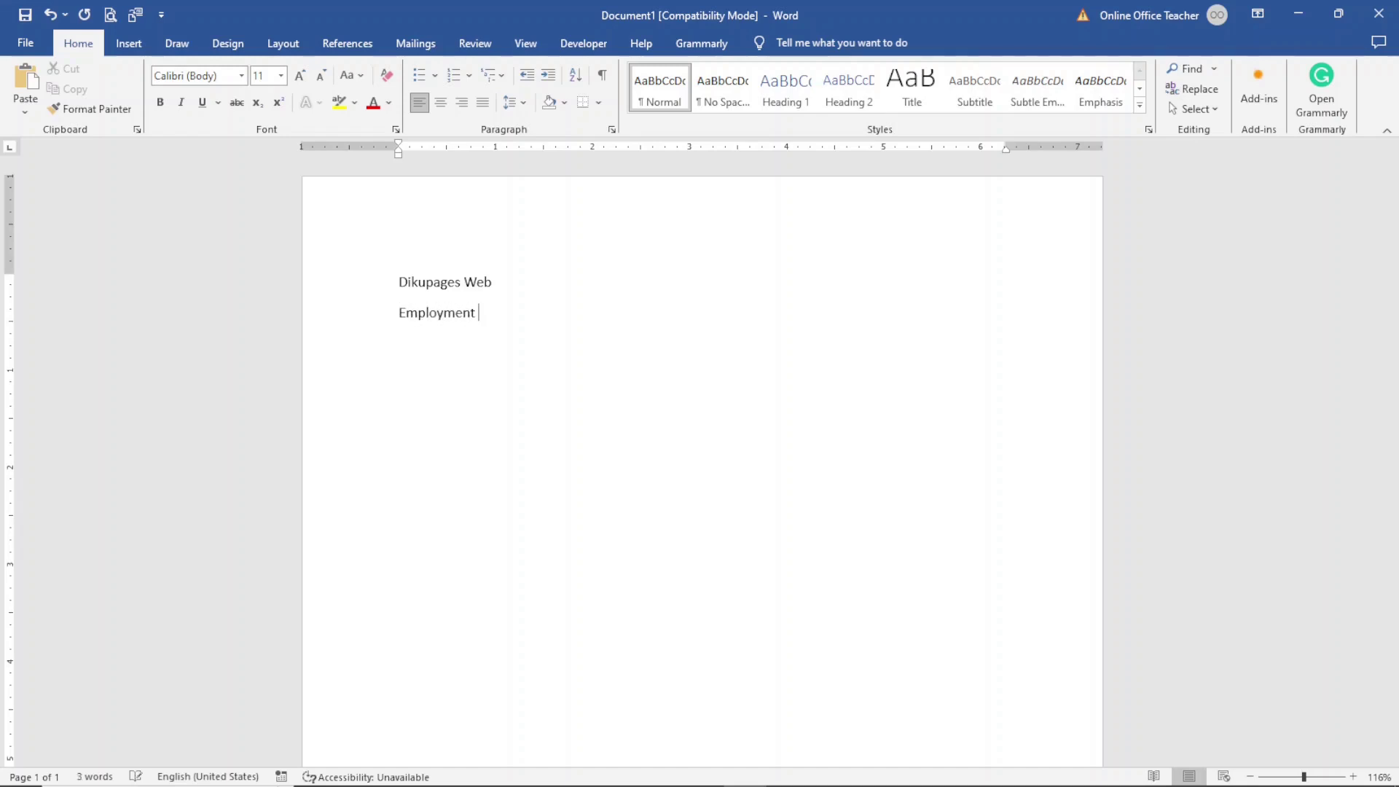
{"action": "type", "text": "Application Form"}
{"action": "key", "text": "Return"}
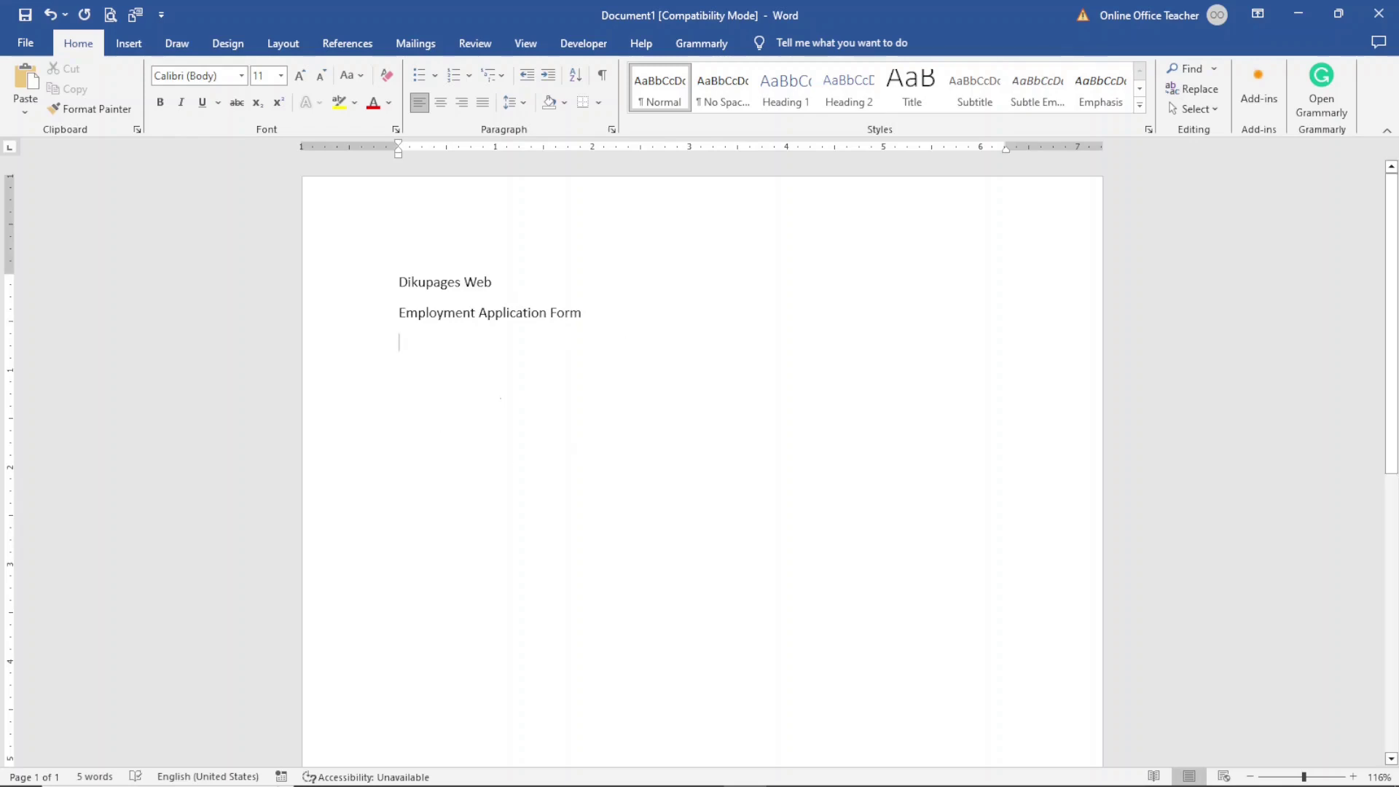
- Insert a table with 4 columns and 5 rows below the form heading
{"action": "left_click", "coordinate": [130, 45]}
{"action": "left_click", "coordinate": [153, 104]}
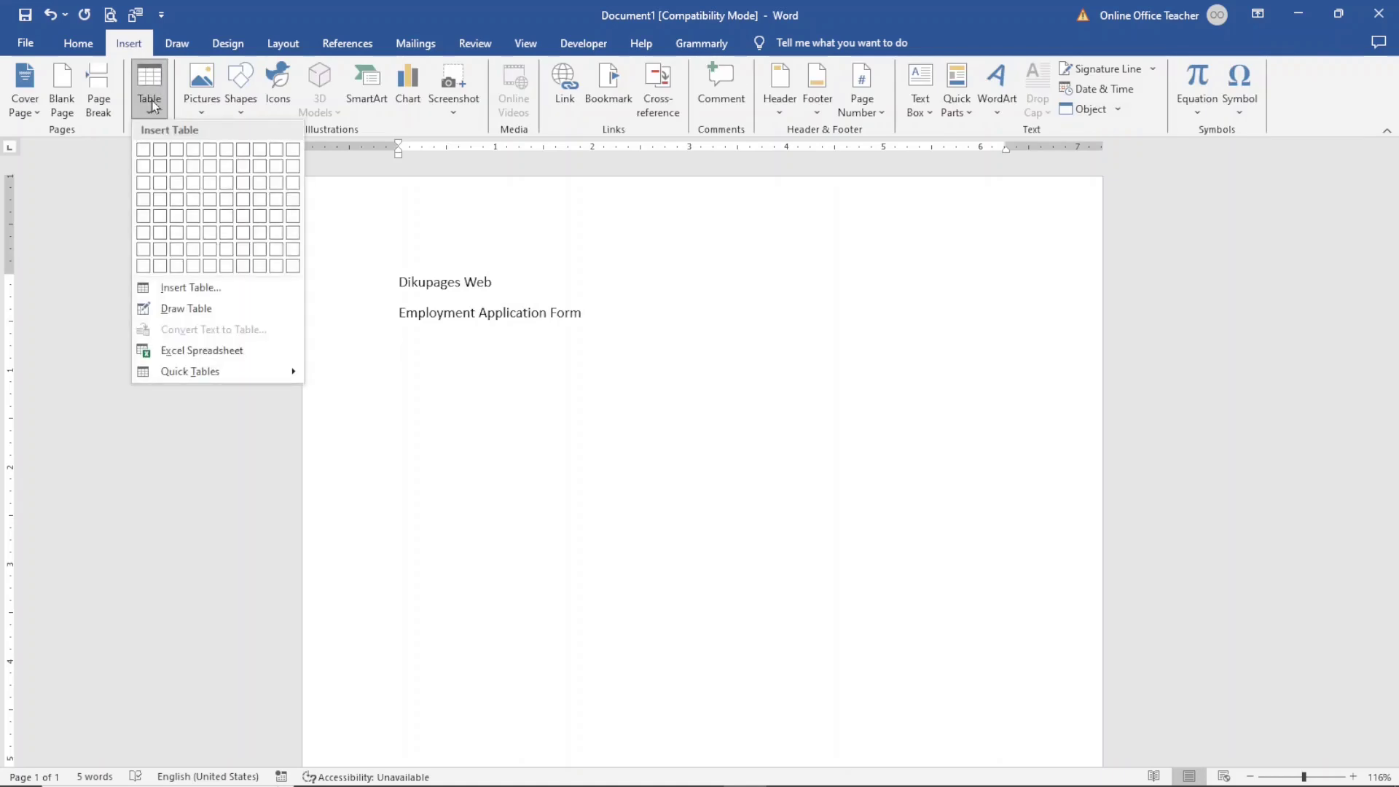
{"action": "left_click", "coordinate": [172, 288]}
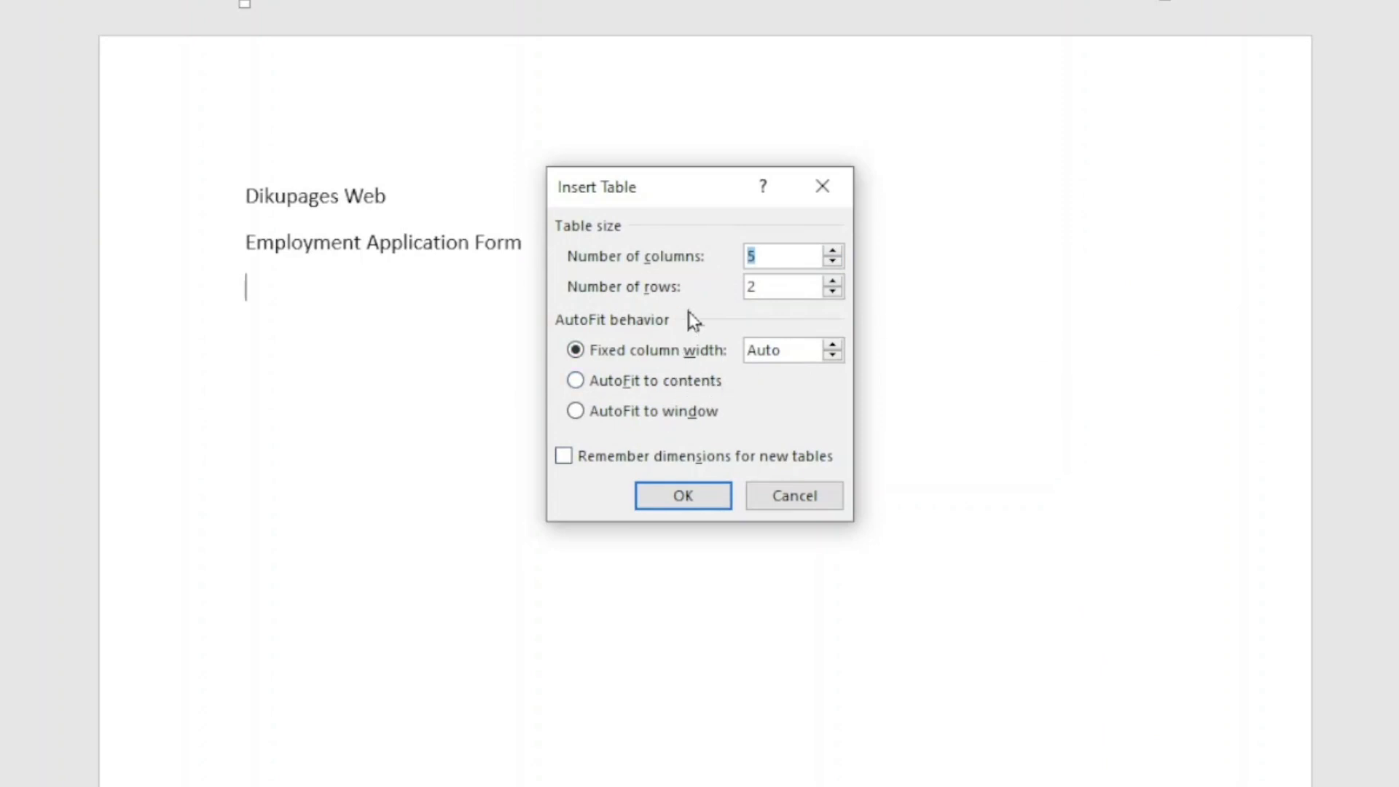
{"action": "type", "text": "4"}
{"action": "left_click", "coordinate": [790, 285]}
{"action": "left_click_drag", "start_coordinate": [791, 286], "coordinate": [656, 290]}
{"action": "type", "text": "5"}
{"action": "left_click", "coordinate": [658, 501]}
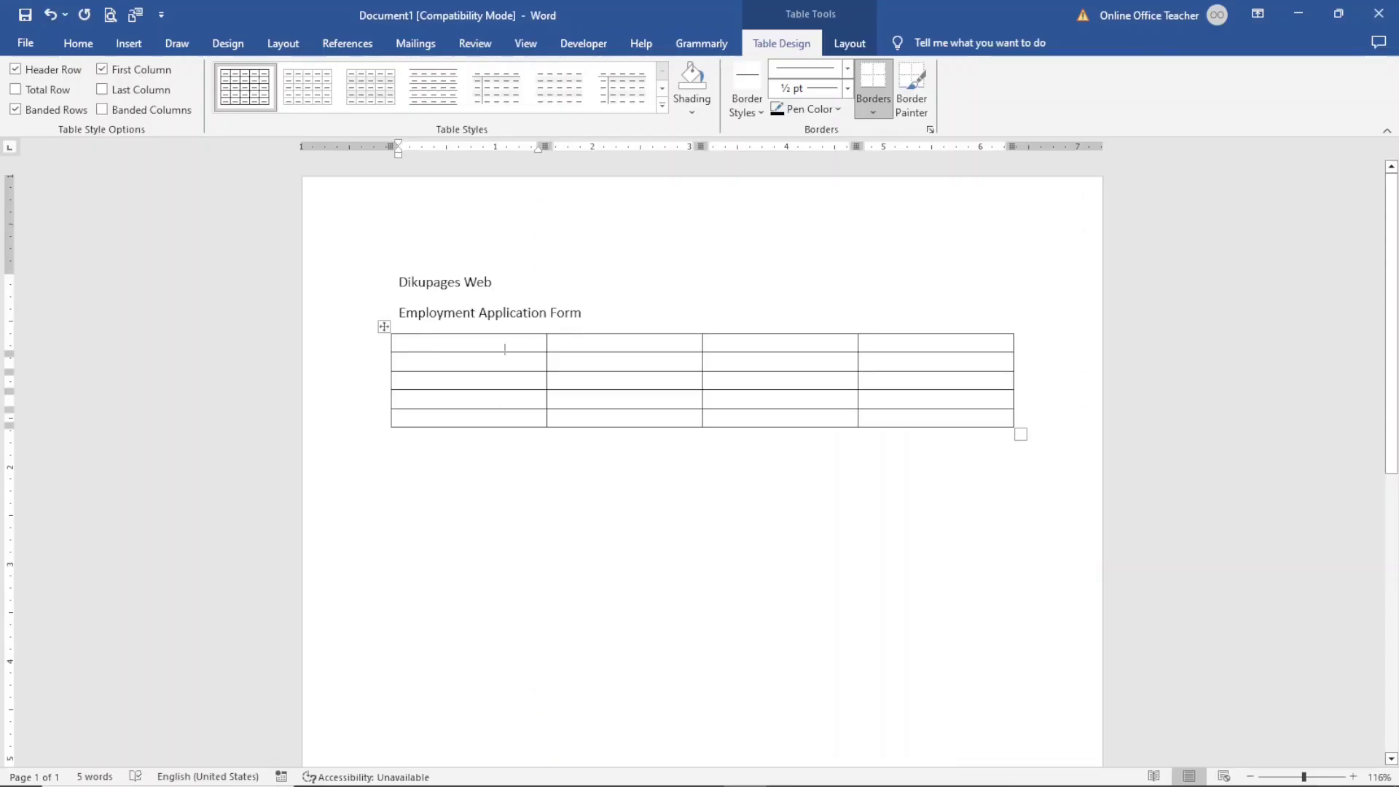
- Enter "Personal Information" in the table's first row and "Name" in the second row
{"action": "type", "text": "personal "}
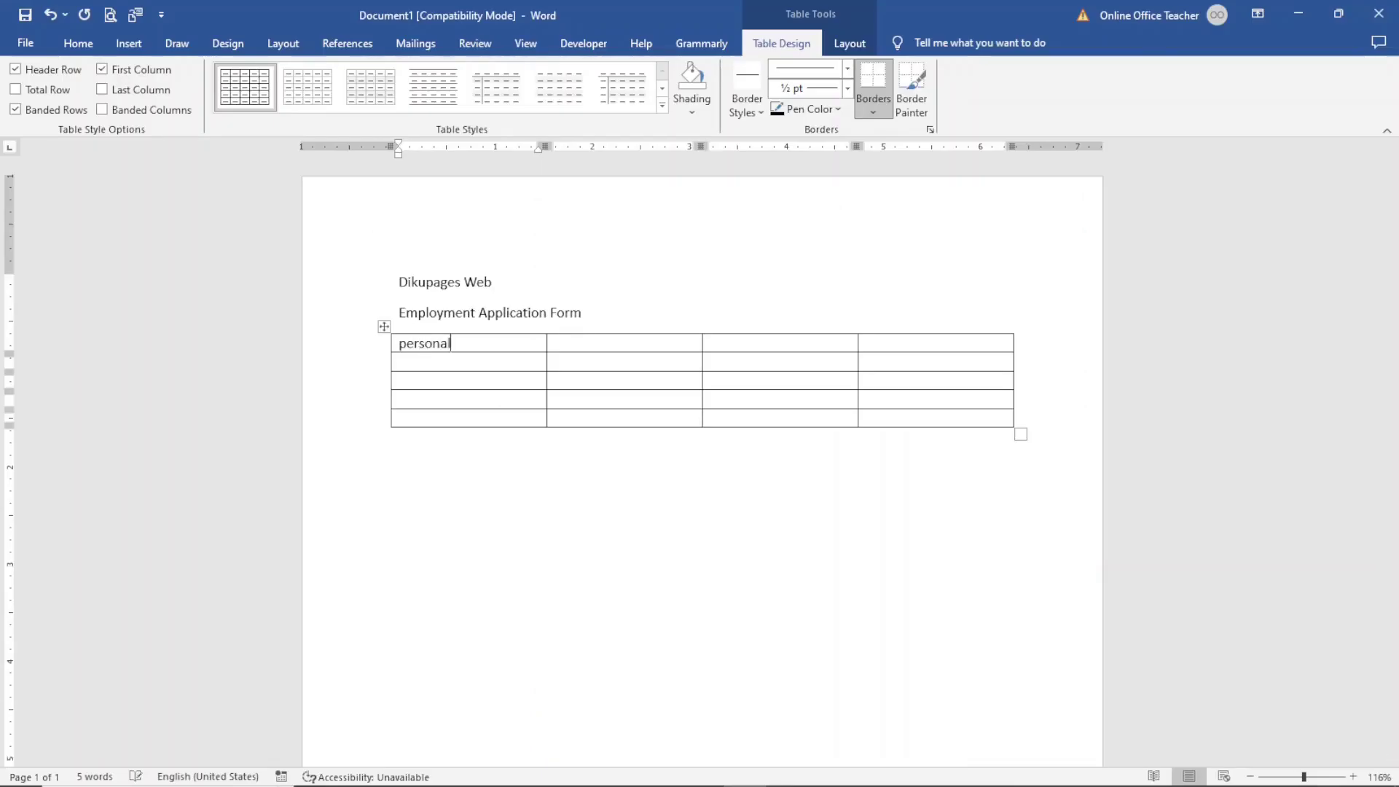
{"action": "type", "text": "Information"}
{"action": "type", "text": "name"}
{"action": "key", "text": "Down"}
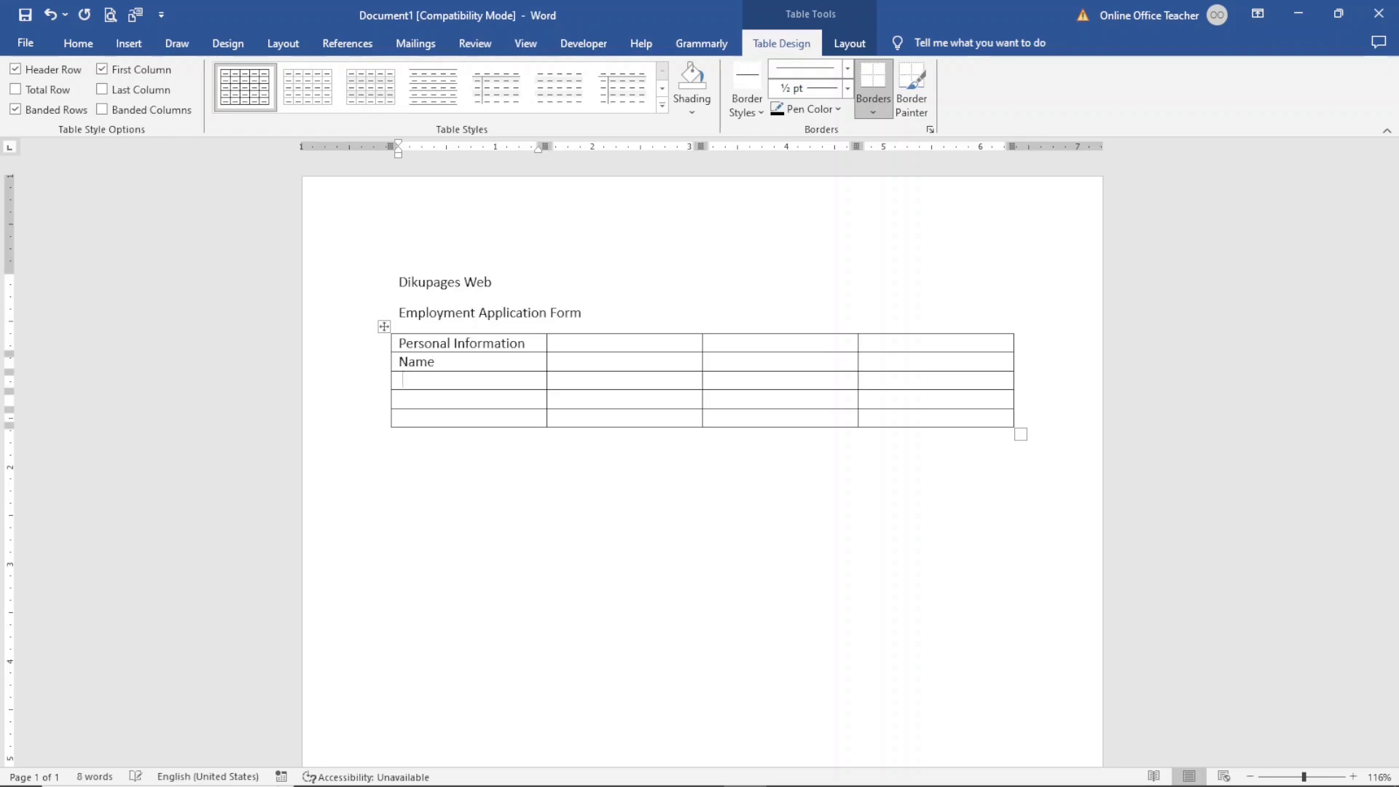
- Fill the third row's cells with the labels "Address", "City", "State" and "Zip Code"
{"action": "type", "text": "address"}
{"action": "key", "text": "Tab"}
{"action": "type", "text": "city"}
{"action": "key", "text": "Tab"}
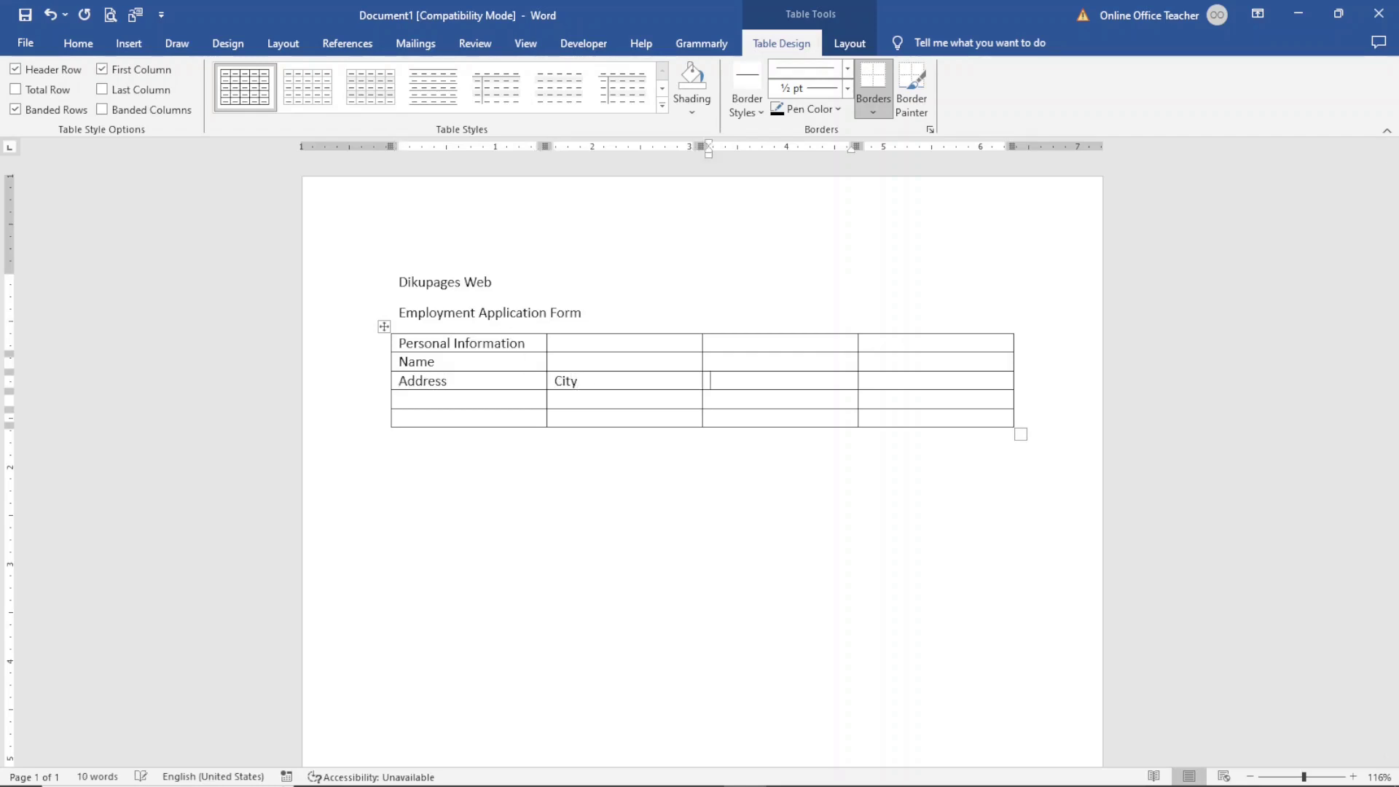
{"action": "type", "text": "state"}
{"action": "key", "text": "Tab"}
{"action": "type", "text": "Zip Code"}
{"action": "key", "text": "Tab"}
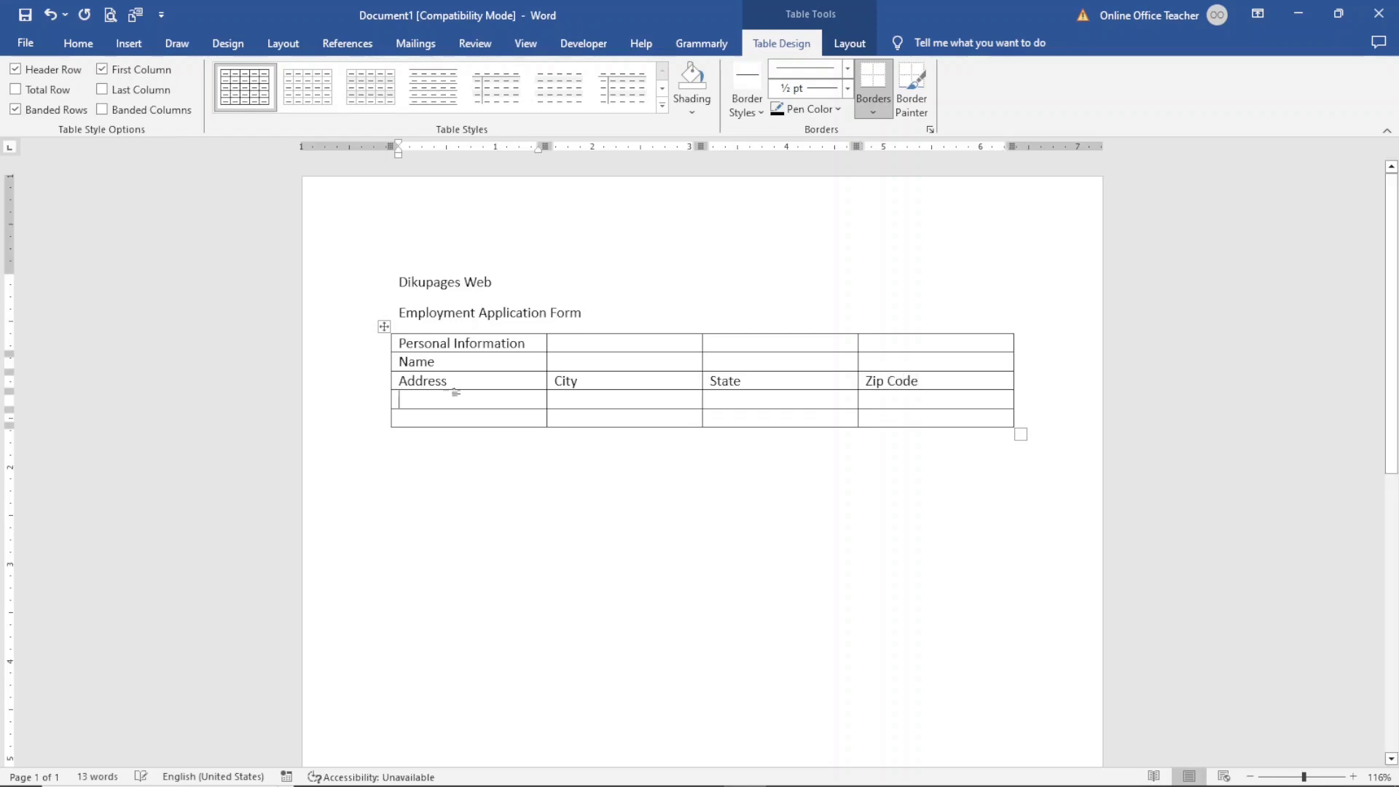
- Enter the labels "Phone" and "Email" in the first two cells of the fourth row
{"action": "type", "text": "phone"}
{"action": "key", "text": "Tab"}
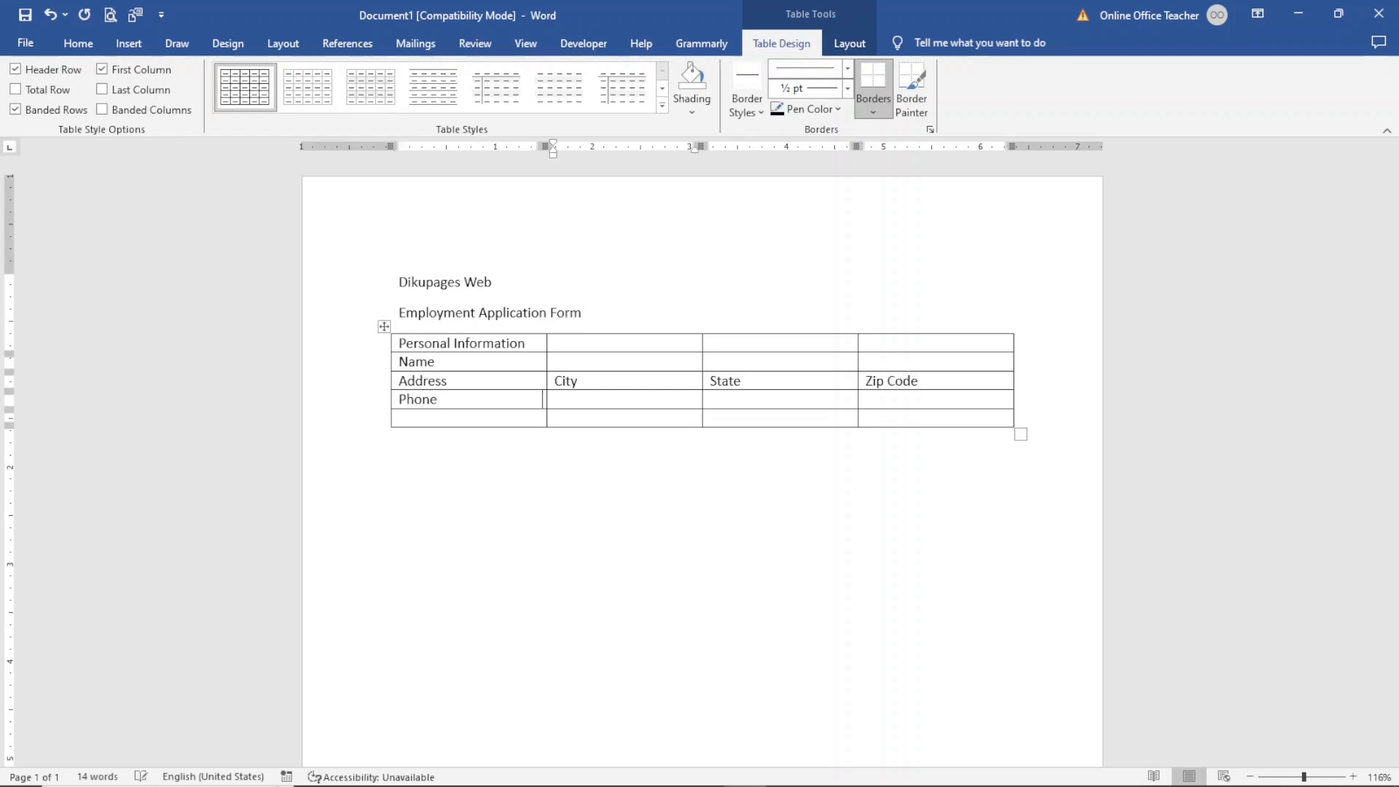
{"action": "type", "text": "email"}
{"action": "key", "text": "Tab"}
- Enter "If selected for employment are you ready for a background check?" in the first cell of the last row
{"action": "left_click", "coordinate": [428, 422]}
{"action": "type", "text": "if"}
{"action": "type", "text": " selectie"}
{"action": "type", "text": "ed for em"}
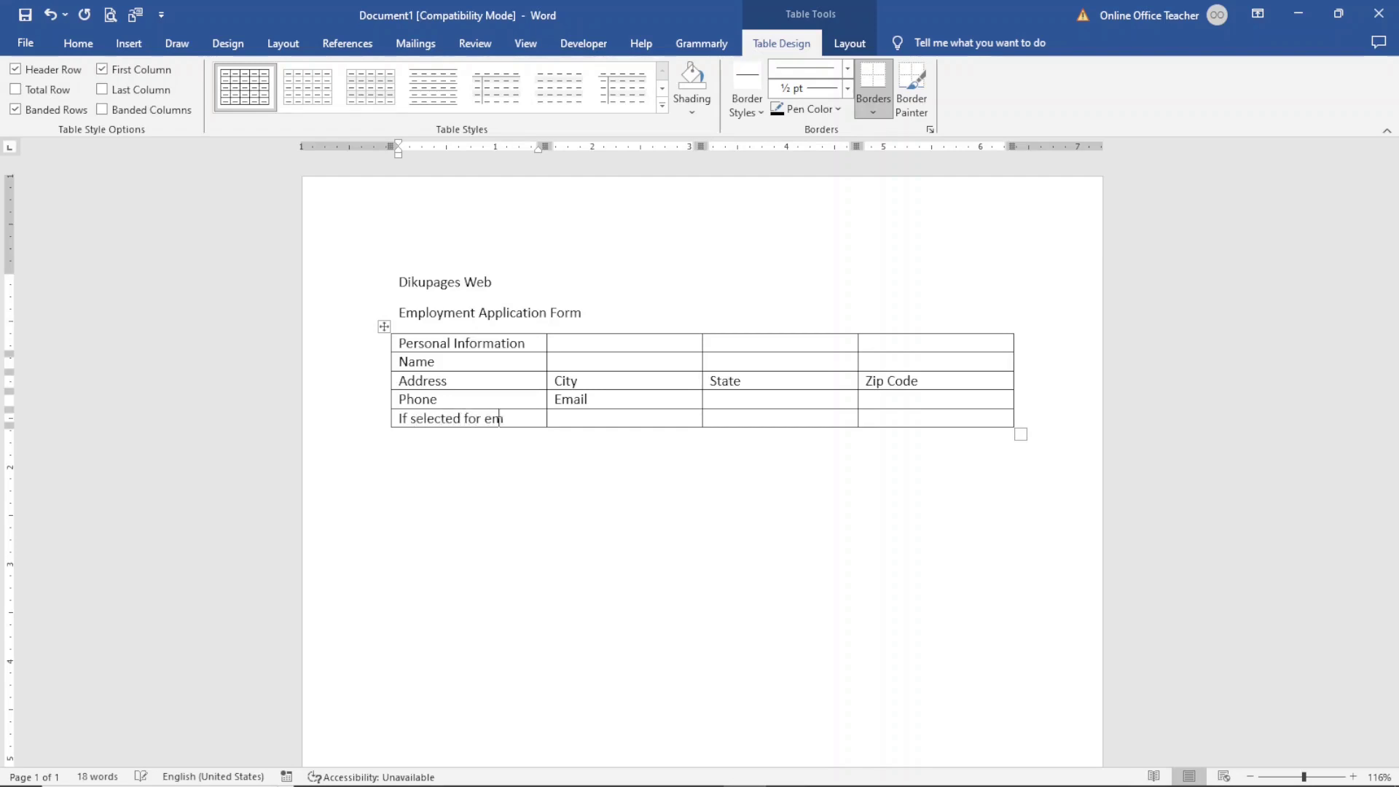
{"action": "type", "text": "ployment"}
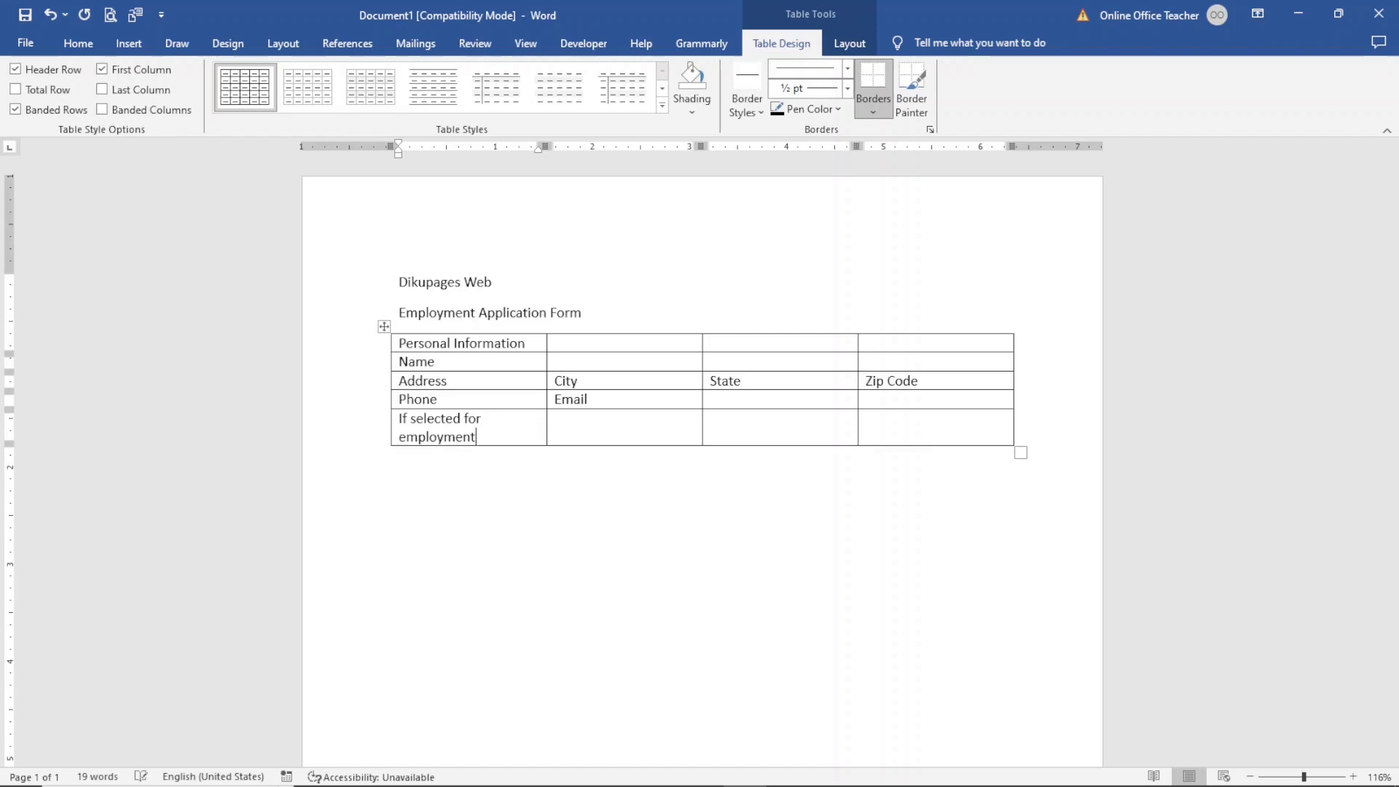
{"action": "type", "text": " are to"}
{"action": "key", "text": "BackSpace"}
{"action": "type", "text": "you ready a"}
{"action": "key", "text": "BackSpace"}
{"action": "type", "text": "for a ba"}
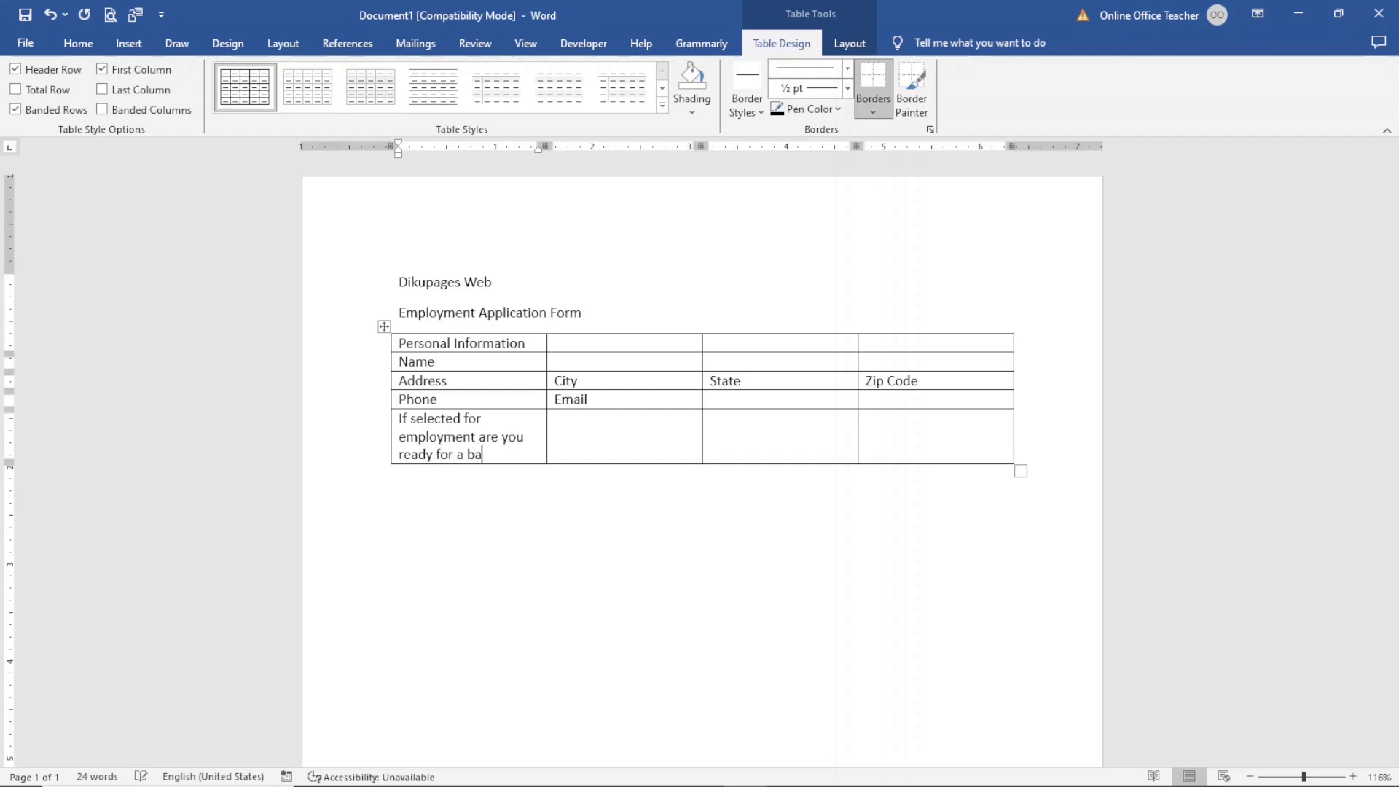
{"action": "type", "text": "ckgroudn"}
{"action": "type", "text": "check"}
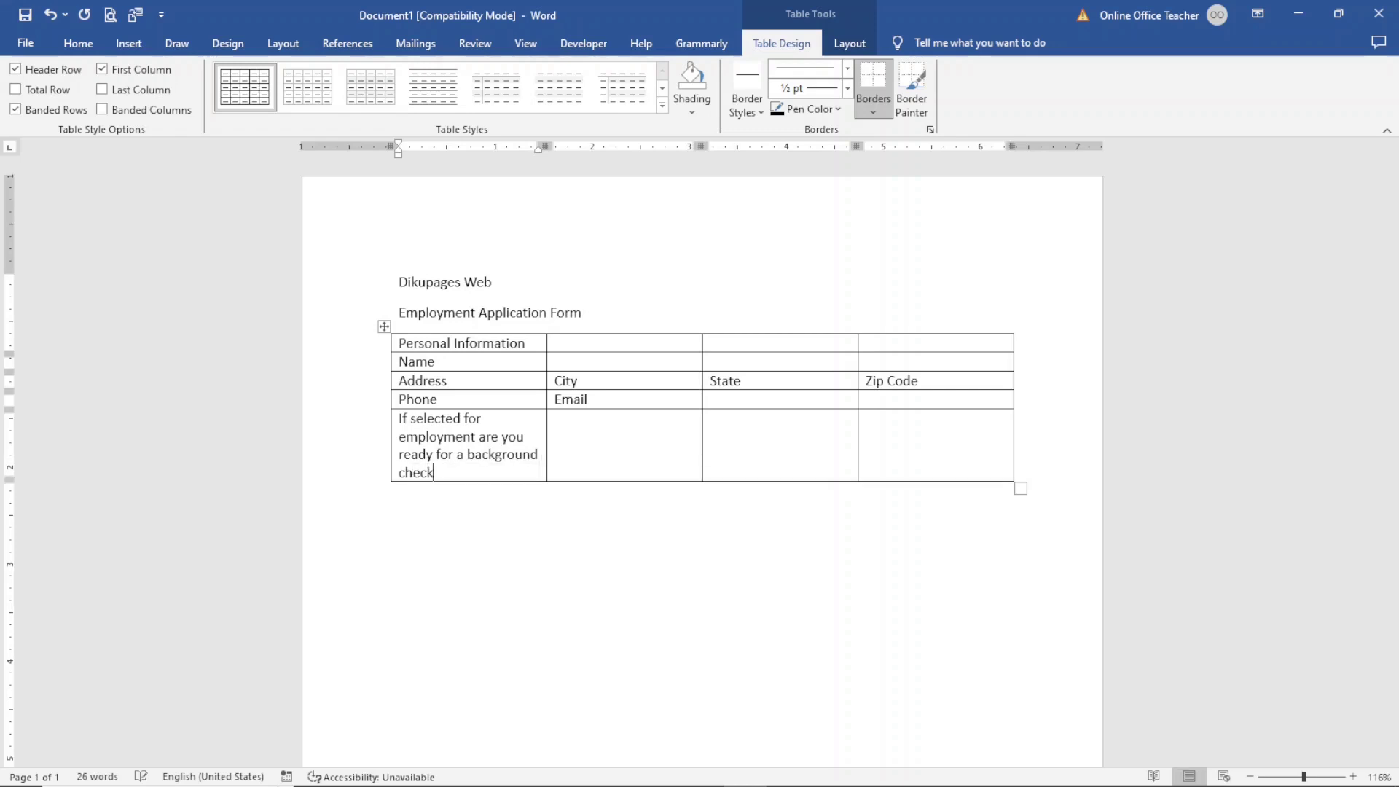
{"action": "type", "text": "?"}
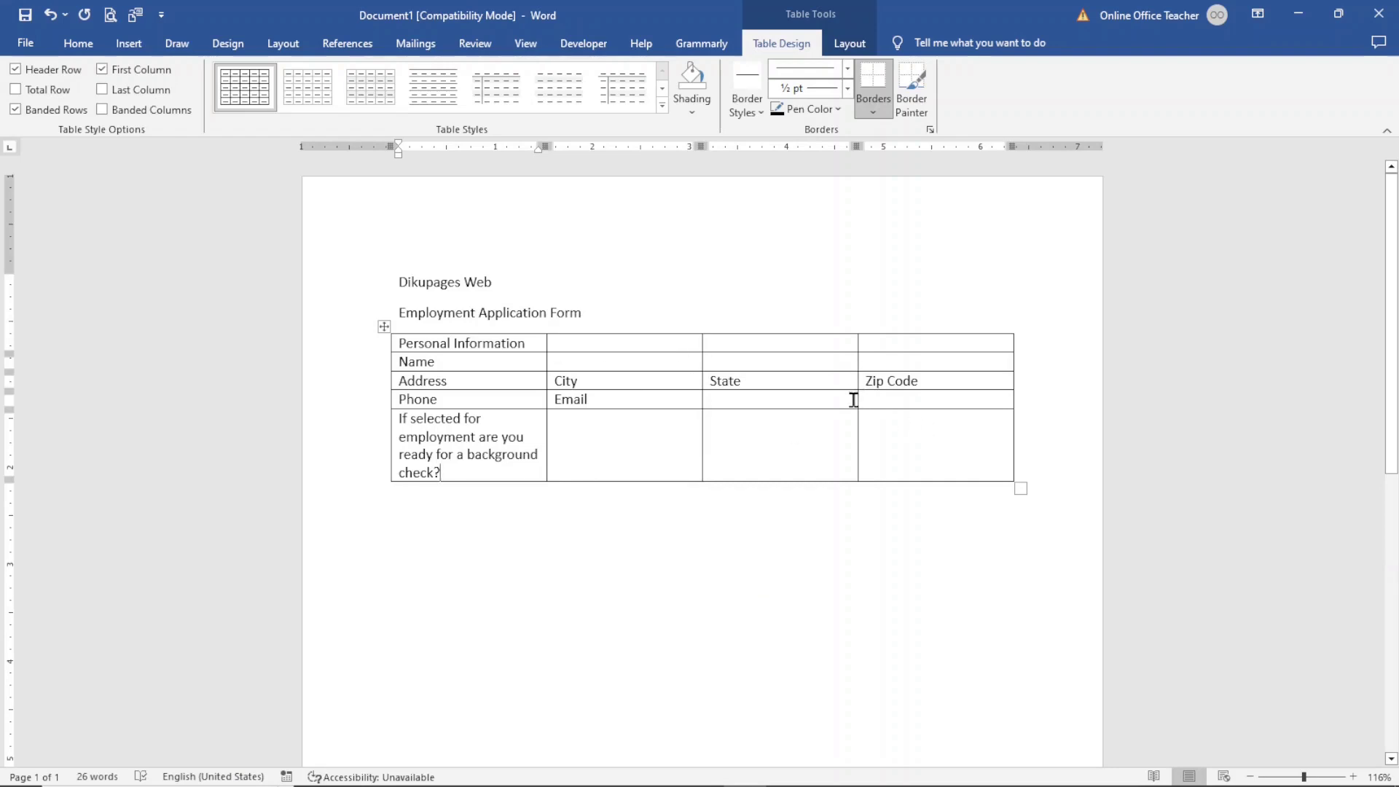
- Widen the table's first column to about 3 inches and narrow the other three columns to about 1.1 inches each
{"action": "left_click_drag", "start_coordinate": [857, 403], "coordinate": [907, 418]}
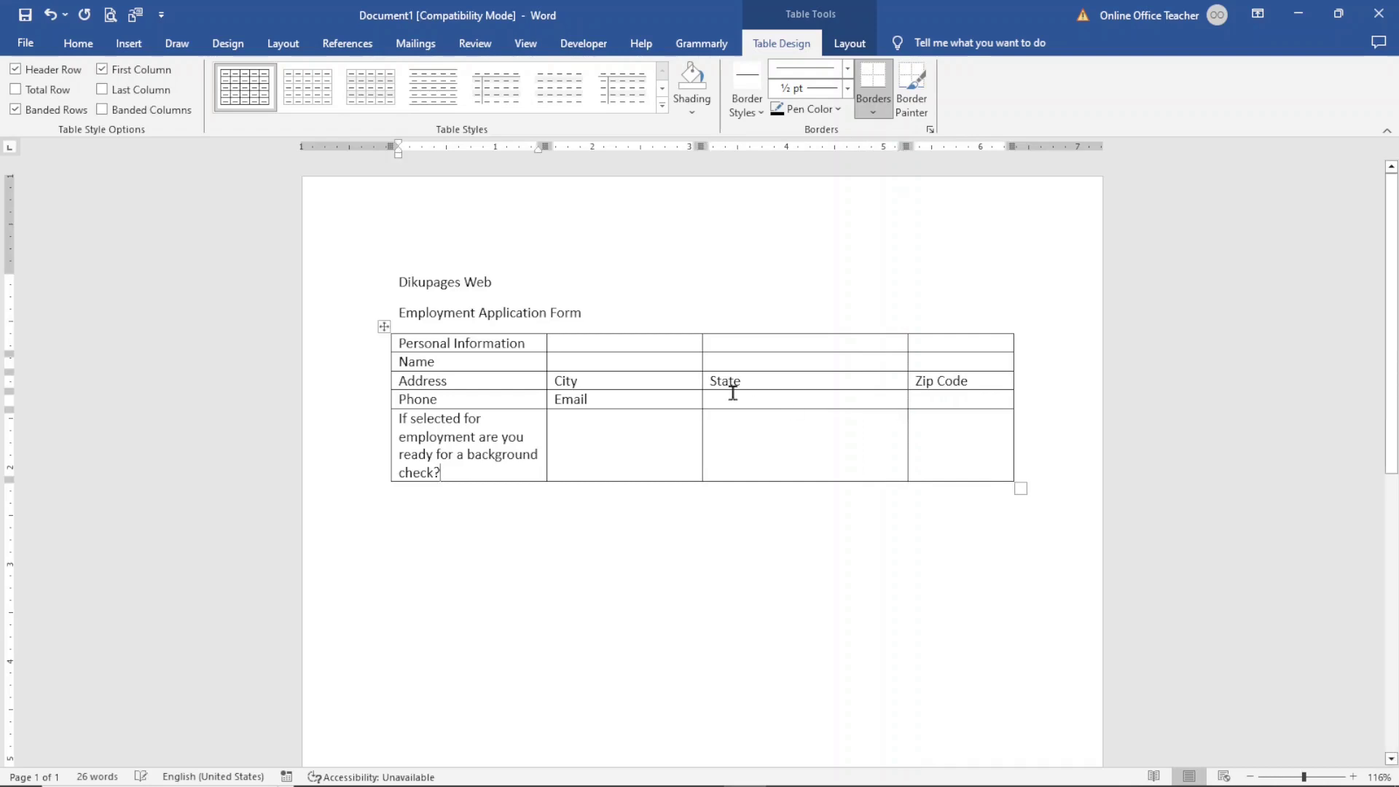
{"action": "left_click", "coordinate": [701, 402]}
{"action": "left_click_drag", "start_coordinate": [703, 398], "coordinate": [794, 432]}
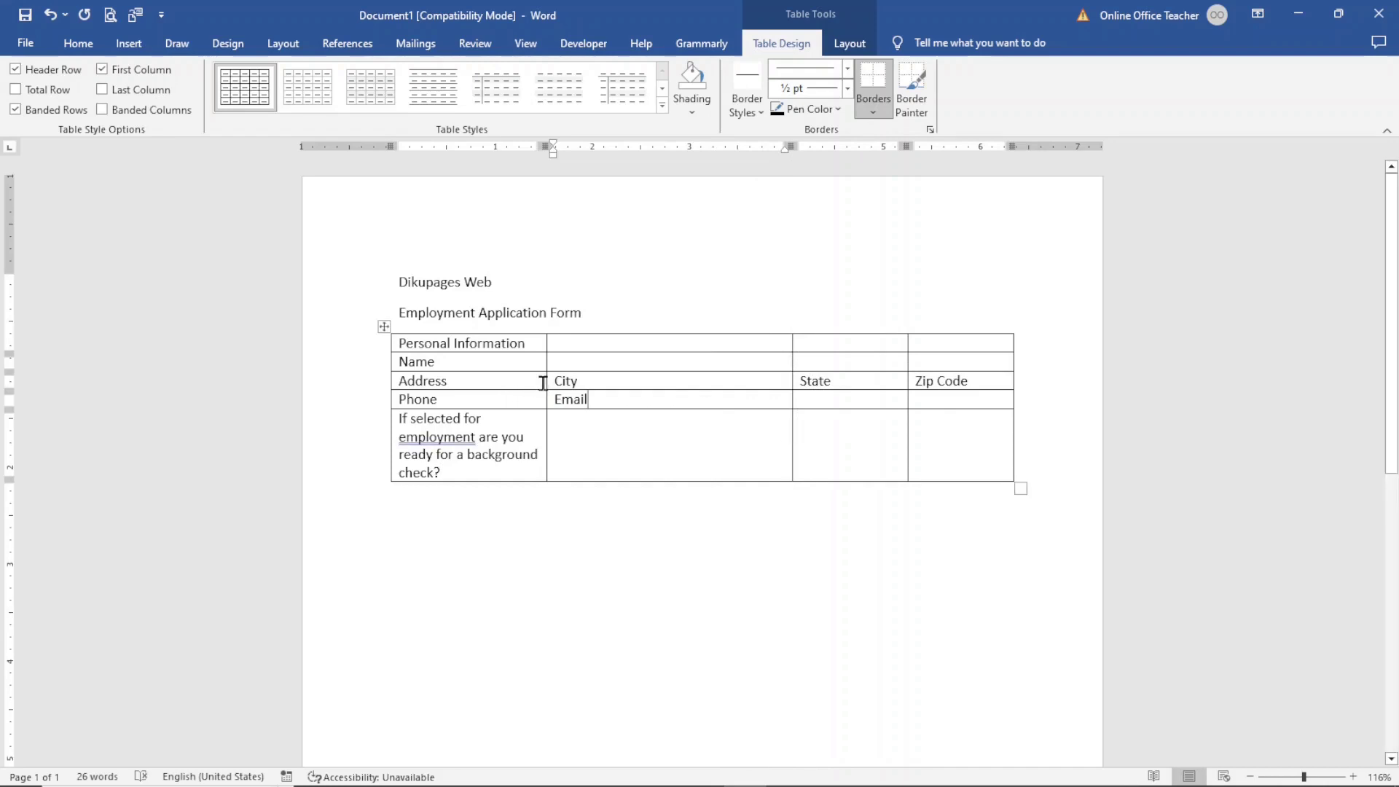
{"action": "left_click_drag", "start_coordinate": [548, 384], "coordinate": [684, 406]}
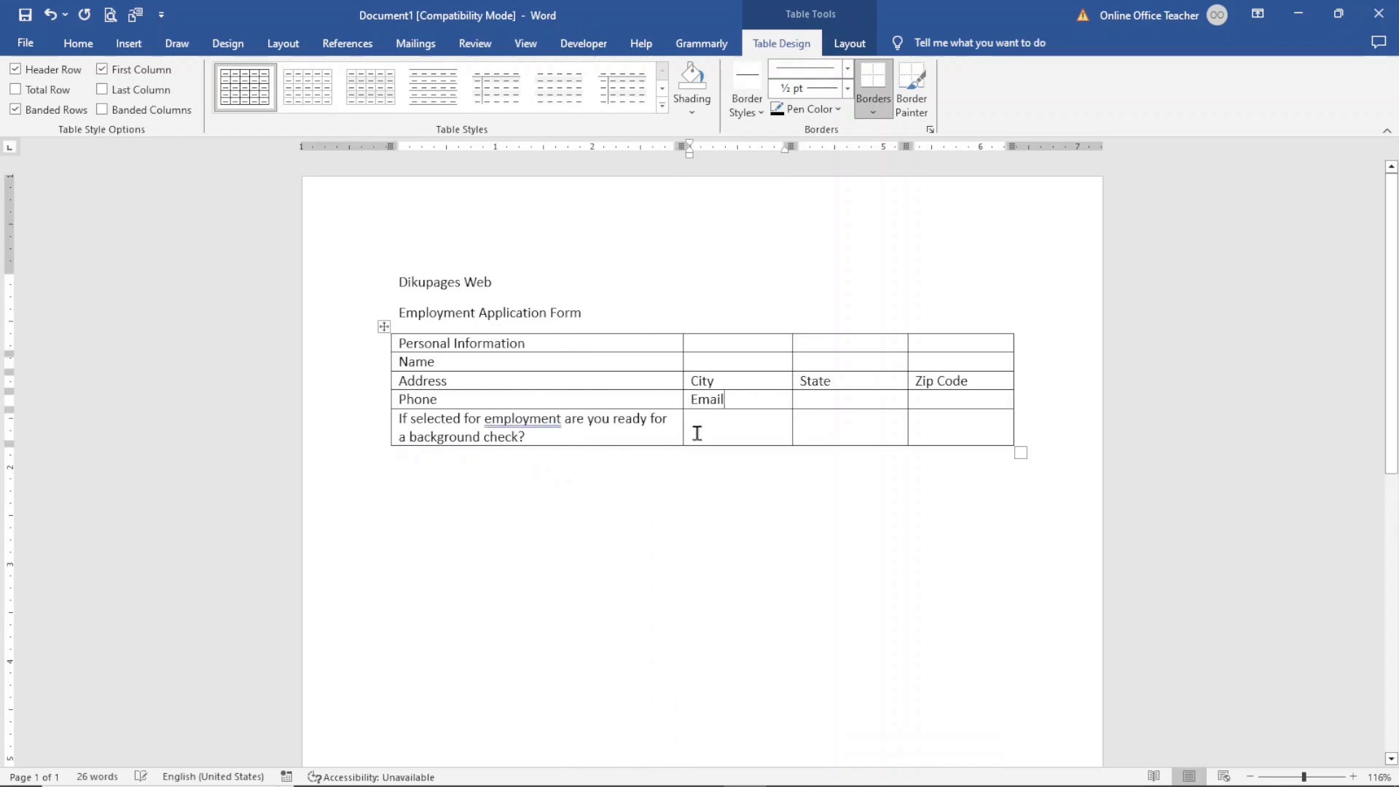
- Merge all cells across each of the Personal Information, Name and background check rows
{"action": "left_click_drag", "start_coordinate": [423, 342], "coordinate": [916, 343]}
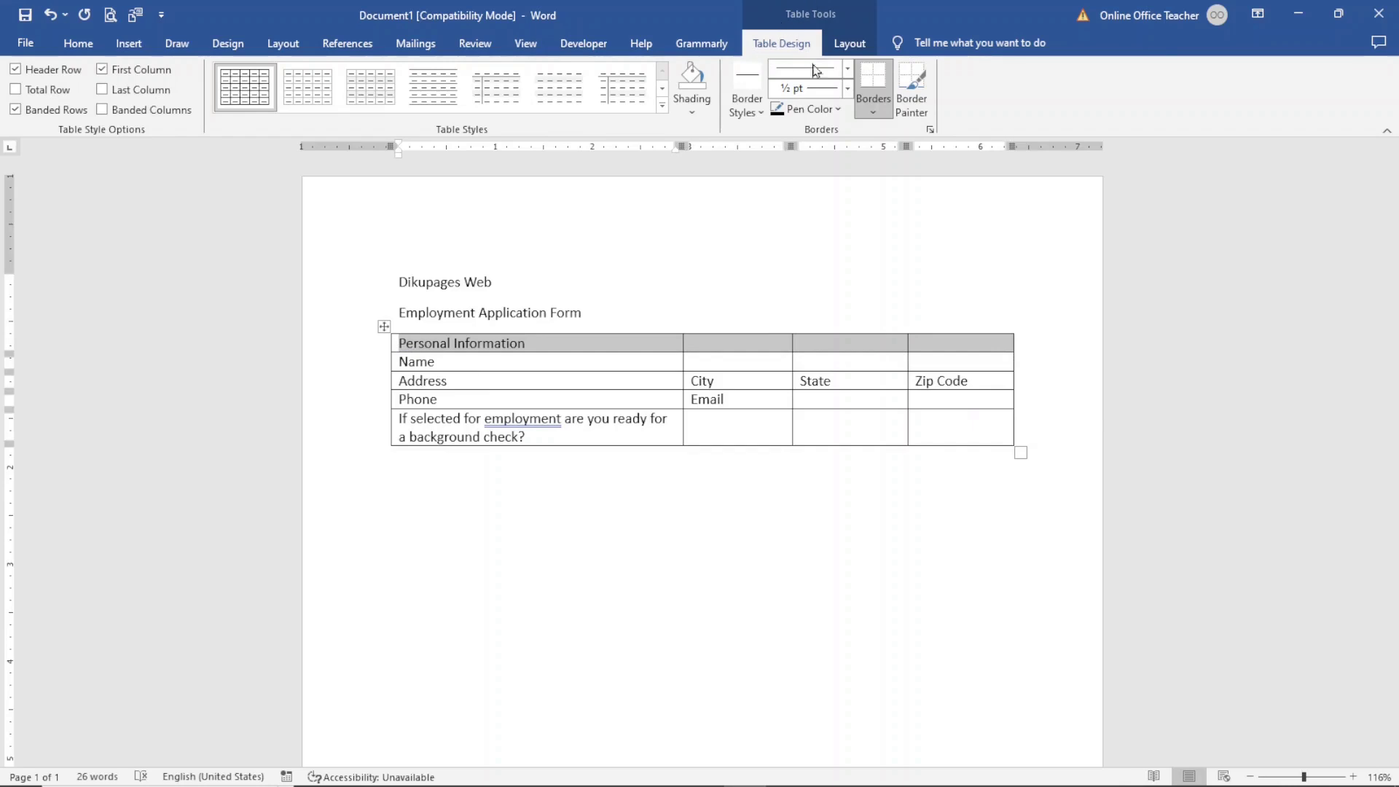
{"action": "left_click", "coordinate": [860, 46]}
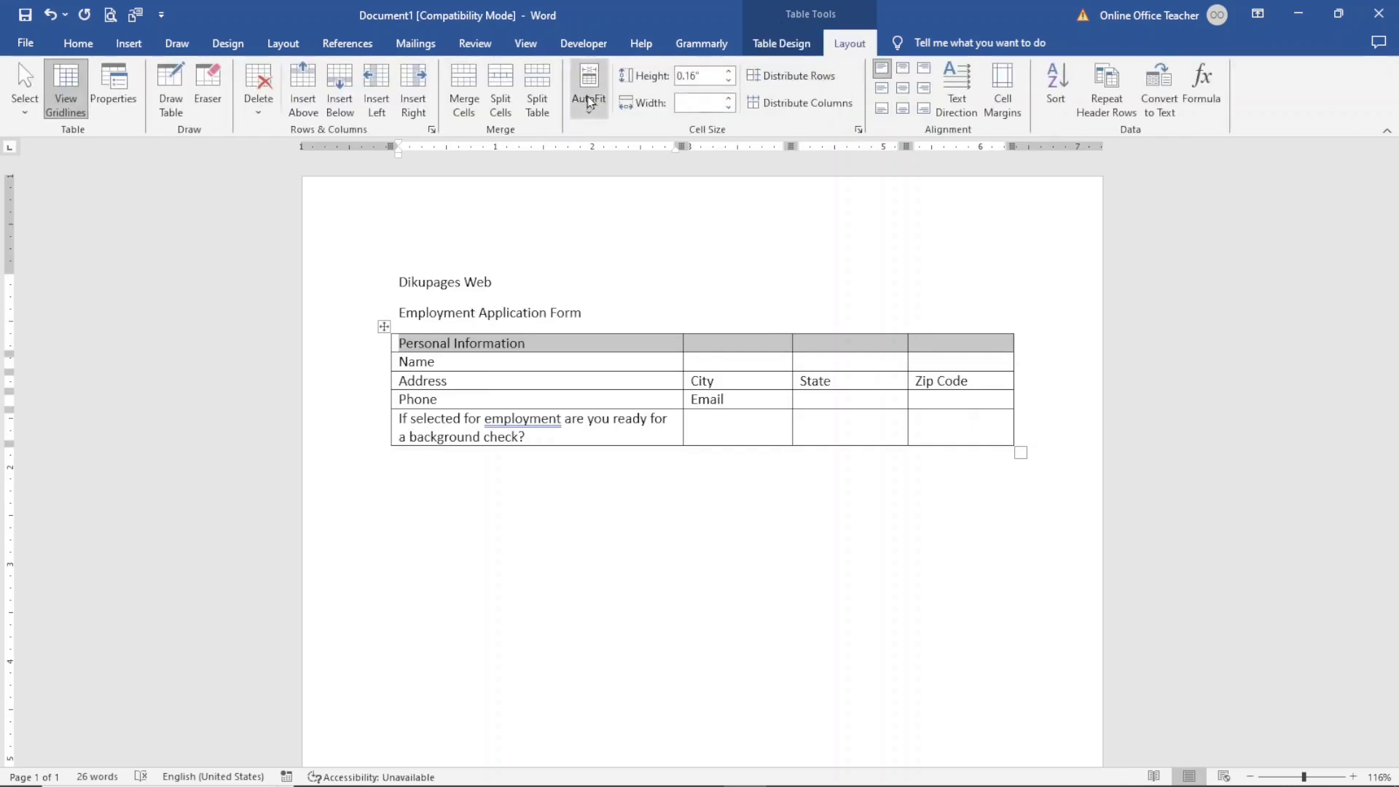
{"action": "left_click", "coordinate": [464, 88]}
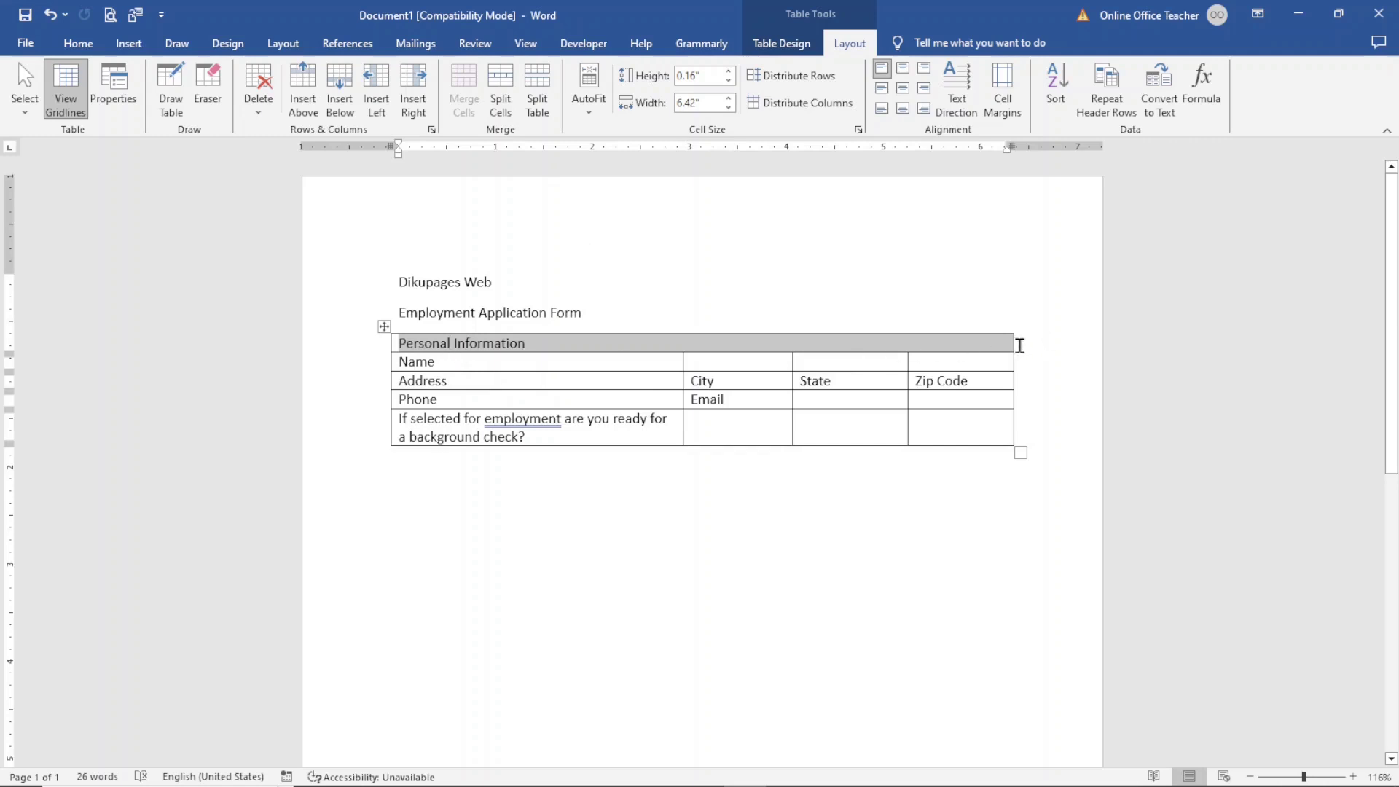
{"action": "left_click_drag", "start_coordinate": [437, 362], "coordinate": [919, 362]}
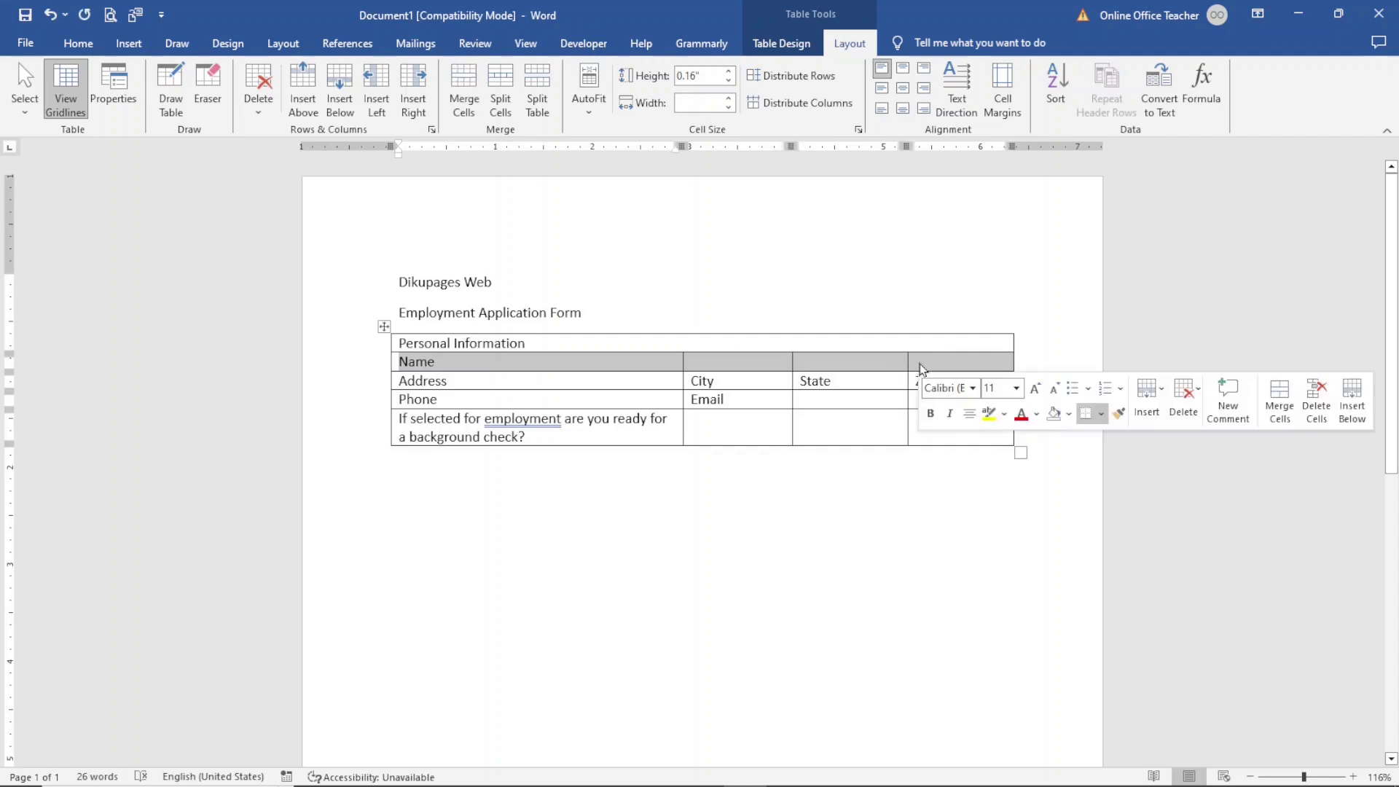
{"action": "left_click", "coordinate": [465, 89]}
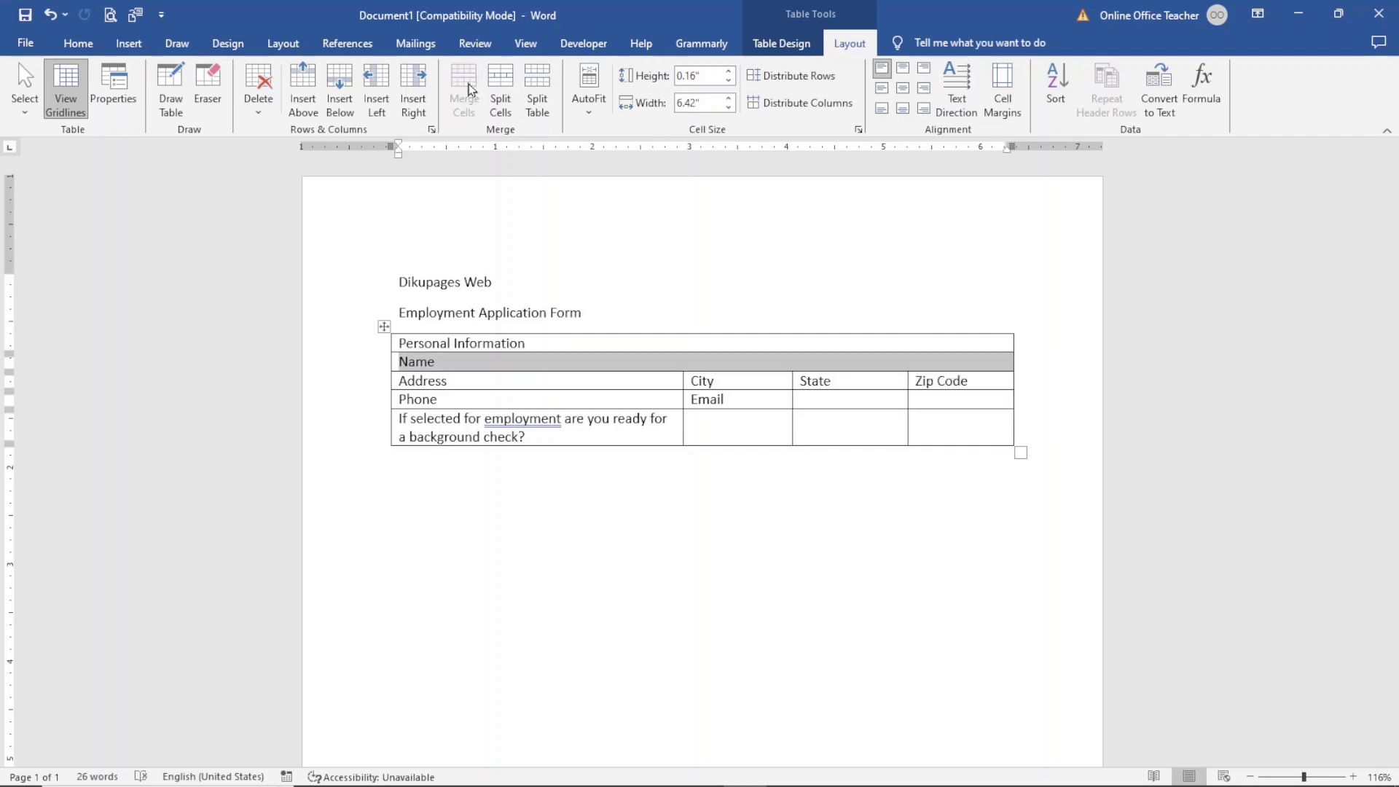
{"action": "left_click_drag", "start_coordinate": [460, 424], "coordinate": [928, 428]}
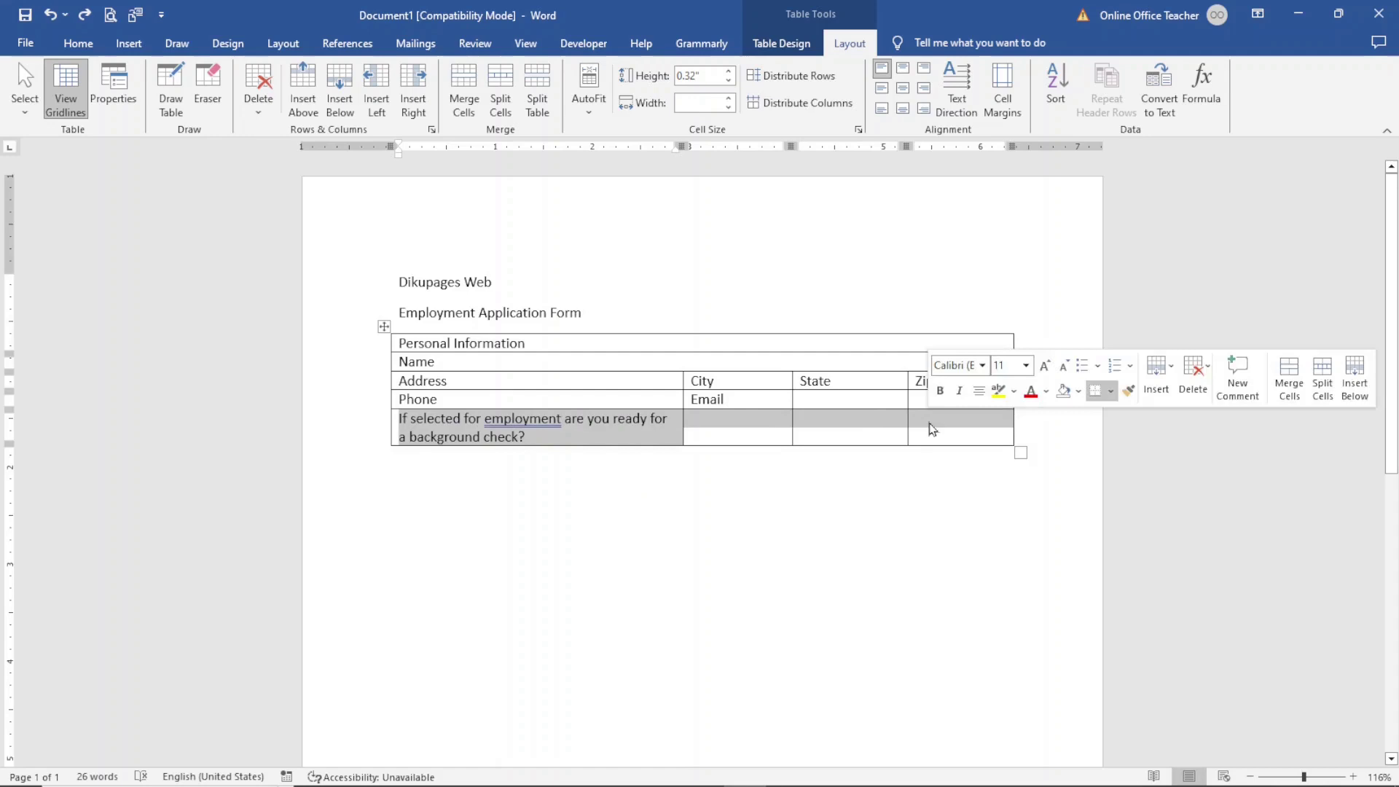
{"action": "left_click", "coordinate": [461, 88]}
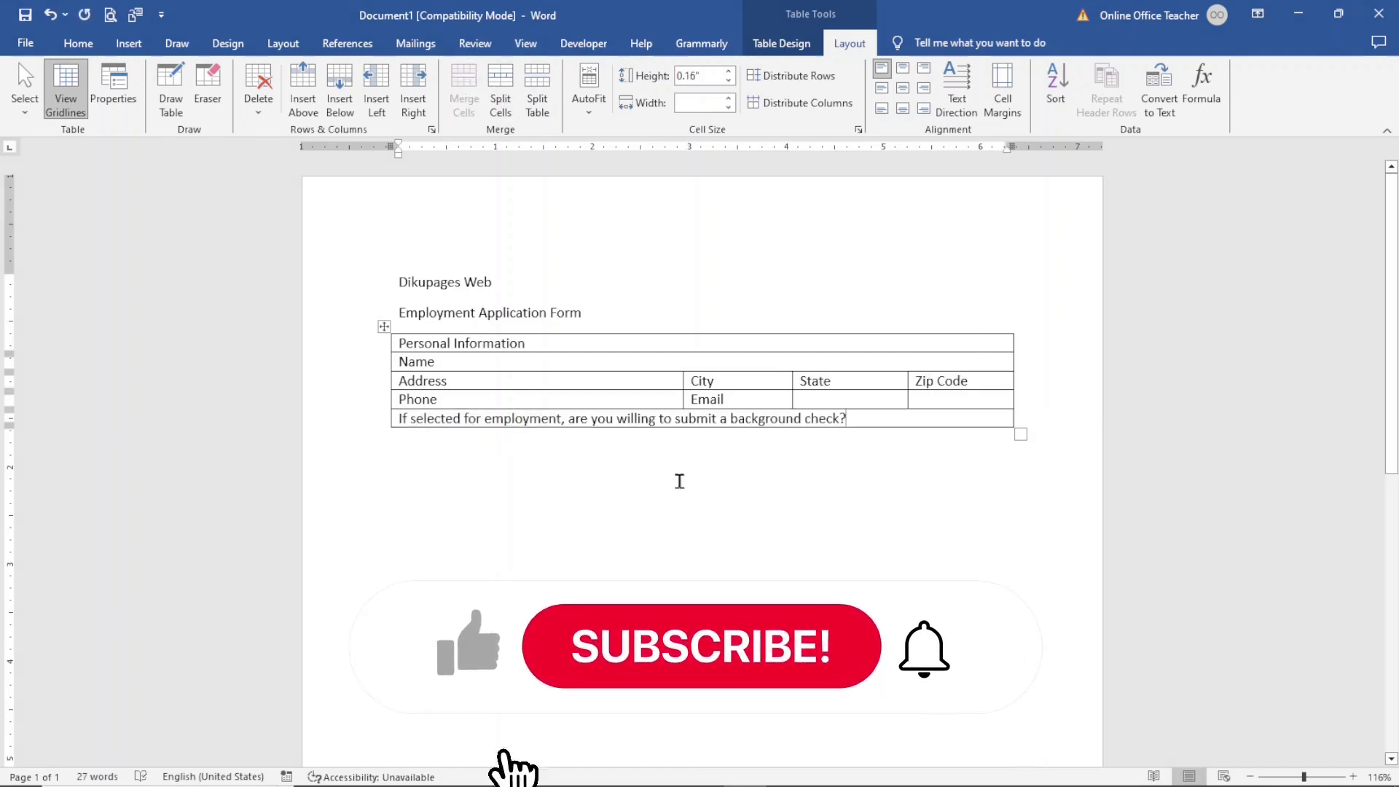
- Insert a second table with 3 columns and 3 rows below the personal information table
{"action": "left_click", "coordinate": [556, 525]}
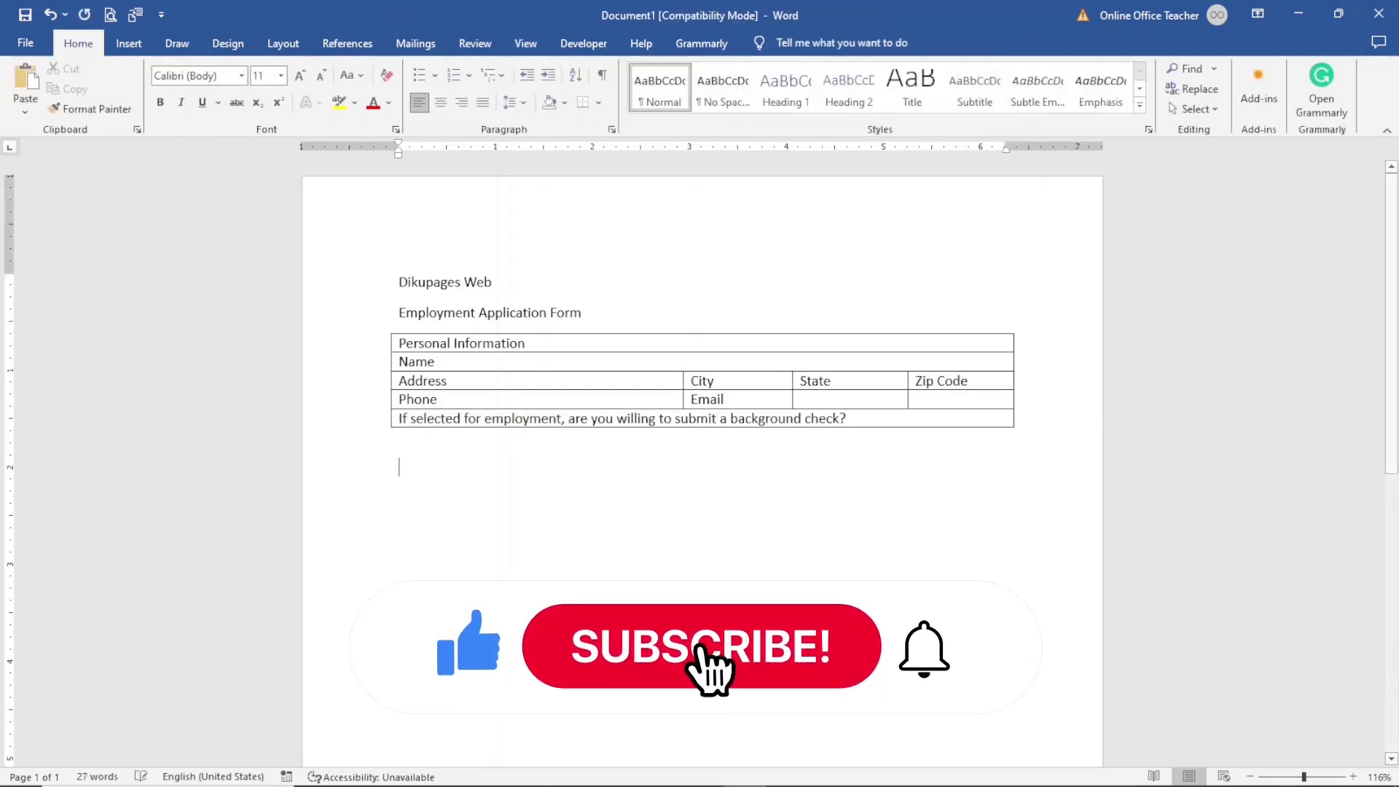
{"action": "left_click", "coordinate": [119, 45]}
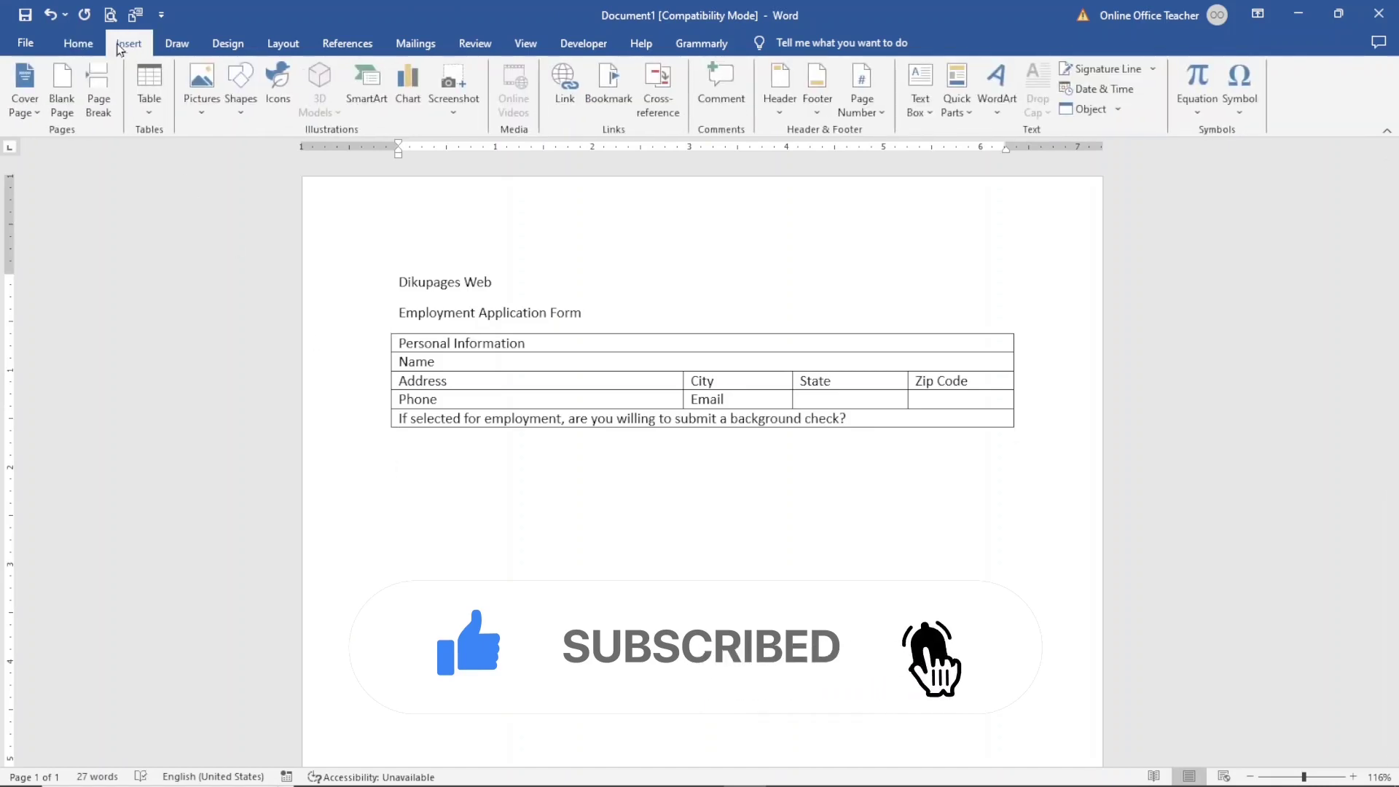
{"action": "left_click", "coordinate": [147, 103]}
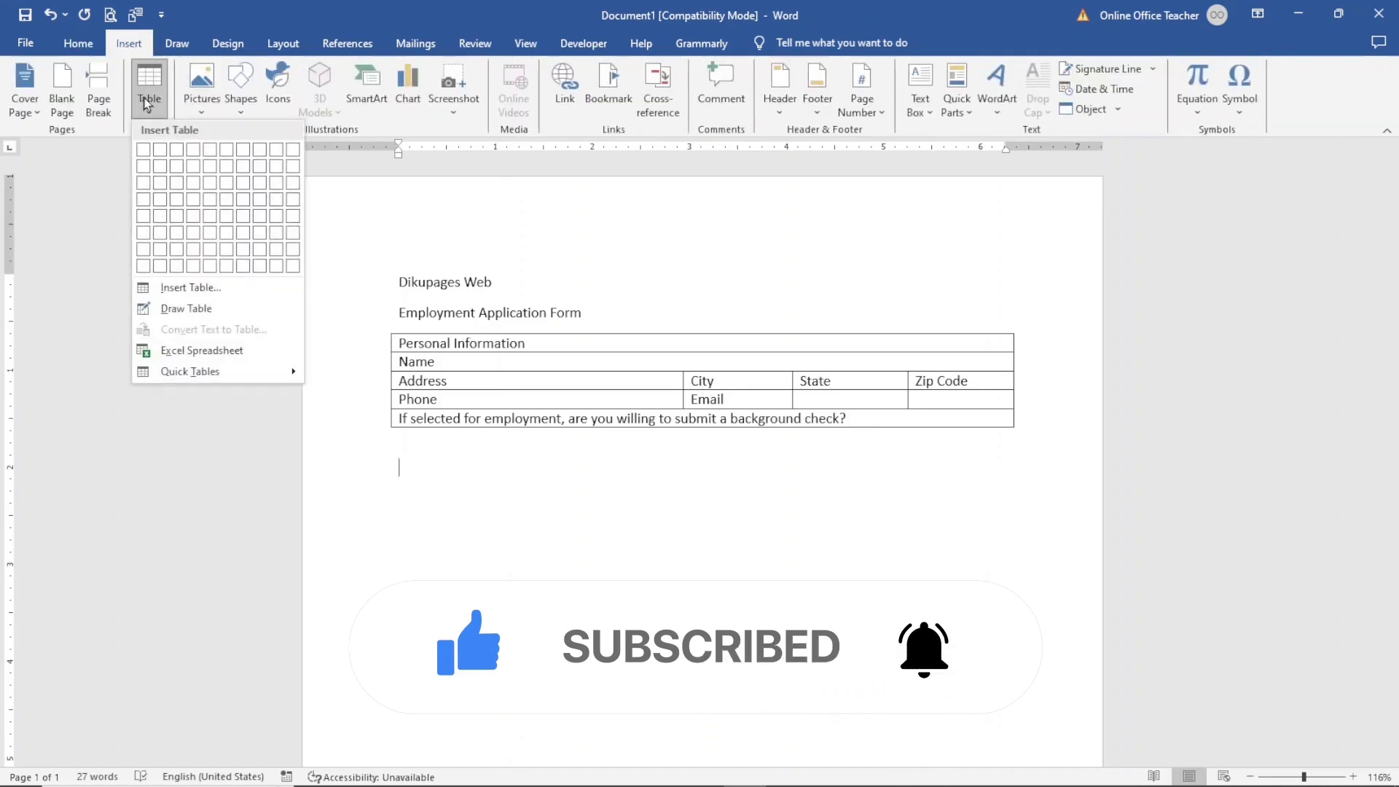
{"action": "left_click", "coordinate": [187, 287]}
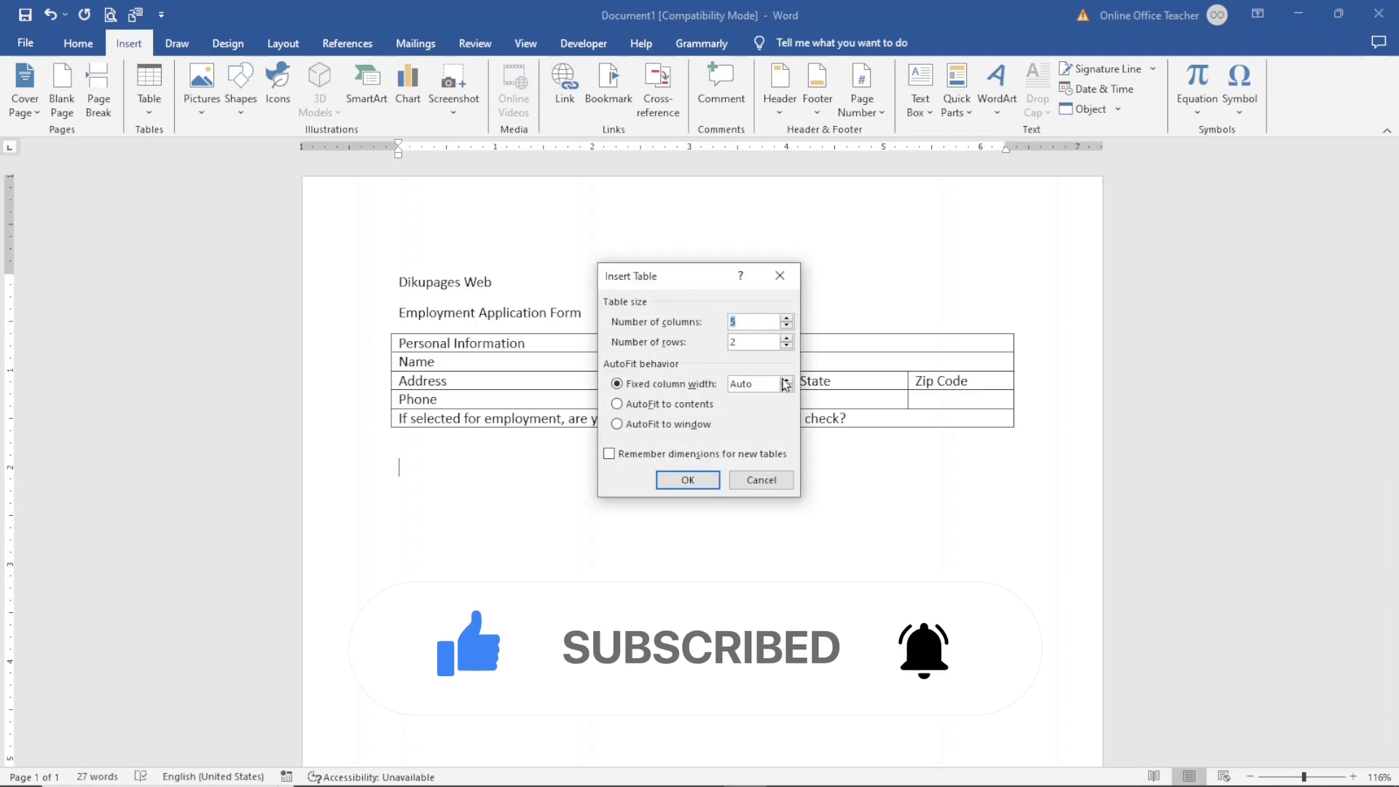
{"action": "type", "text": "3"}
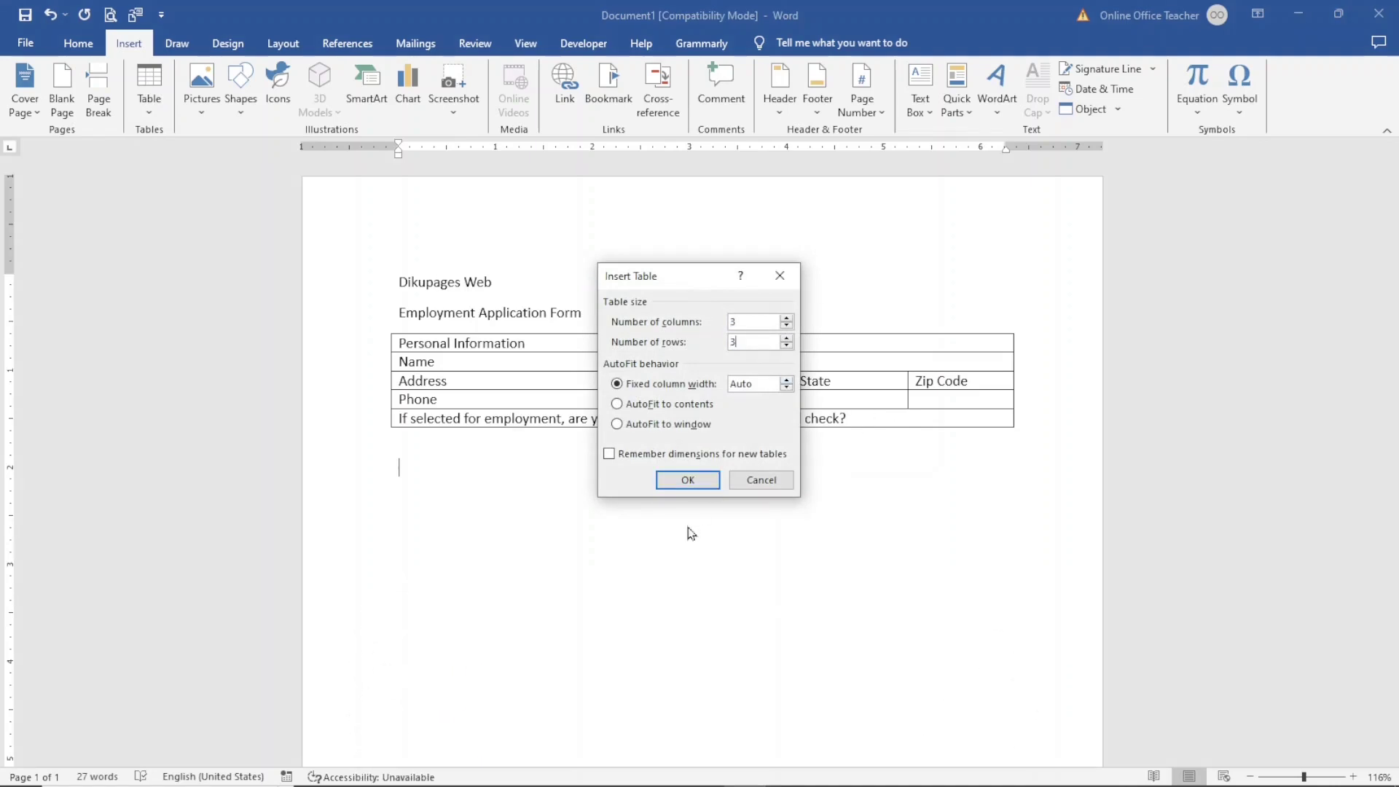
{"action": "left_click", "coordinate": [685, 482]}
- Enter "Position" in the second table's first row and "Position you are applying for" in the cell below it
{"action": "type", "text": "position"}
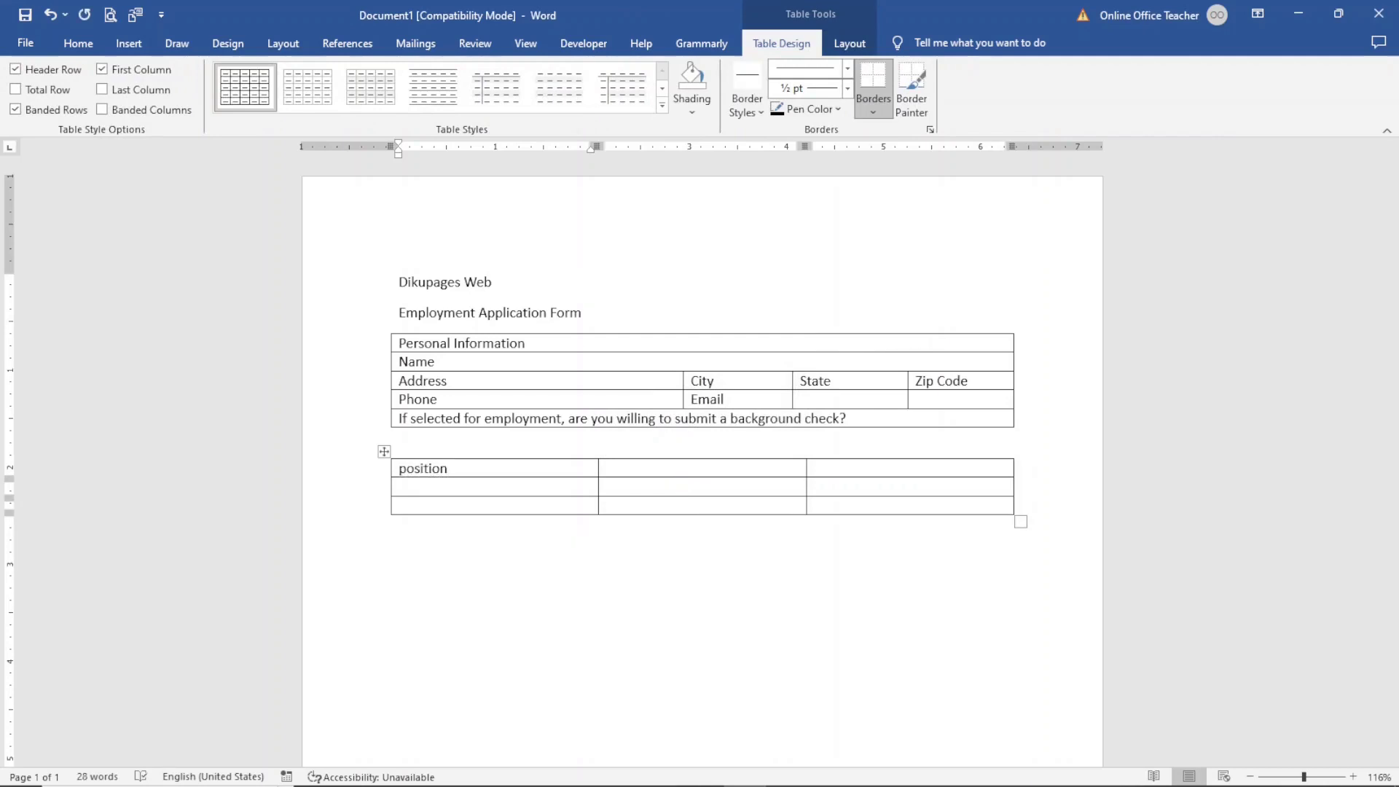
{"action": "key", "text": "Down"}
{"action": "type", "text": "positi"}
{"action": "type", "text": "on a"}
{"action": "type", "text": "you are app"}
{"action": "type", "text": "lyin"}
{"action": "type", "text": "g for"}
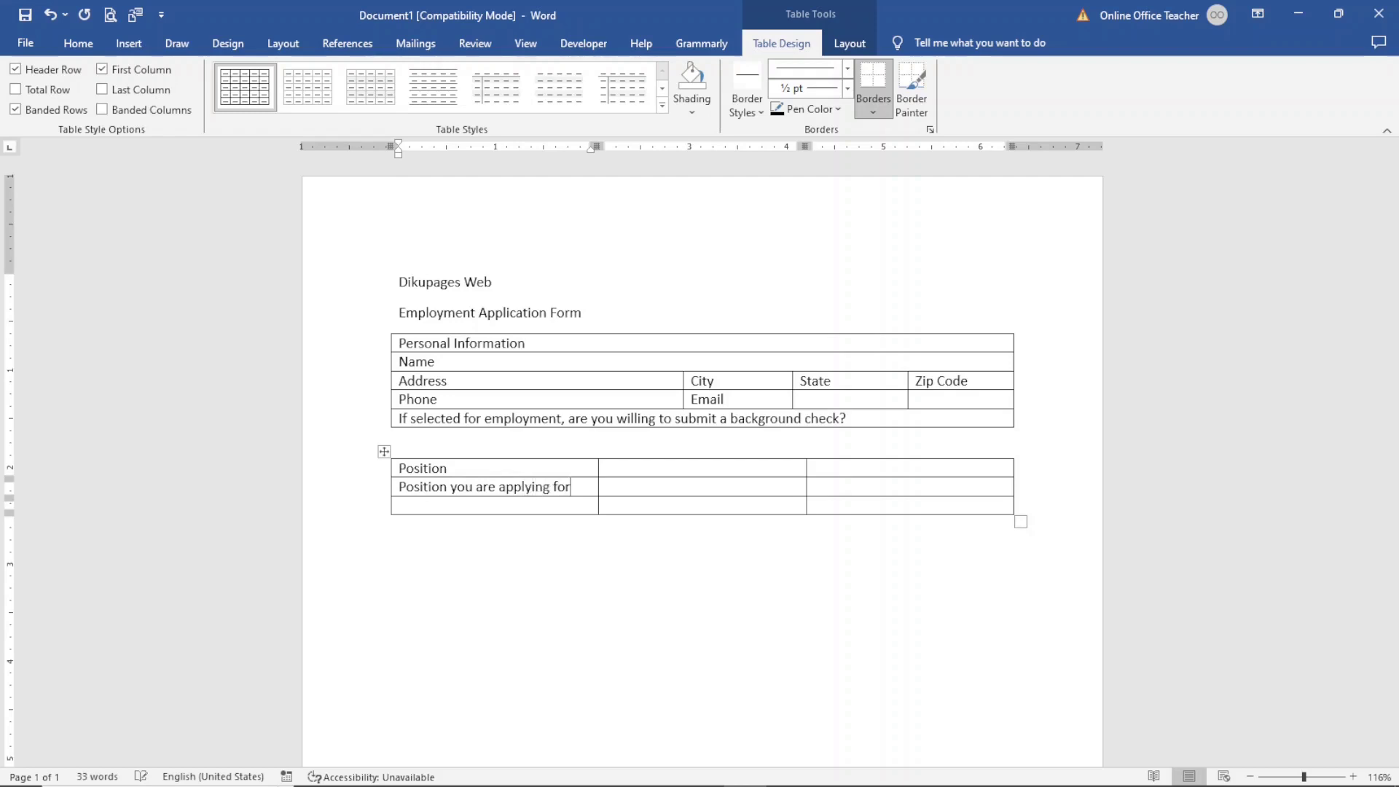
- Enter "Available start date" and "Desired pay" in the second and third columns of the Position table's second row
{"action": "left_click", "coordinate": [609, 487]}
{"action": "type", "text": "available start date"}
{"action": "left_click", "coordinate": [814, 486]}
{"action": "type", "text": "de"}
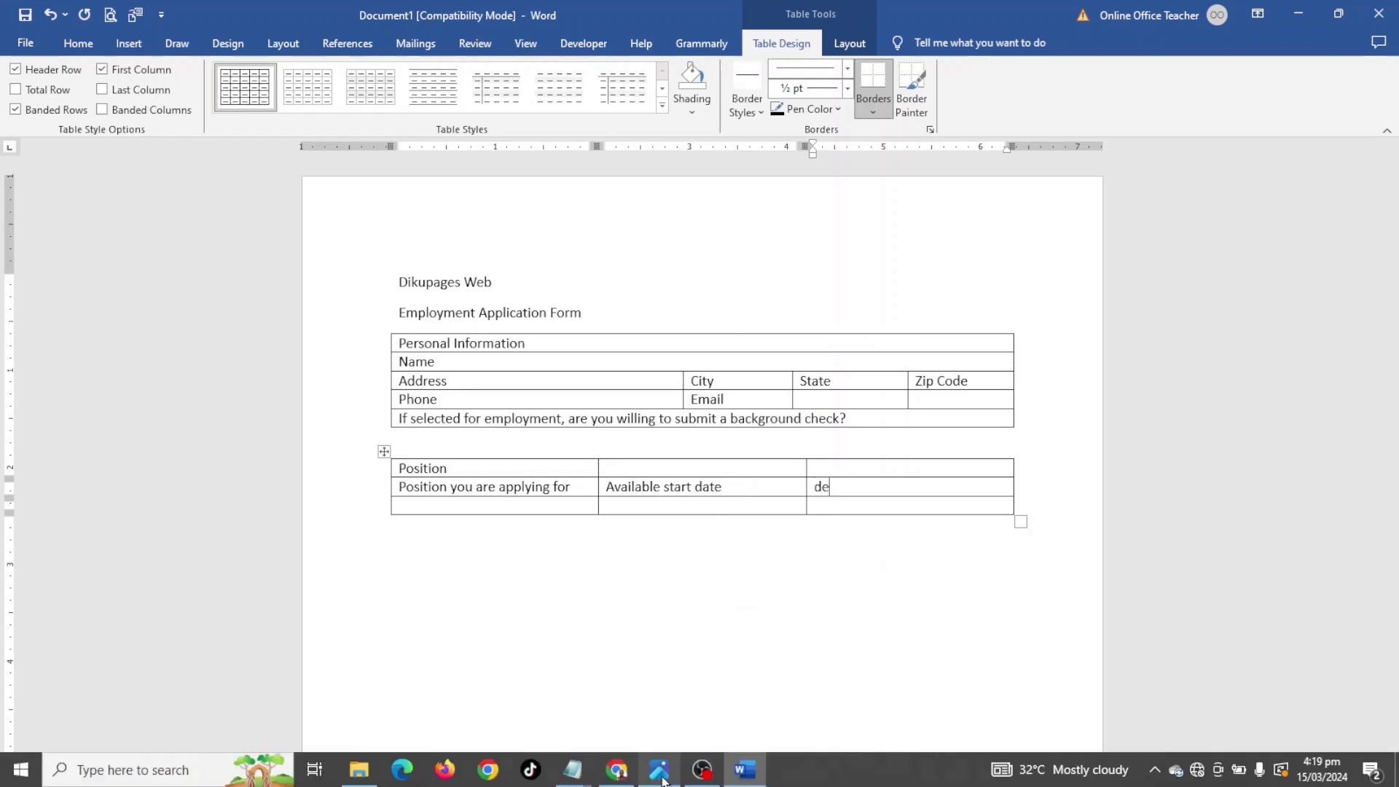
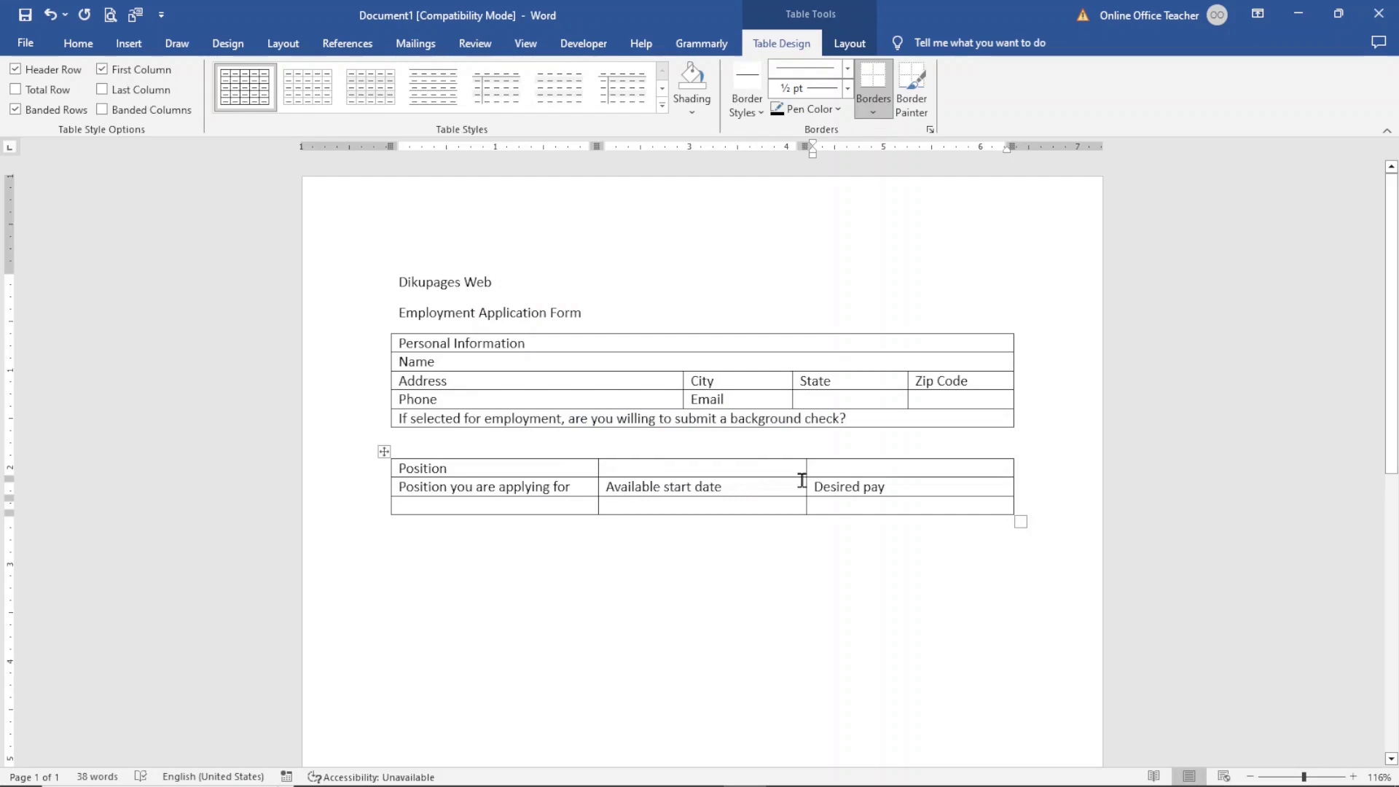
- Resize the Position table's columns to about 3, 2.3 and 1.1 inches and merge the cells across its Position row
{"action": "left_click_drag", "start_coordinate": [806, 487], "coordinate": [907, 499]}
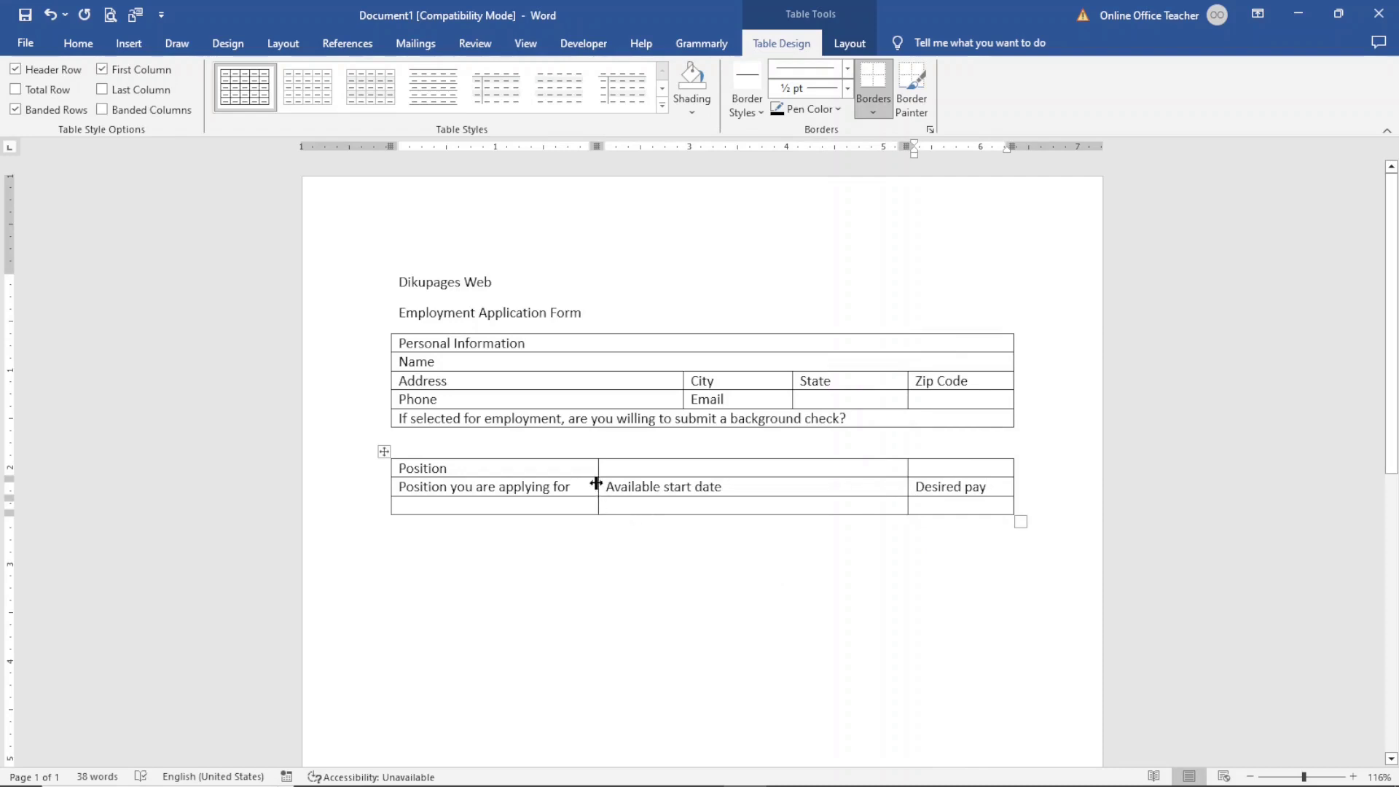
{"action": "left_click_drag", "start_coordinate": [597, 484], "coordinate": [684, 494]}
{"action": "left_click_drag", "start_coordinate": [459, 472], "coordinate": [909, 468]}
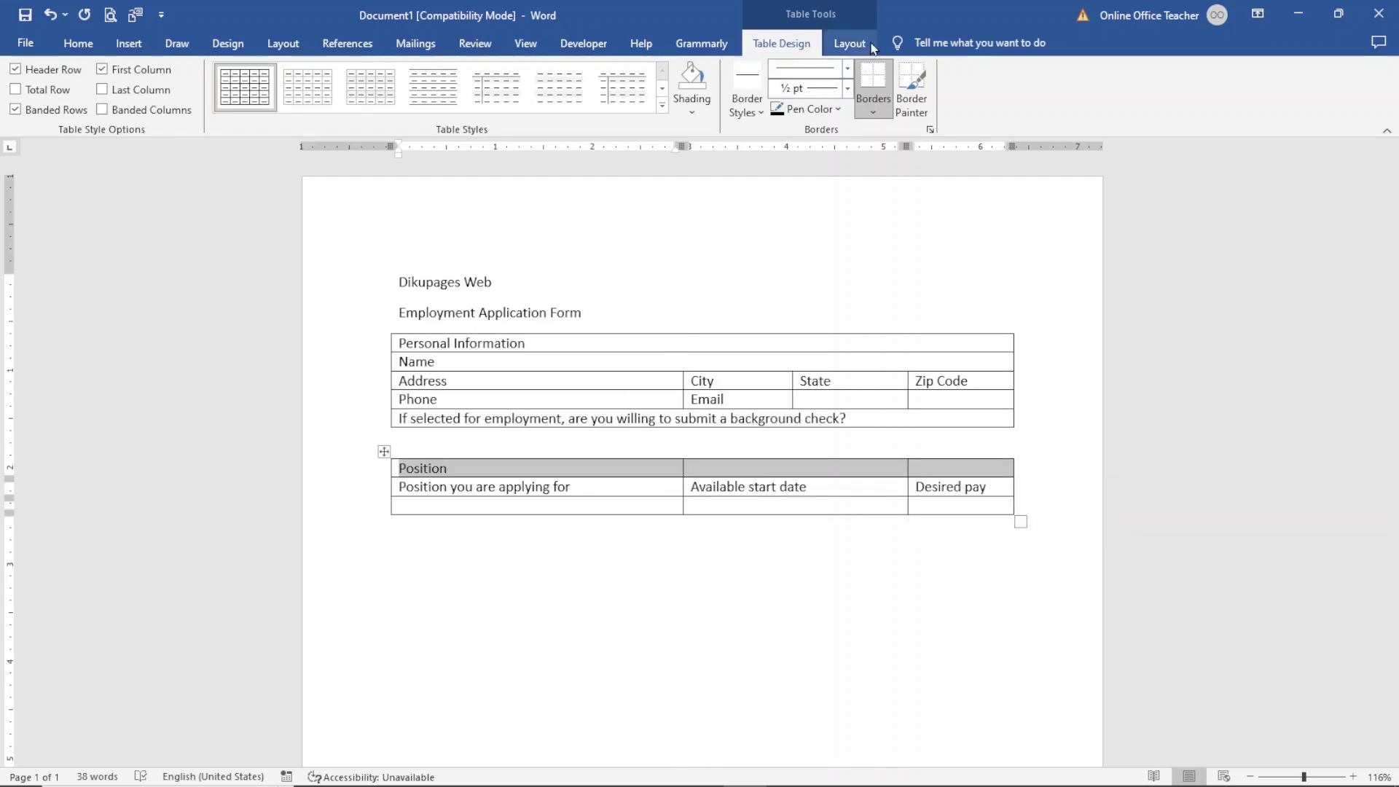
{"action": "left_click", "coordinate": [850, 43]}
{"action": "left_click", "coordinate": [474, 92]}
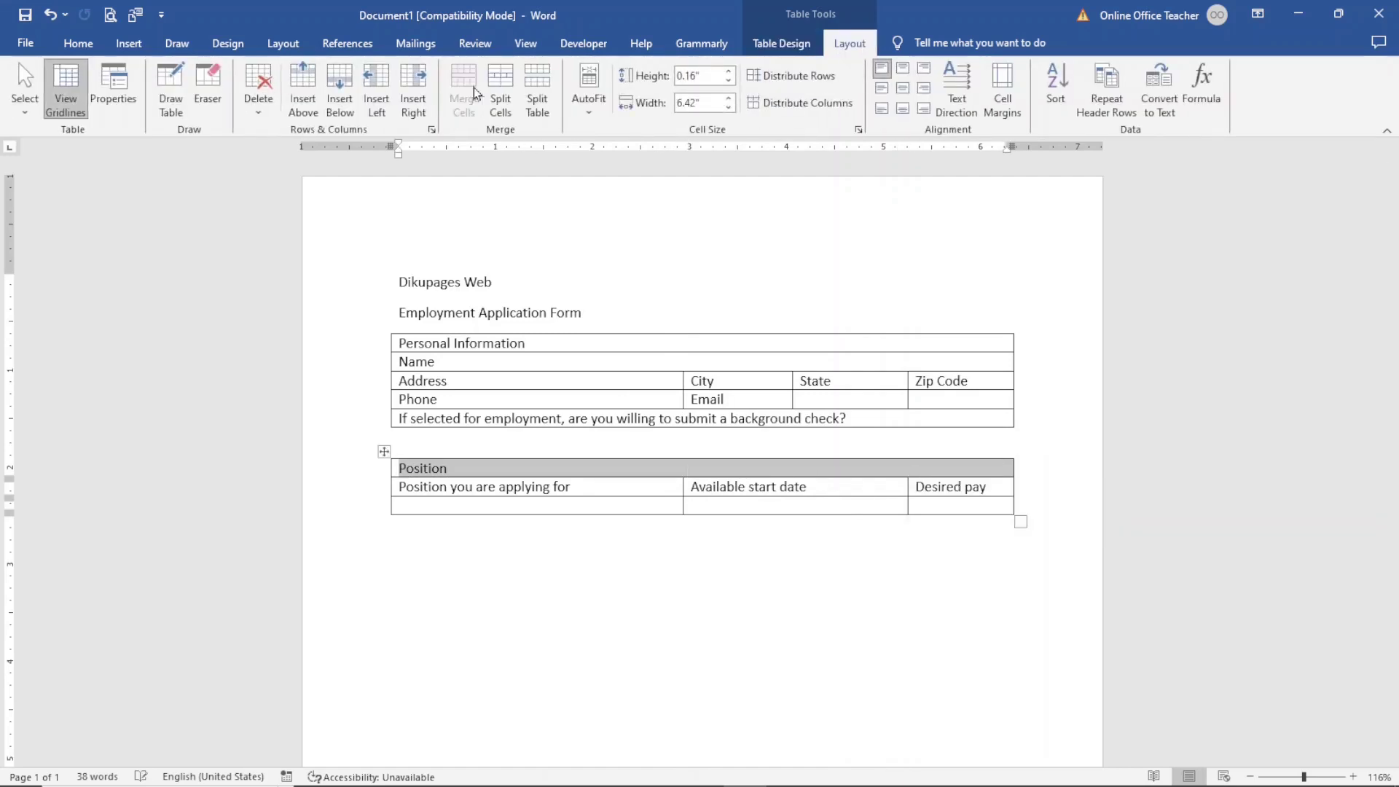
- Enter "Employment desired" in the Position table's last row and merge the cells across that row
{"action": "left_click", "coordinate": [503, 504]}
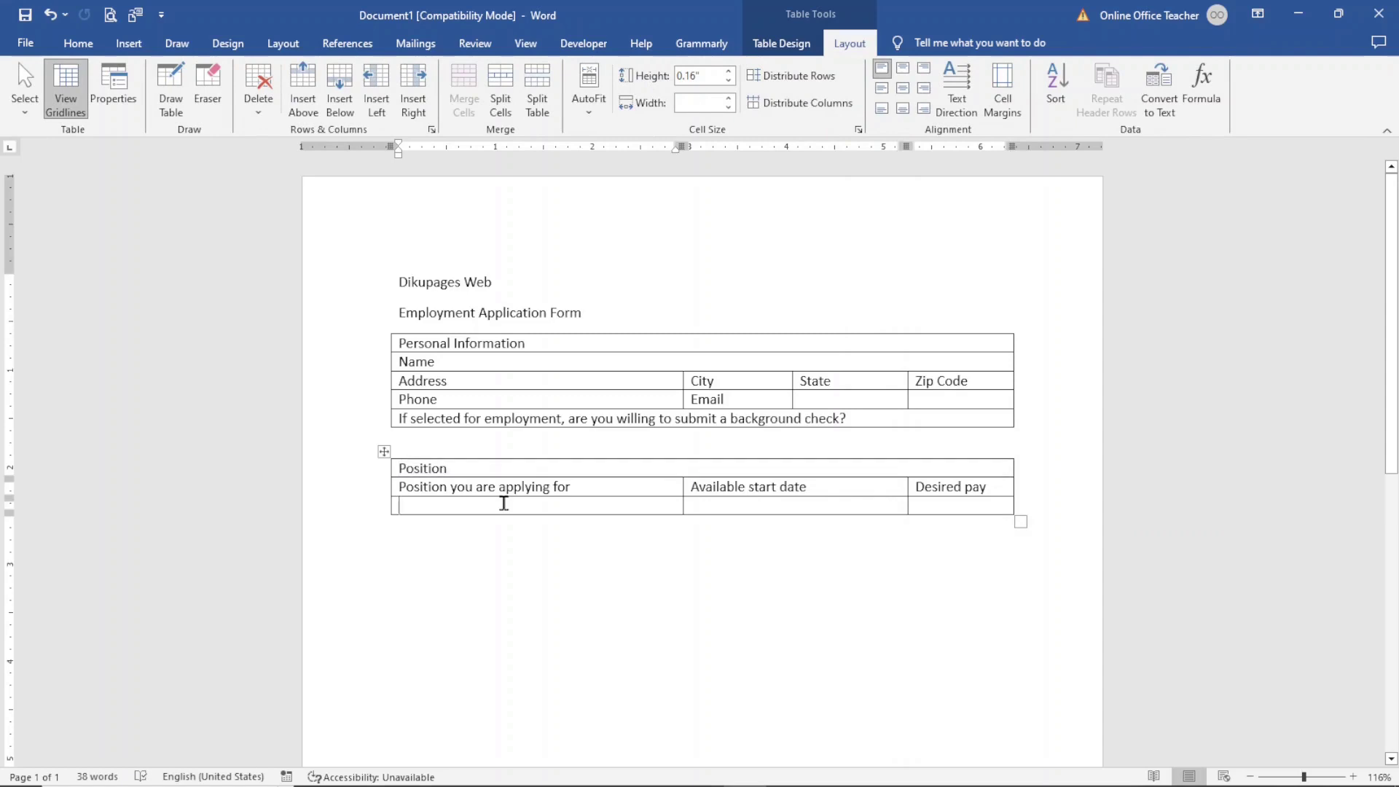
{"action": "type", "text": "employment desired"}
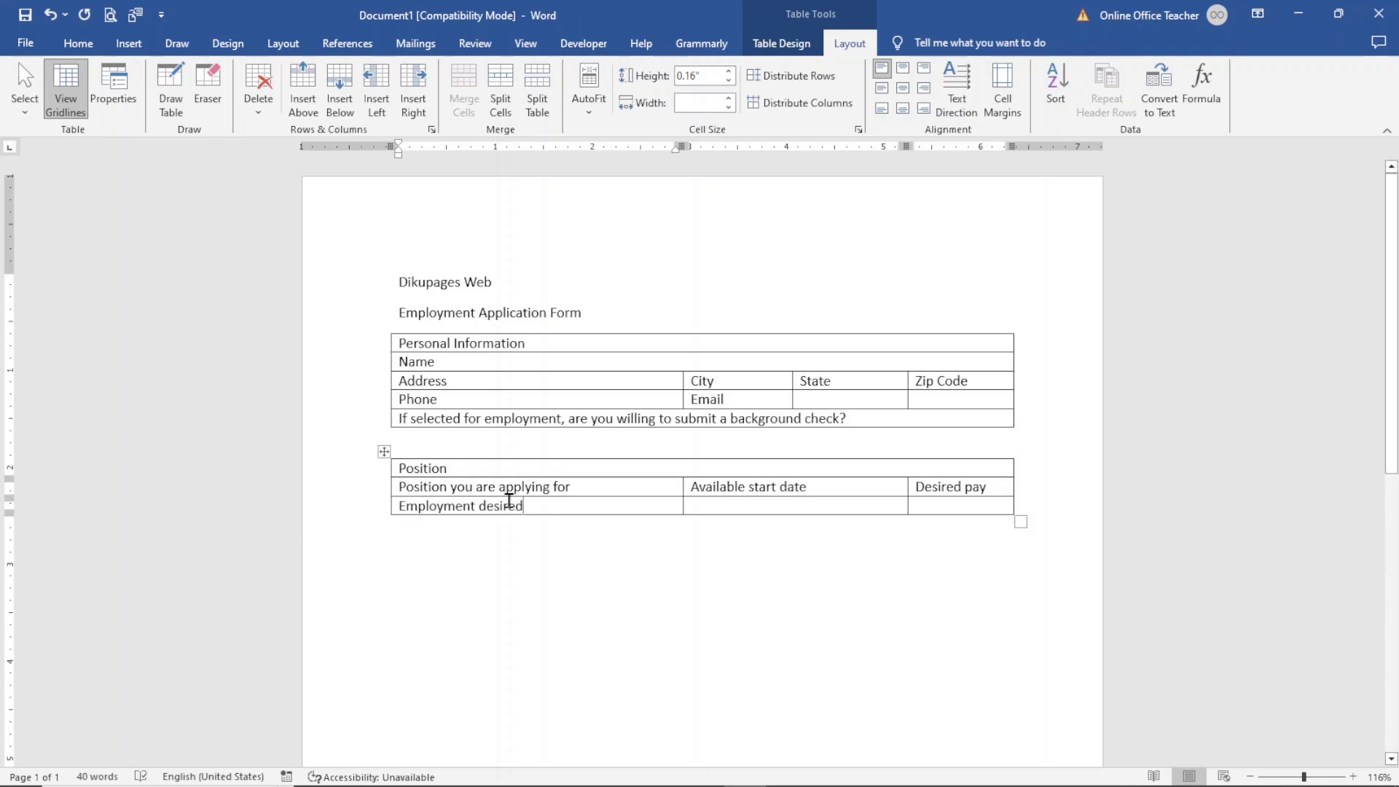
{"action": "left_click_drag", "start_coordinate": [524, 503], "coordinate": [937, 500]}
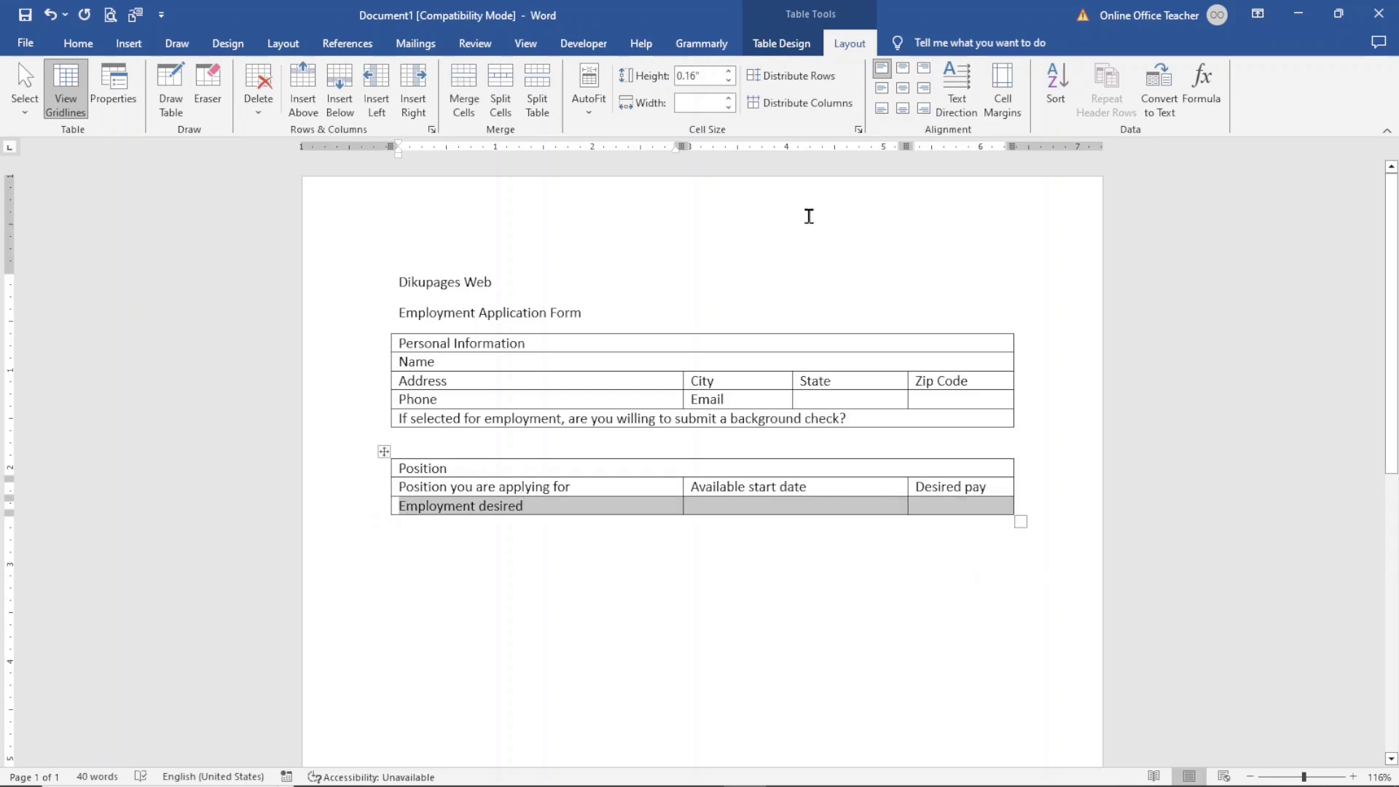
{"action": "left_click", "coordinate": [468, 100]}
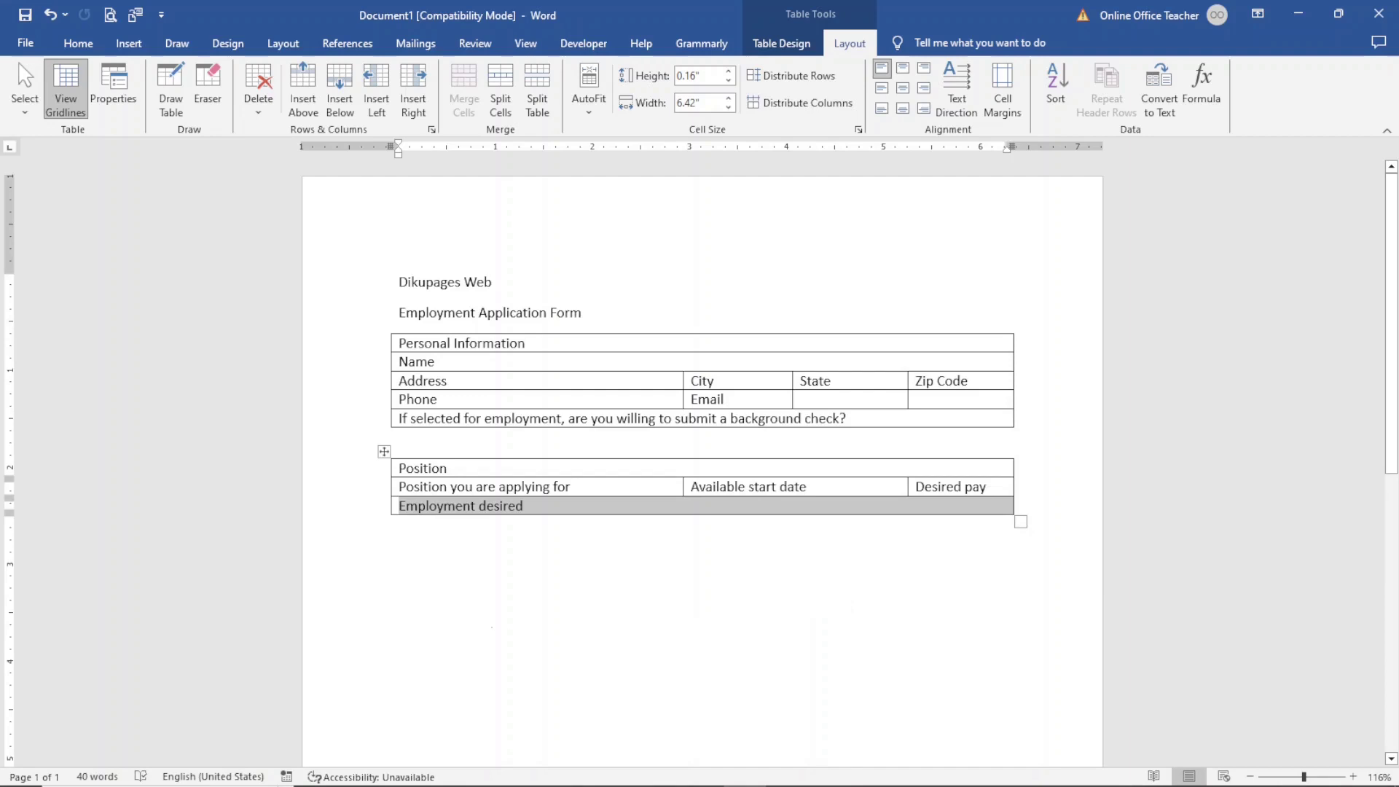
- Insert a third table with 5 columns and 6 rows below the Position table, leaving a blank line between them
{"action": "left_click", "coordinate": [398, 527]}
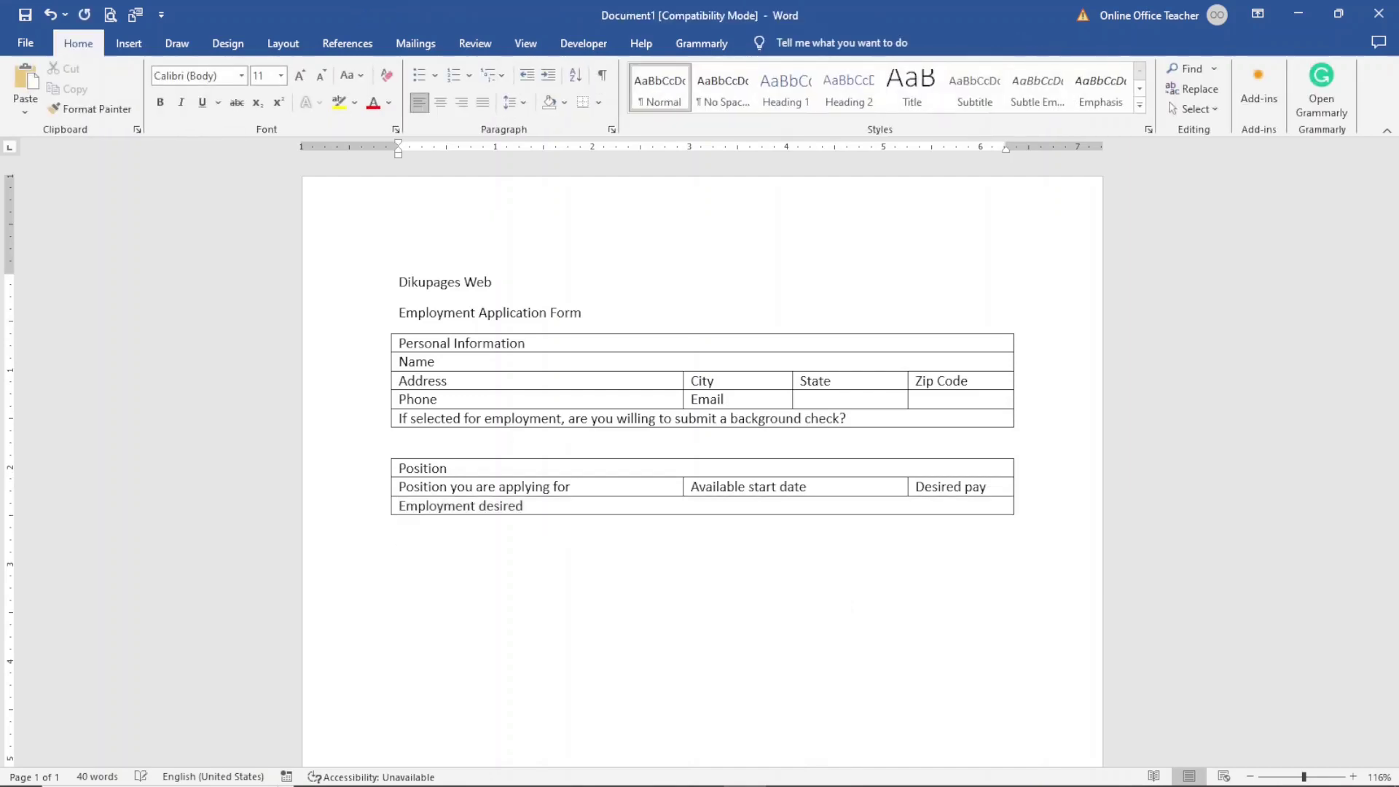
{"action": "left_click", "coordinate": [128, 43]}
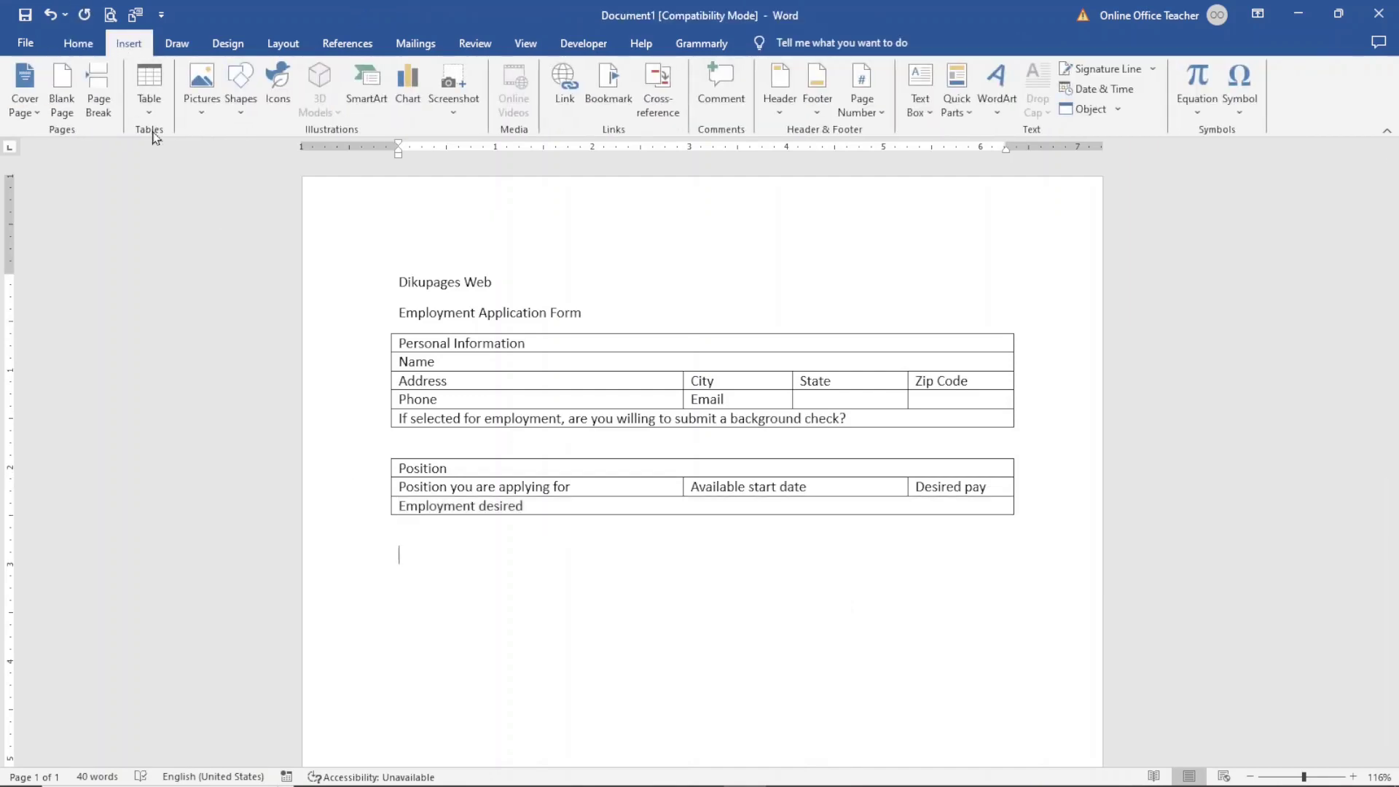
{"action": "left_click", "coordinate": [149, 86]}
{"action": "left_click", "coordinate": [182, 285]}
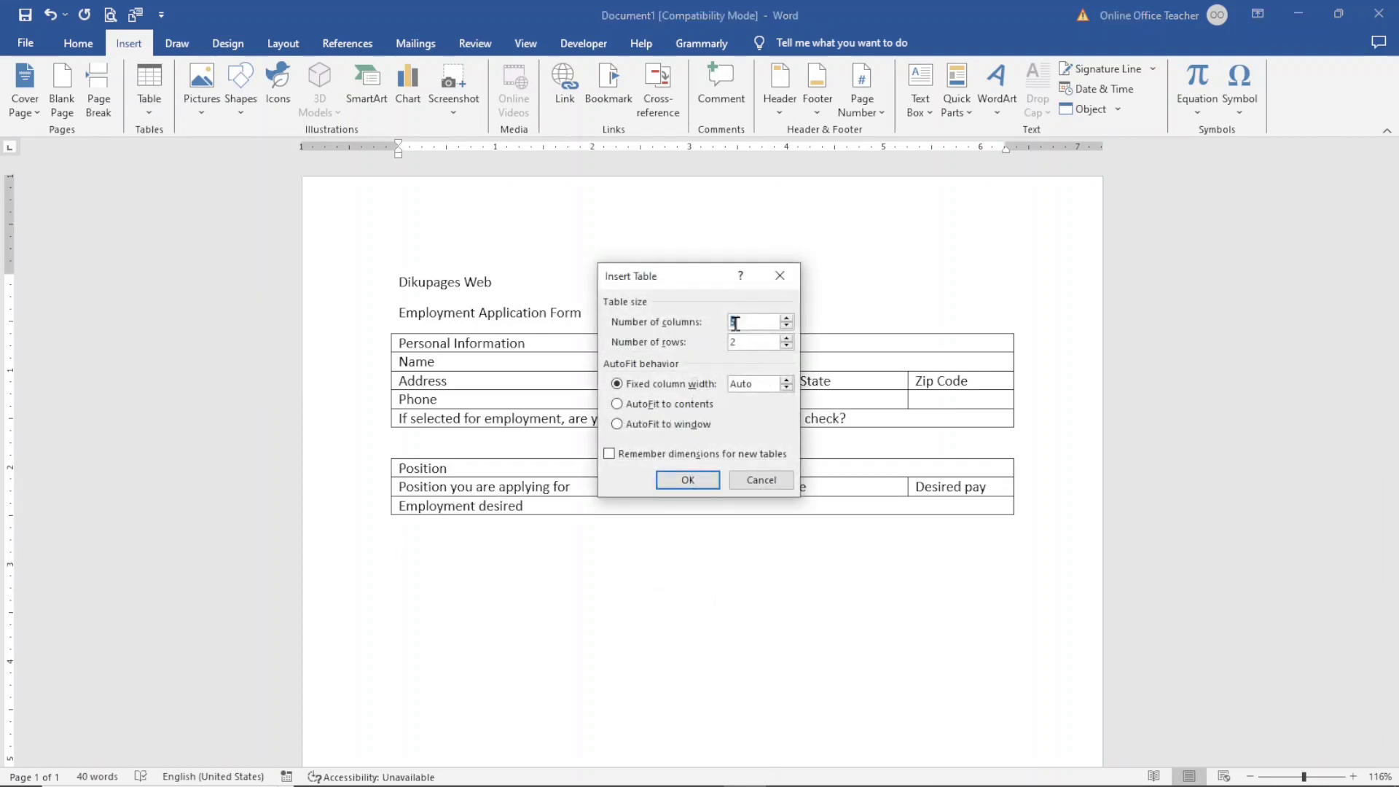
{"action": "key", "text": "Tab"}
{"action": "type", "text": "6"}
{"action": "left_click", "coordinate": [687, 480]}
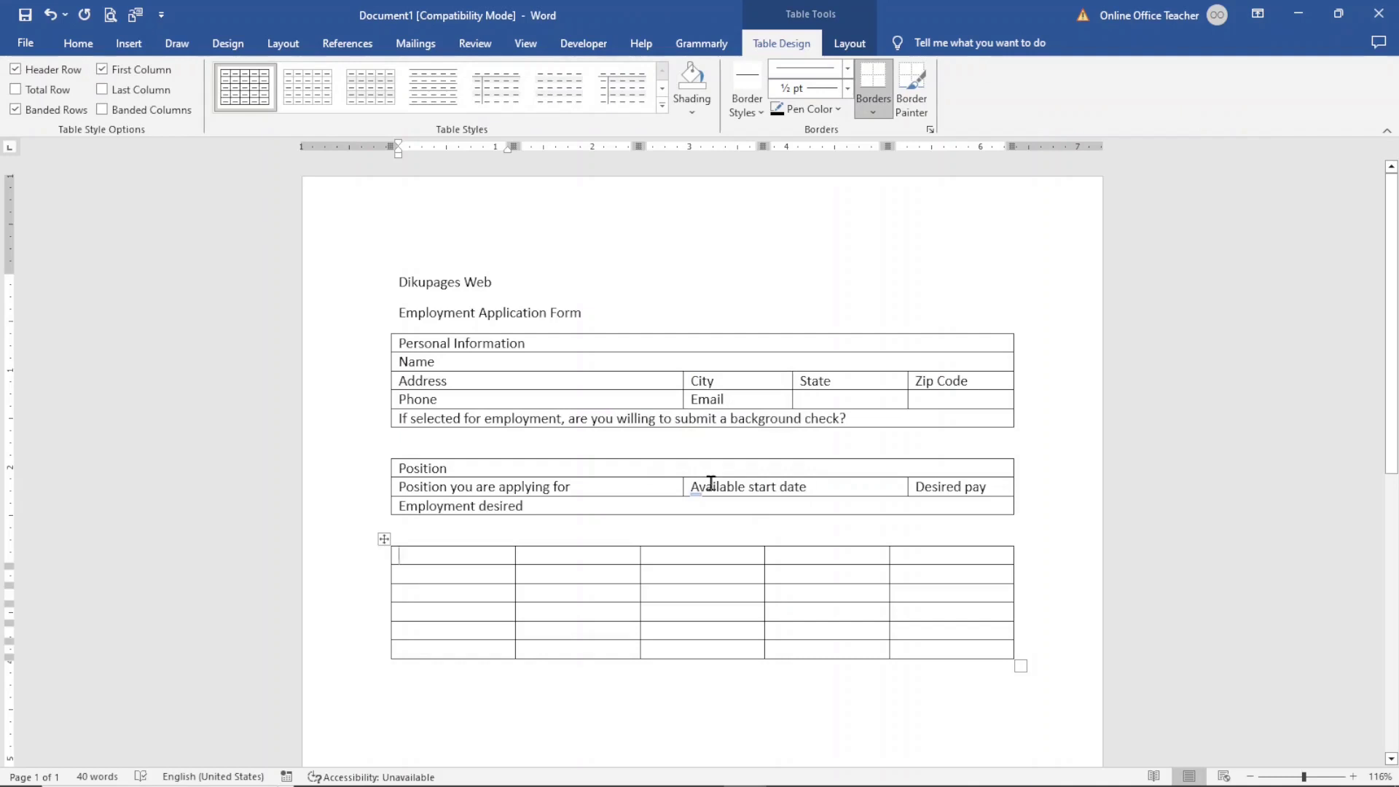
- Enter "Education" in the new table's first row, and "School name" and "Years attended" in the first two cells of the second row
{"action": "type", "text": "education"}
{"action": "key", "text": "Down"}
{"action": "type", "text": "school name"}
{"action": "key", "text": "Tab"}
{"action": "type", "text": "years"}
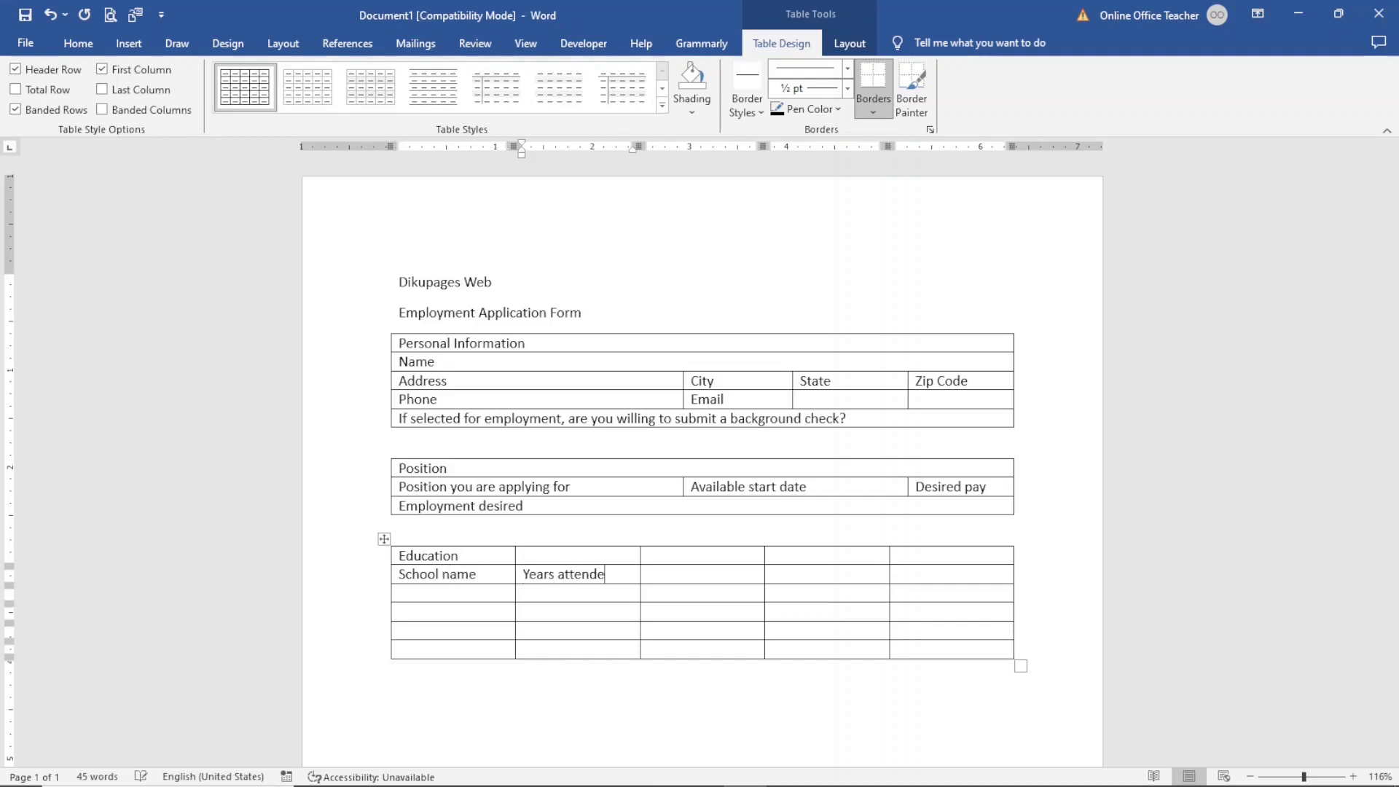
- Move "Years attended" to the Education table's third column and enter "Location" in the second column instead
{"action": "left_click", "coordinate": [520, 573]}
{"action": "key", "text": "ctrl+c"}
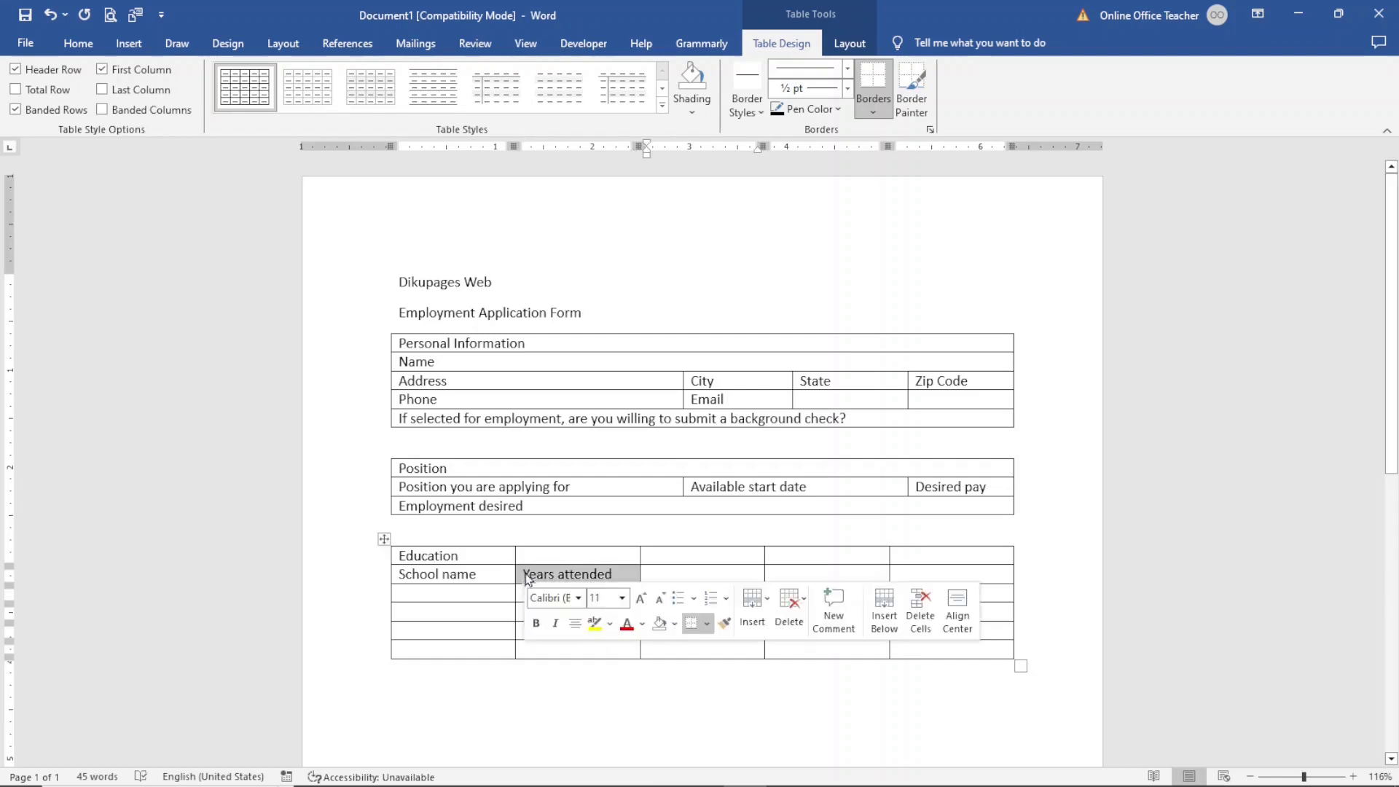
{"action": "key", "text": "Delete"}
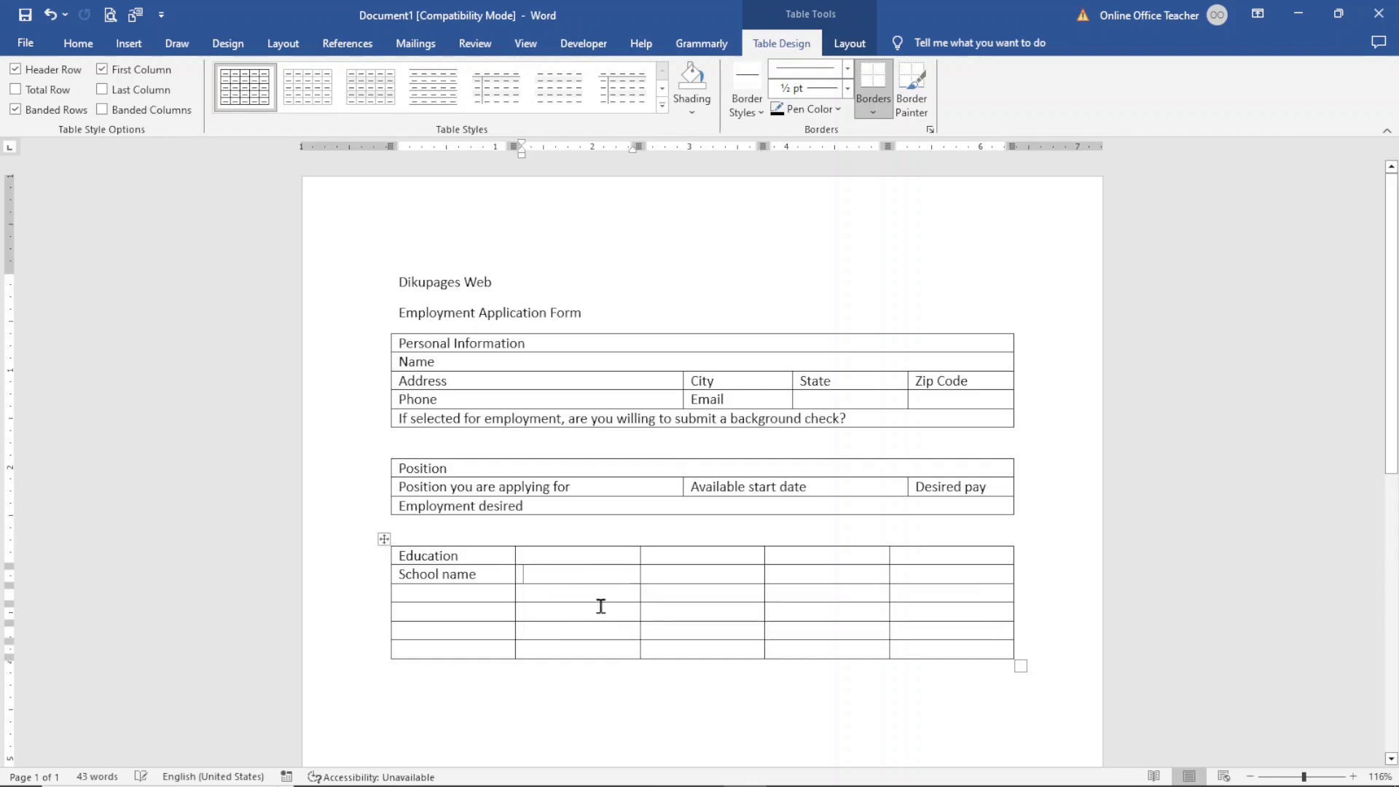
{"action": "type", "text": "location"}
{"action": "key", "text": "Tab"}
{"action": "key", "text": "ctrl+v"}
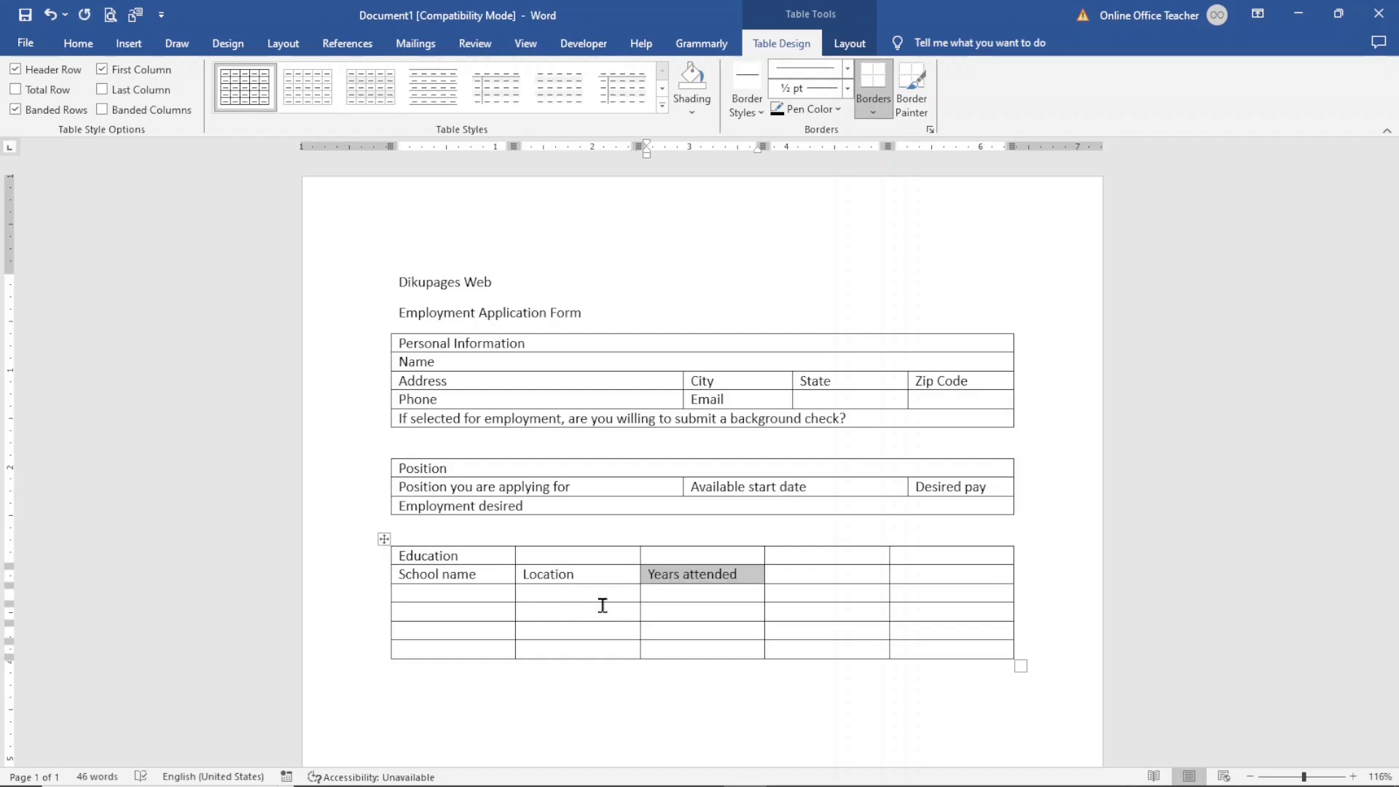
- Enter "Degree received" and "Major" as the fourth and fifth column headings of the Education table
{"action": "key", "text": "Tab"}
{"action": "type", "text": "D"}
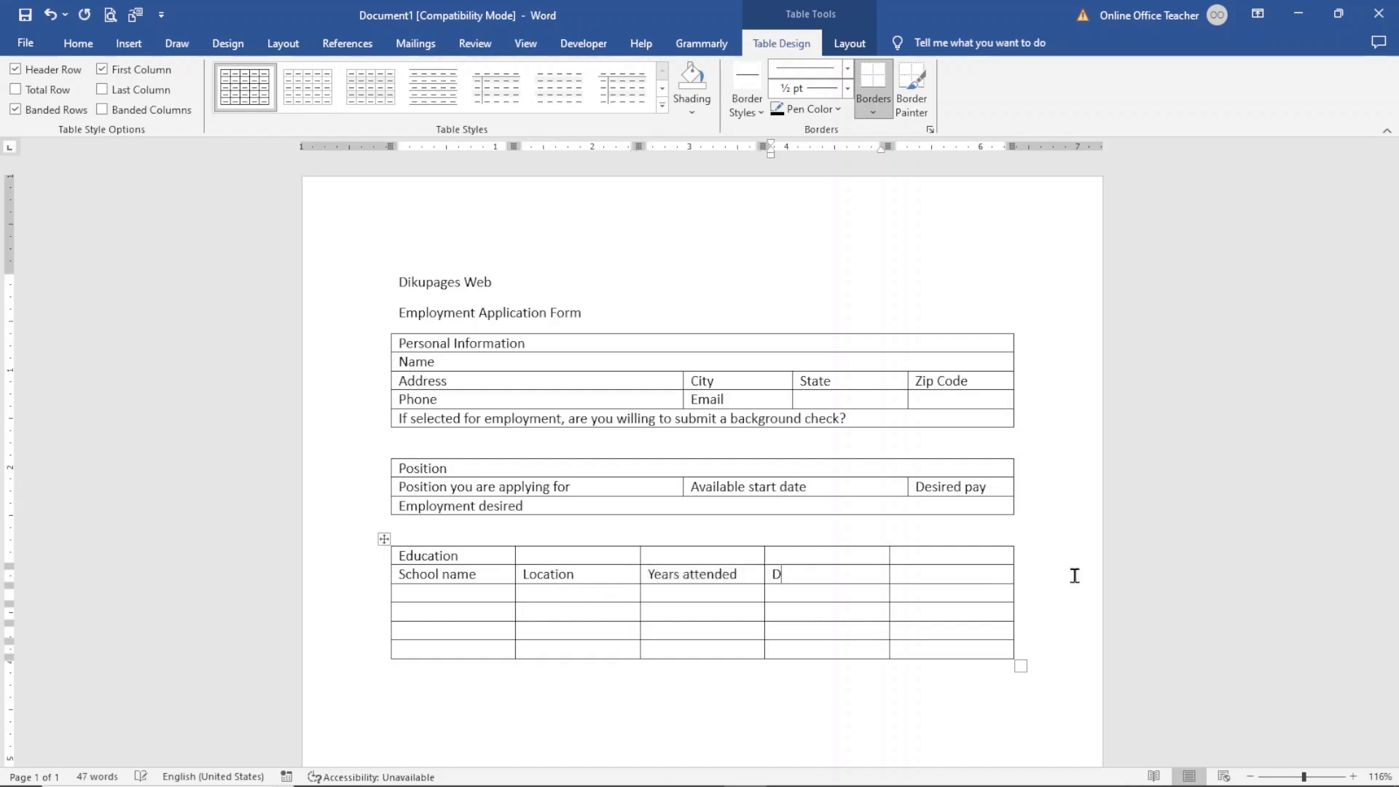
{"action": "type", "text": "egree received"}
{"action": "key", "text": "Tab"}
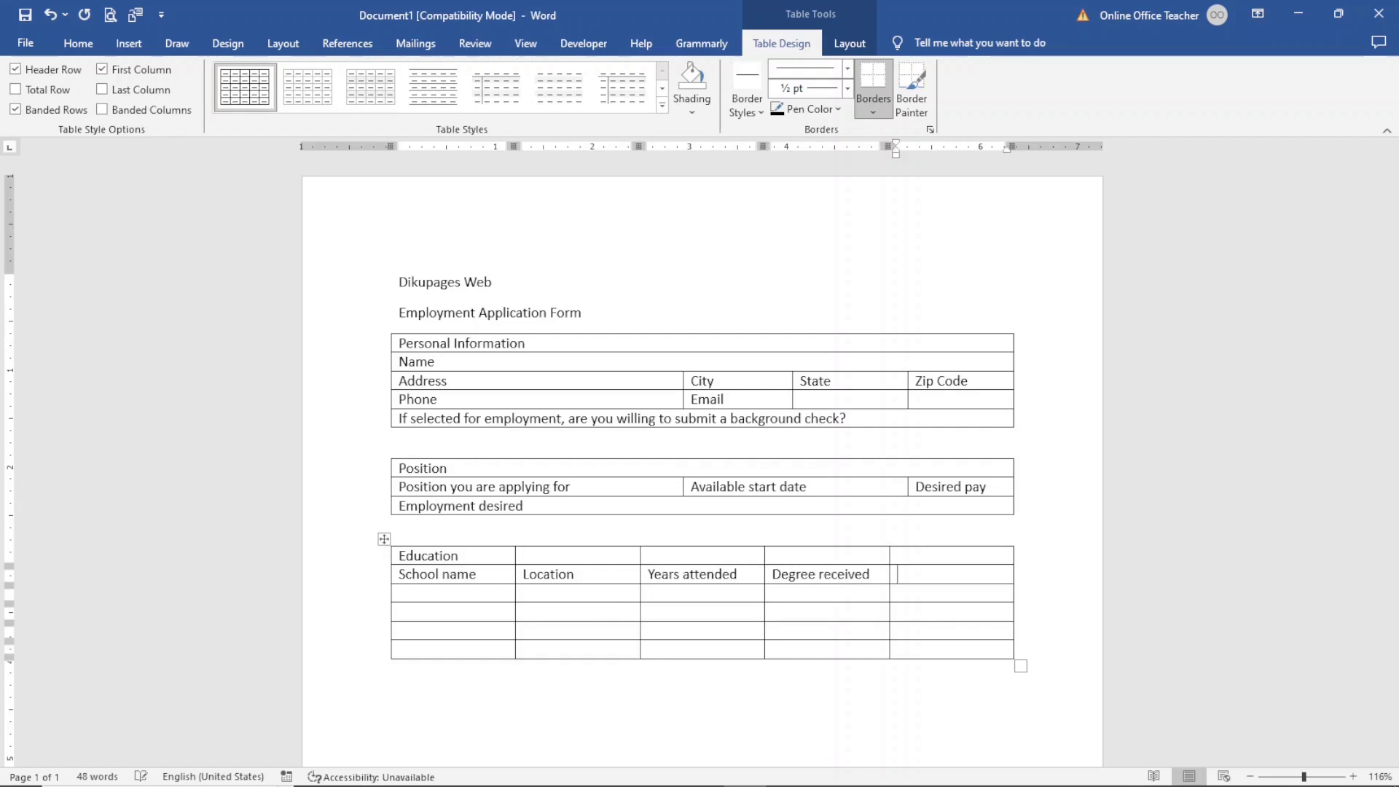
{"action": "type", "text": "major"}
- Resize the Education table's columns so School name is about 1.9 inches wide and the other four about 1.1 to 1.2 inches
{"action": "left_click_drag", "start_coordinate": [889, 596], "coordinate": [909, 601]}
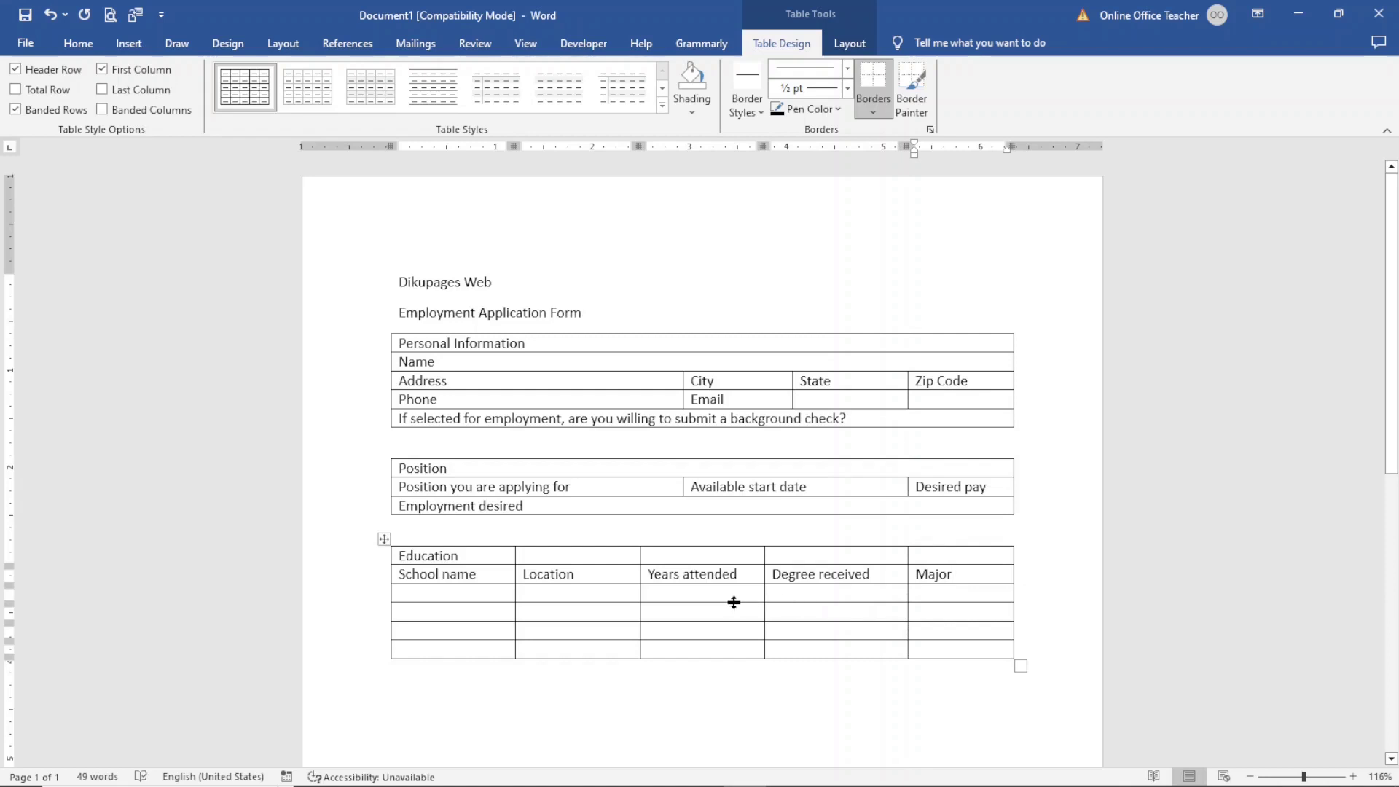
{"action": "left_click_drag", "start_coordinate": [638, 596], "coordinate": [677, 603]}
{"action": "left_click_drag", "start_coordinate": [765, 594], "coordinate": [793, 594]}
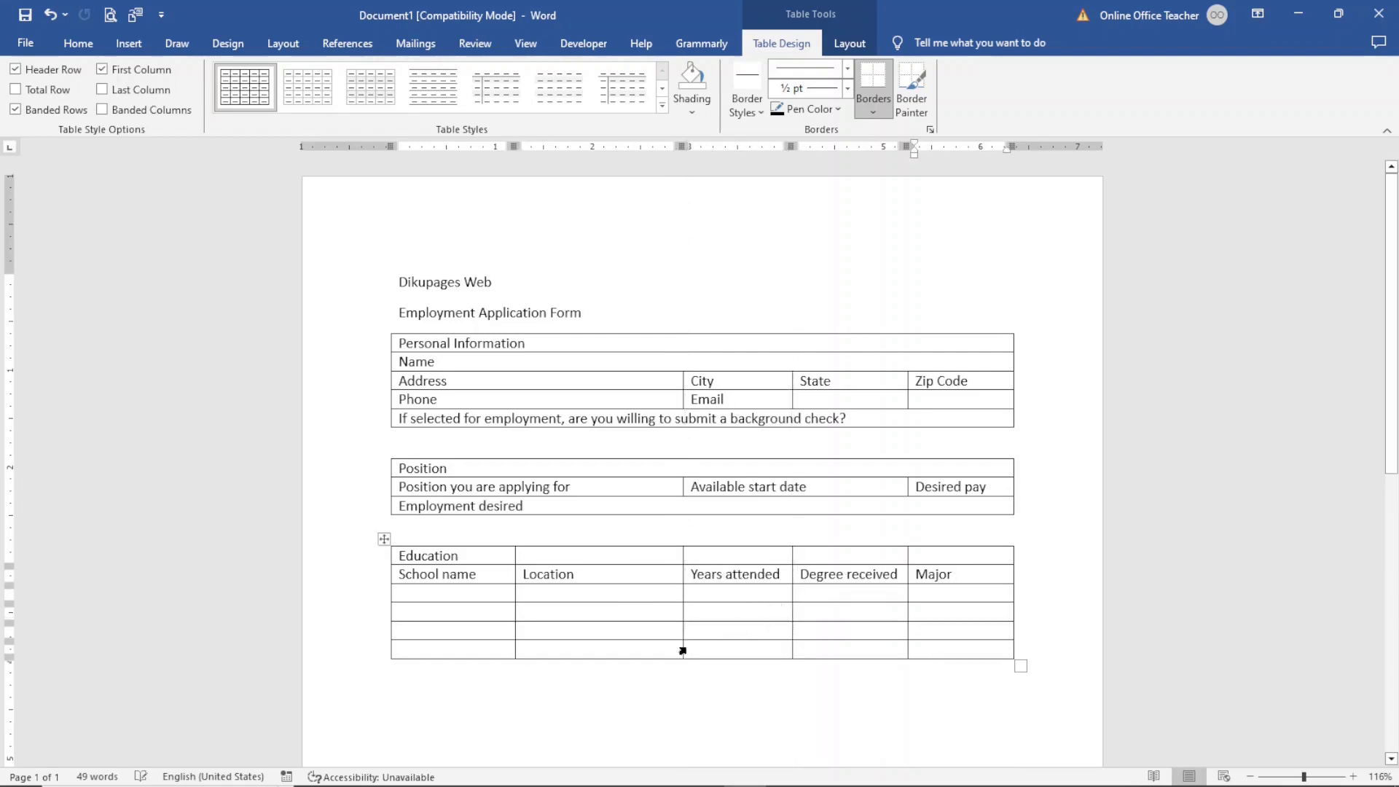
{"action": "left_click_drag", "start_coordinate": [514, 595], "coordinate": [573, 597]}
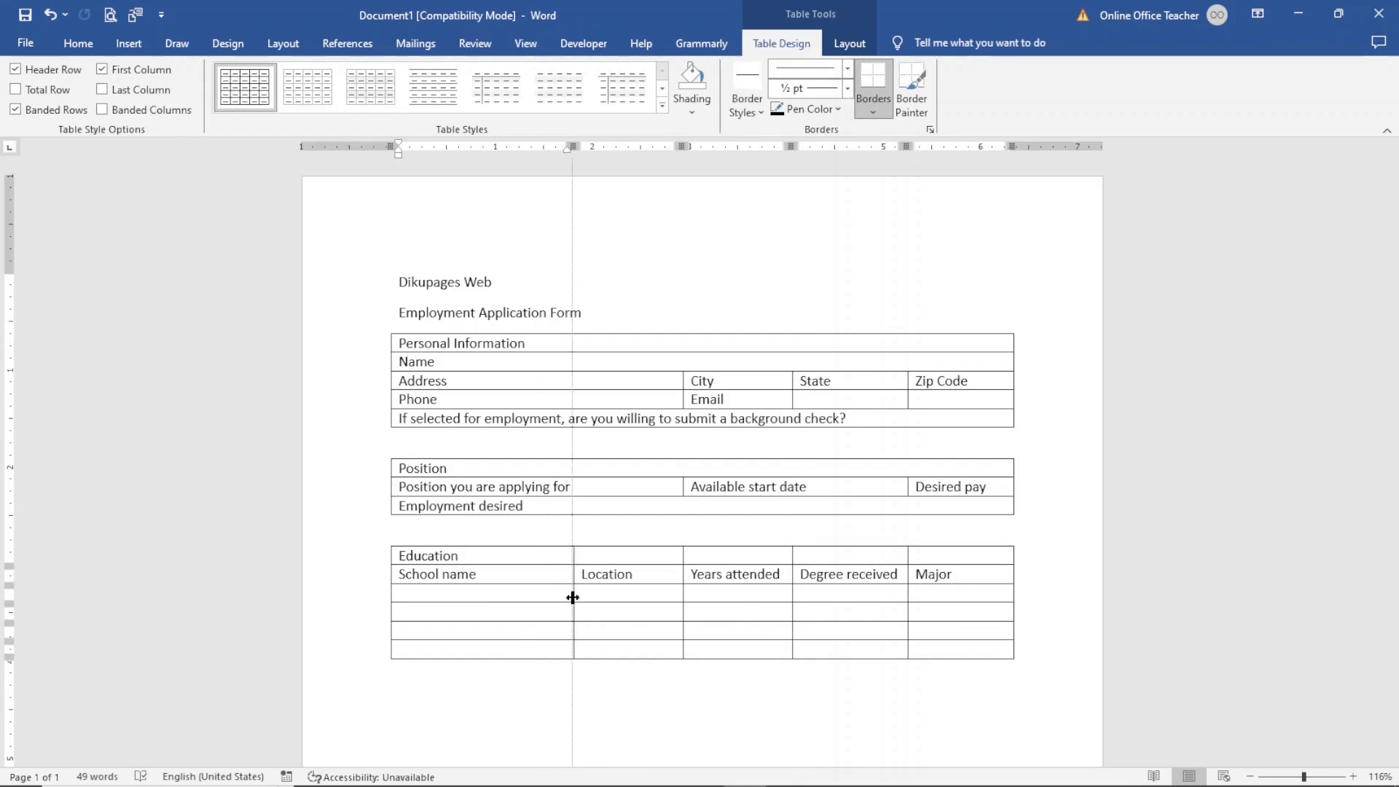
- Merge all cells across the Education heading row
{"action": "left_click_drag", "start_coordinate": [576, 597], "coordinate": [911, 556]}
{"action": "left_click", "coordinate": [850, 43]}
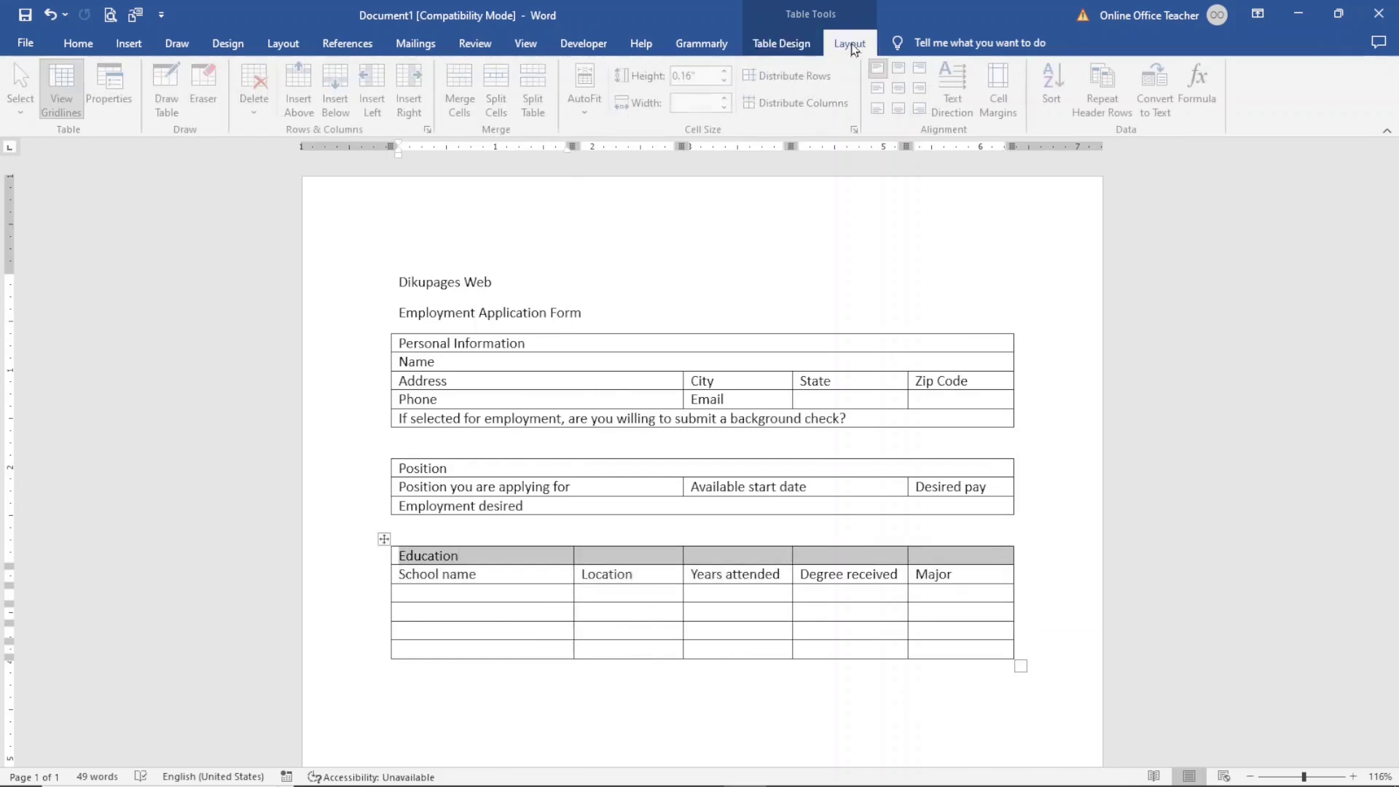
{"action": "left_click", "coordinate": [462, 99]}
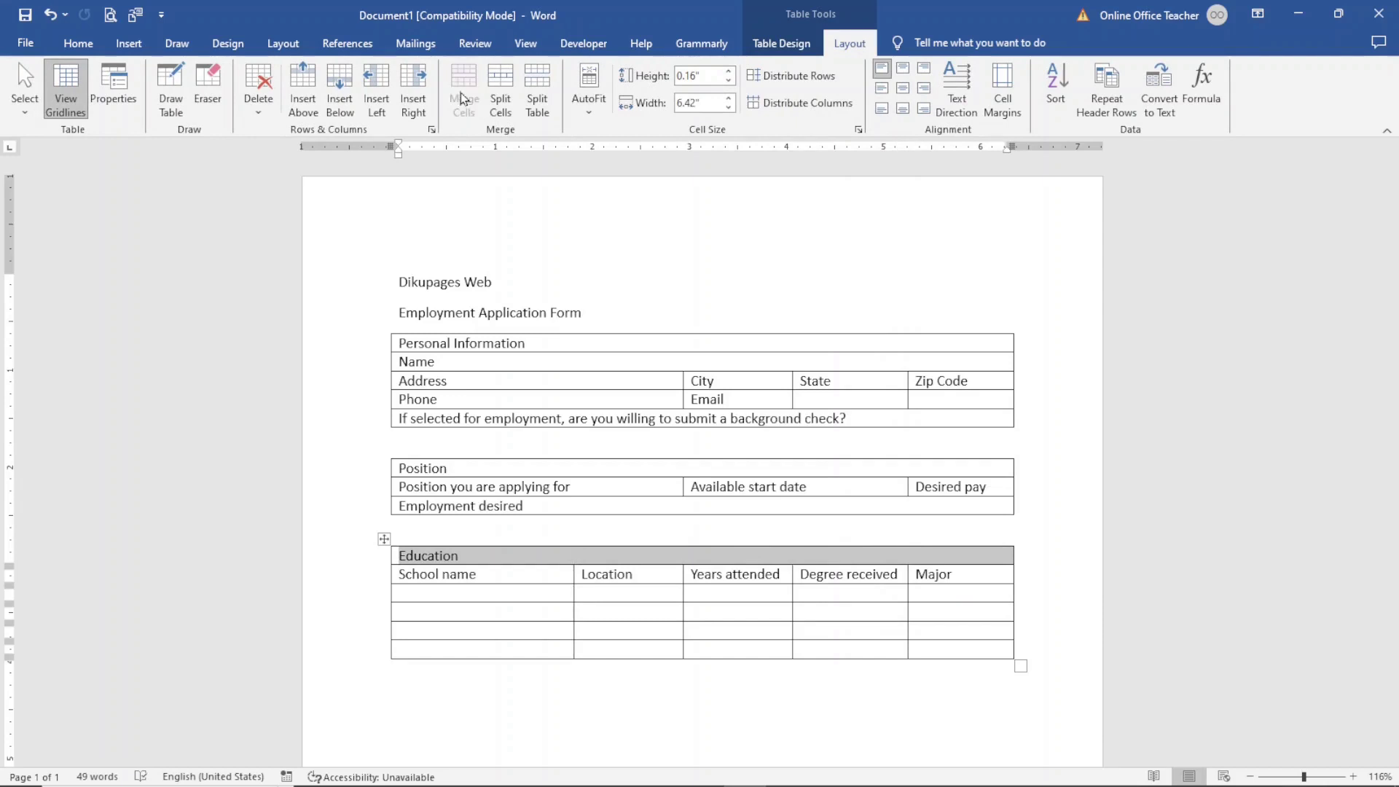
- Insert a fourth table with 4 columns and 6 rows below the Education table, leaving a blank line between them
{"action": "scroll", "coordinate": [544, 615], "scroll_direction": "down", "scroll_amount": 3}
{"action": "left_click", "coordinate": [521, 594]}
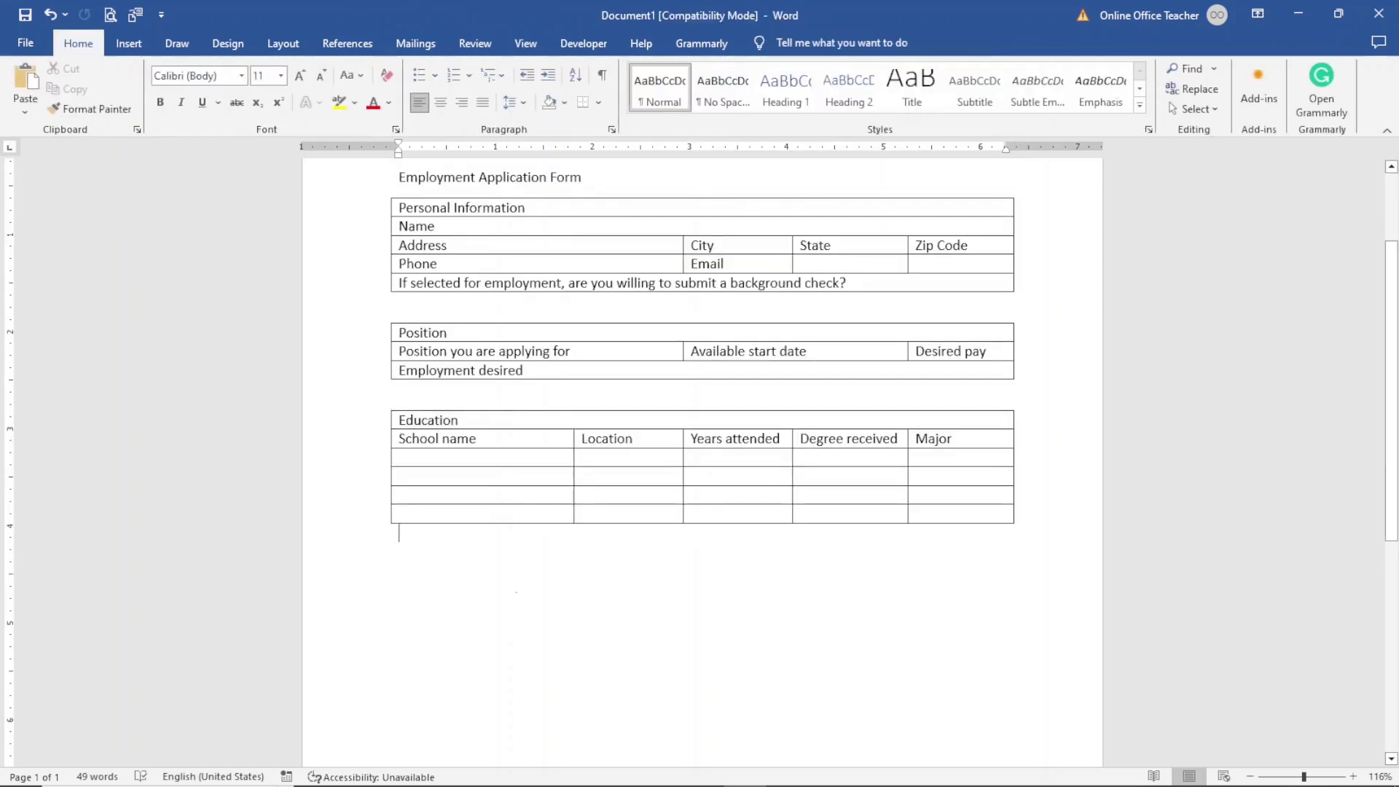
{"action": "left_click", "coordinate": [133, 45]}
{"action": "left_click", "coordinate": [150, 106]}
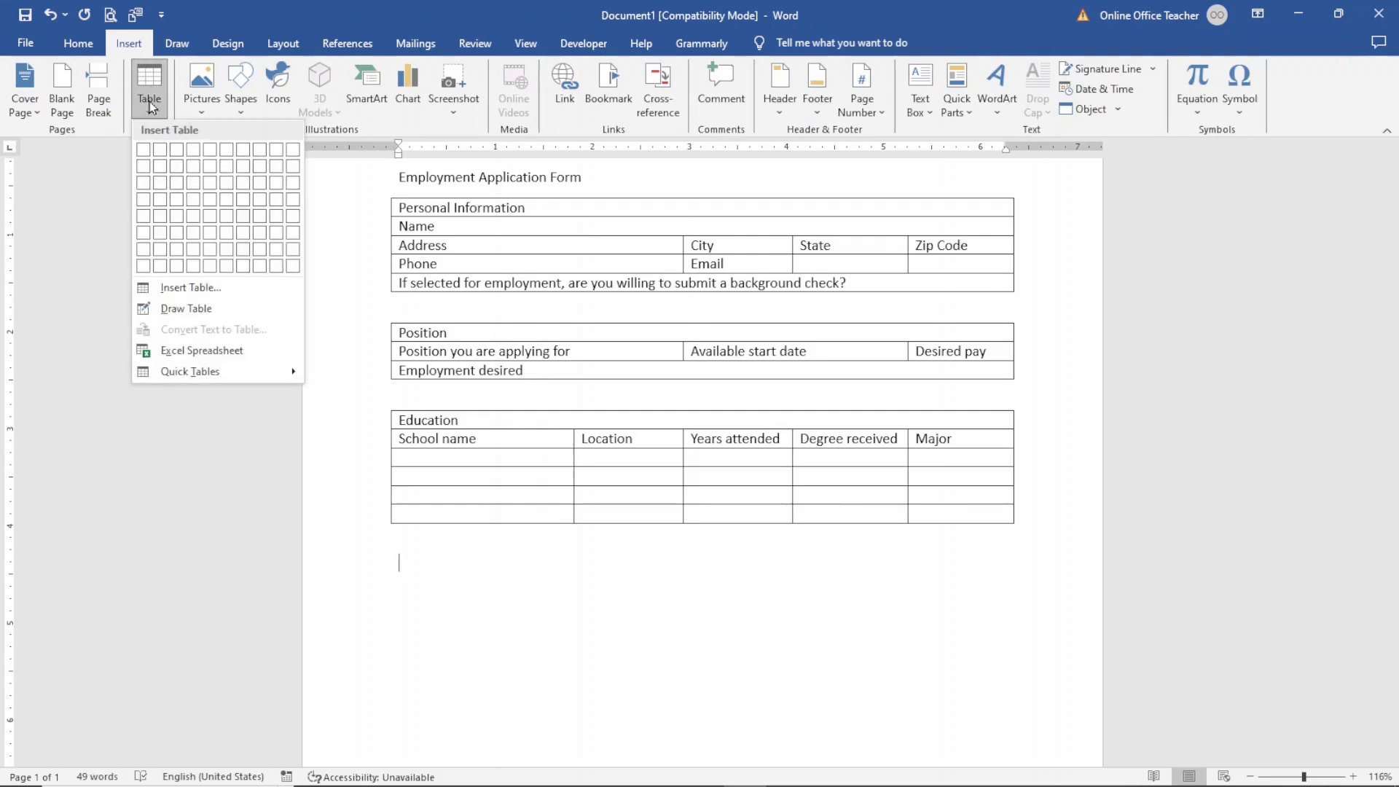
{"action": "left_click", "coordinate": [207, 292]}
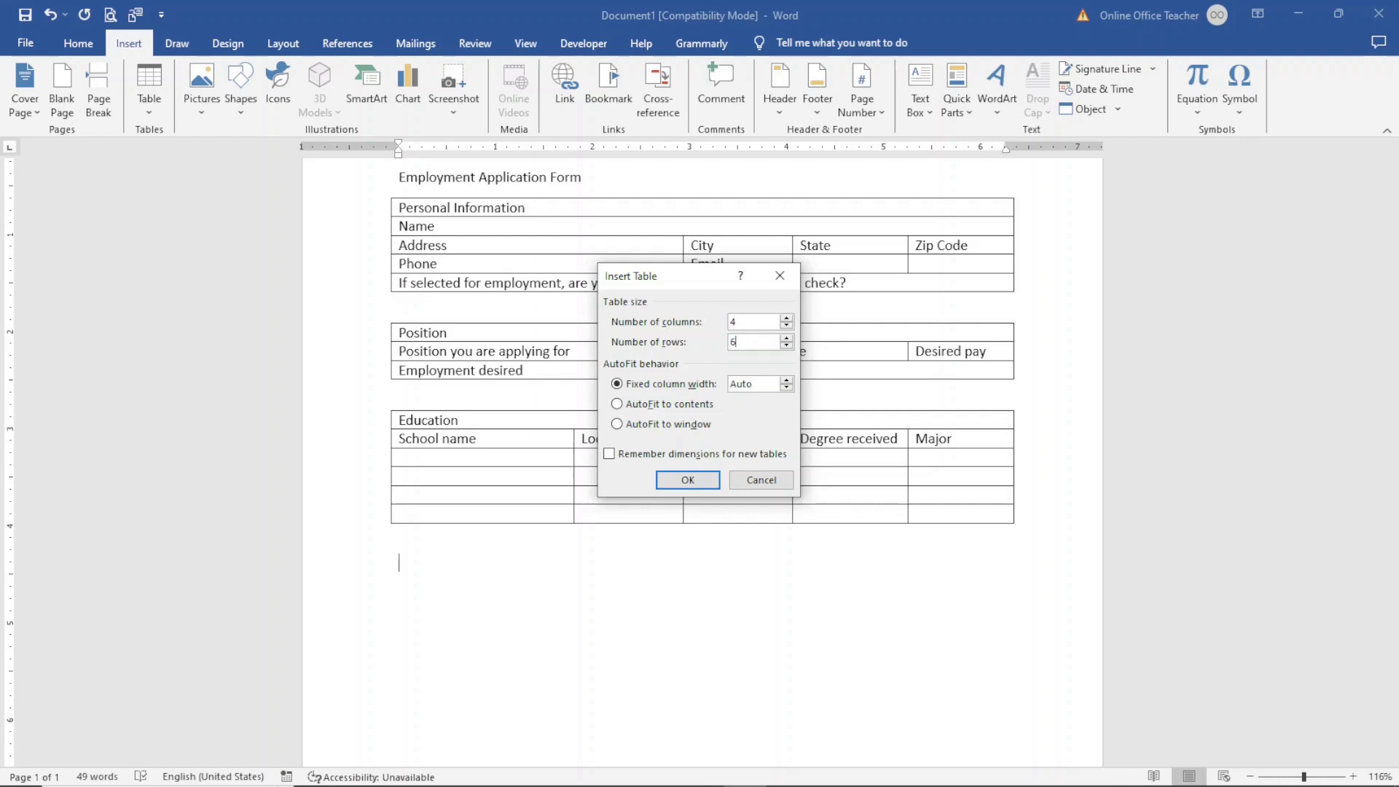
{"action": "left_click", "coordinate": [688, 480]}
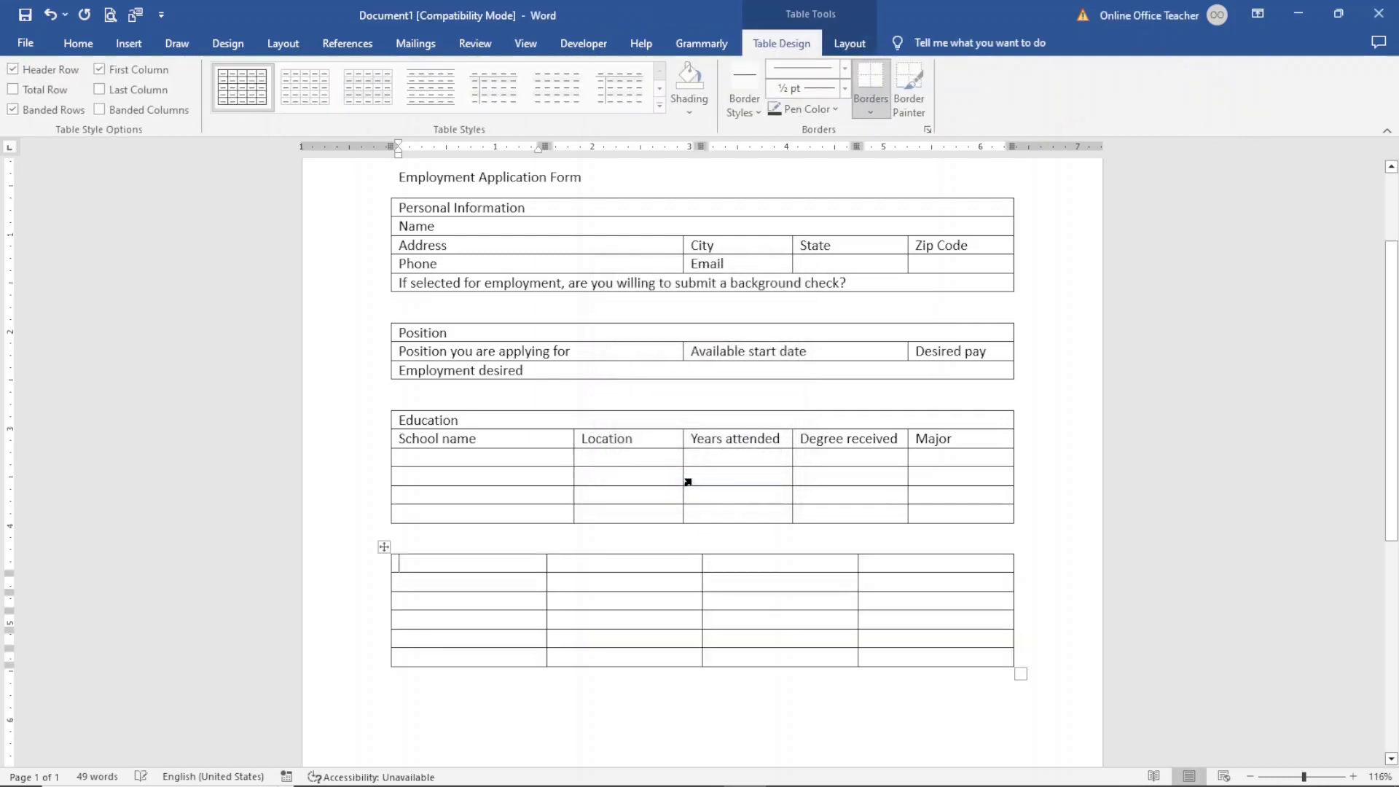
- Enter "References" in the new table's first row and the headings "Name", "Title", "Company" and "Phone" across its second row
{"action": "type", "text": "references"}
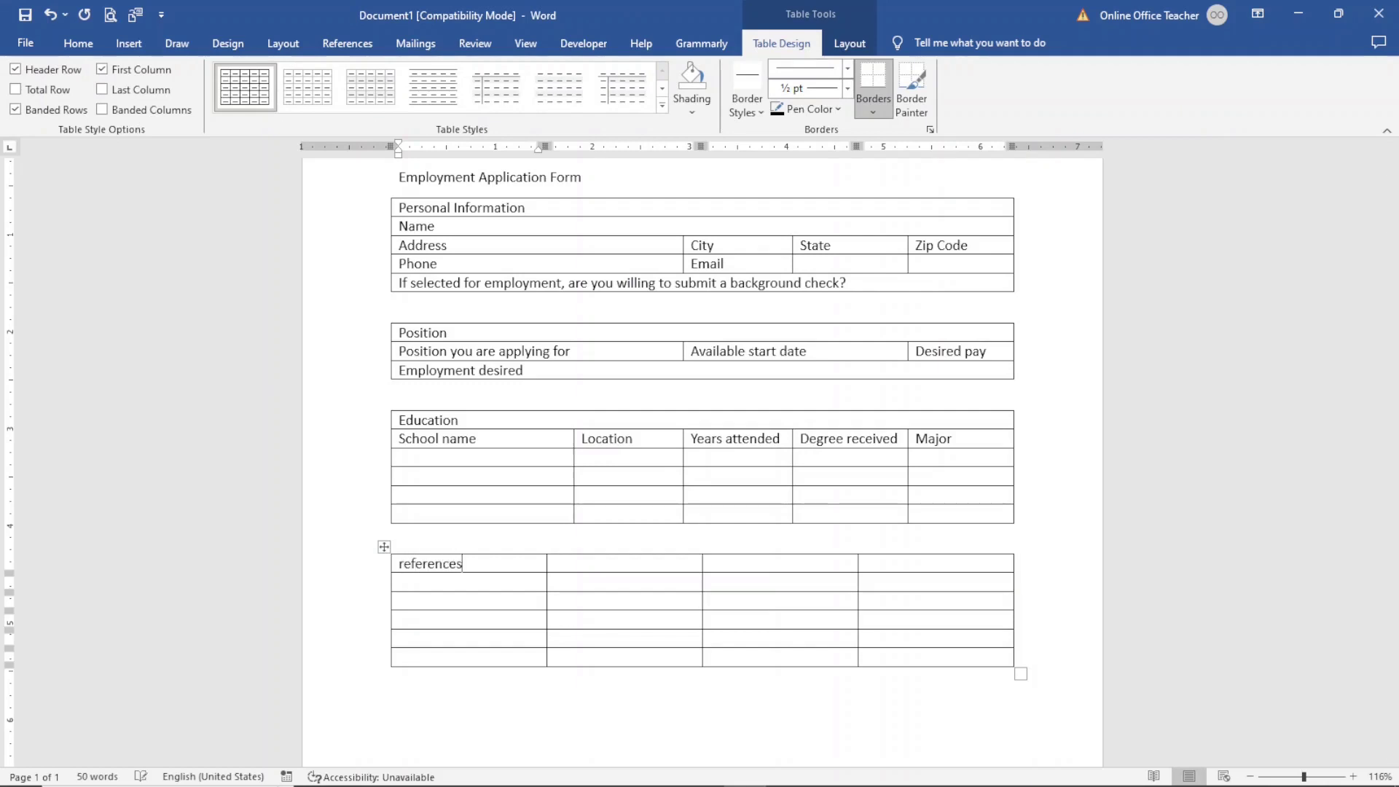
{"action": "key", "text": "Down"}
{"action": "type", "text": "name"}
{"action": "key", "text": "Tab"}
{"action": "type", "text": "title"}
{"action": "key", "text": "Tab"}
{"action": "type", "text": "company"}
{"action": "key", "text": "Tab"}
{"action": "type", "text": "Phone"}
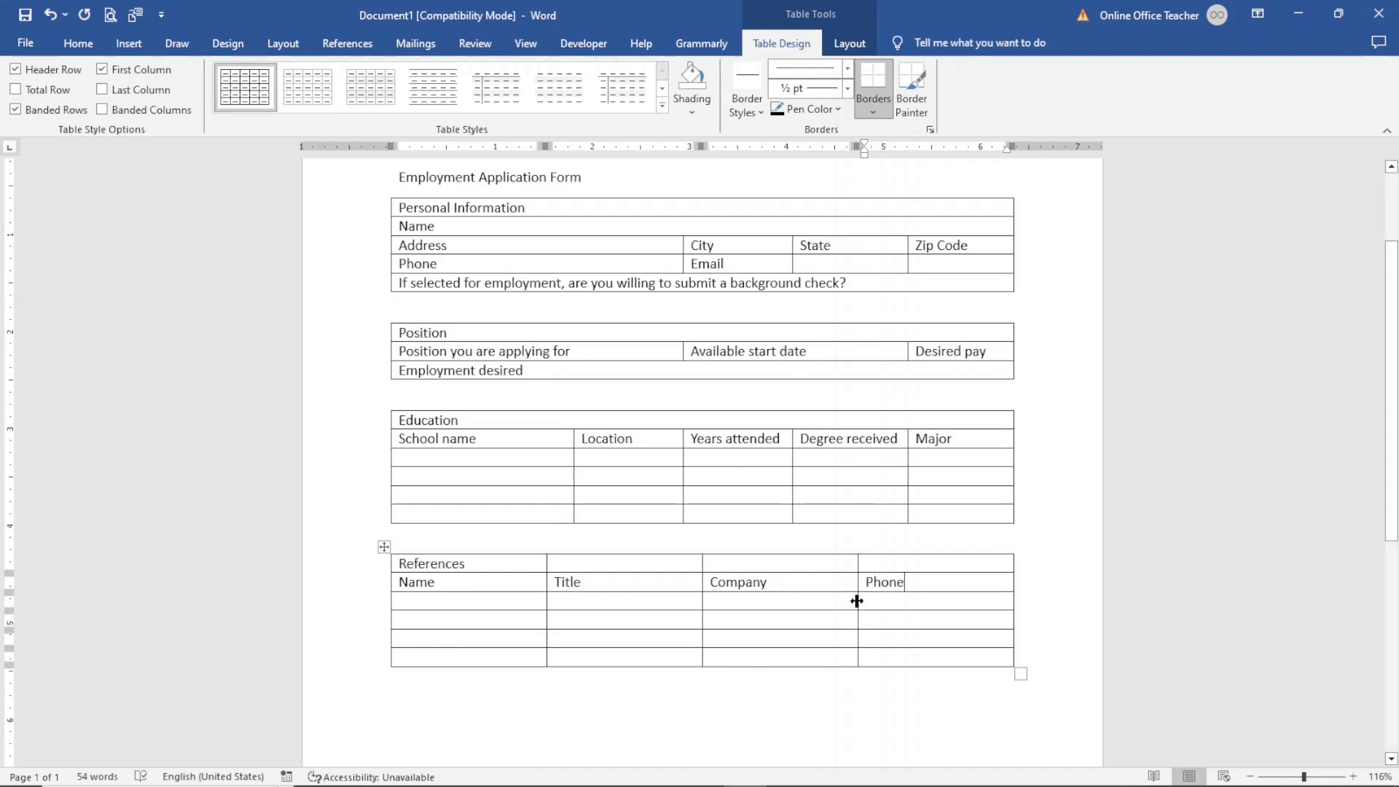
- Resize the References table's columns so Name is about 3 inches wide and Title, Company and Phone about 1.1 to 1.2 inches each
{"action": "left_click_drag", "start_coordinate": [857, 600], "coordinate": [908, 619]}
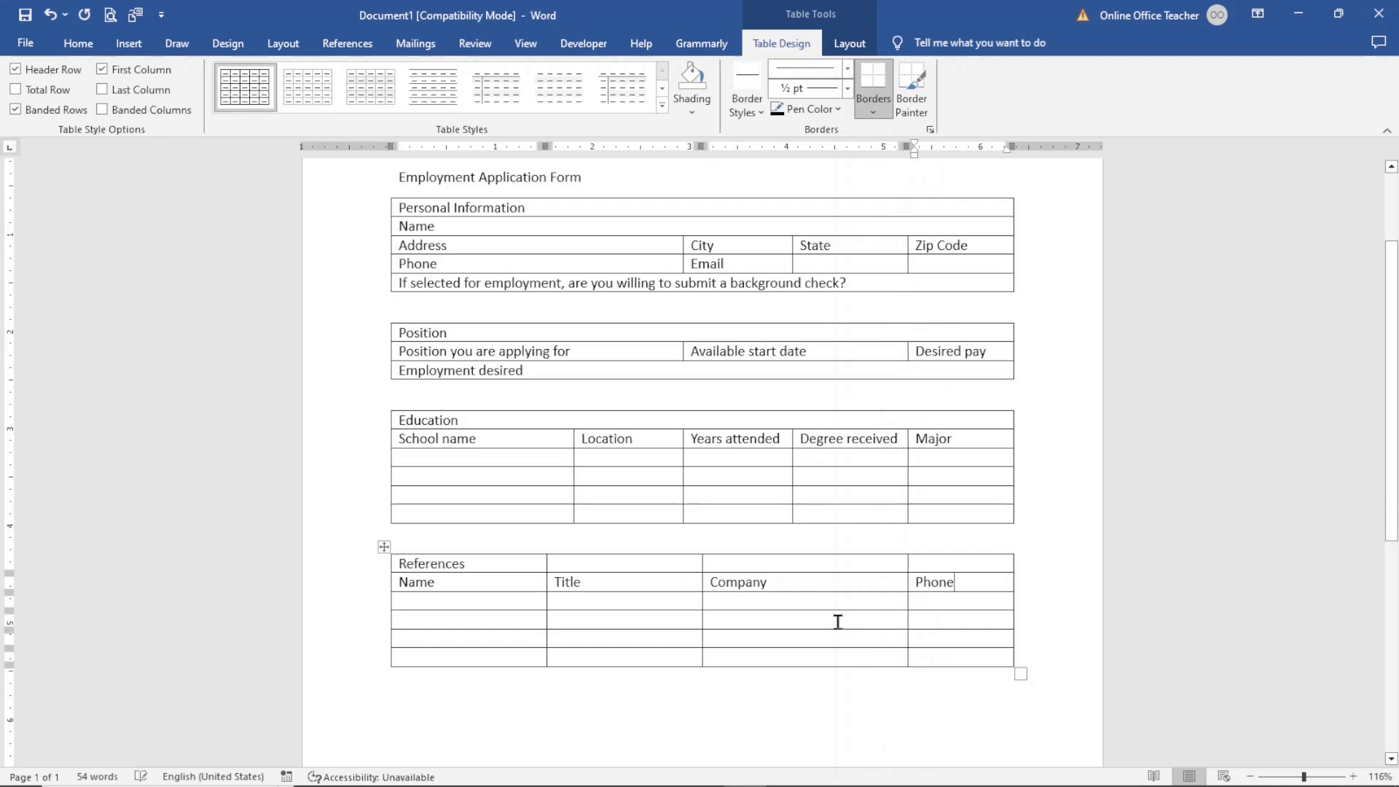
{"action": "left_click_drag", "start_coordinate": [700, 607], "coordinate": [794, 626]}
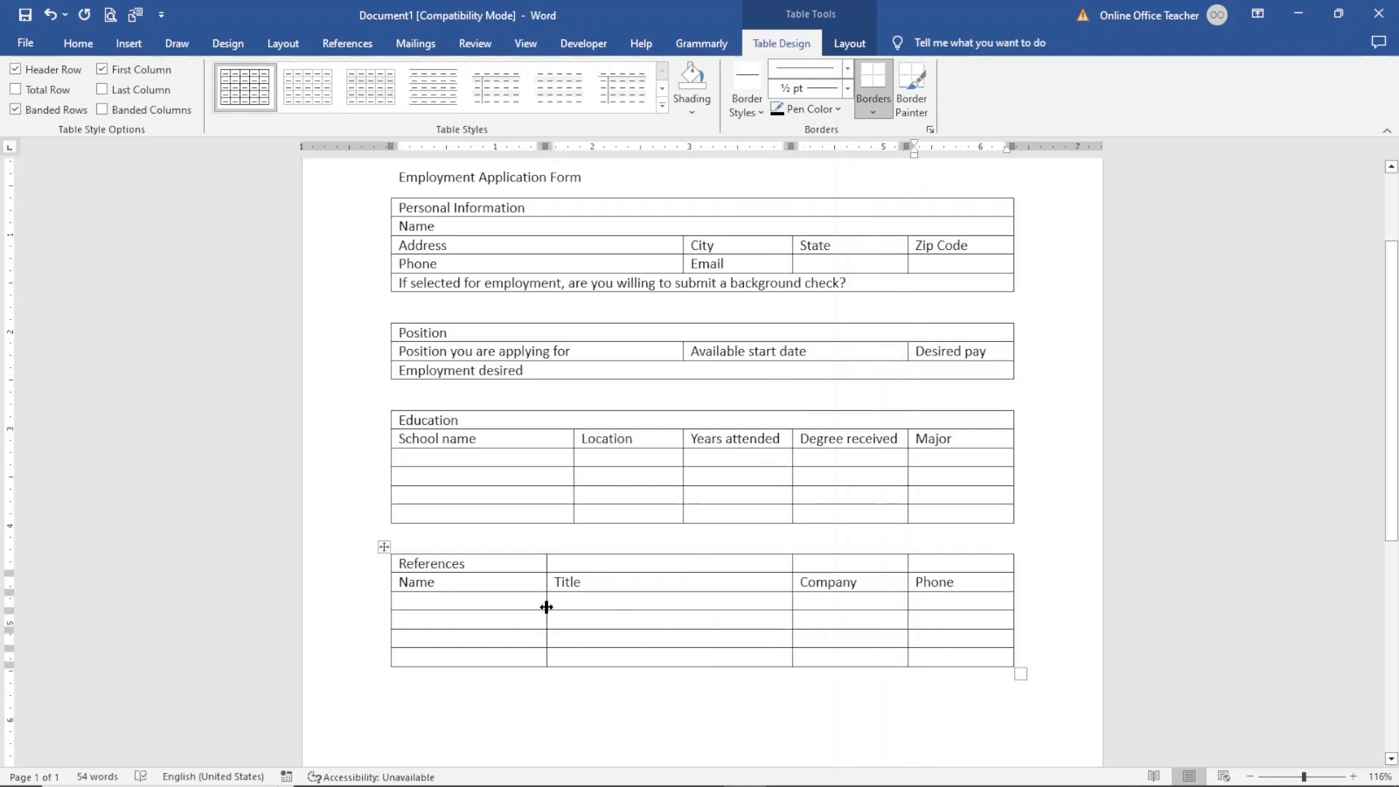
{"action": "left_click_drag", "start_coordinate": [547, 607], "coordinate": [682, 640]}
- Merge all cells across the References heading row
{"action": "left_click_drag", "start_coordinate": [440, 566], "coordinate": [915, 563]}
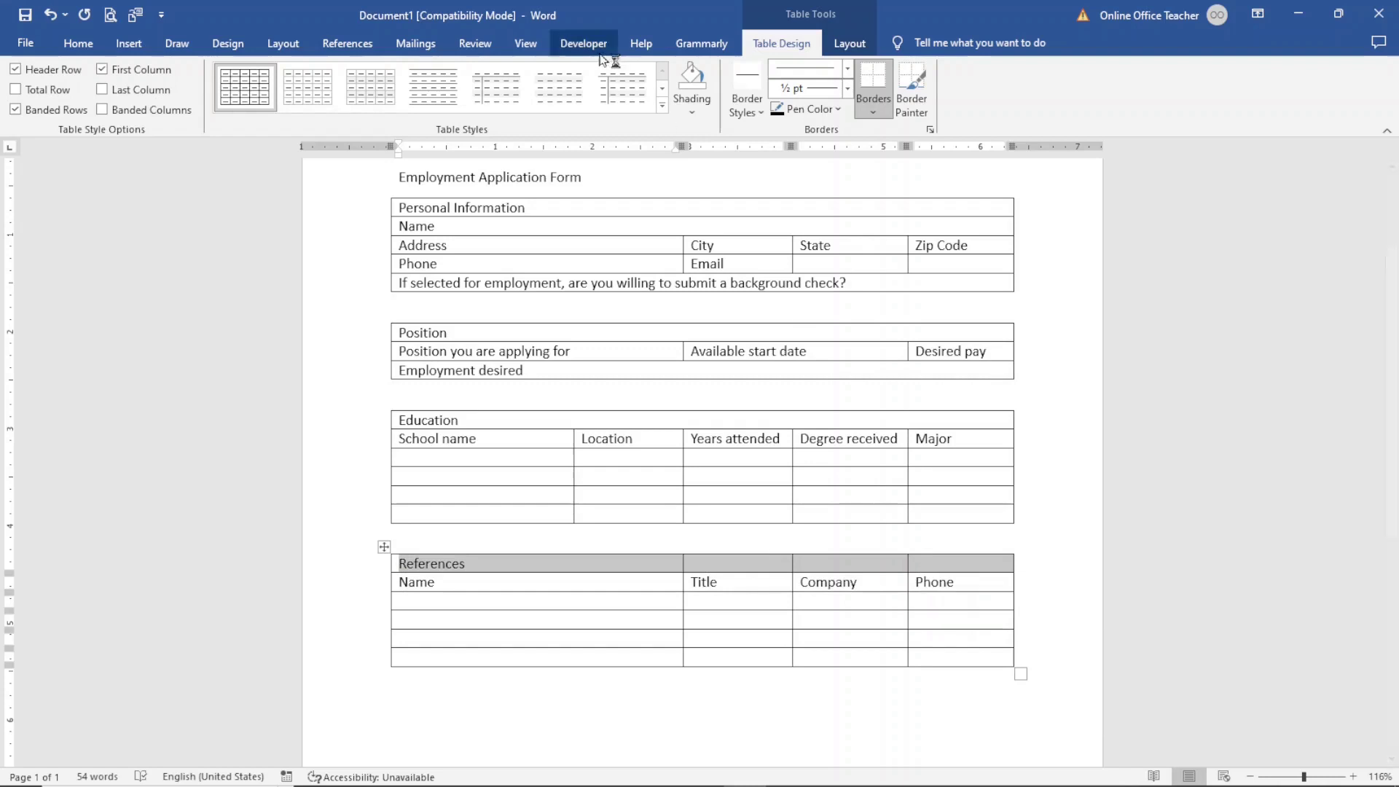
{"action": "left_click", "coordinate": [850, 43]}
{"action": "left_click", "coordinate": [463, 91]}
{"action": "left_click", "coordinate": [1043, 634]}
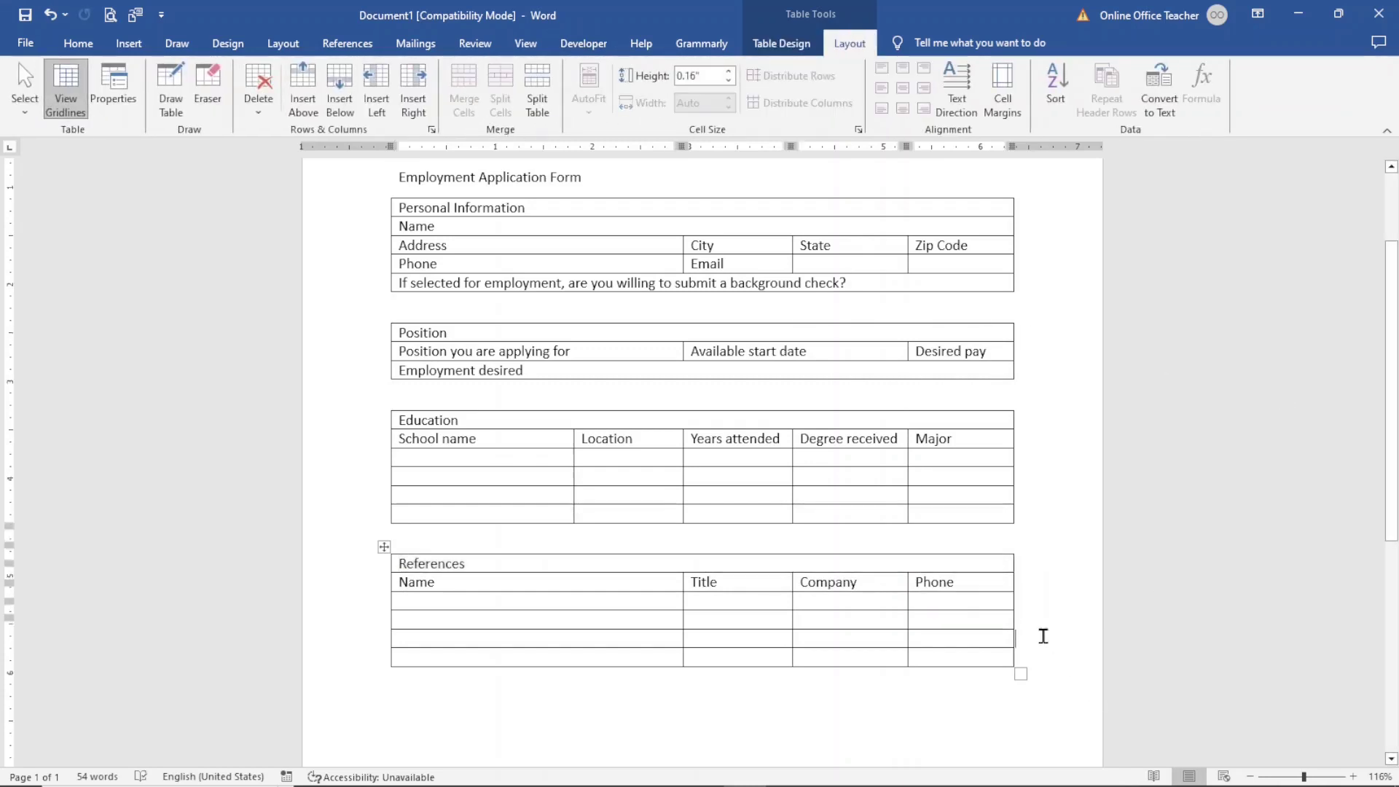
{"action": "scroll", "coordinate": [1044, 635], "scroll_direction": "down", "scroll_amount": 3}
{"action": "scroll", "coordinate": [1044, 635], "scroll_direction": "up", "scroll_amount": 5}
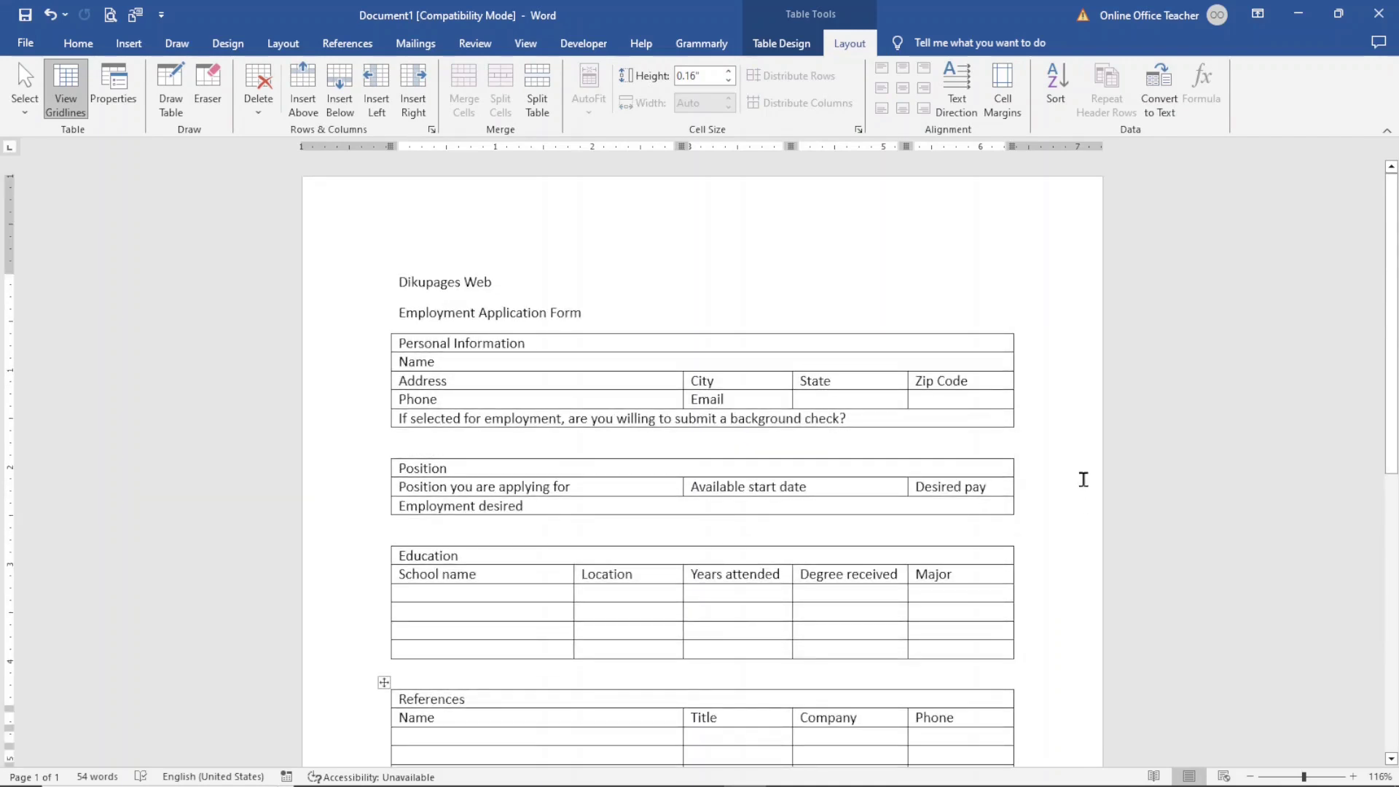
- Set the "Dikupages Web" title to 20 pt and the "Employment Application Form" line to 14 pt
{"action": "scroll", "coordinate": [1084, 481], "scroll_direction": "down", "scroll_amount": 1}
{"action": "scroll", "coordinate": [1083, 480], "scroll_direction": "up", "scroll_amount": 1}
{"action": "left_click_drag", "start_coordinate": [398, 282], "coordinate": [501, 290]}
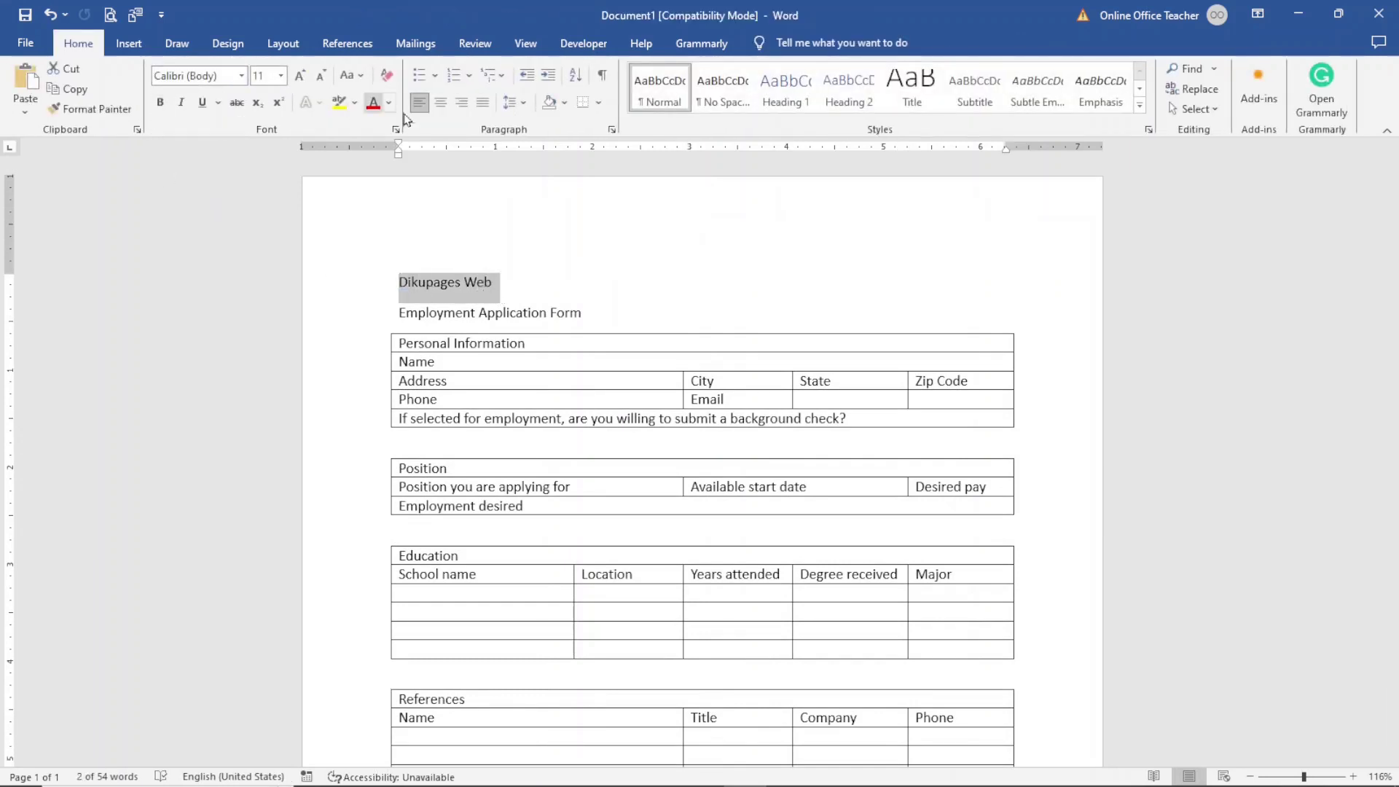
{"action": "left_click", "coordinate": [300, 81]}
{"action": "left_click", "coordinate": [299, 80]}
{"action": "left_click", "coordinate": [300, 80]}
{"action": "left_click", "coordinate": [300, 80]}
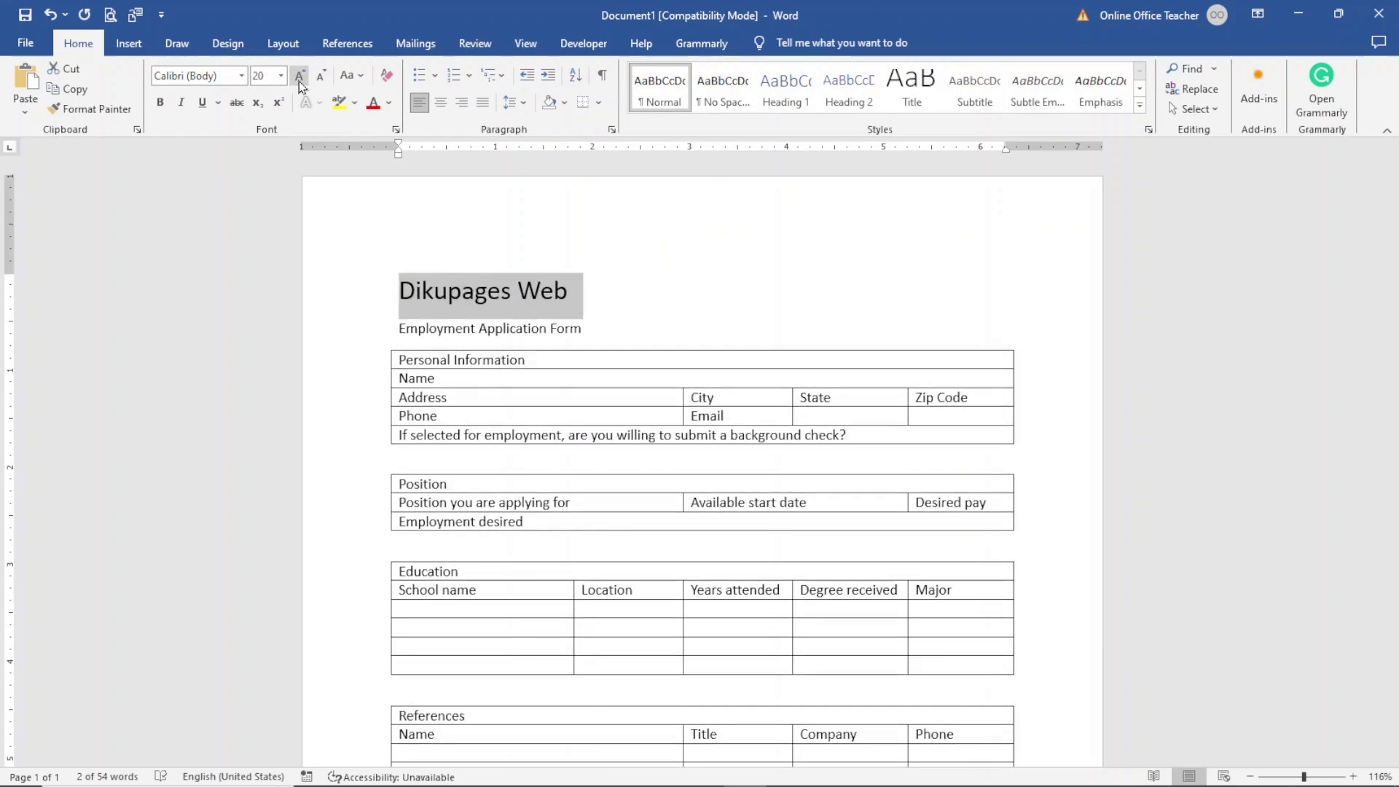
{"action": "left_click_drag", "start_coordinate": [399, 332], "coordinate": [568, 341]}
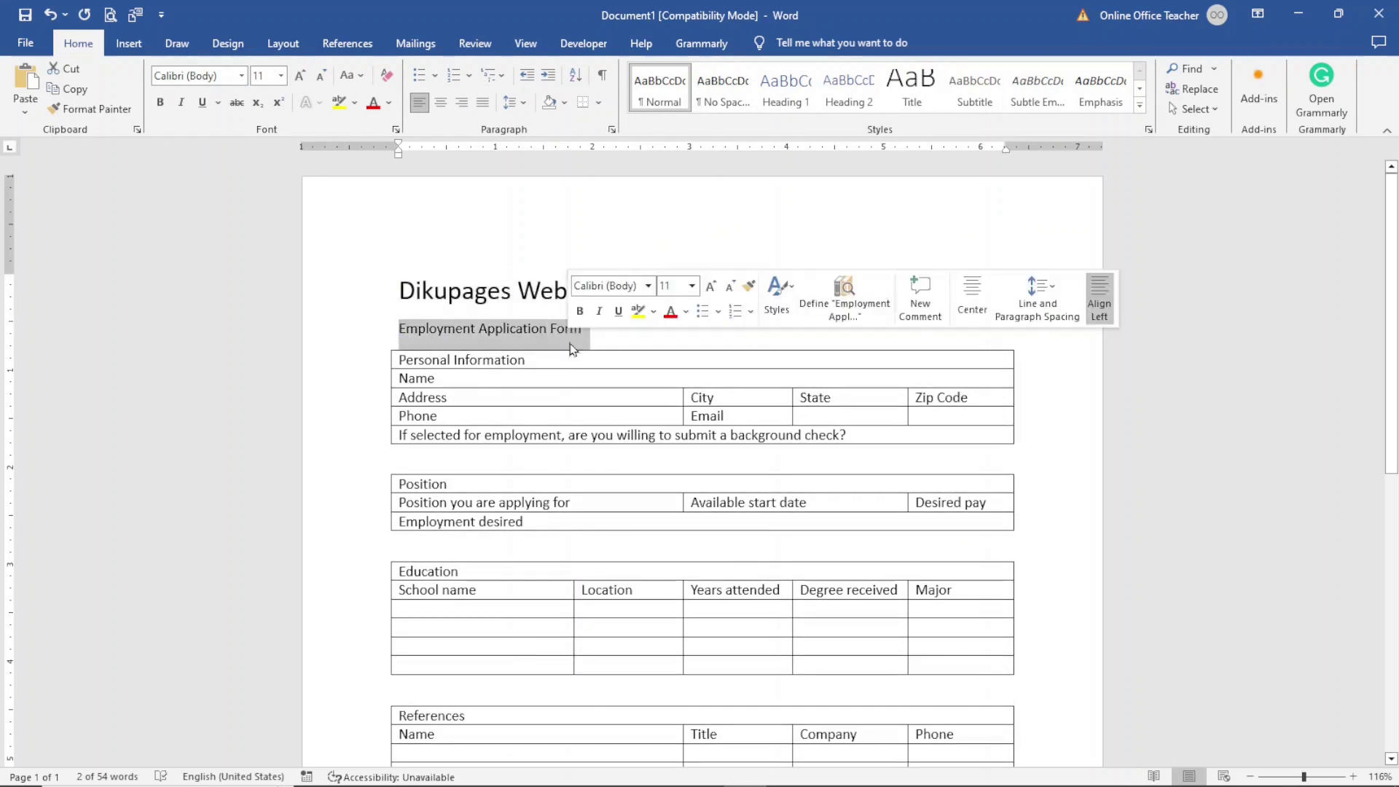
{"action": "left_click", "coordinate": [301, 76]}
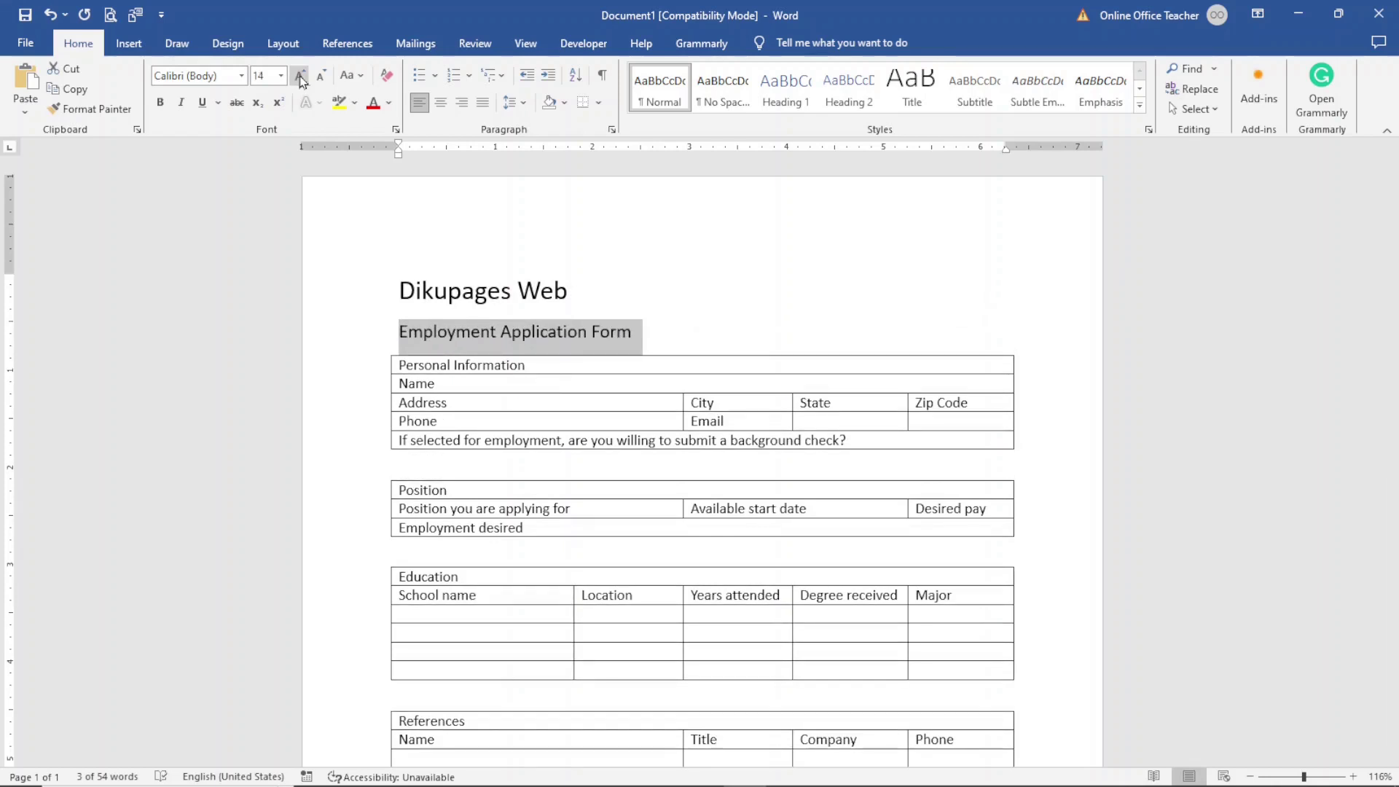
- Make both heading lines above the first table, "Dikupages Web" and "Employment Application Form", bold
{"action": "left_click", "coordinate": [355, 294]}
{"action": "left_click", "coordinate": [358, 344], "text": "shift"}
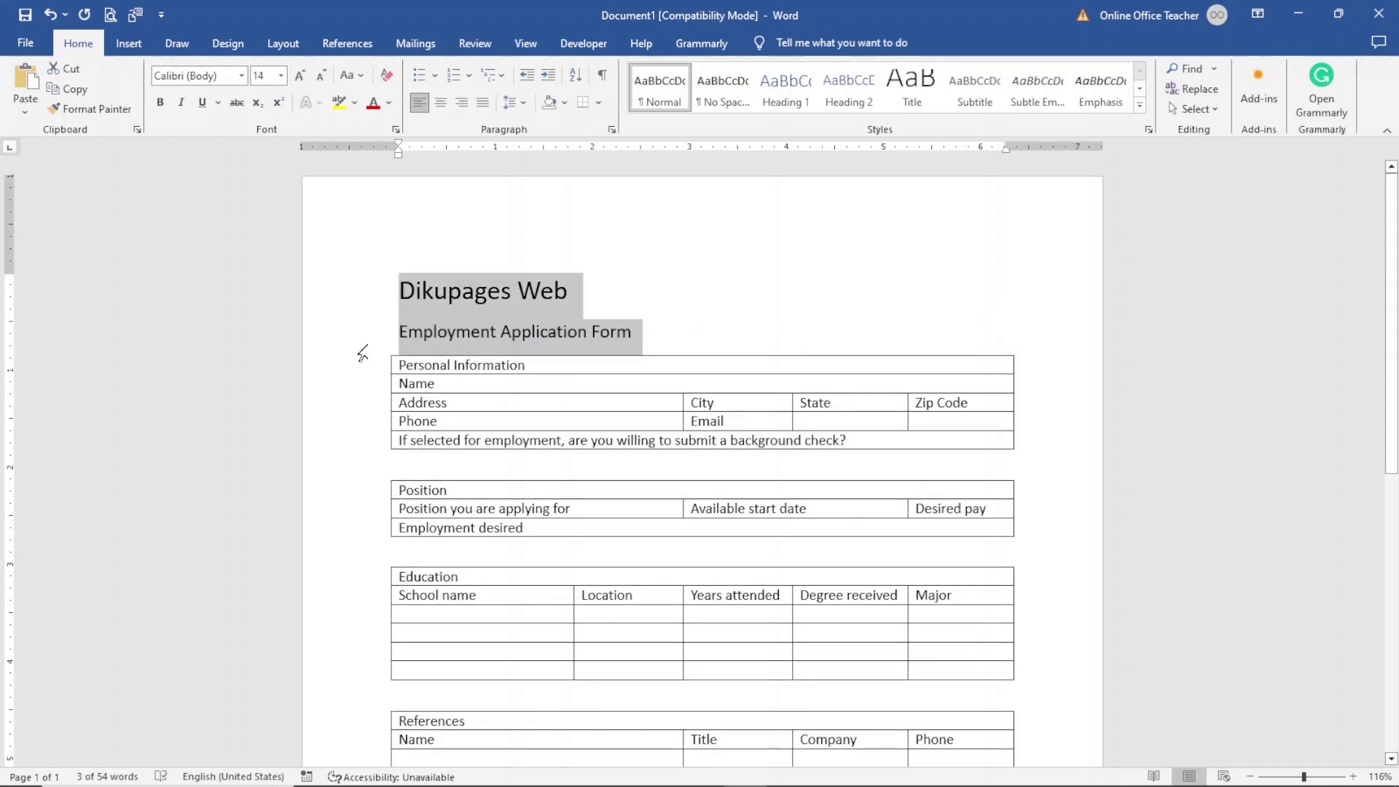
{"action": "left_click", "coordinate": [160, 102]}
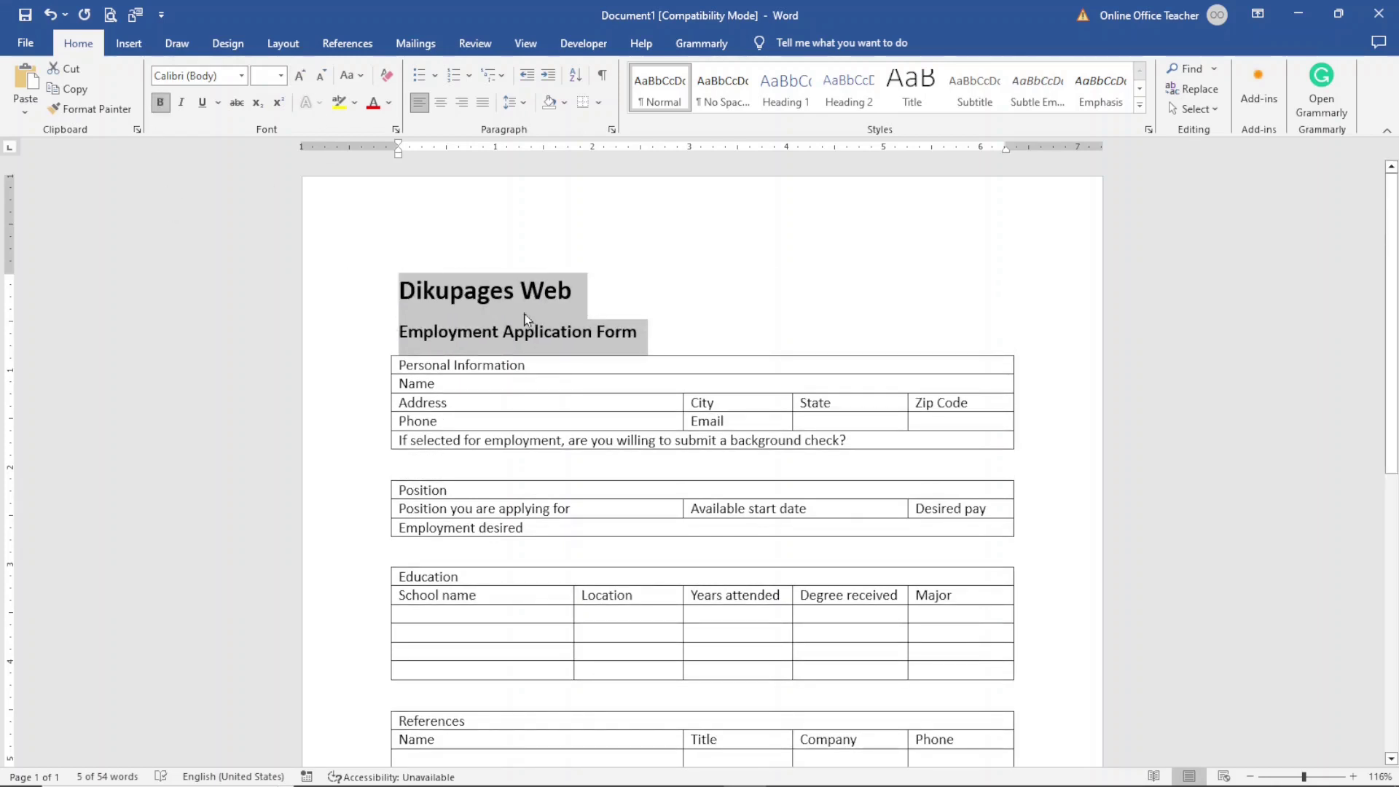
{"action": "left_click", "coordinate": [544, 292]}
{"action": "left_click", "coordinate": [472, 382]}
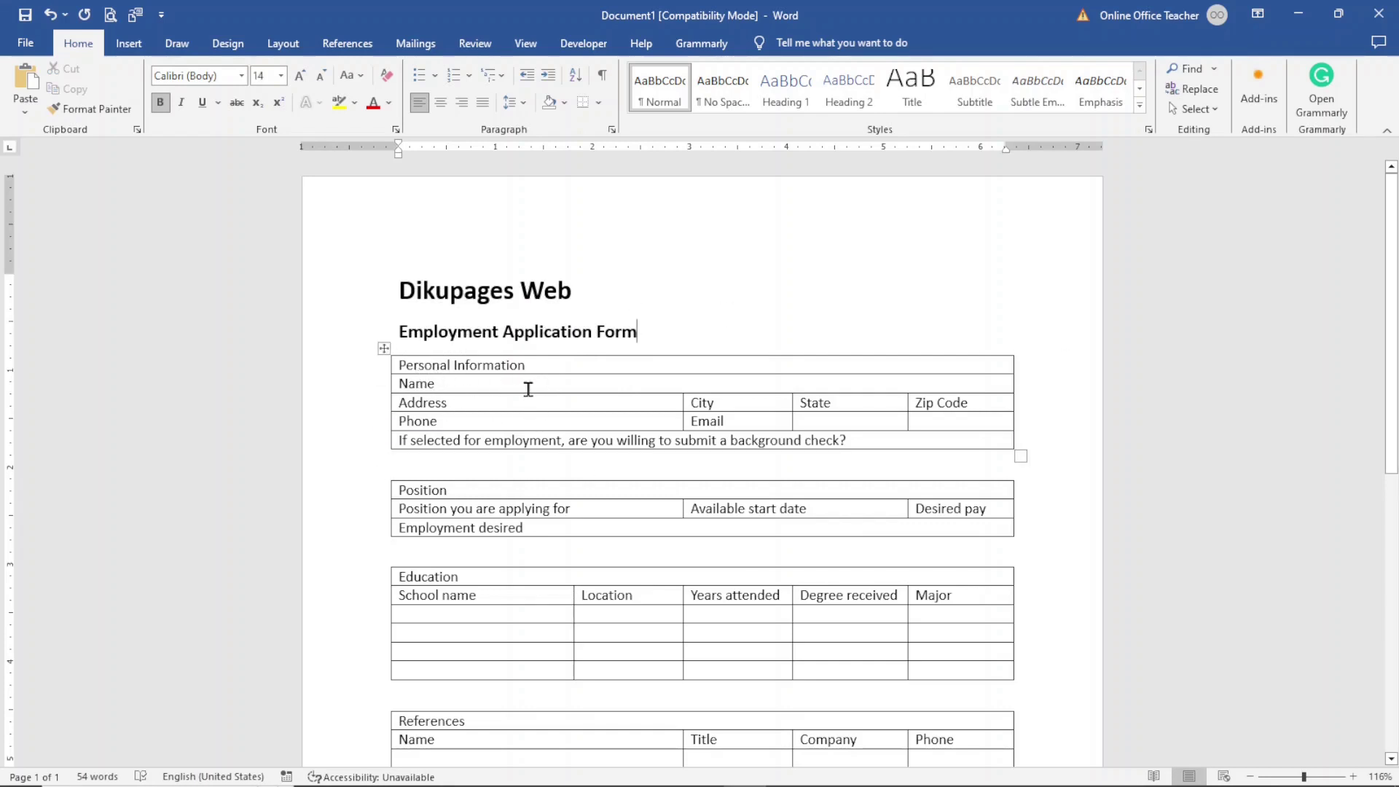
- Set the height of all rows in the Personal Information table to 0.5"
{"action": "left_click", "coordinate": [383, 348]}
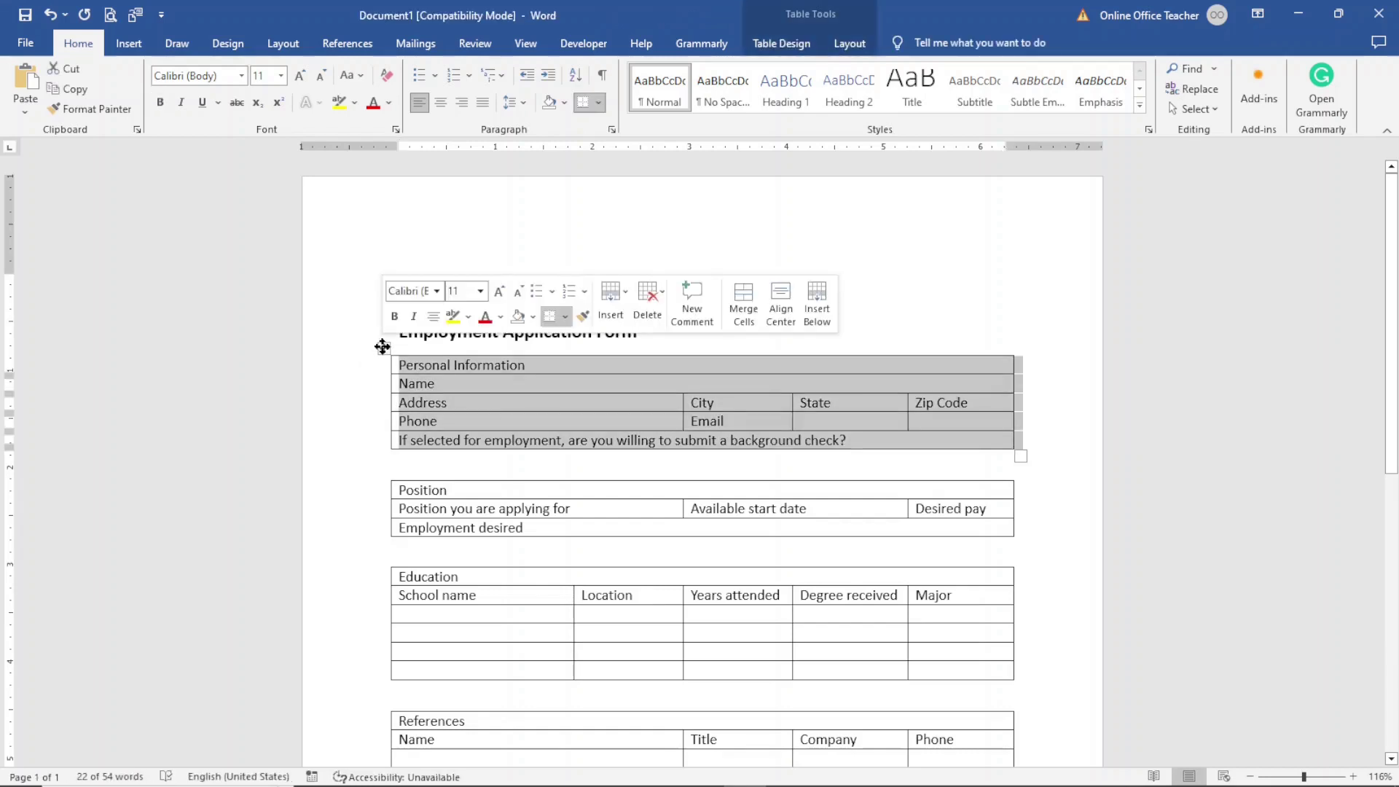
{"action": "left_click", "coordinate": [853, 51]}
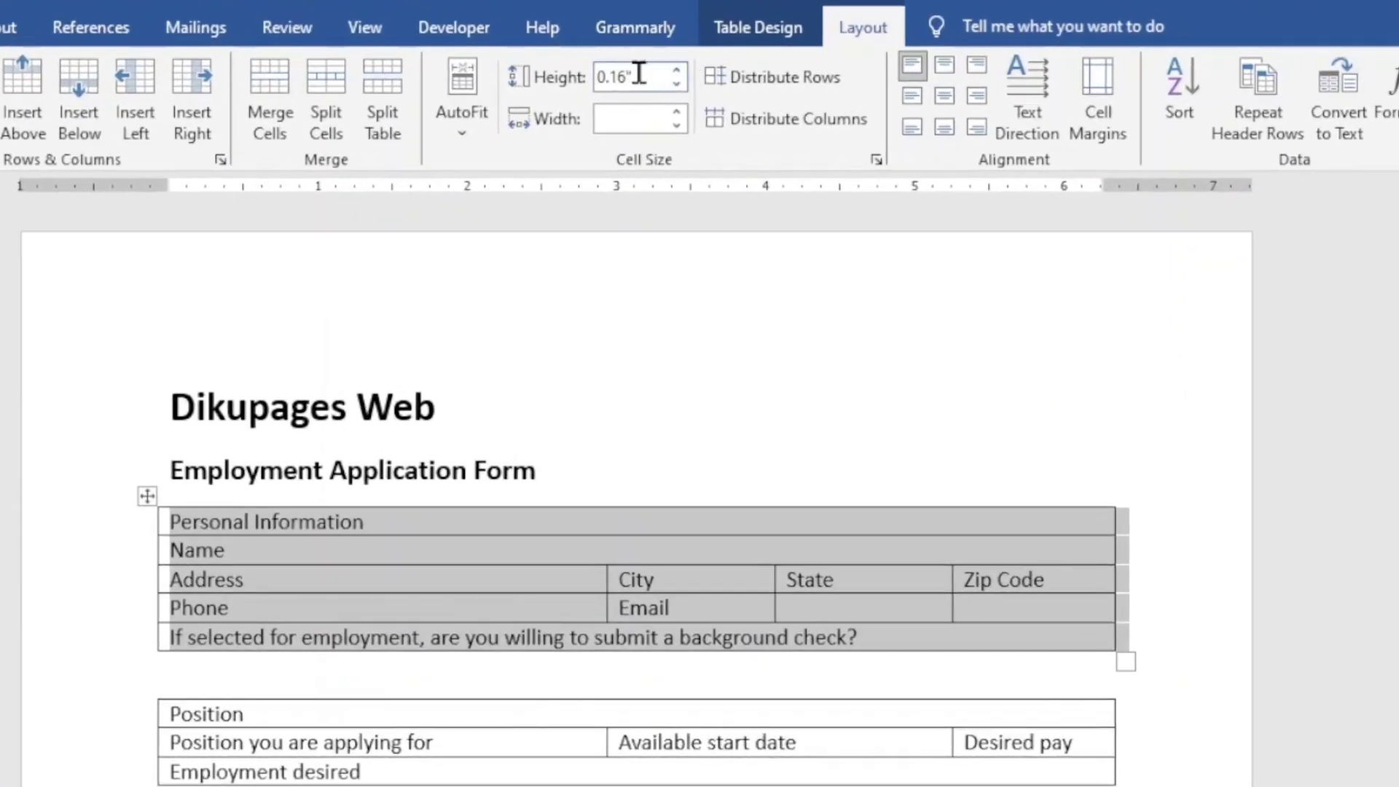
{"action": "left_click", "coordinate": [678, 71]}
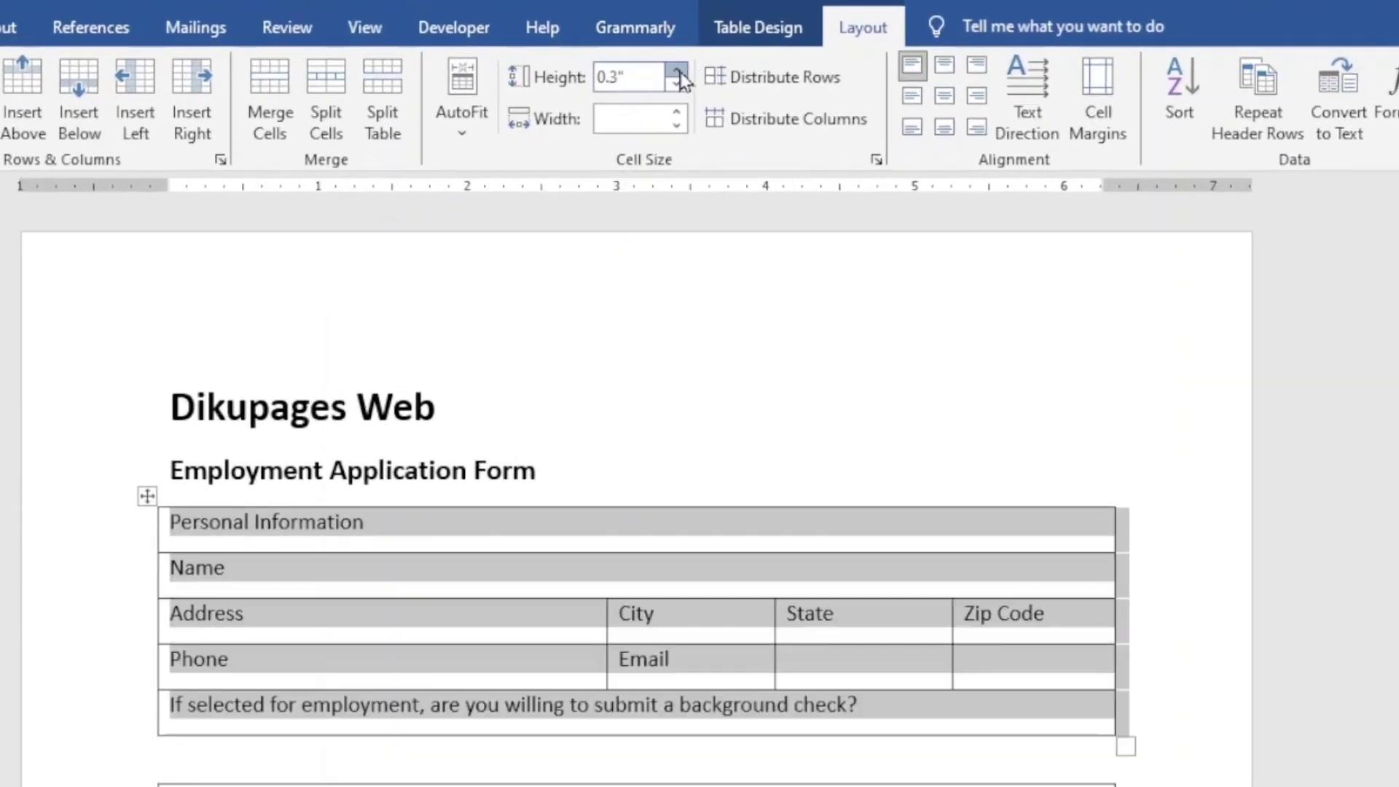
{"action": "left_click", "coordinate": [678, 71]}
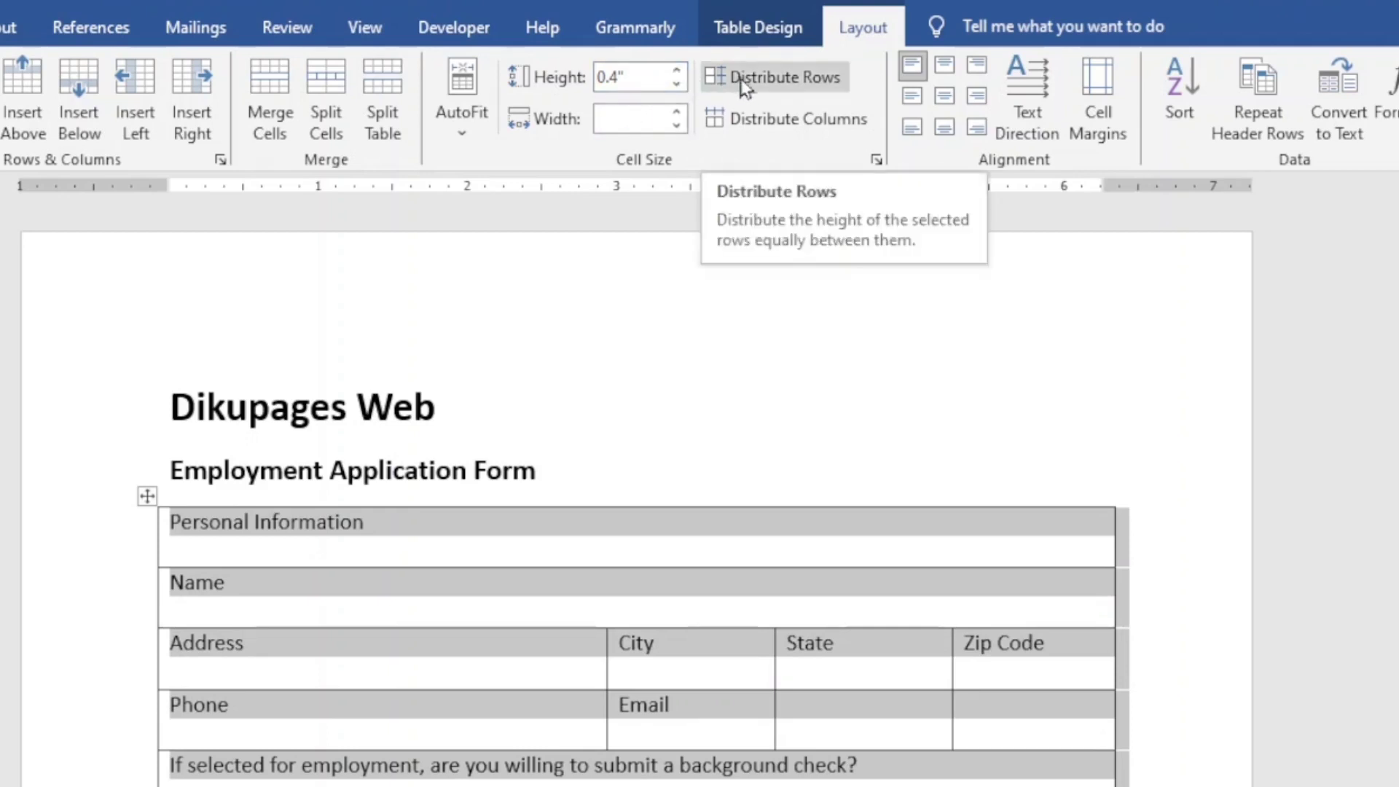
{"action": "left_click", "coordinate": [678, 71]}
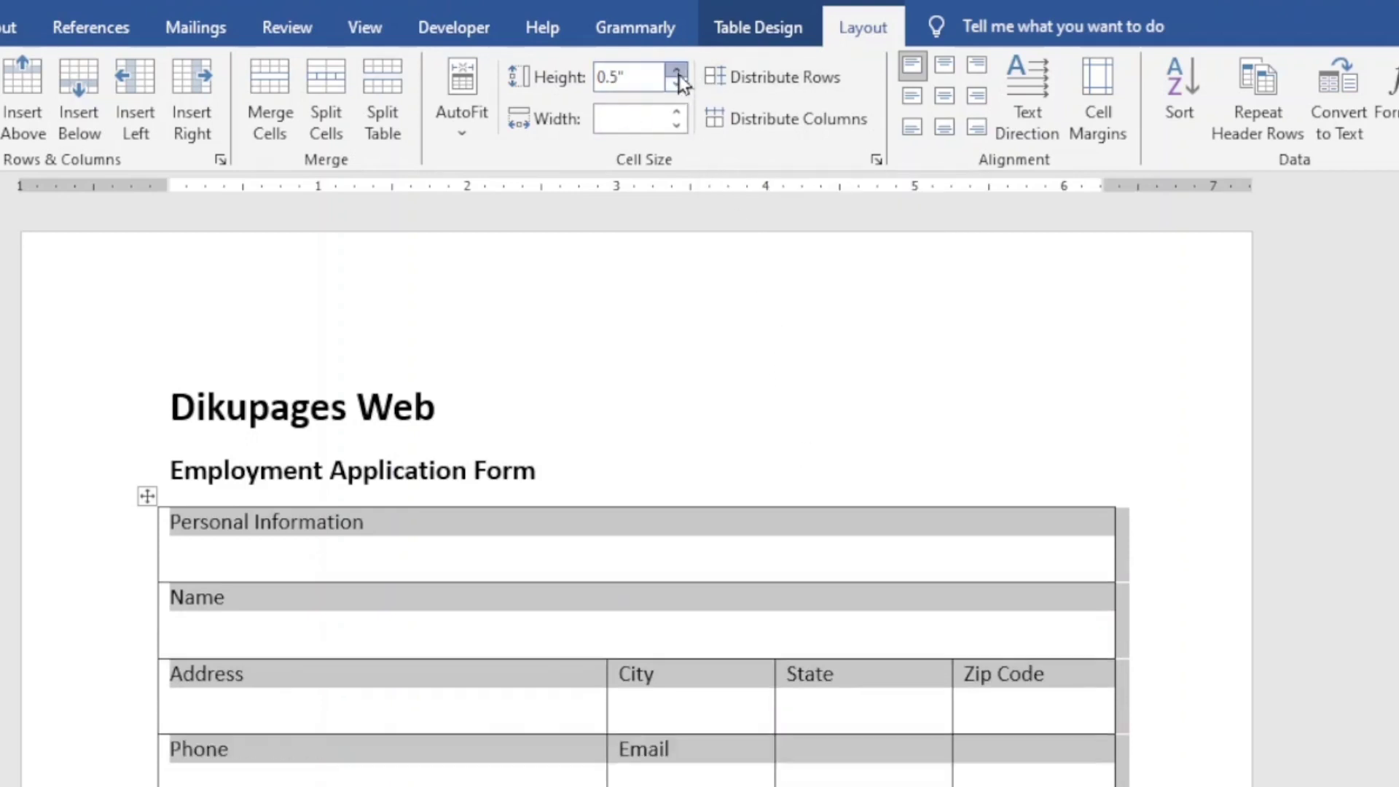
{"action": "left_click", "coordinate": [821, 418]}
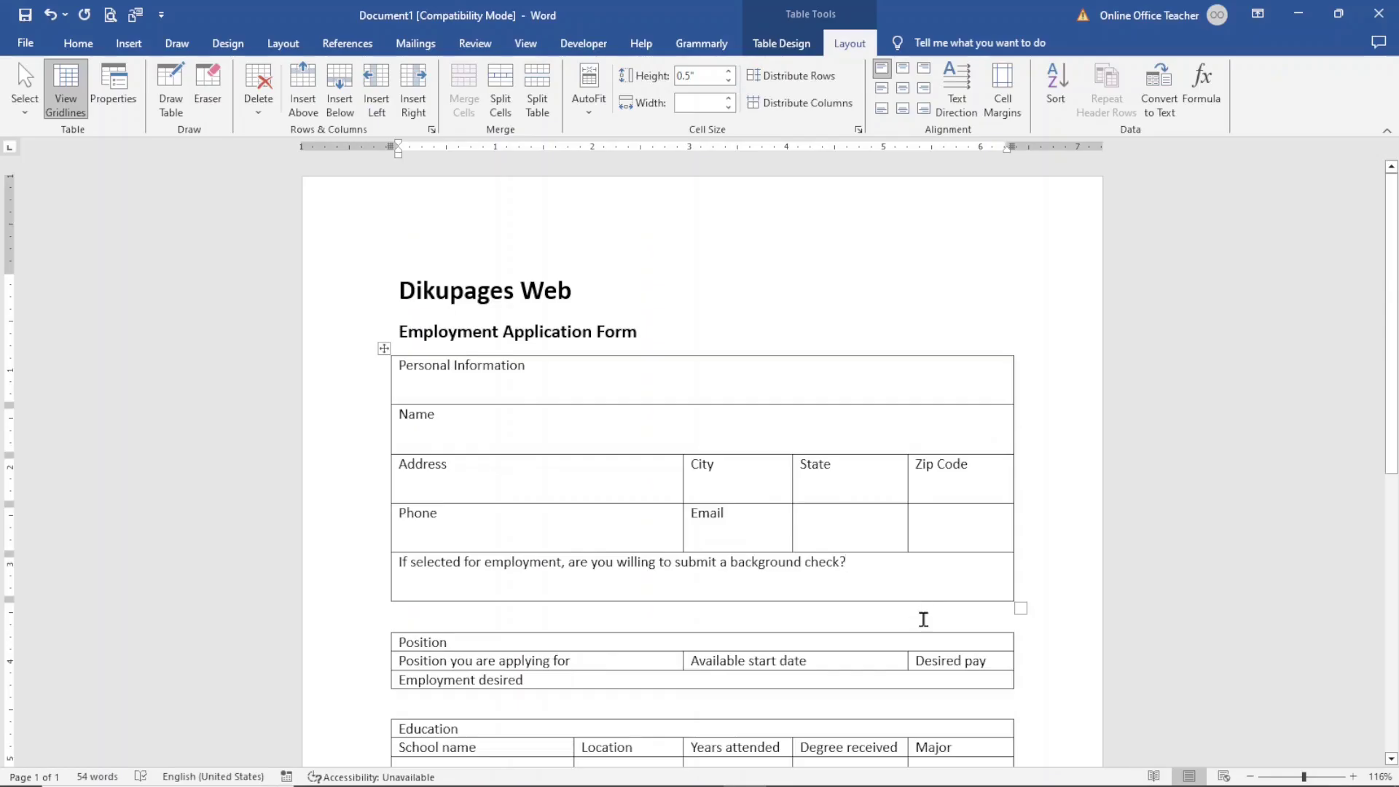
- Merge the Email cell with the two empty cells beside it and extend the "Phone" label to "Phone Number"
{"action": "left_click_drag", "start_coordinate": [709, 518], "coordinate": [983, 530]}
{"action": "right_click", "coordinate": [983, 531]}
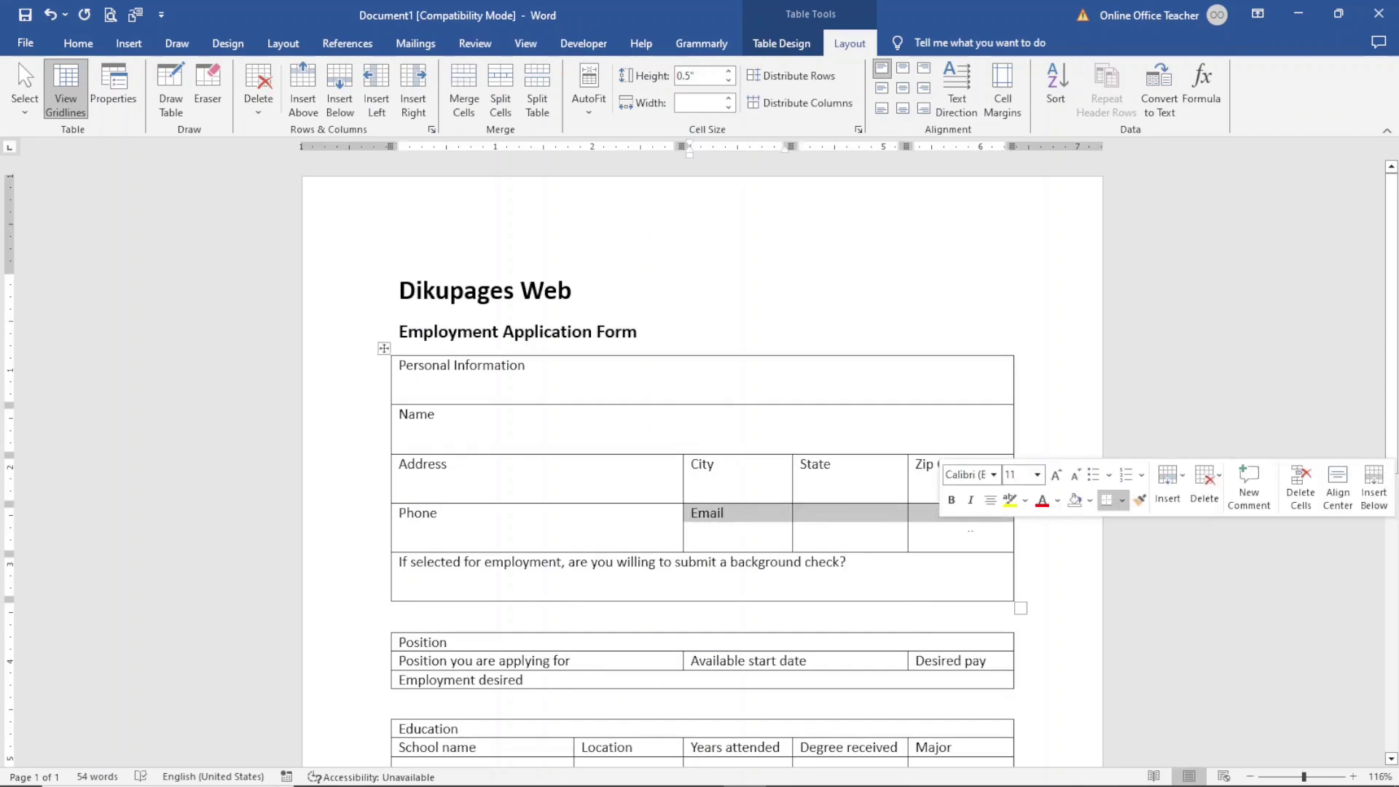
{"action": "left_click", "coordinate": [464, 89]}
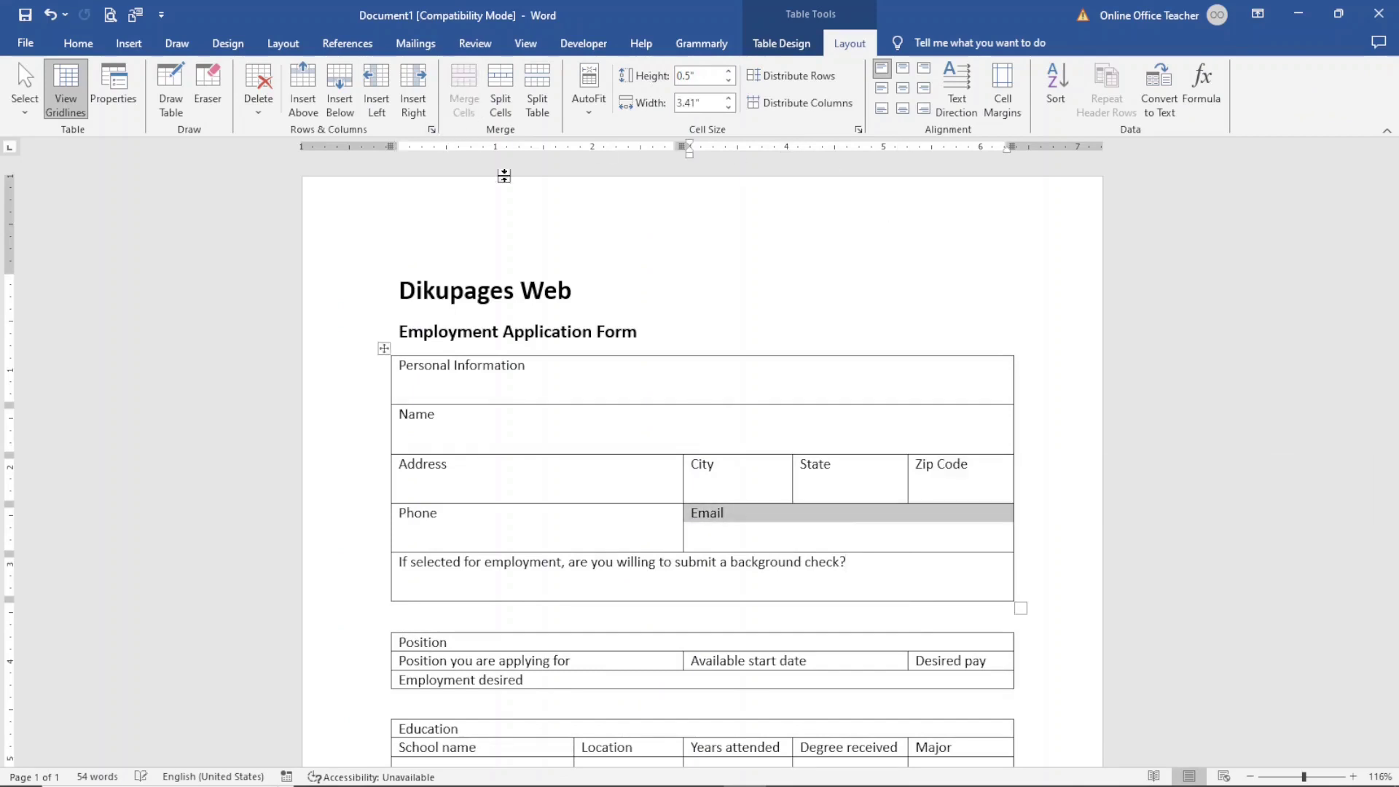
{"action": "left_click", "coordinate": [822, 529]}
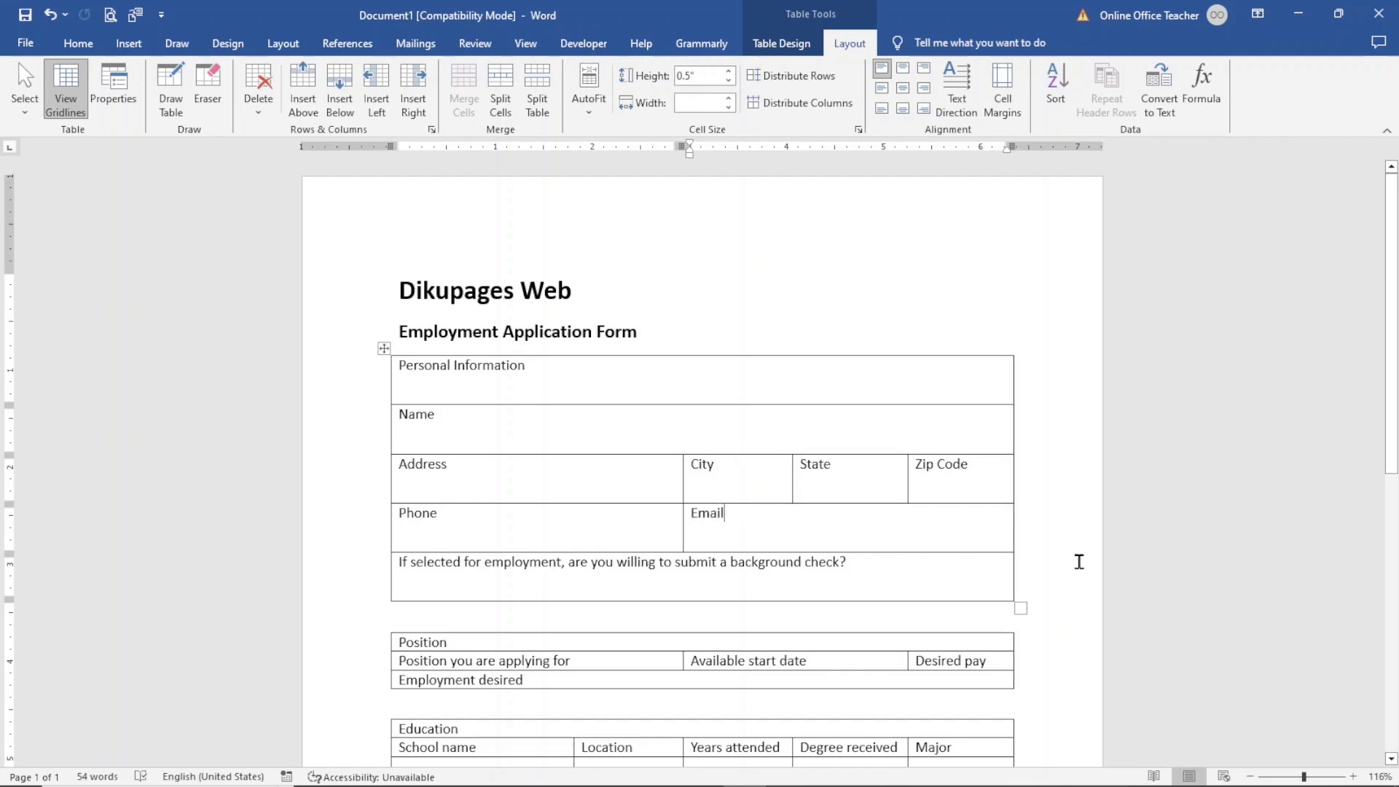
{"action": "left_click", "coordinate": [565, 516]}
{"action": "type", "text": "Number"}
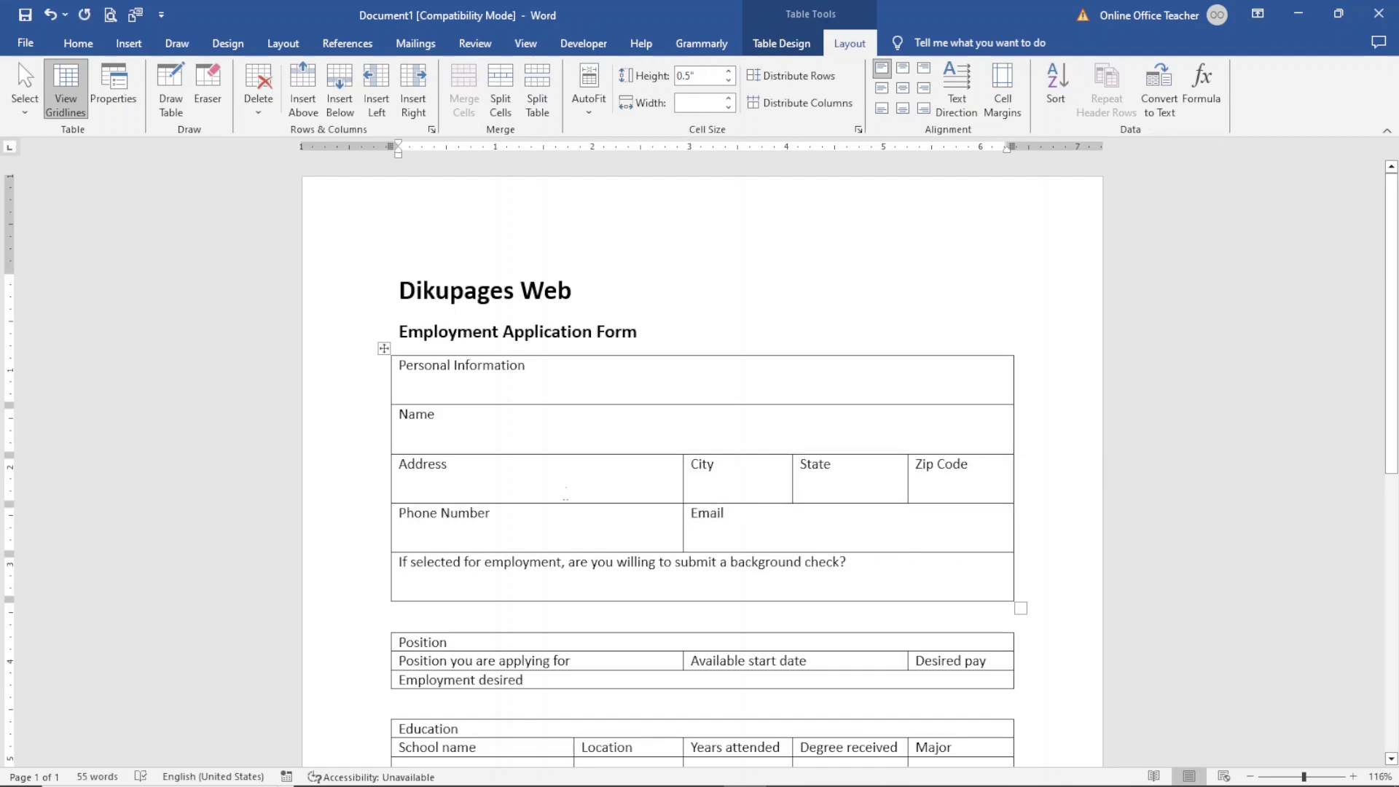
- Shade the "Personal Information" heading row with the medium blue theme color
{"action": "left_click", "coordinate": [533, 373]}
{"action": "left_click", "coordinate": [786, 42]}
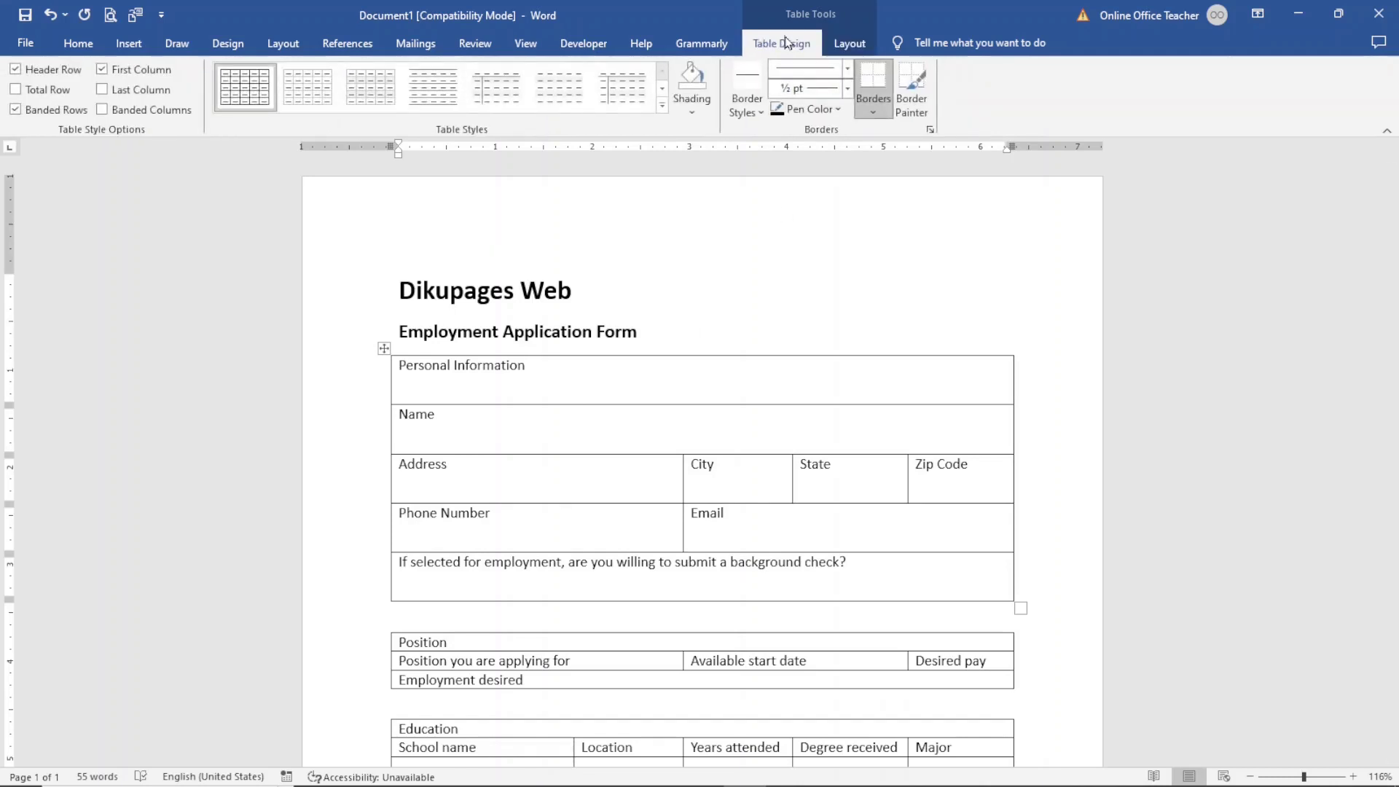
{"action": "left_click", "coordinate": [692, 113]}
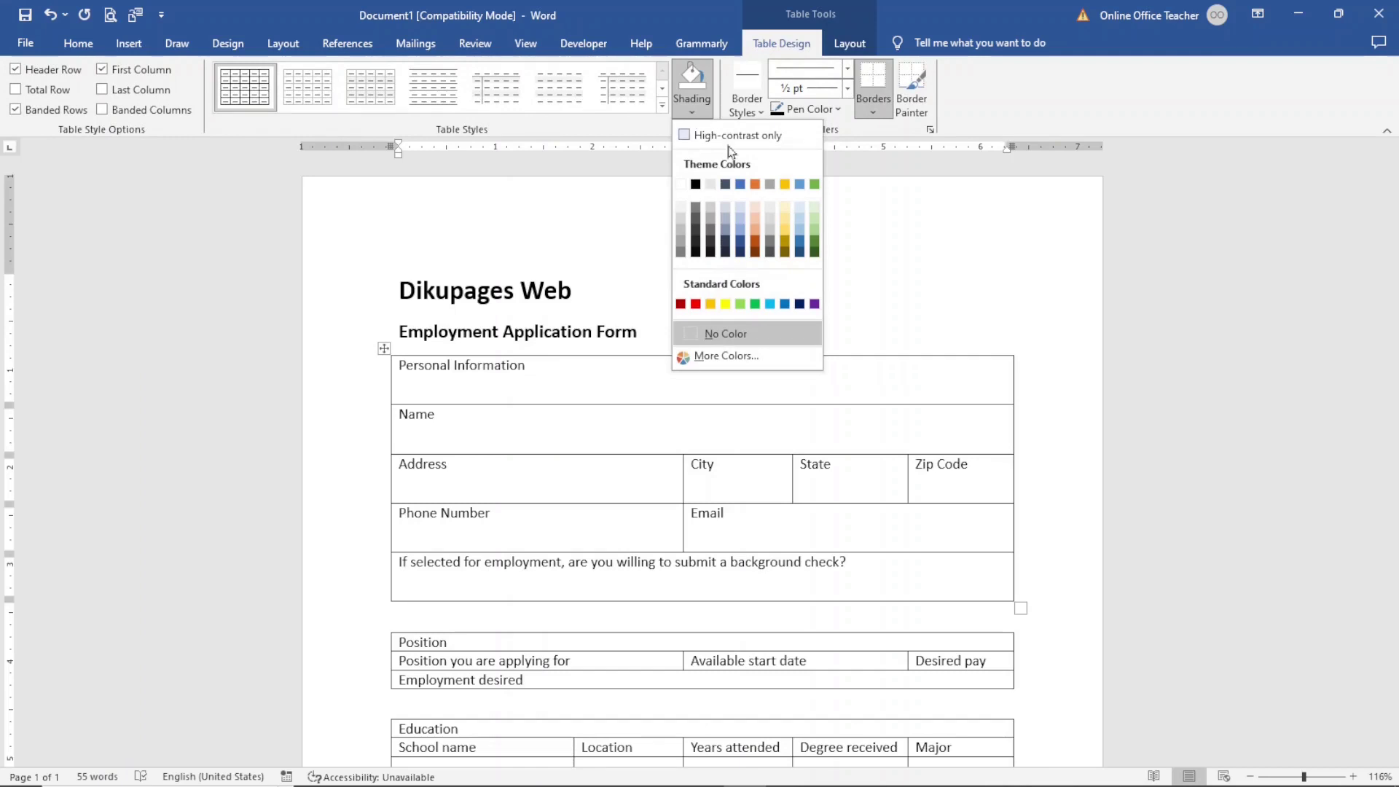
{"action": "left_click", "coordinate": [740, 185]}
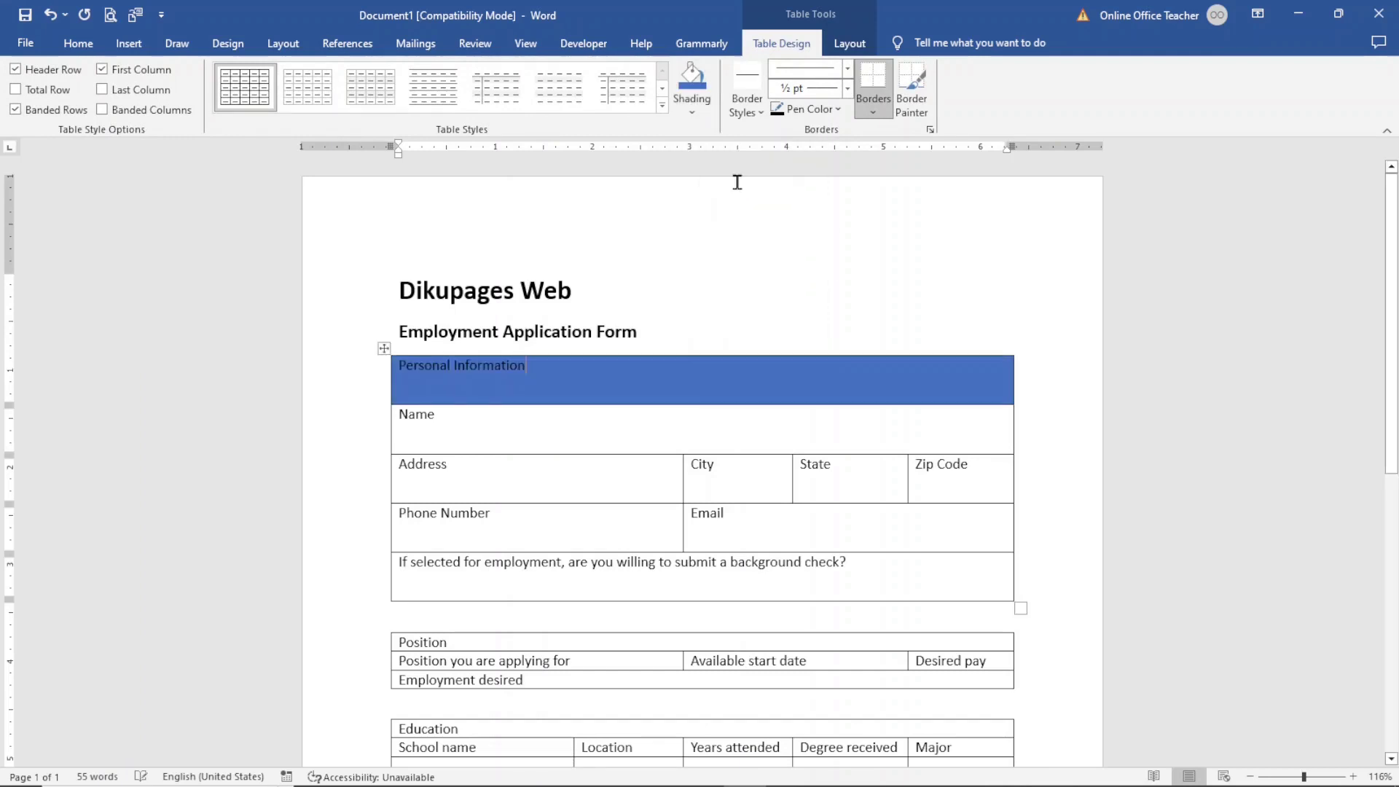
- Format the "Personal Information" heading text as white, bold and 14 pt
{"action": "left_click", "coordinate": [78, 43]}
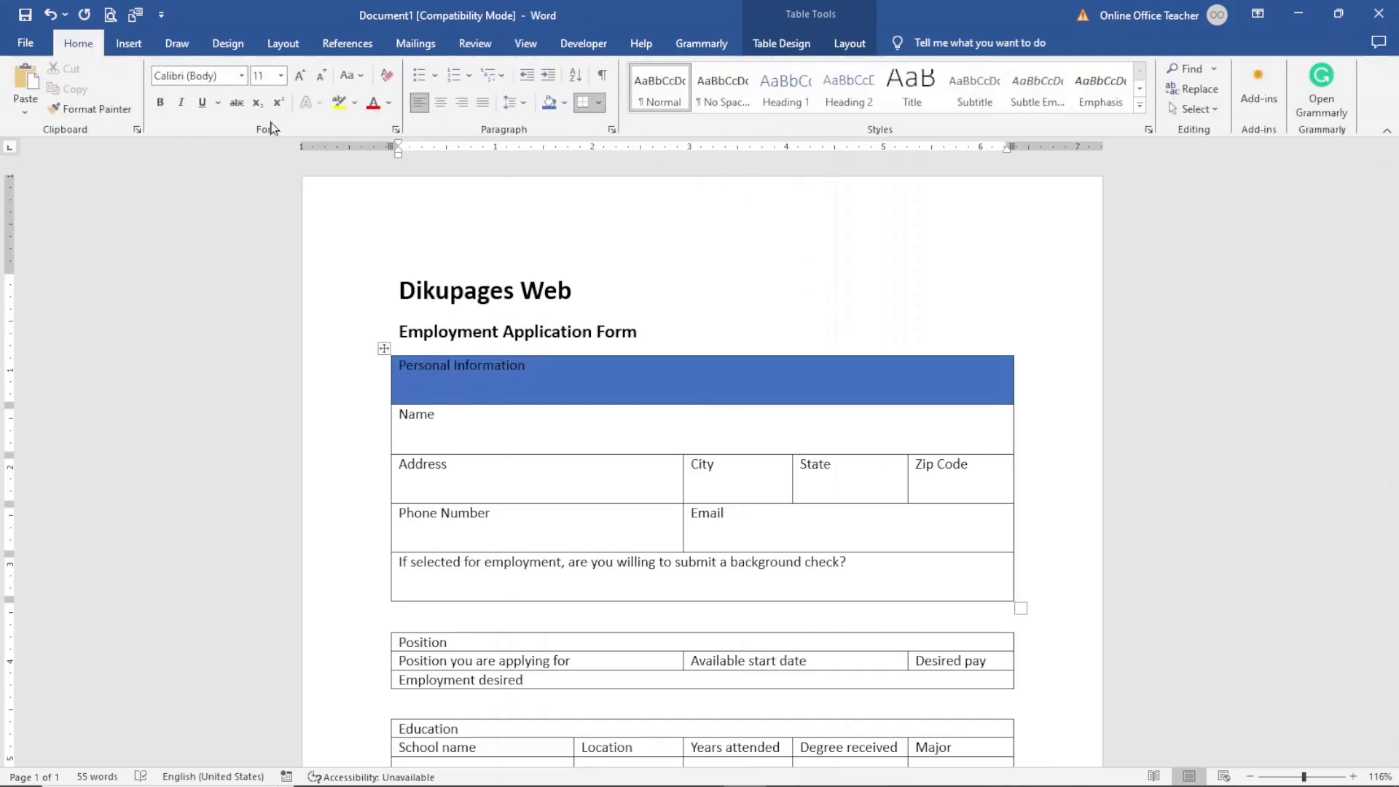
{"action": "left_click", "coordinate": [388, 102]}
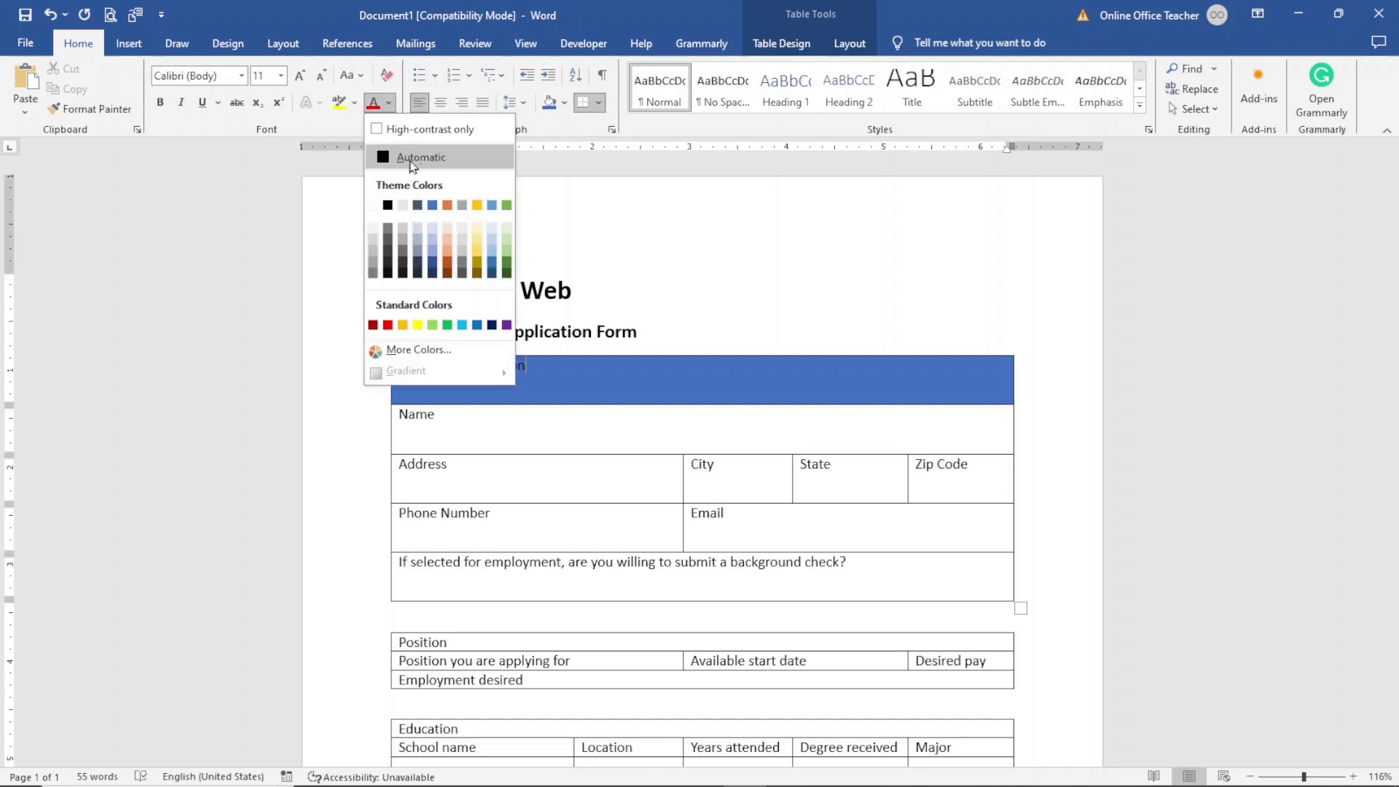
{"action": "left_click", "coordinate": [368, 212]}
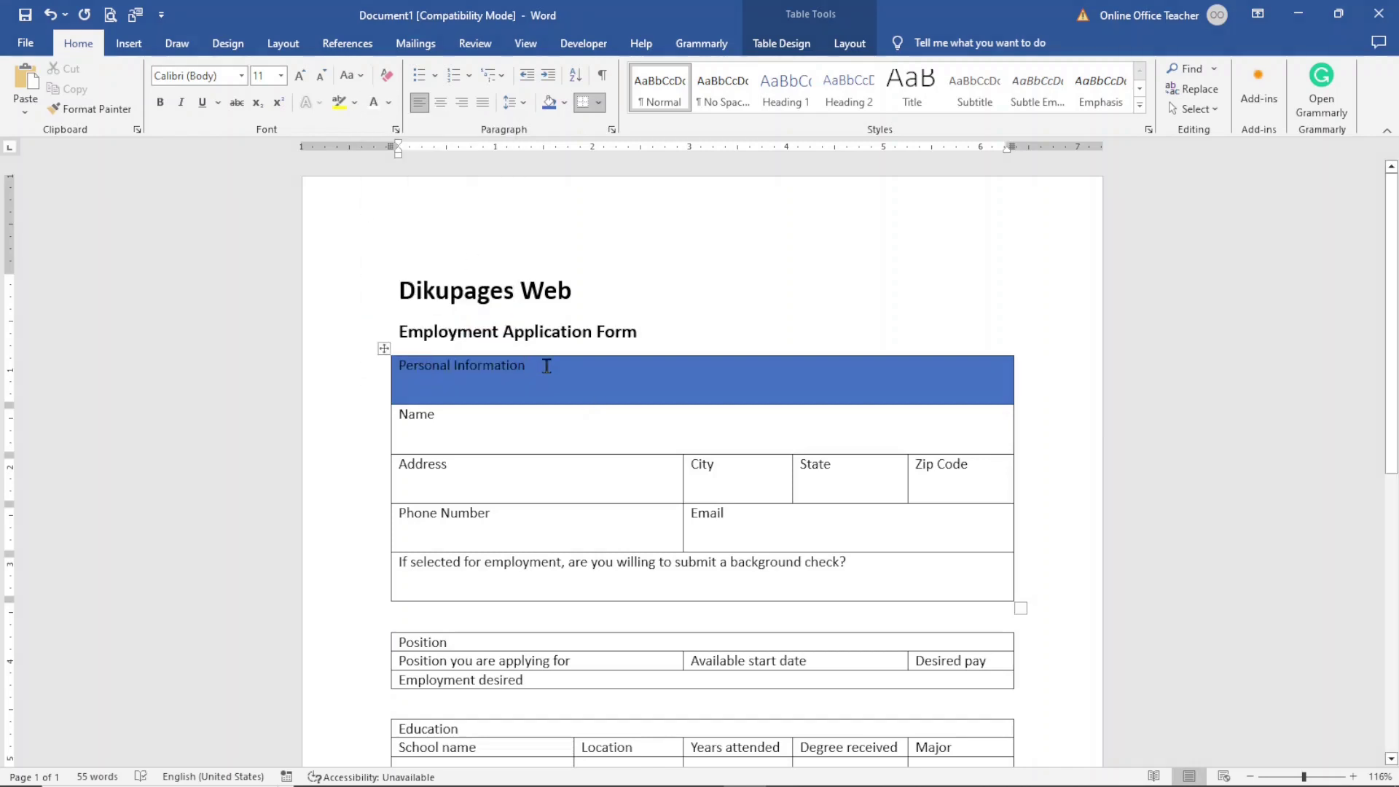
{"action": "left_click_drag", "start_coordinate": [546, 366], "coordinate": [398, 366]}
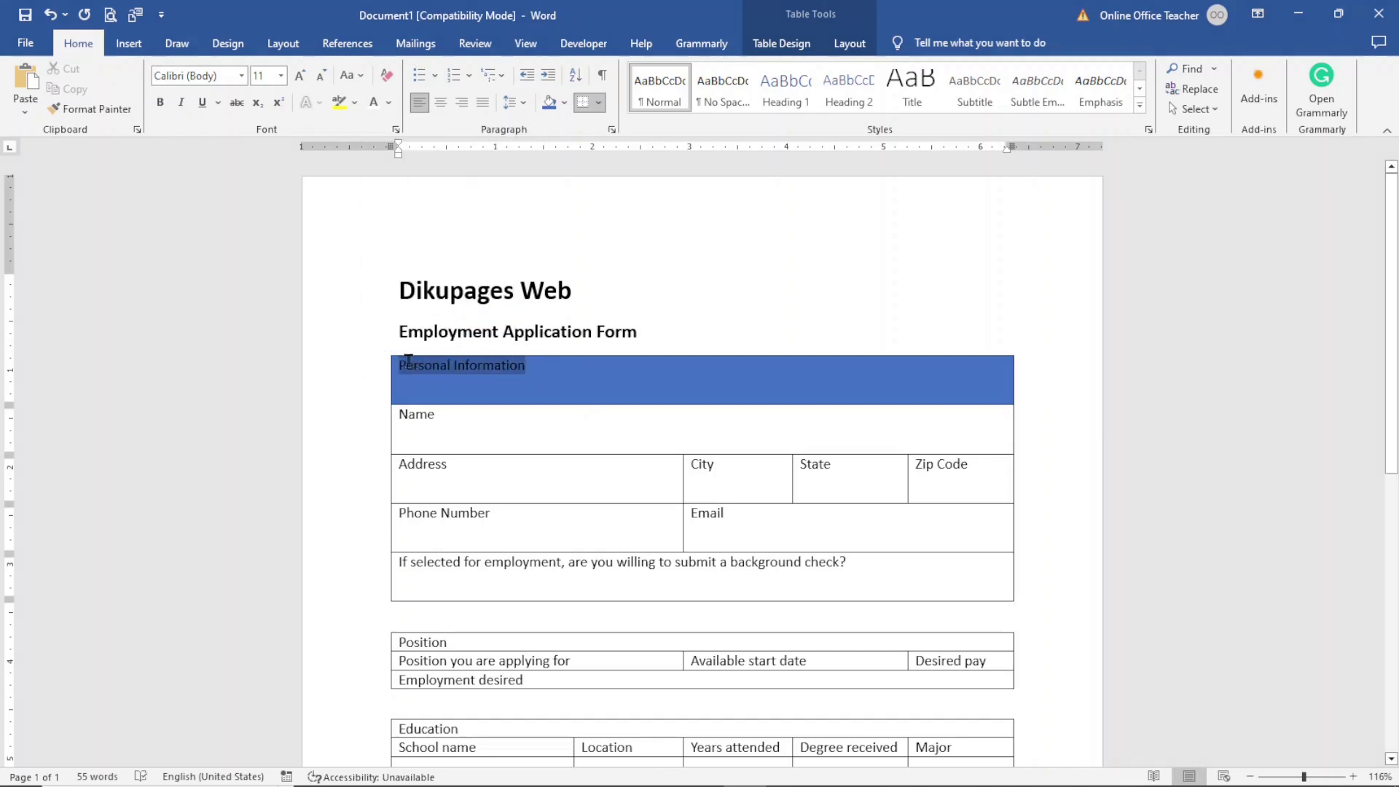
{"action": "left_click", "coordinate": [389, 102]}
{"action": "left_click", "coordinate": [369, 212]}
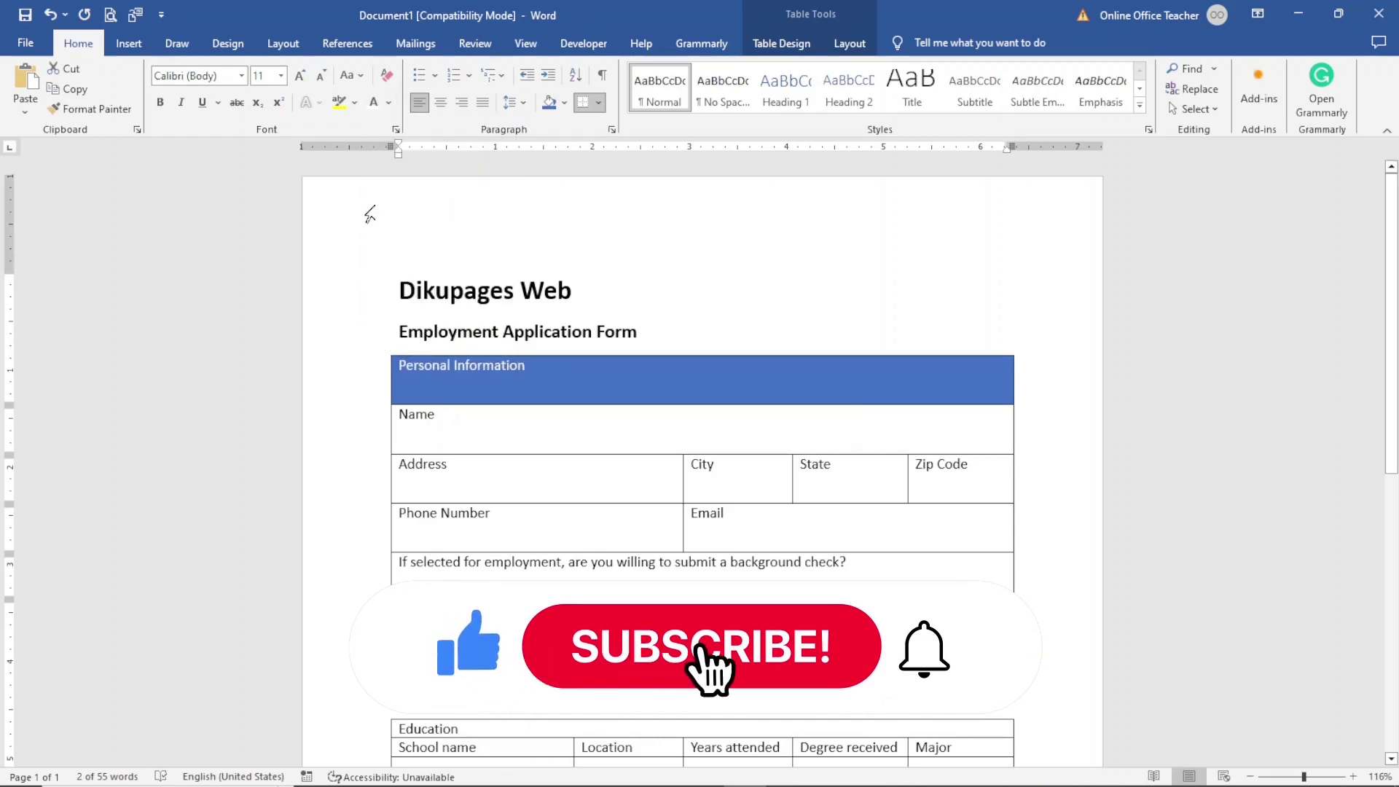
{"action": "left_click", "coordinate": [160, 103]}
{"action": "left_click", "coordinate": [300, 77]}
{"action": "left_click", "coordinate": [301, 76]}
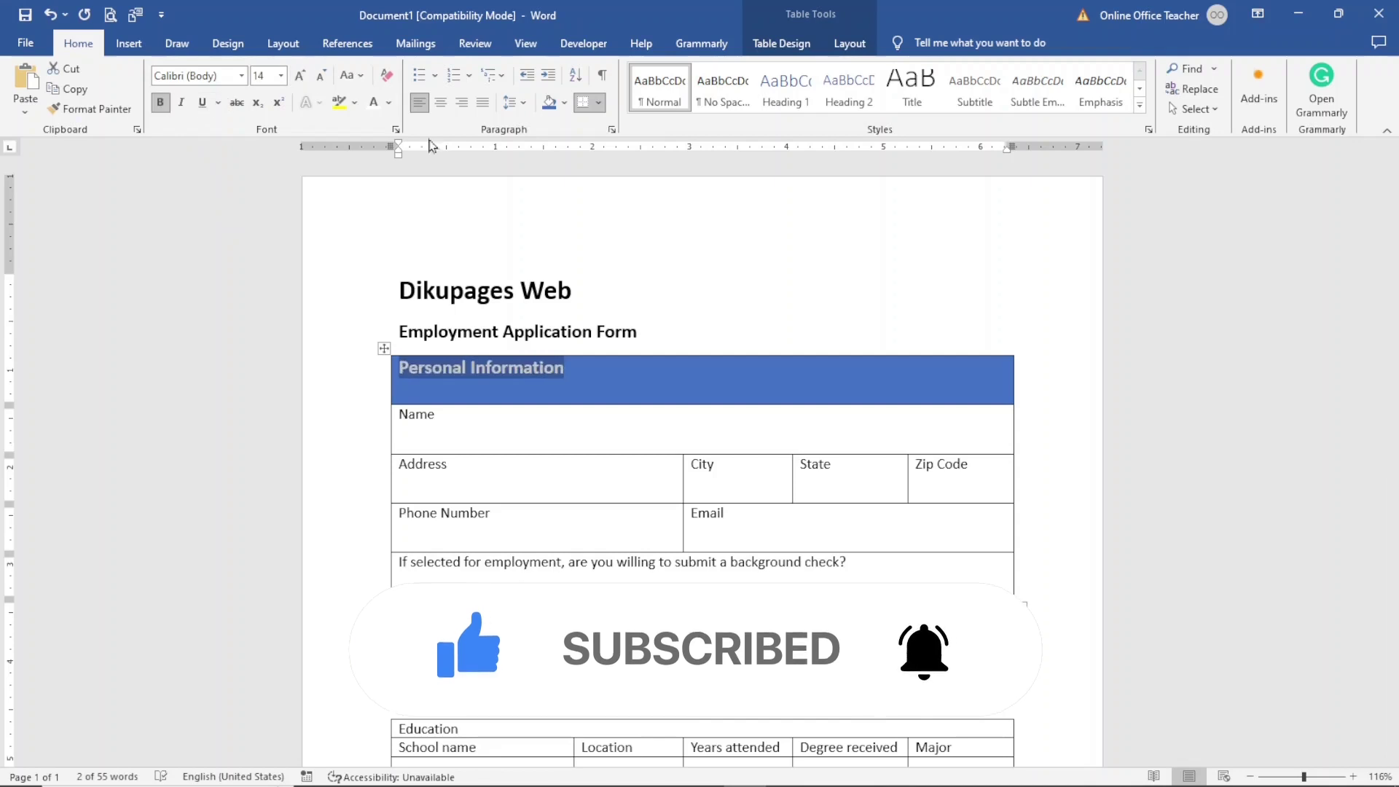
- Center the "Personal Information" heading vertically in its row, keeping it left-aligned
{"action": "left_click", "coordinate": [853, 44]}
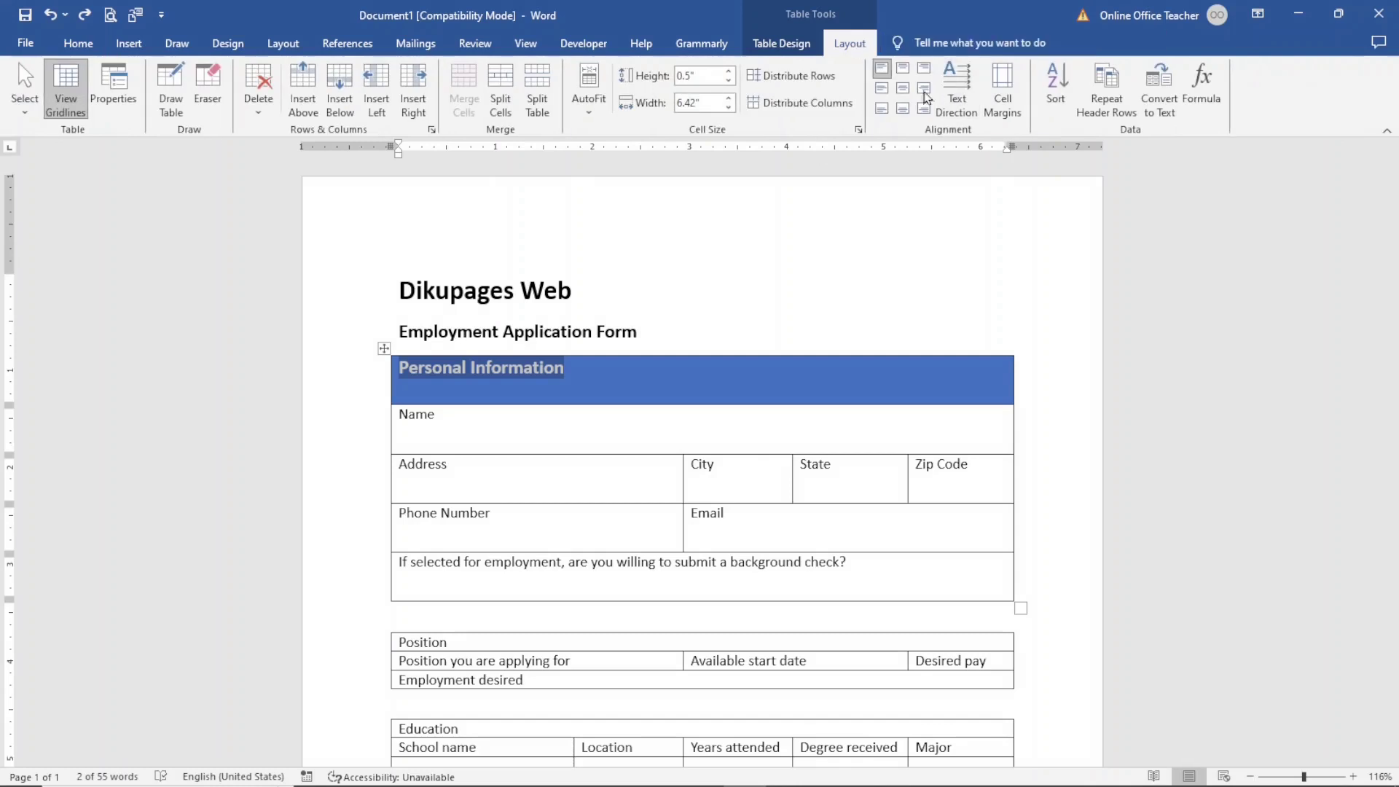
{"action": "left_click", "coordinate": [882, 92]}
{"action": "left_click", "coordinate": [636, 402]}
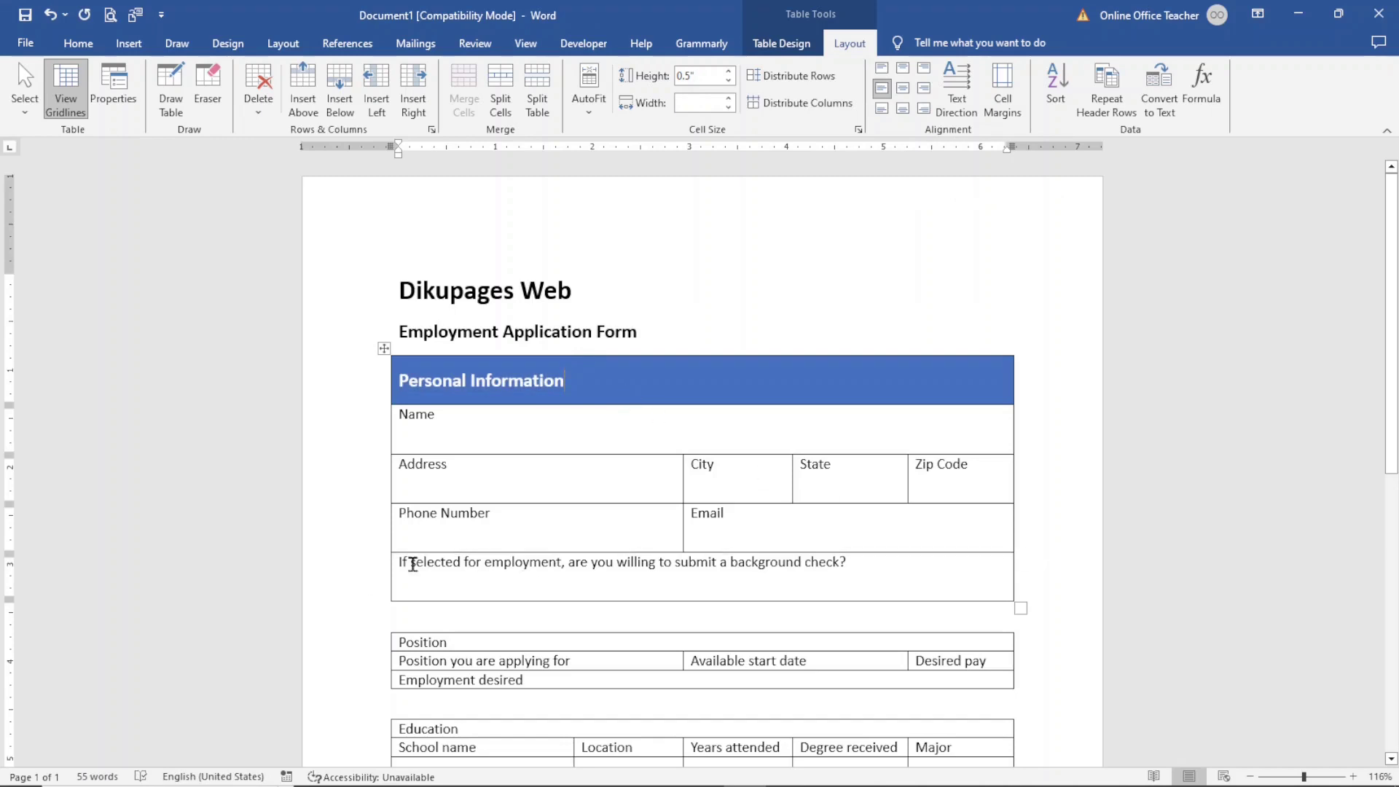
- Add a line with the answers "Yes" and "No", spaced well apart, below the background check question
{"action": "left_click", "coordinate": [877, 568]}
{"action": "key", "text": "Return"}
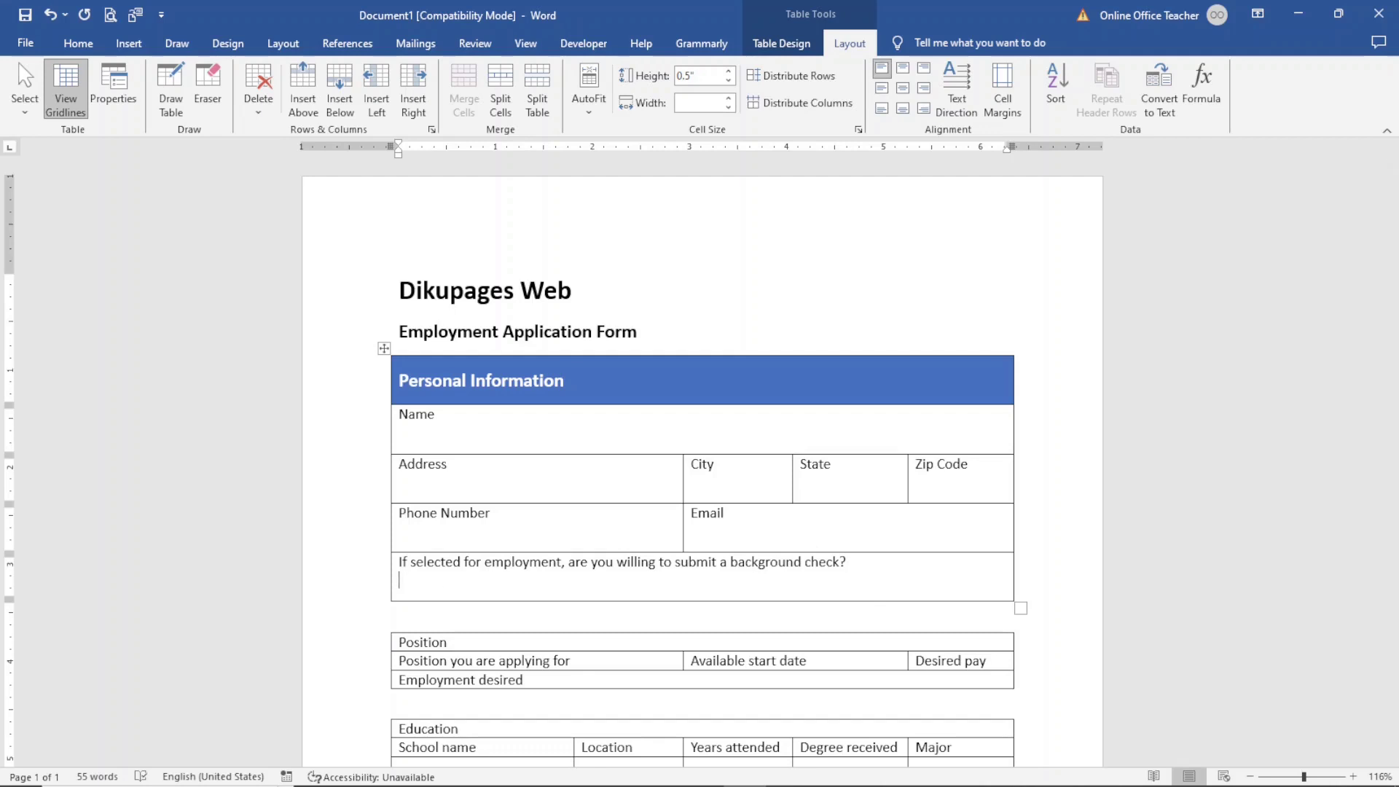
{"action": "type", "text": "yes"}
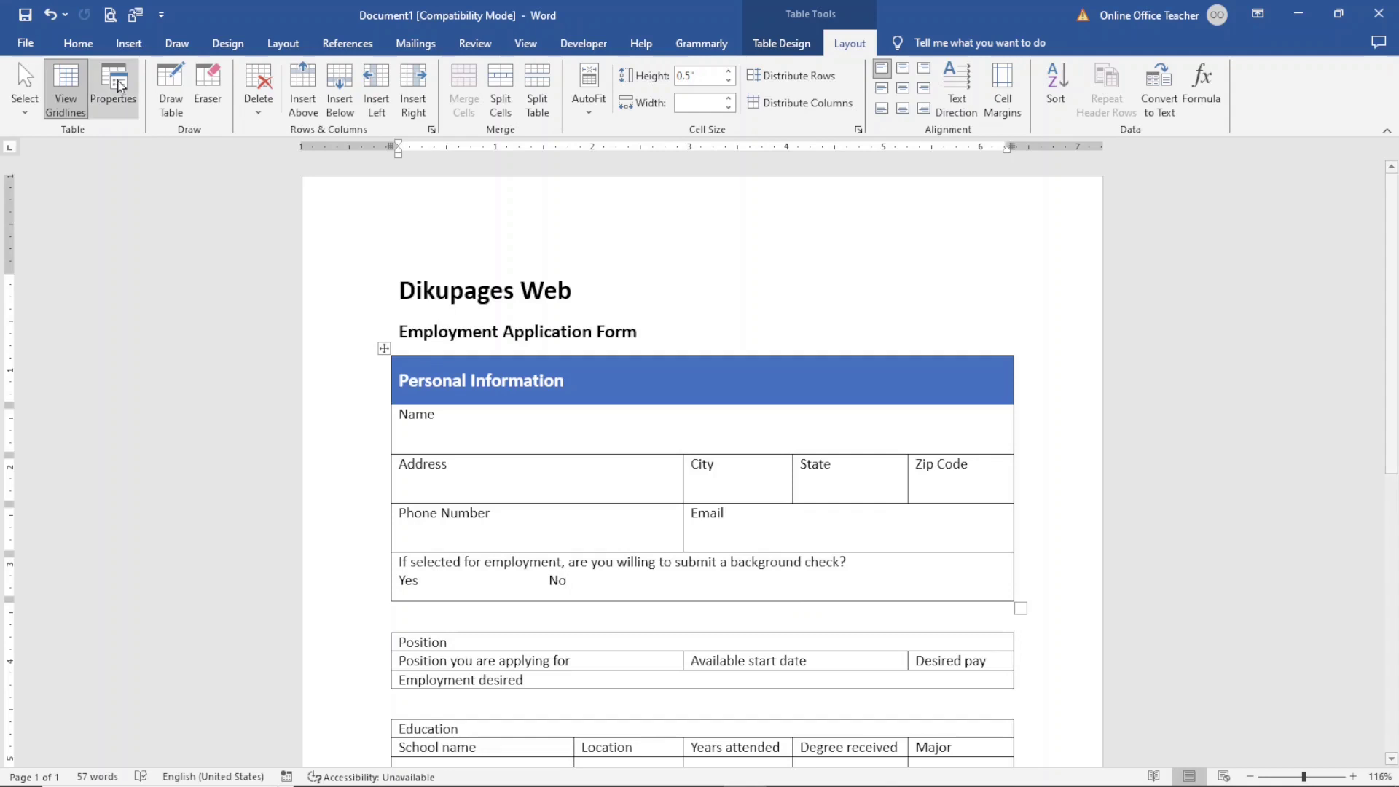
- Draw a small rectangle about 0.15" high and 0.16" wide right after "Yes" as a checkbox
{"action": "left_click", "coordinate": [128, 45]}
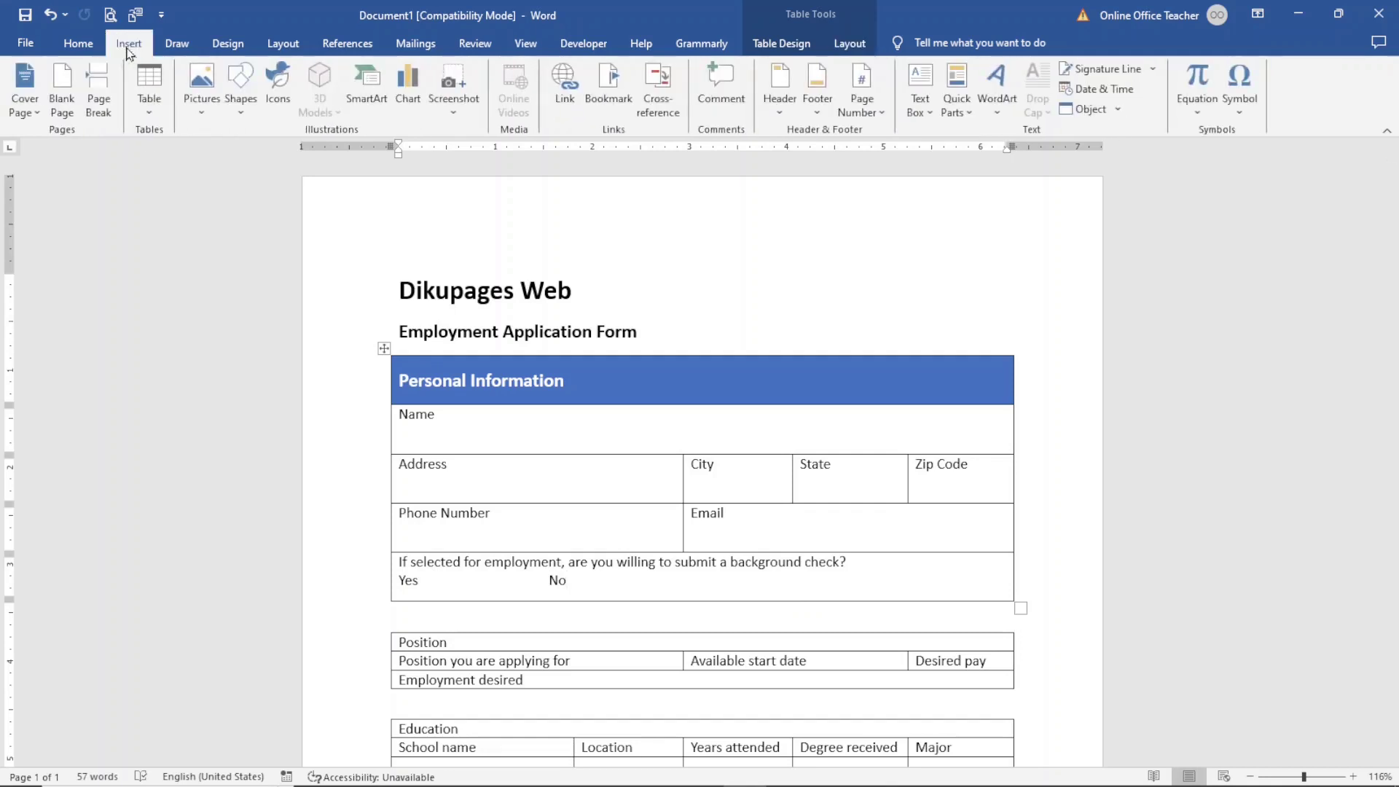
{"action": "left_click", "coordinate": [240, 89]}
{"action": "left_click", "coordinate": [252, 255]}
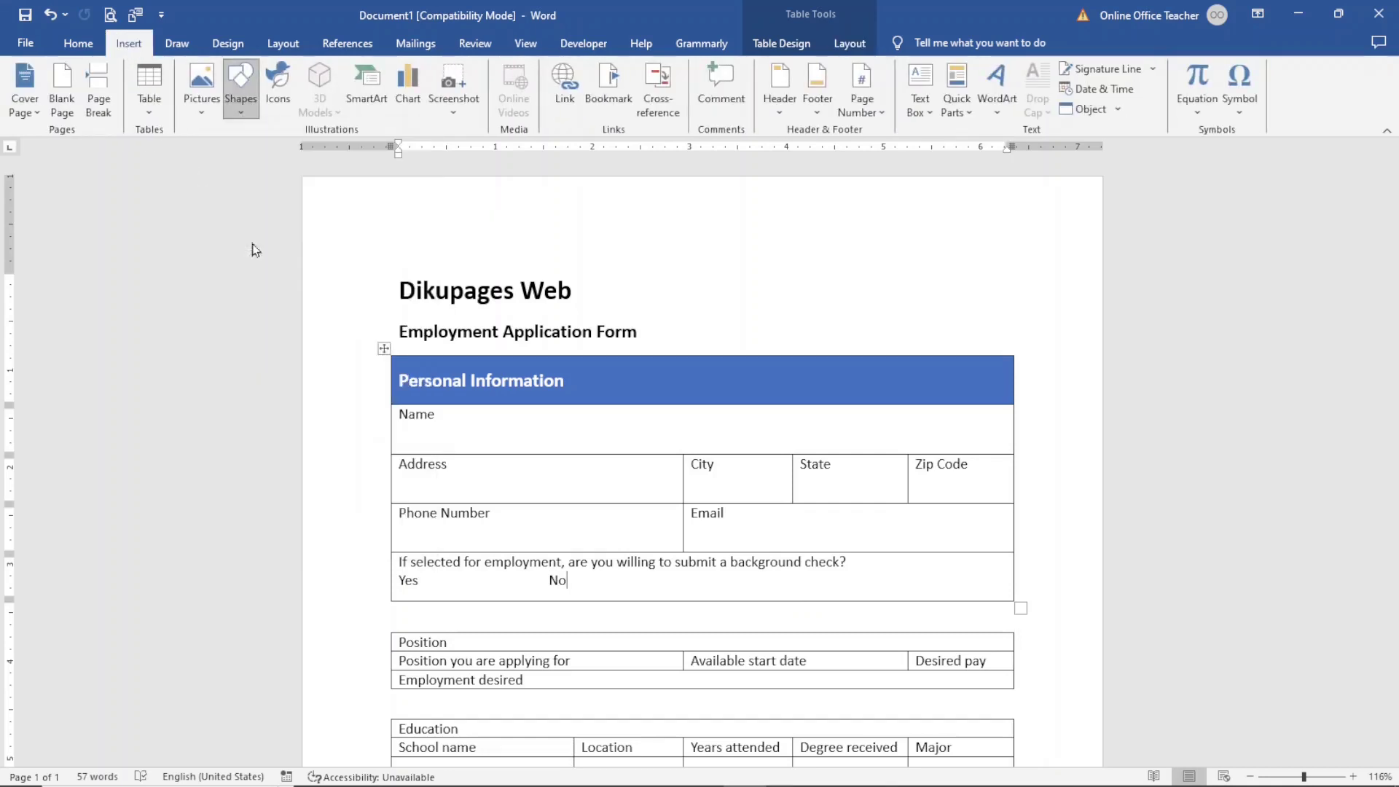
{"action": "left_click_drag", "start_coordinate": [426, 574], "coordinate": [445, 591]}
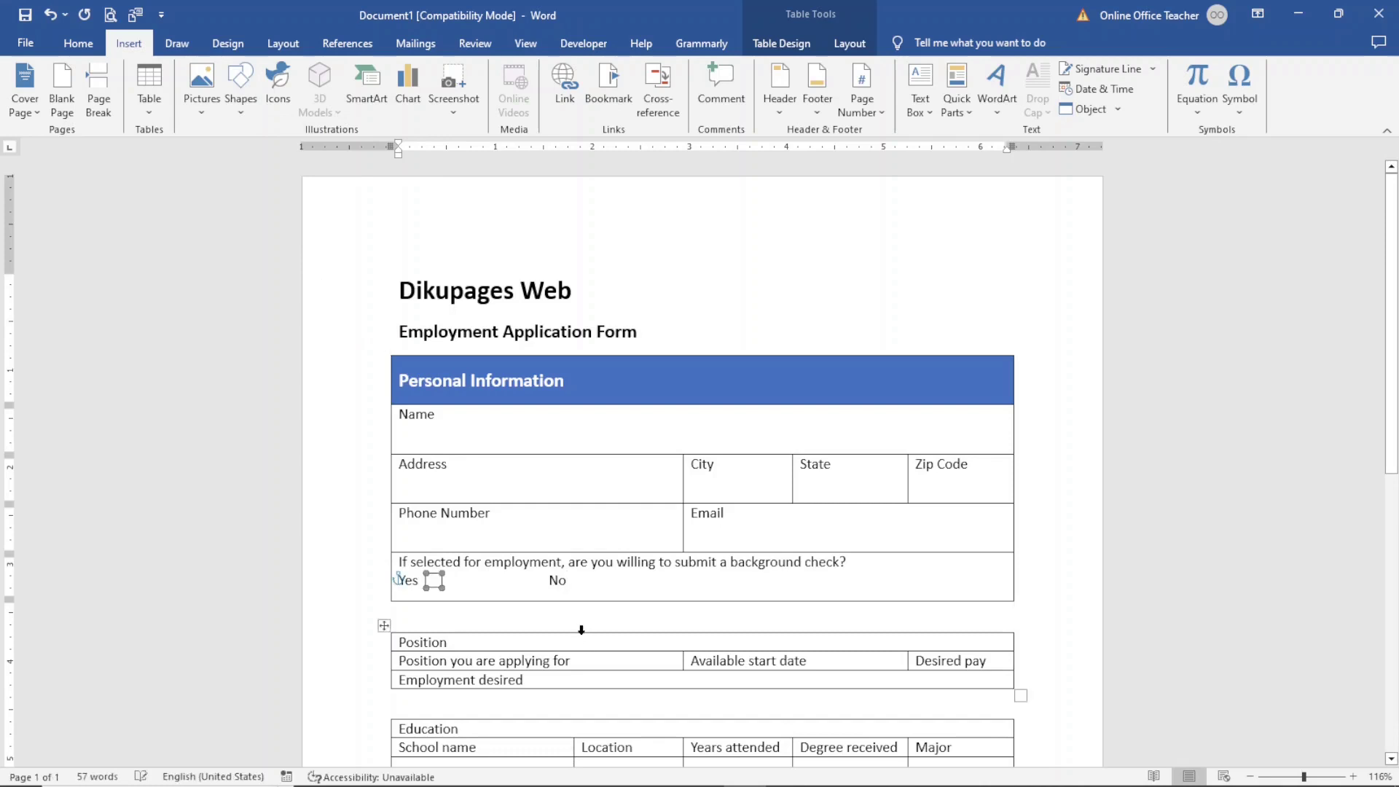
- Duplicate the checkbox rectangle in a straight horizontal line, placing the copy right after "No"
{"action": "left_click", "coordinate": [436, 579]}
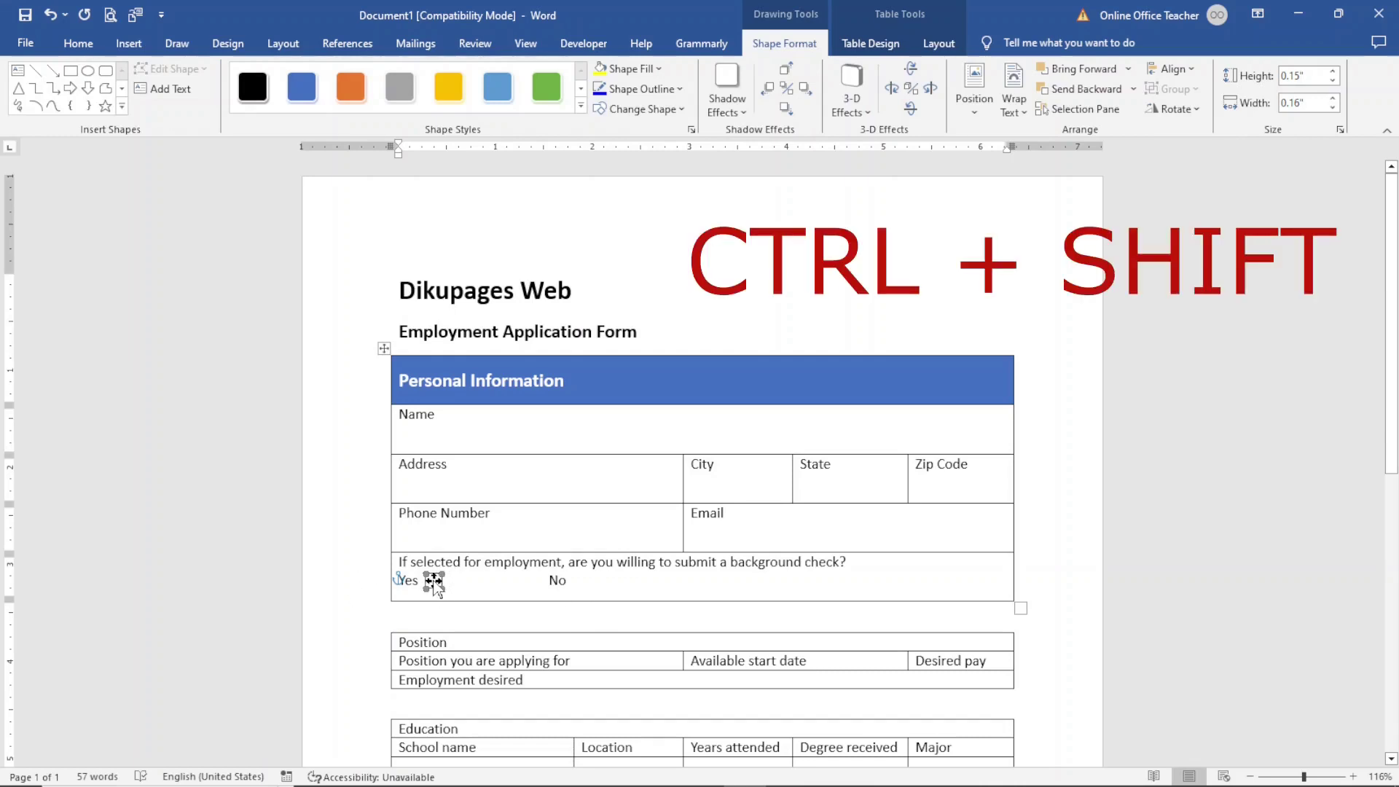
{"action": "left_click_drag", "start_coordinate": [435, 585], "coordinate": [436, 585]}
{"action": "left_click_drag", "start_coordinate": [436, 585], "coordinate": [589, 588]}
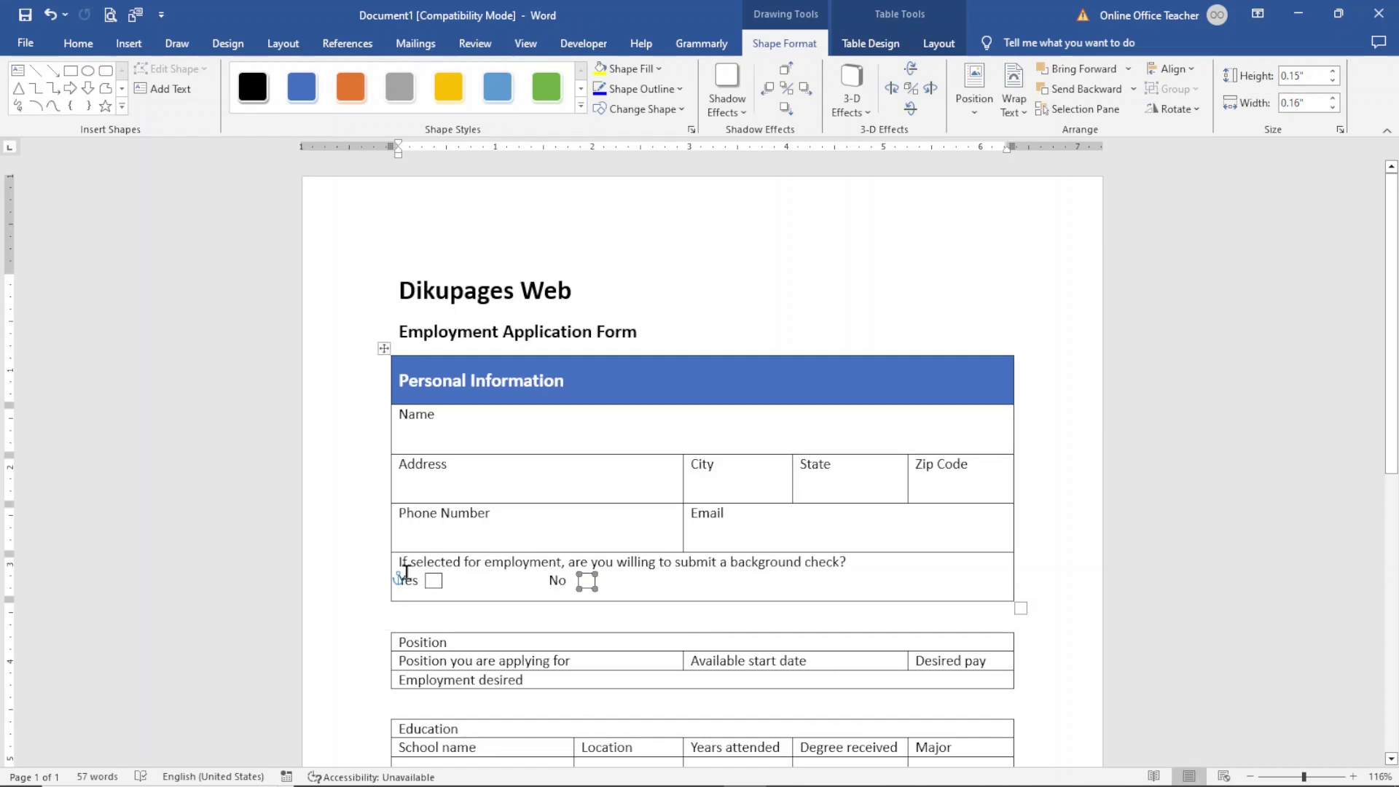
- Set the row height of the whole Position table to 0.5"
{"action": "left_click", "coordinate": [699, 583]}
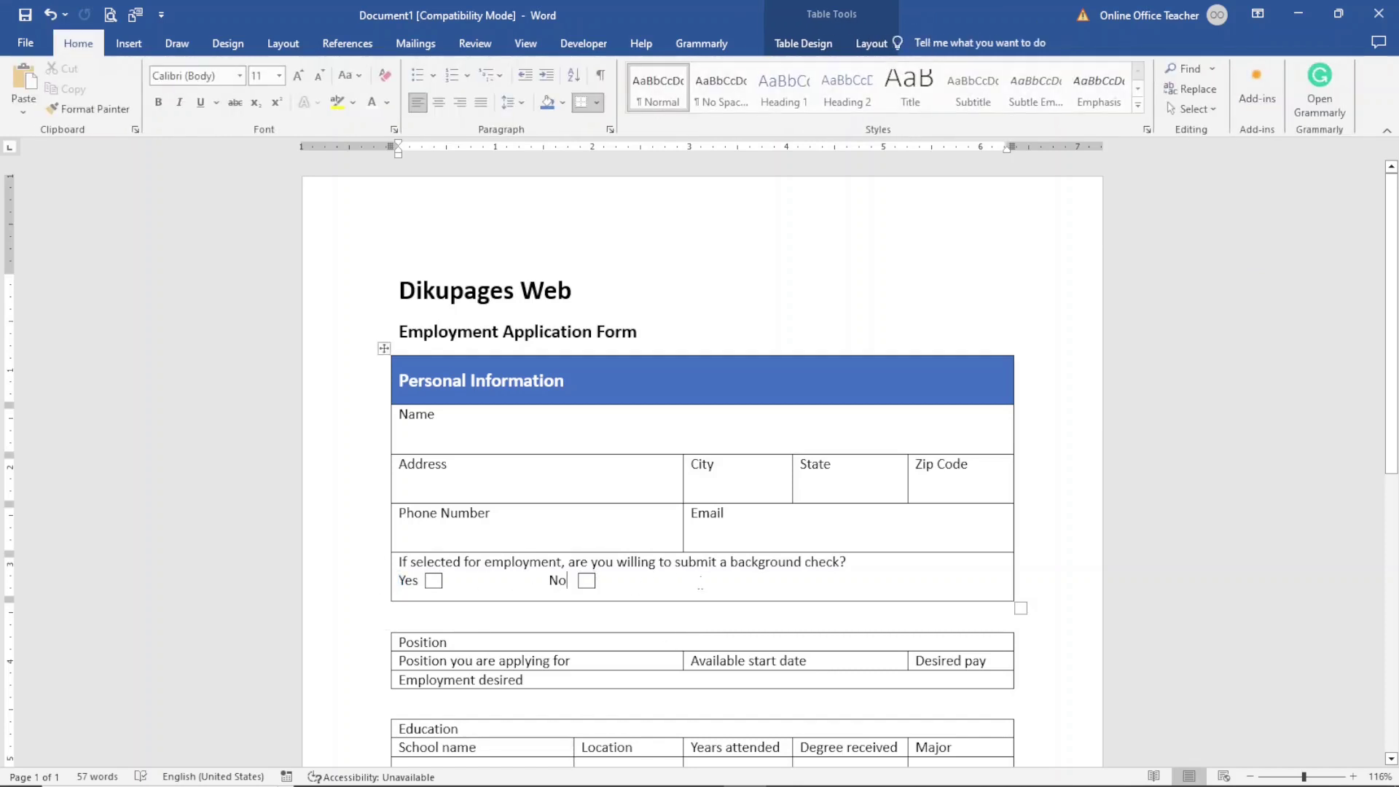
{"action": "scroll", "coordinate": [700, 583], "scroll_direction": "down", "scroll_amount": 2}
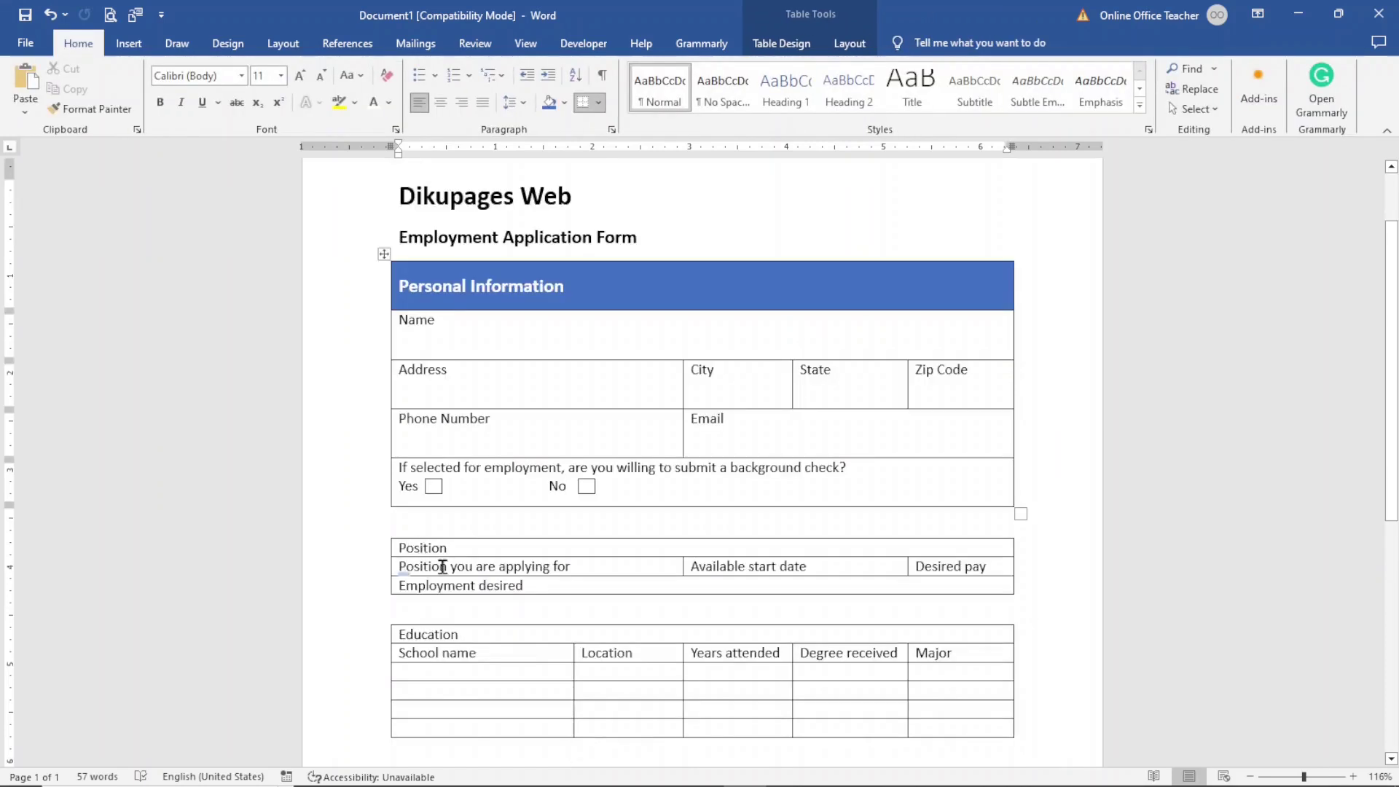
{"action": "left_click", "coordinate": [440, 661]}
{"action": "left_click", "coordinate": [383, 528]}
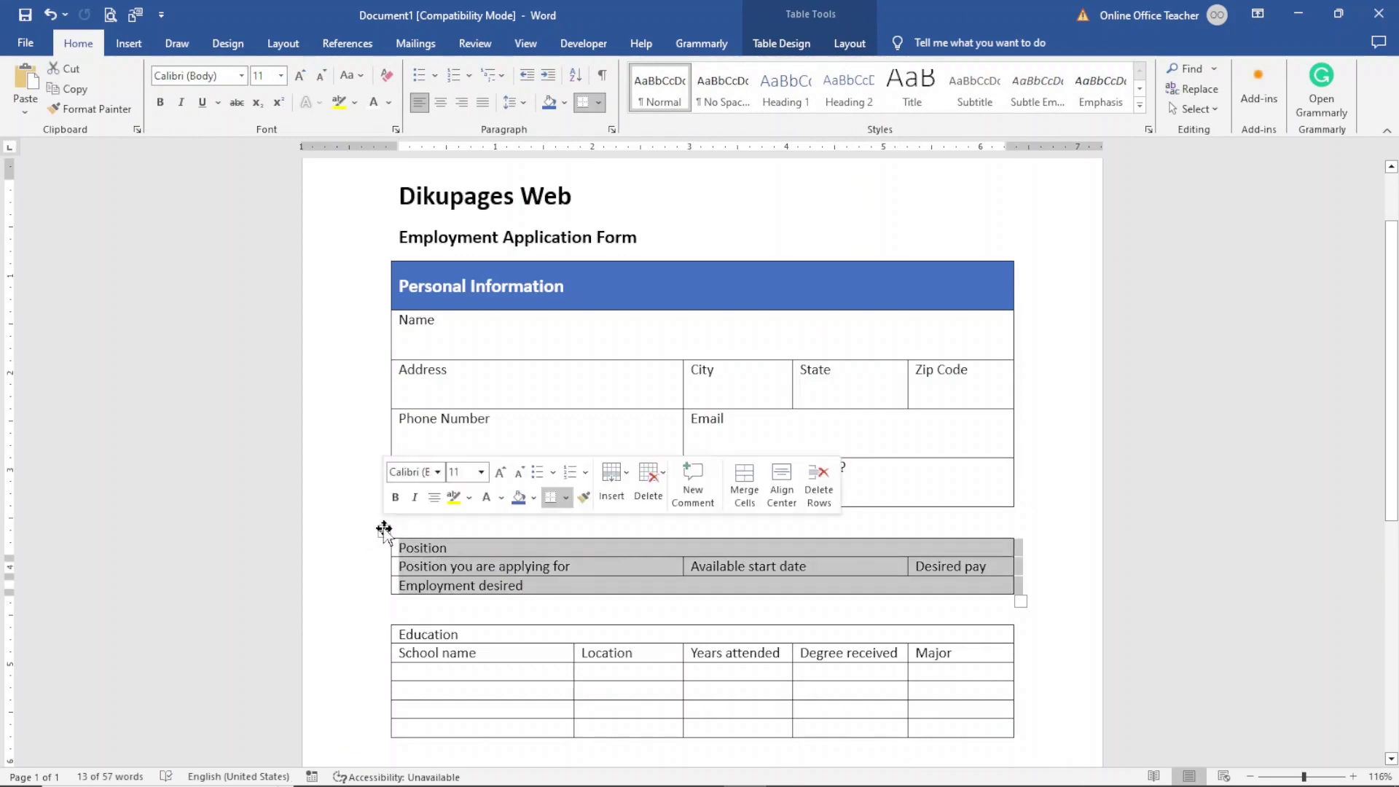
{"action": "left_click", "coordinate": [847, 46]}
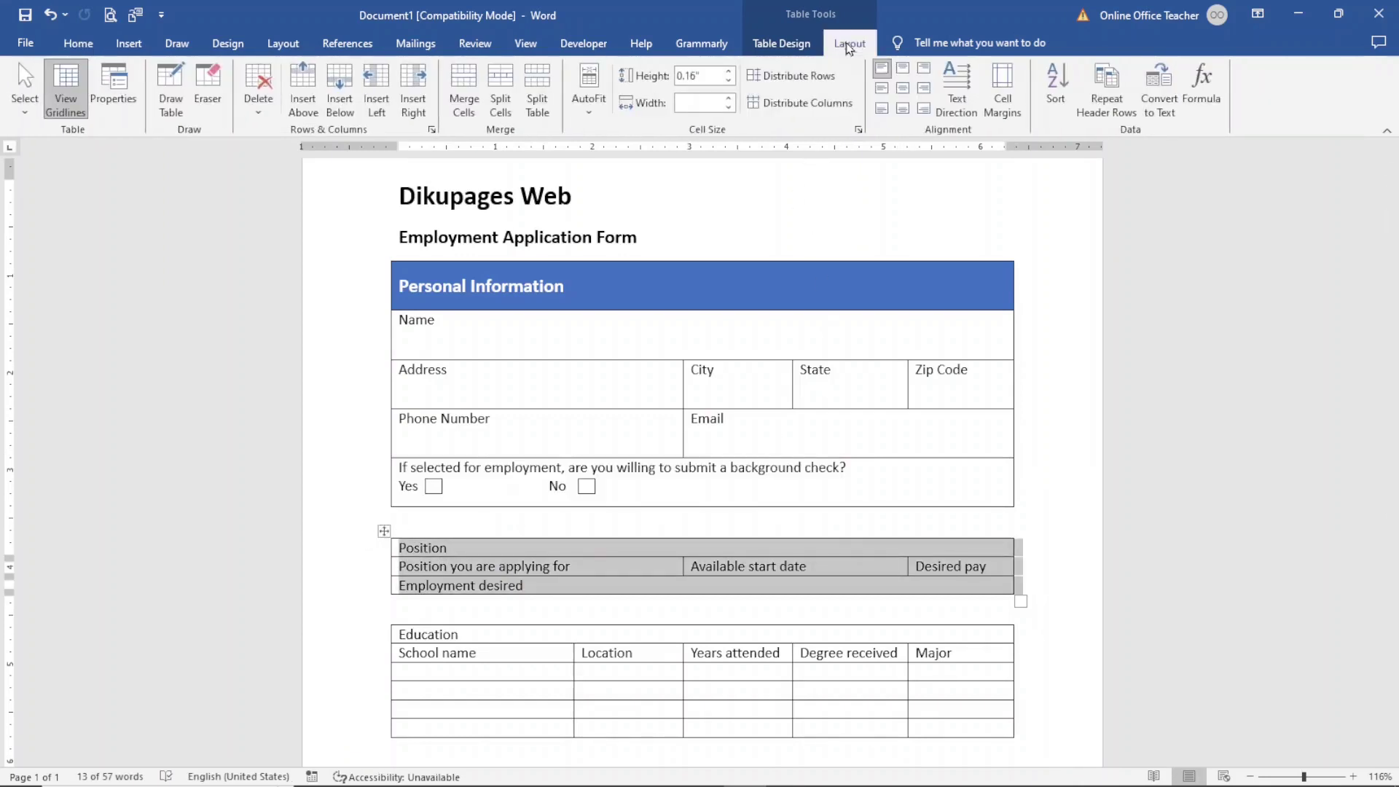
{"action": "left_click", "coordinate": [729, 72]}
{"action": "left_click", "coordinate": [729, 72]}
- Shade the "Position" heading row with the same blue as the "Personal Information" heading row
{"action": "left_click_drag", "start_coordinate": [448, 548], "coordinate": [391, 560]}
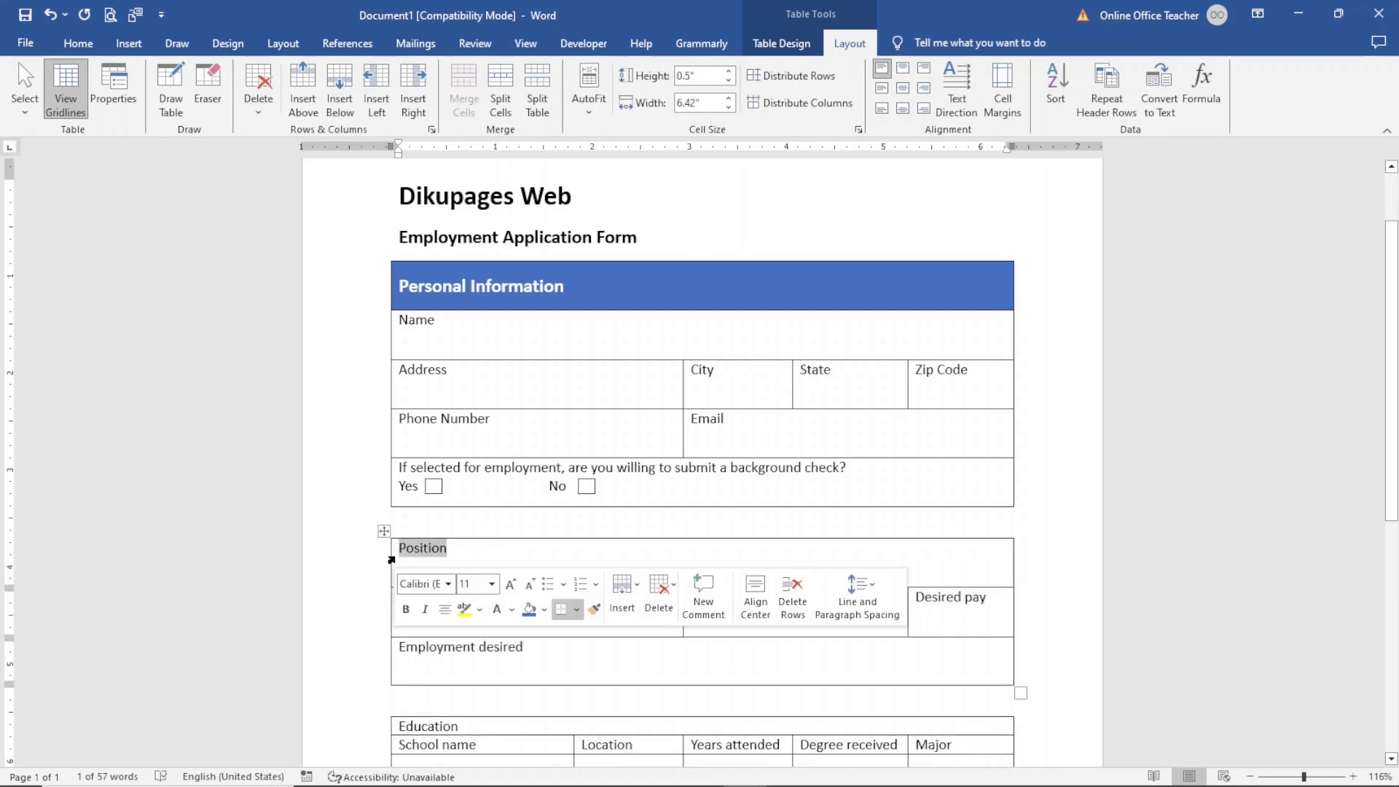
{"action": "left_click", "coordinate": [798, 45]}
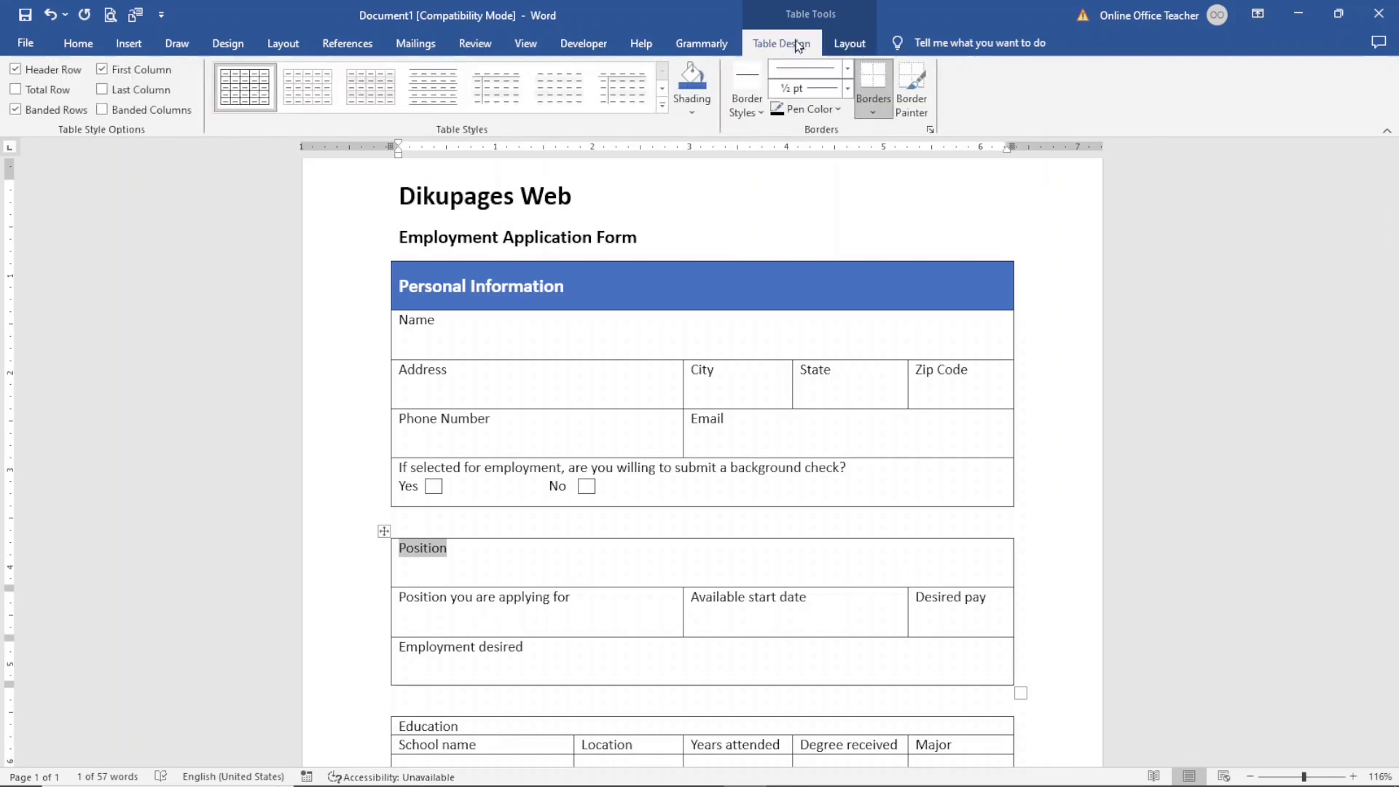
{"action": "left_click", "coordinate": [698, 80]}
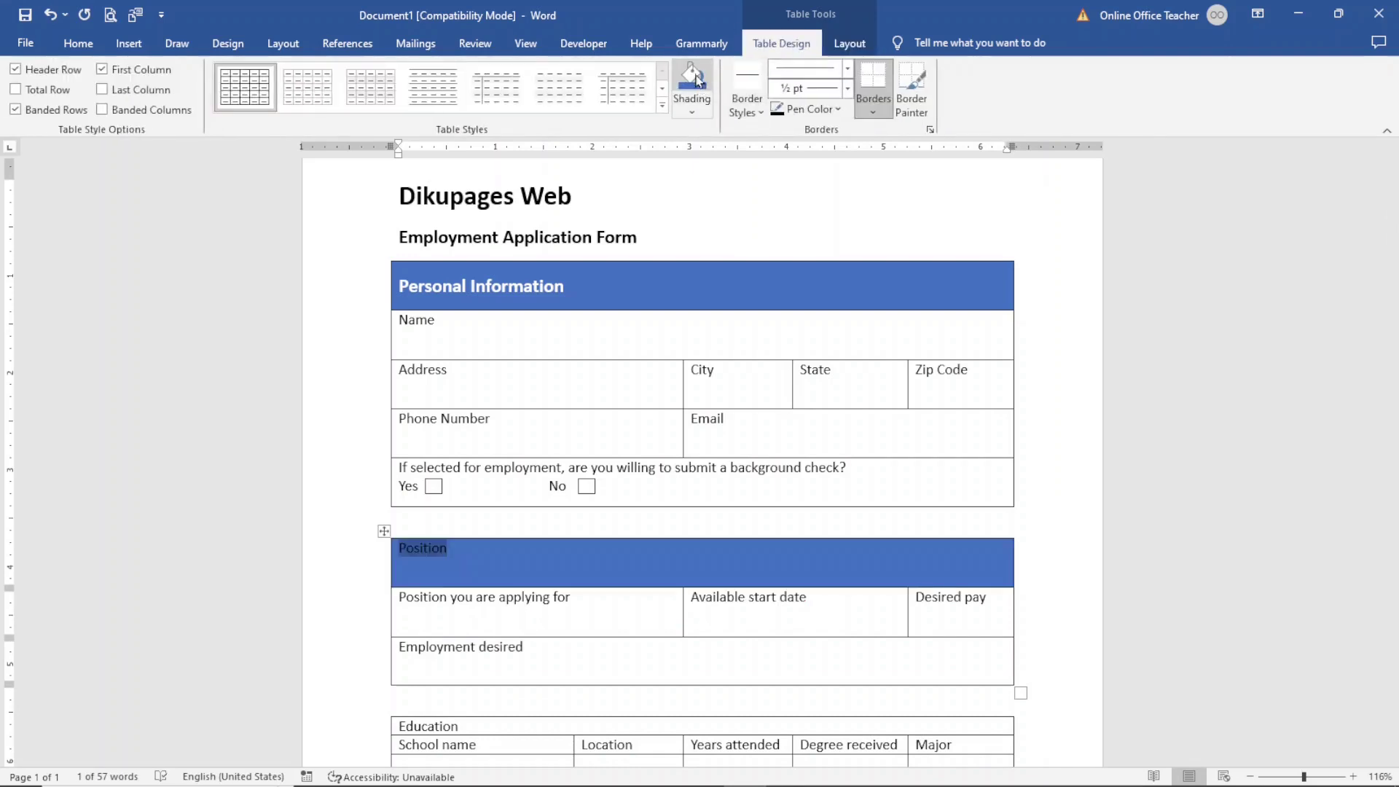
- Format the "Position" heading as 14 pt bold white text, centered vertically and left-aligned in its row
{"action": "left_click", "coordinate": [78, 44]}
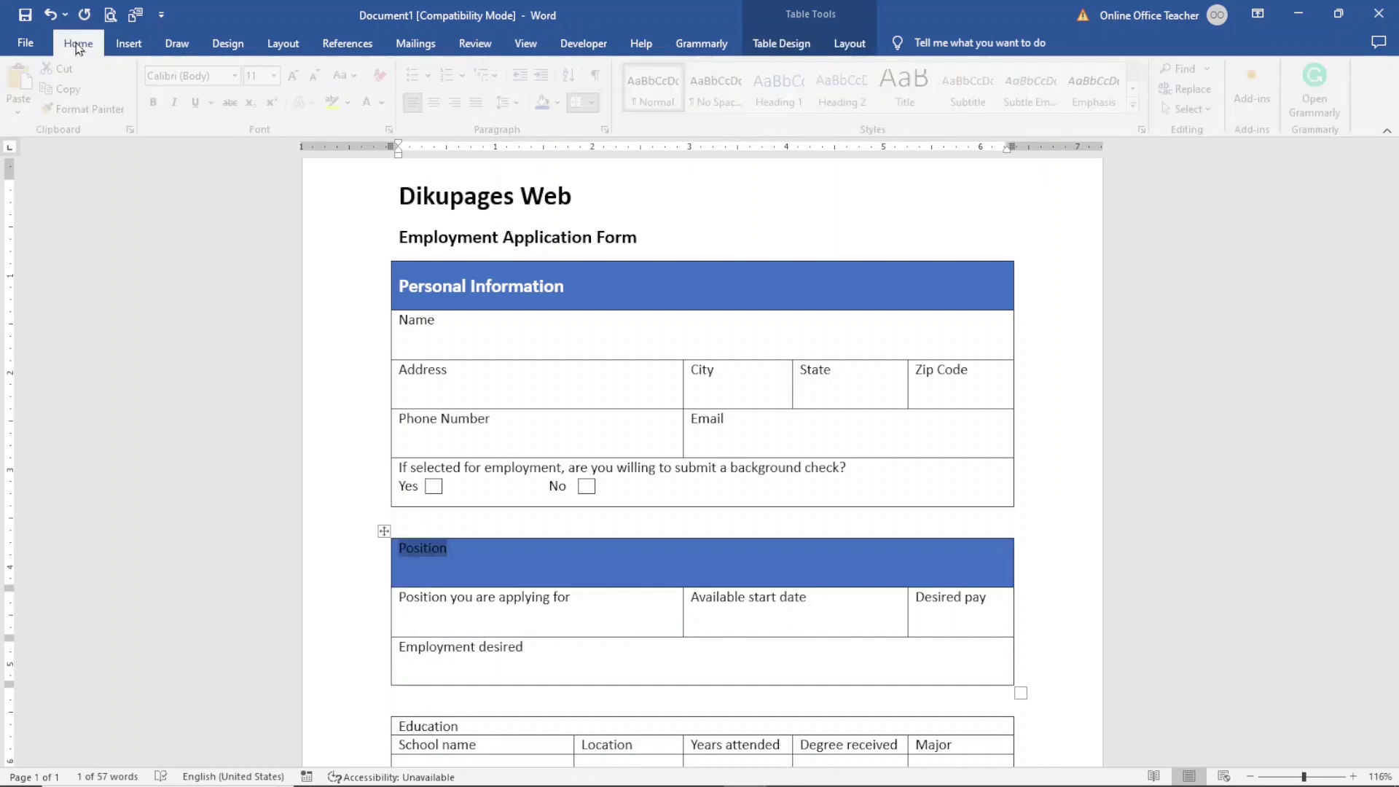
{"action": "left_click", "coordinate": [300, 79]}
{"action": "left_click", "coordinate": [301, 78]}
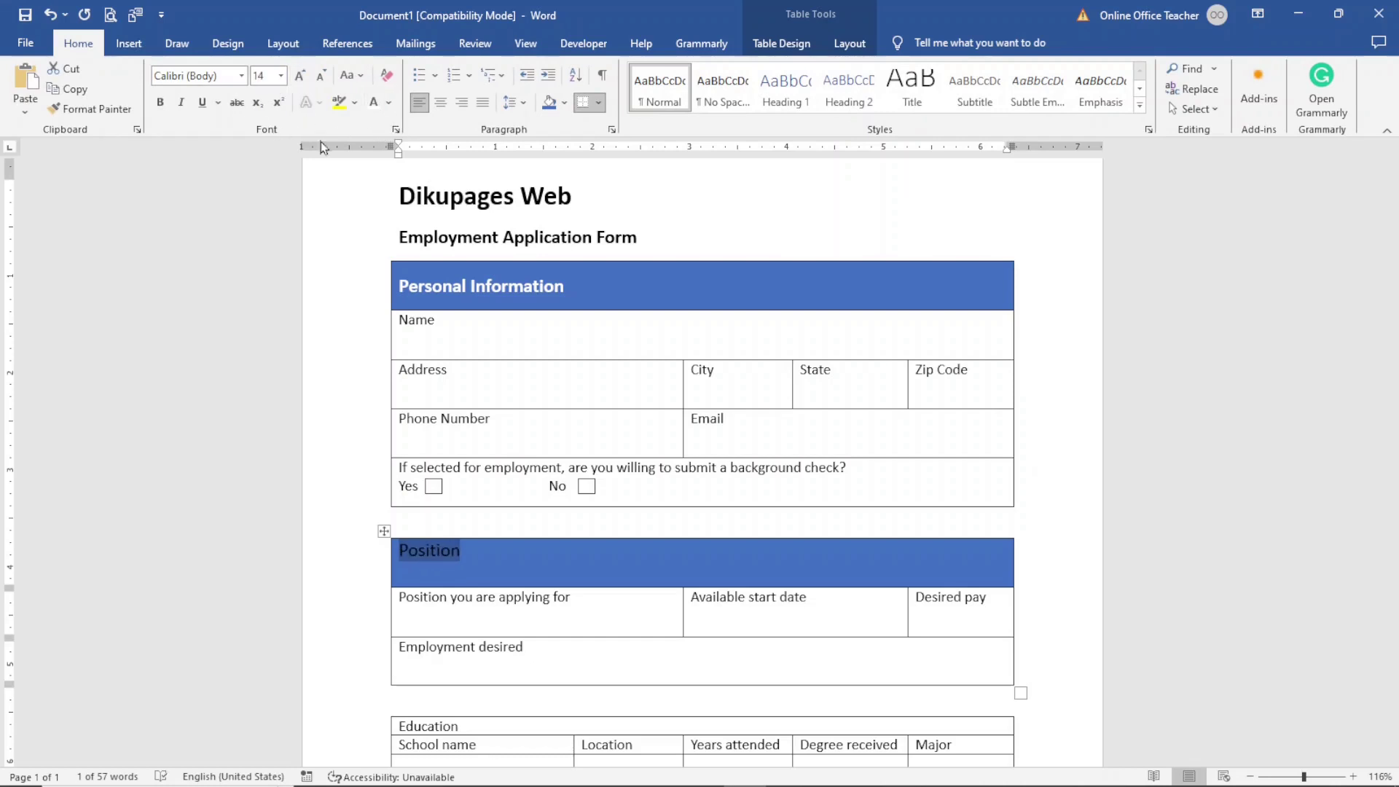
{"action": "left_click", "coordinate": [392, 103]}
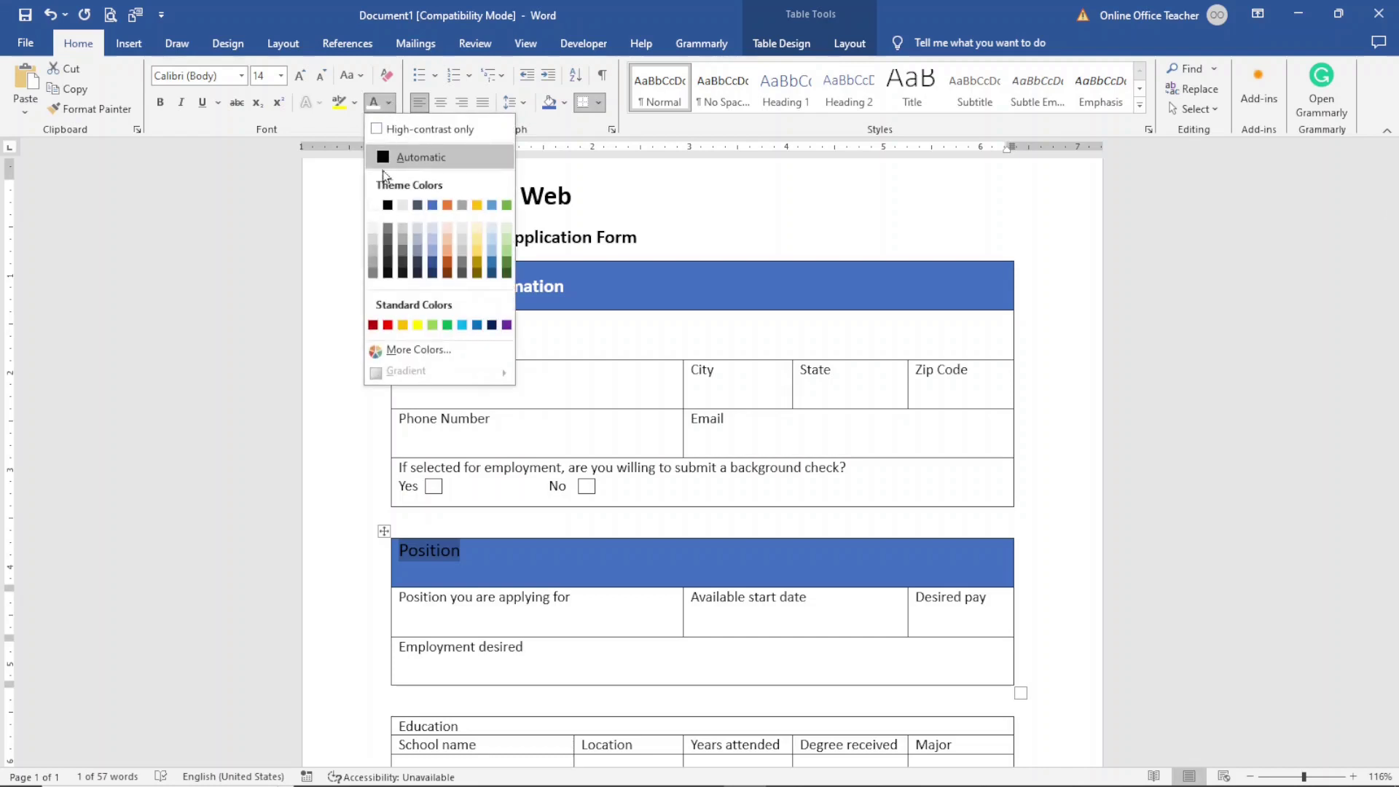
{"action": "left_click", "coordinate": [309, 68]}
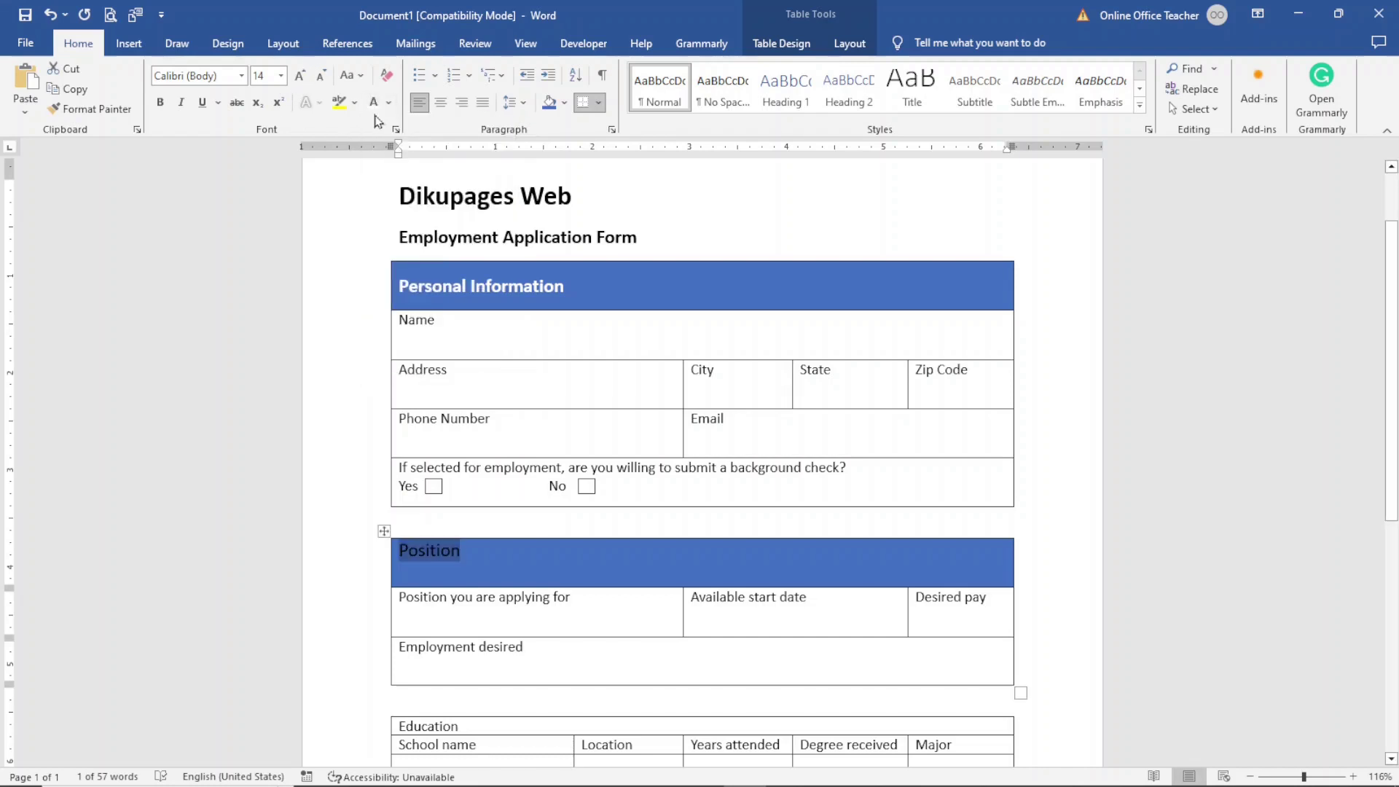
{"action": "left_click", "coordinate": [391, 102]}
{"action": "left_click", "coordinate": [373, 204]}
{"action": "left_click", "coordinate": [161, 102]}
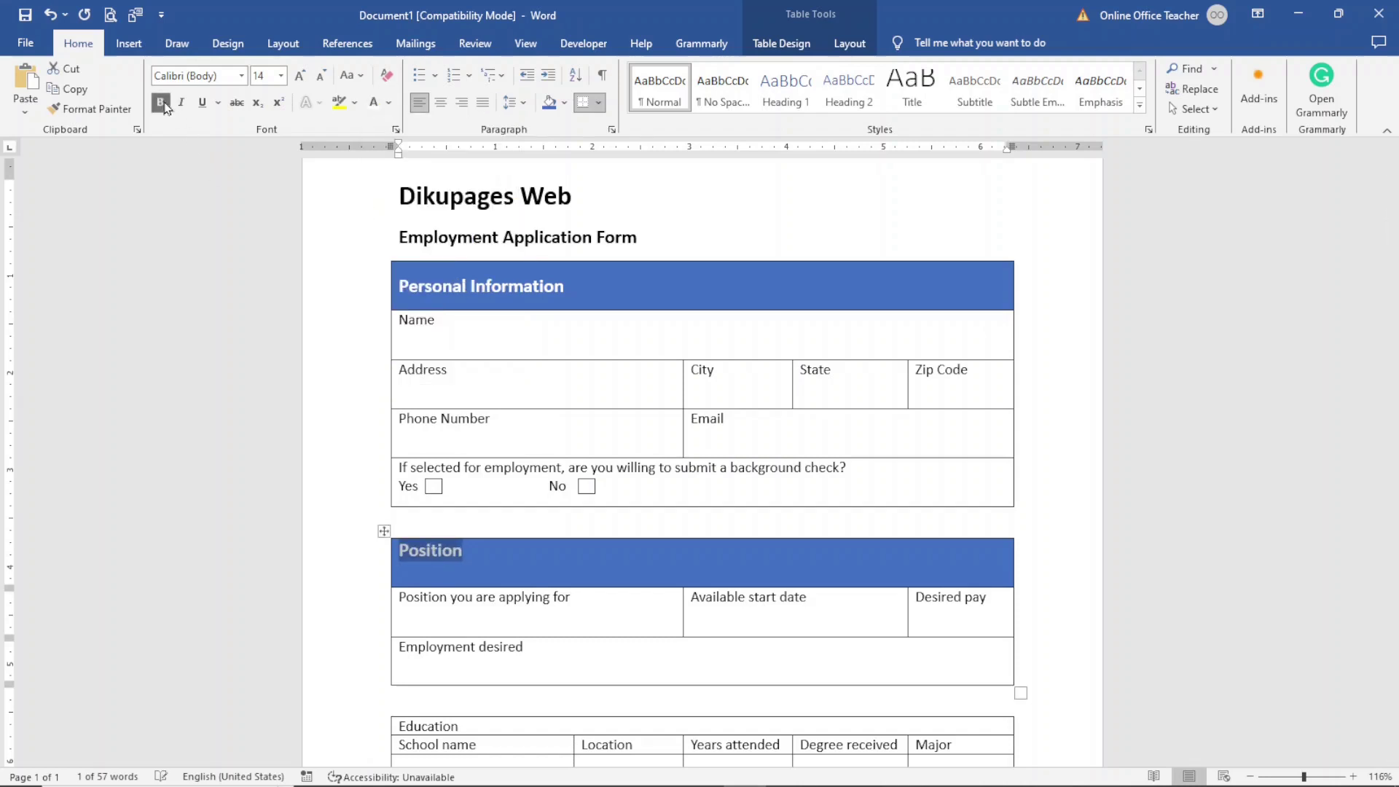
{"action": "left_click", "coordinate": [850, 43]}
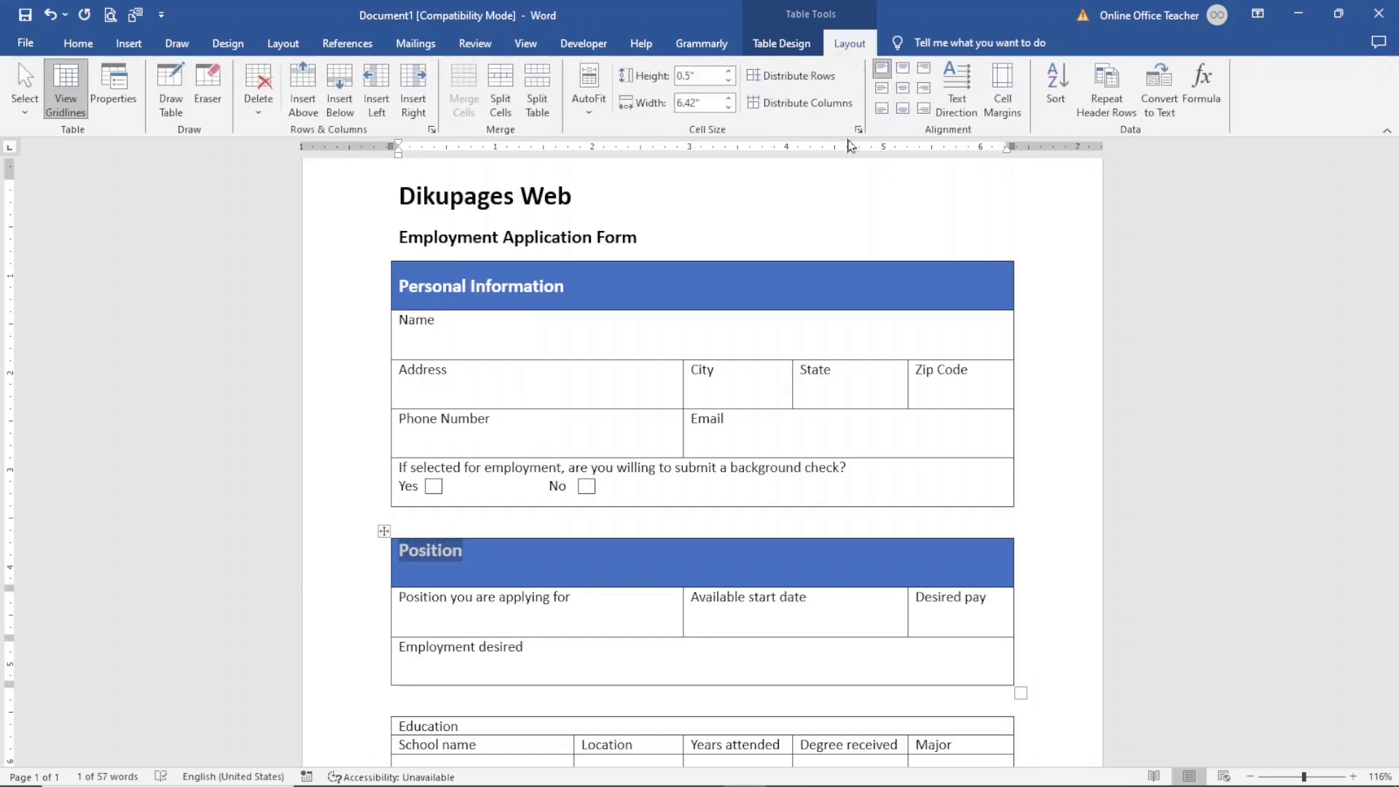
{"action": "left_click", "coordinate": [882, 95]}
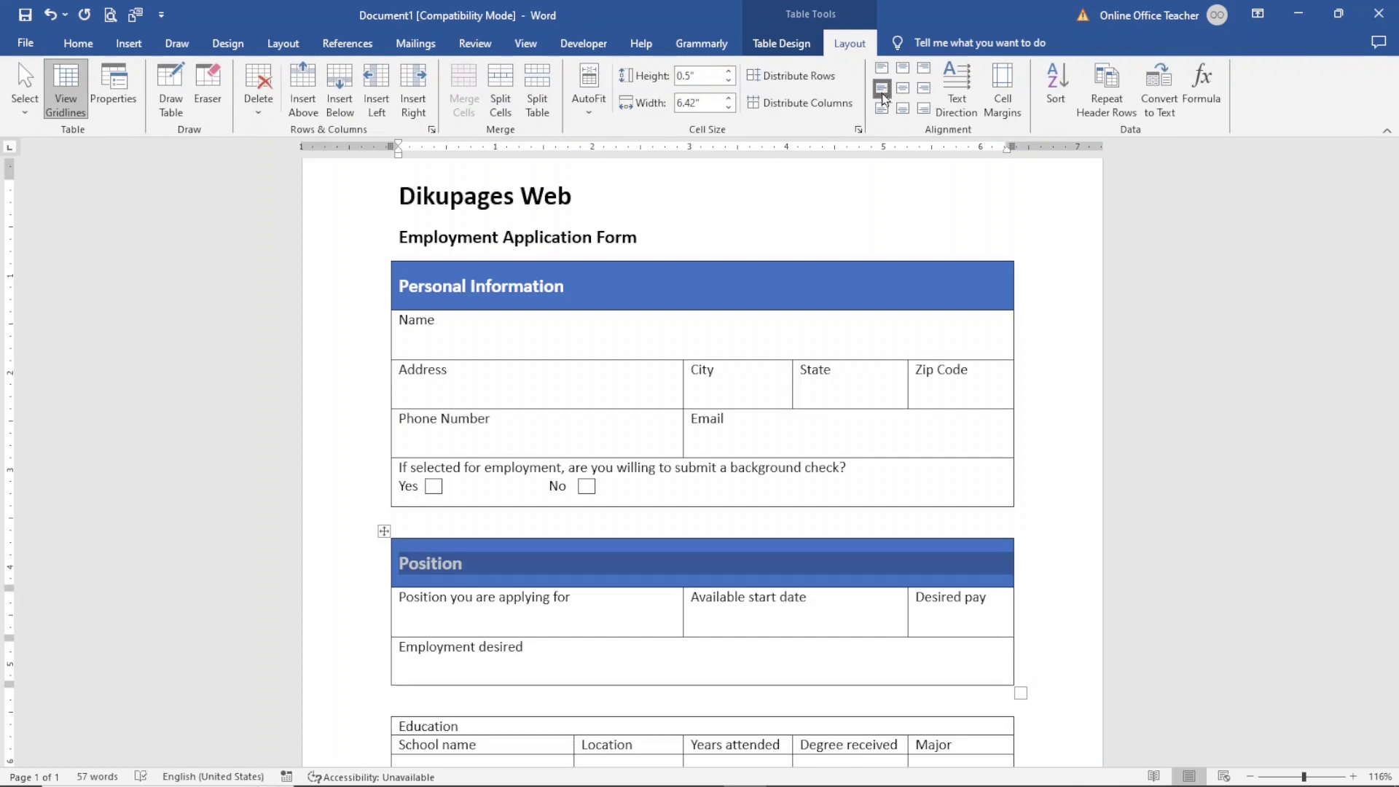
- Add a line with the options "Full time", "Part time" and "Temporary", spaced well apart, below "Employment desired"
{"action": "scroll", "coordinate": [434, 566], "scroll_direction": "down", "scroll_amount": 2}
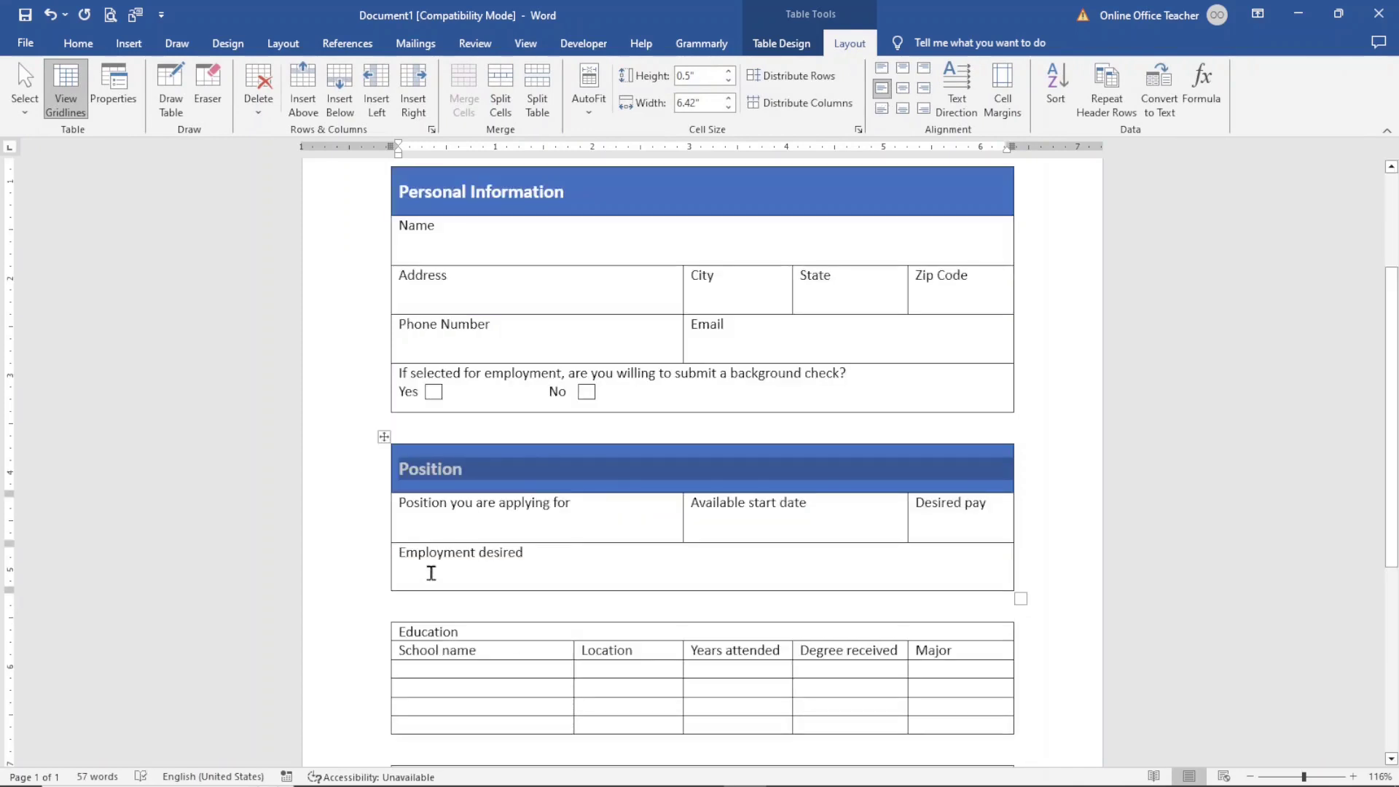
{"action": "left_click", "coordinate": [422, 577]}
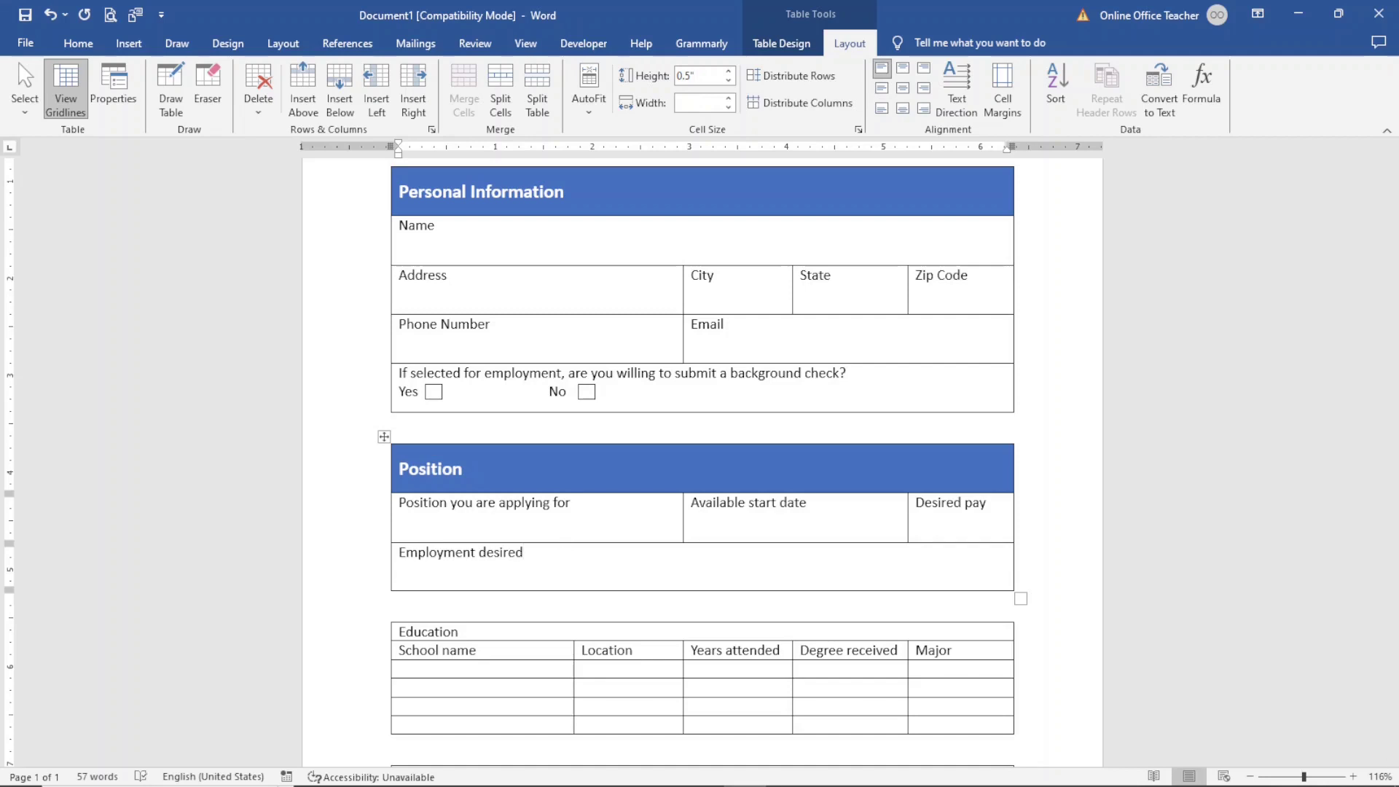
{"action": "type", "text": "full"}
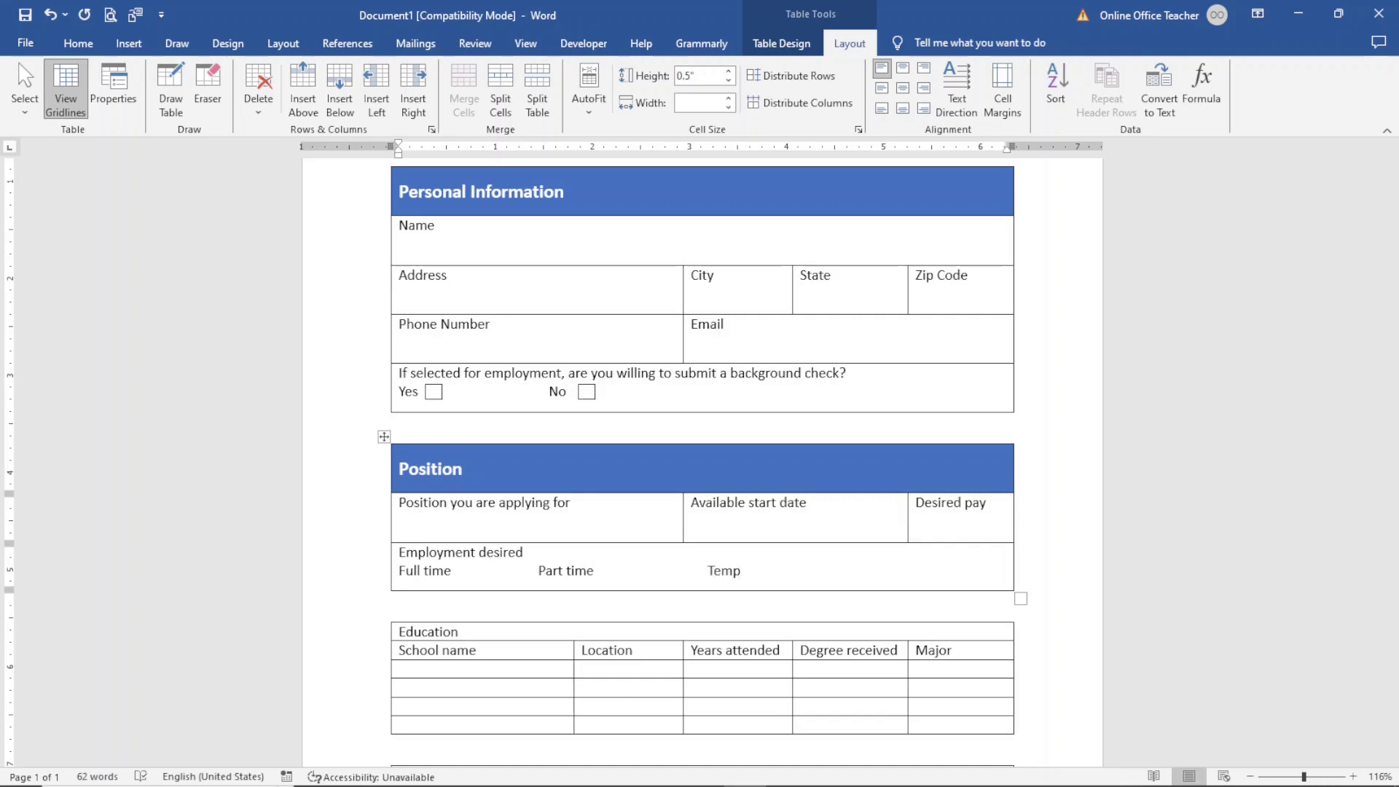
- Copy the checkbox beside "Yes" and place the copy right after "Full time"
{"action": "left_click", "coordinate": [434, 391]}
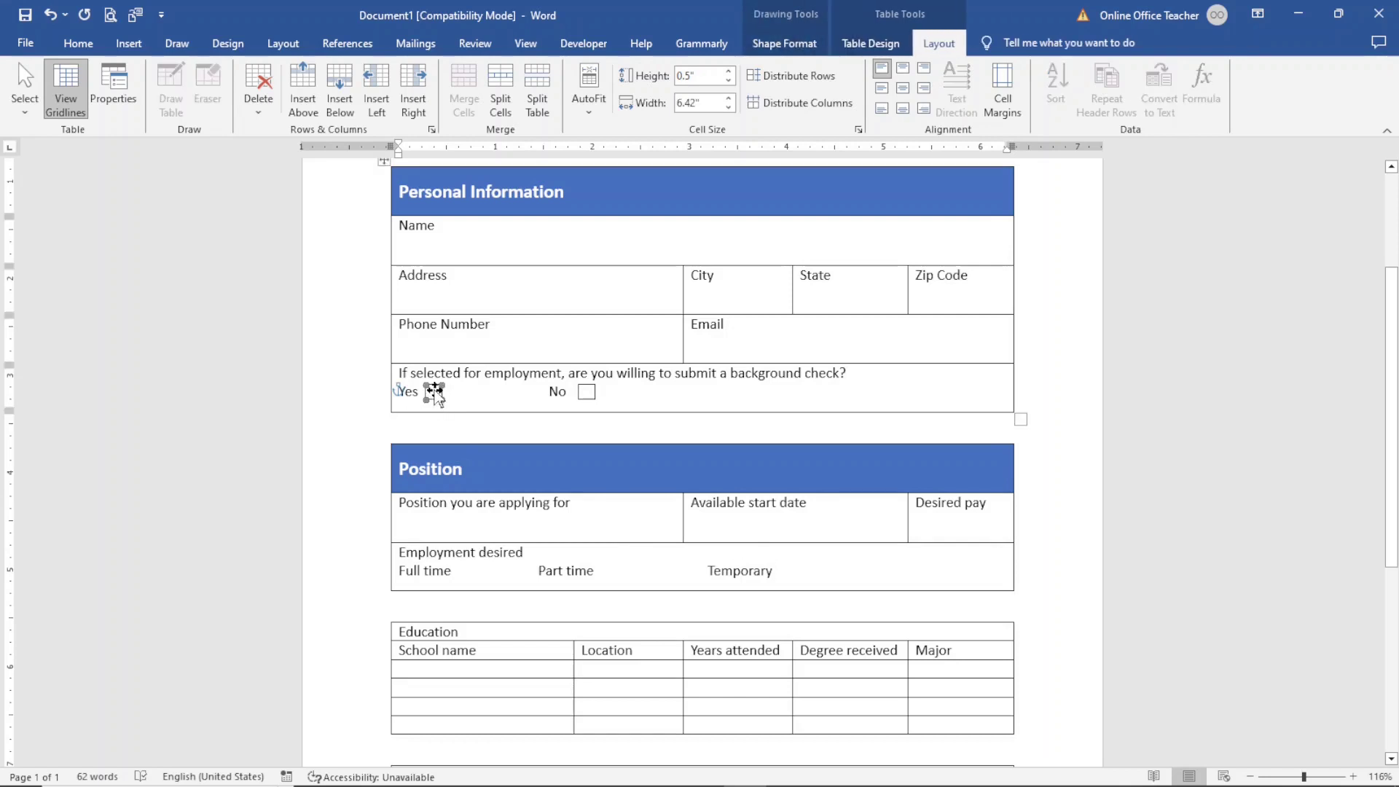
{"action": "key", "text": "ctrl"}
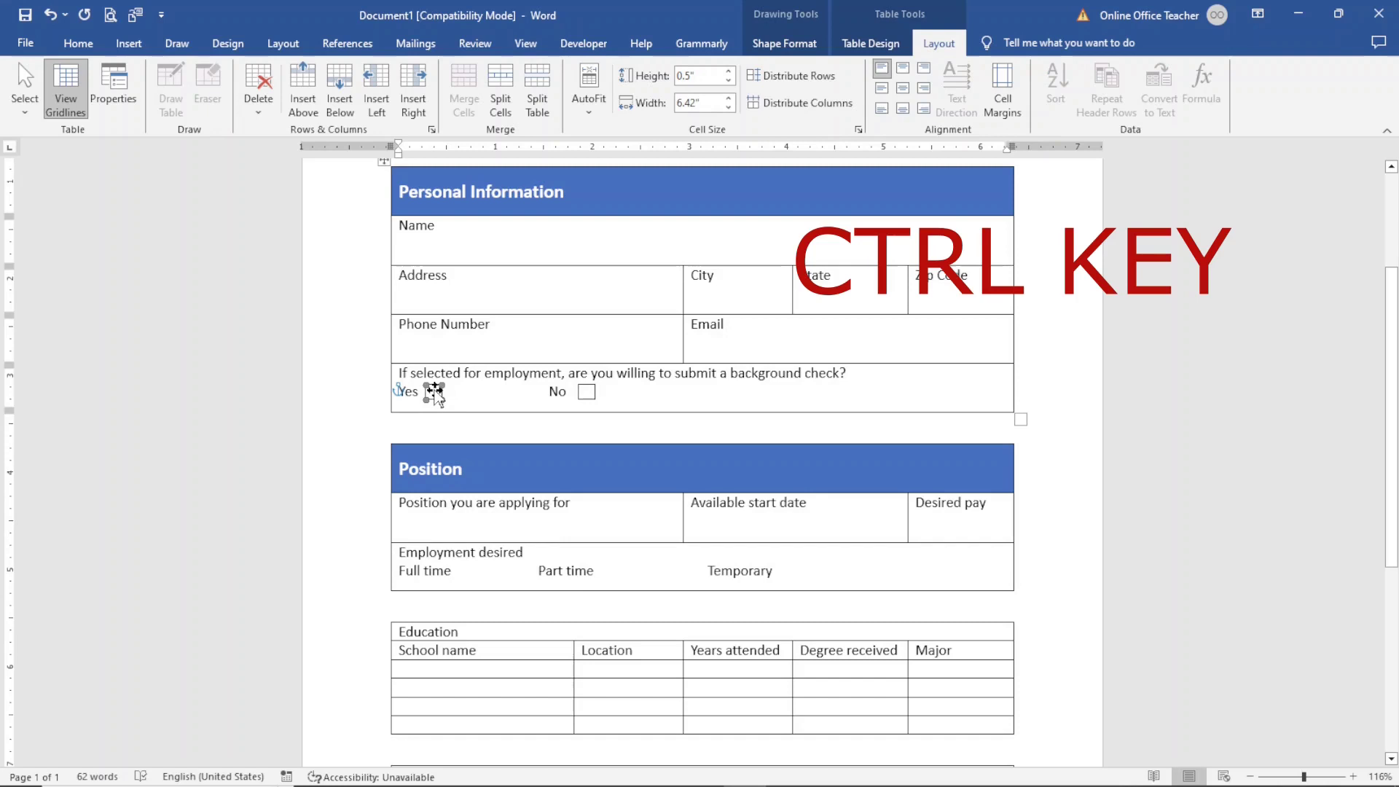
{"action": "left_click_drag", "start_coordinate": [434, 393], "coordinate": [466, 571]}
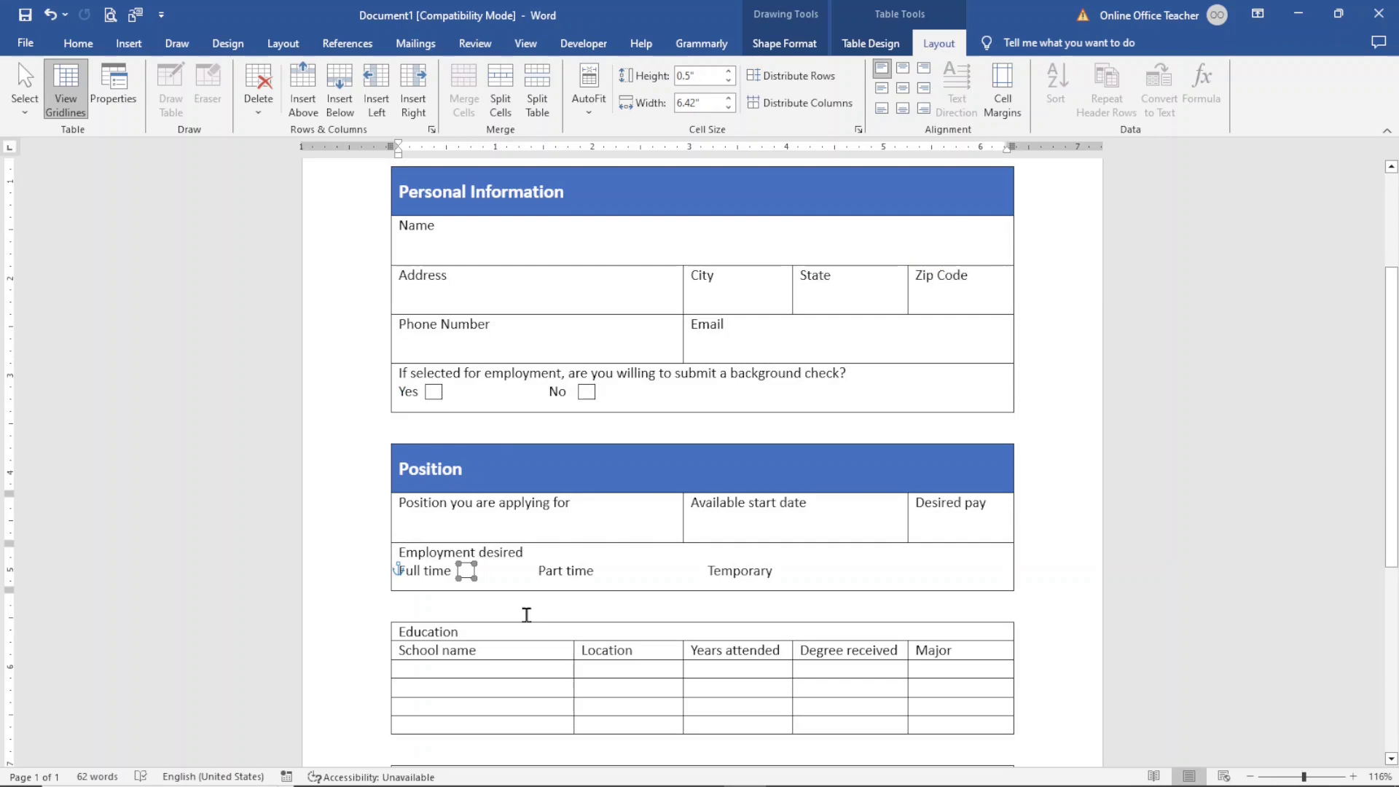
- Duplicate the "Full time" checkbox in a straight horizontal line, placing copies right after "Part time" and "Temporary"
{"action": "key", "text": "ctrl+shift"}
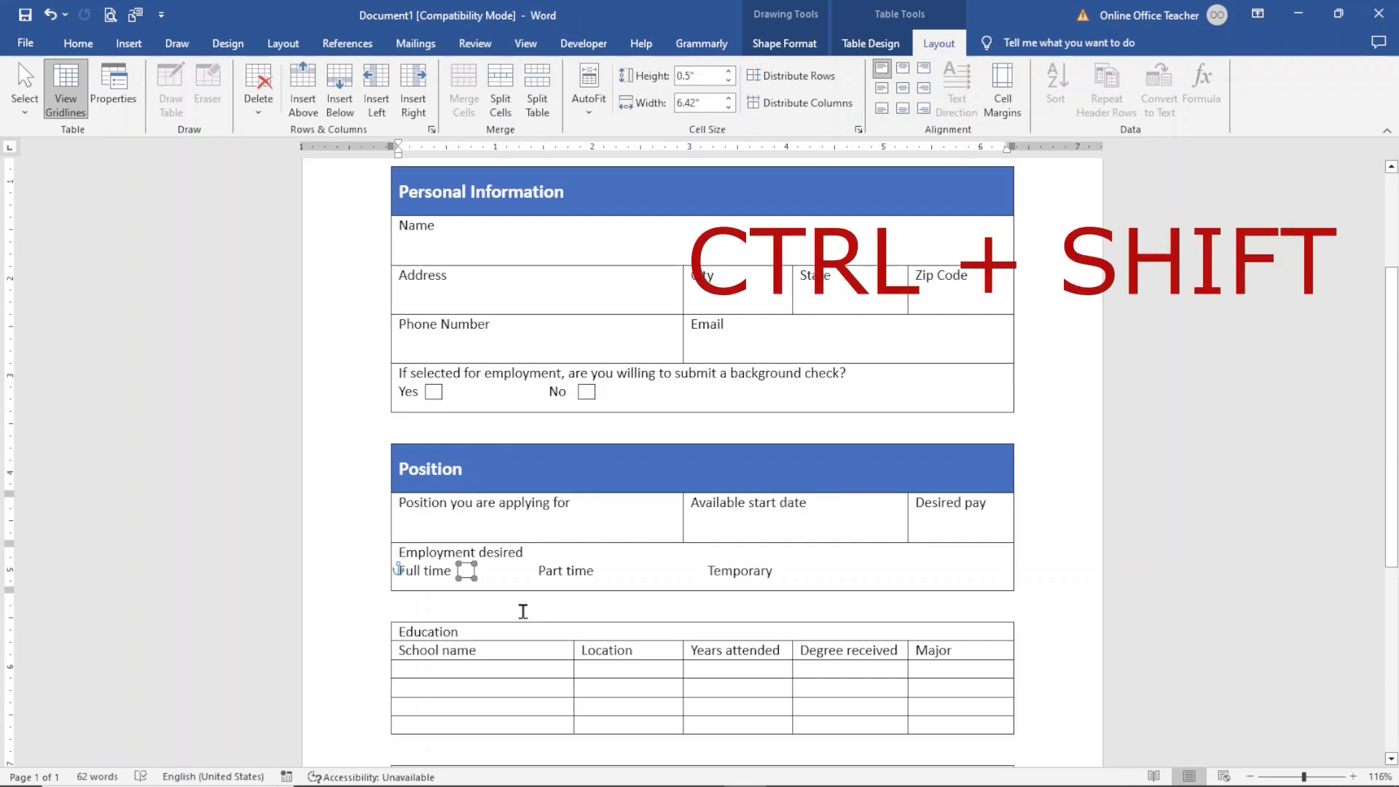
{"action": "left_click_drag", "start_coordinate": [469, 576], "coordinate": [615, 581]}
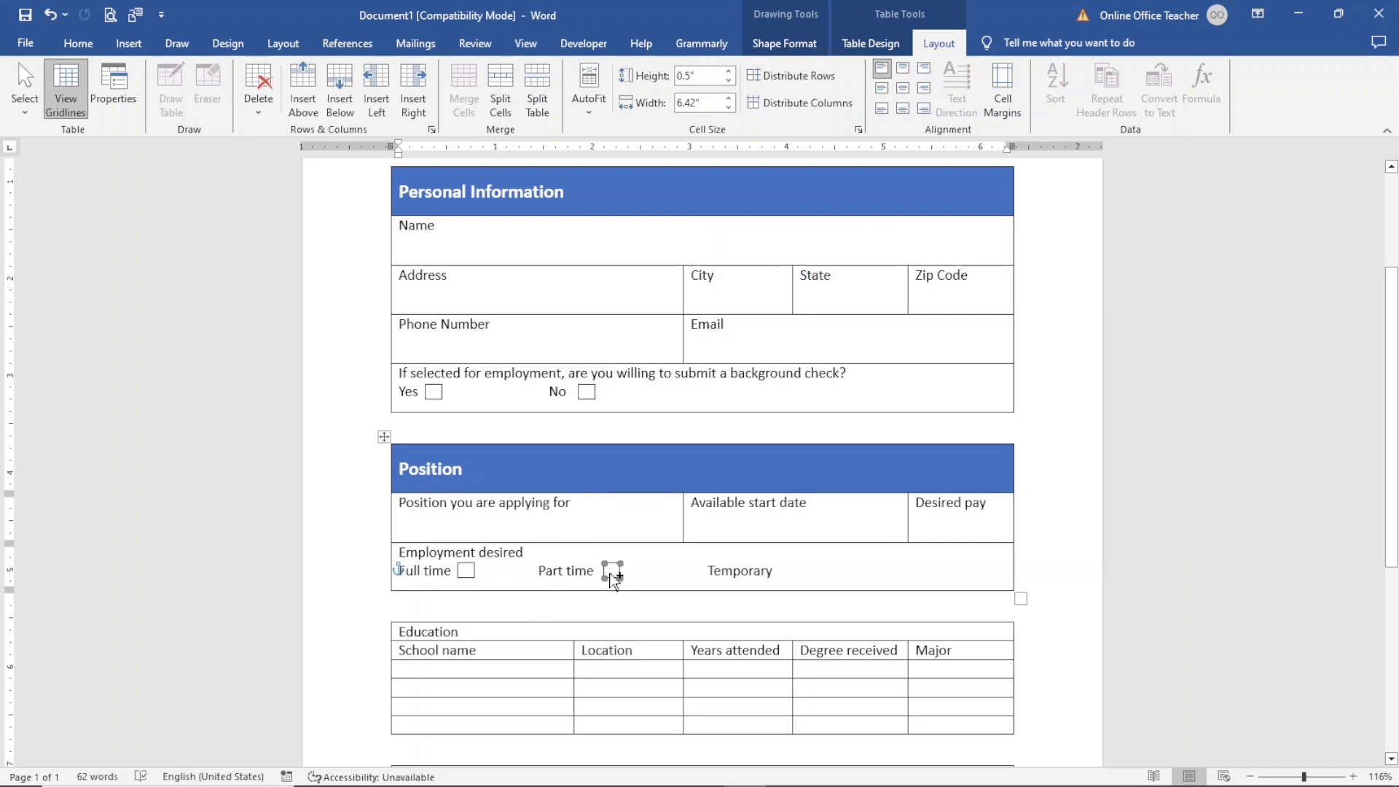
{"action": "left_click_drag", "start_coordinate": [614, 573], "coordinate": [798, 595]}
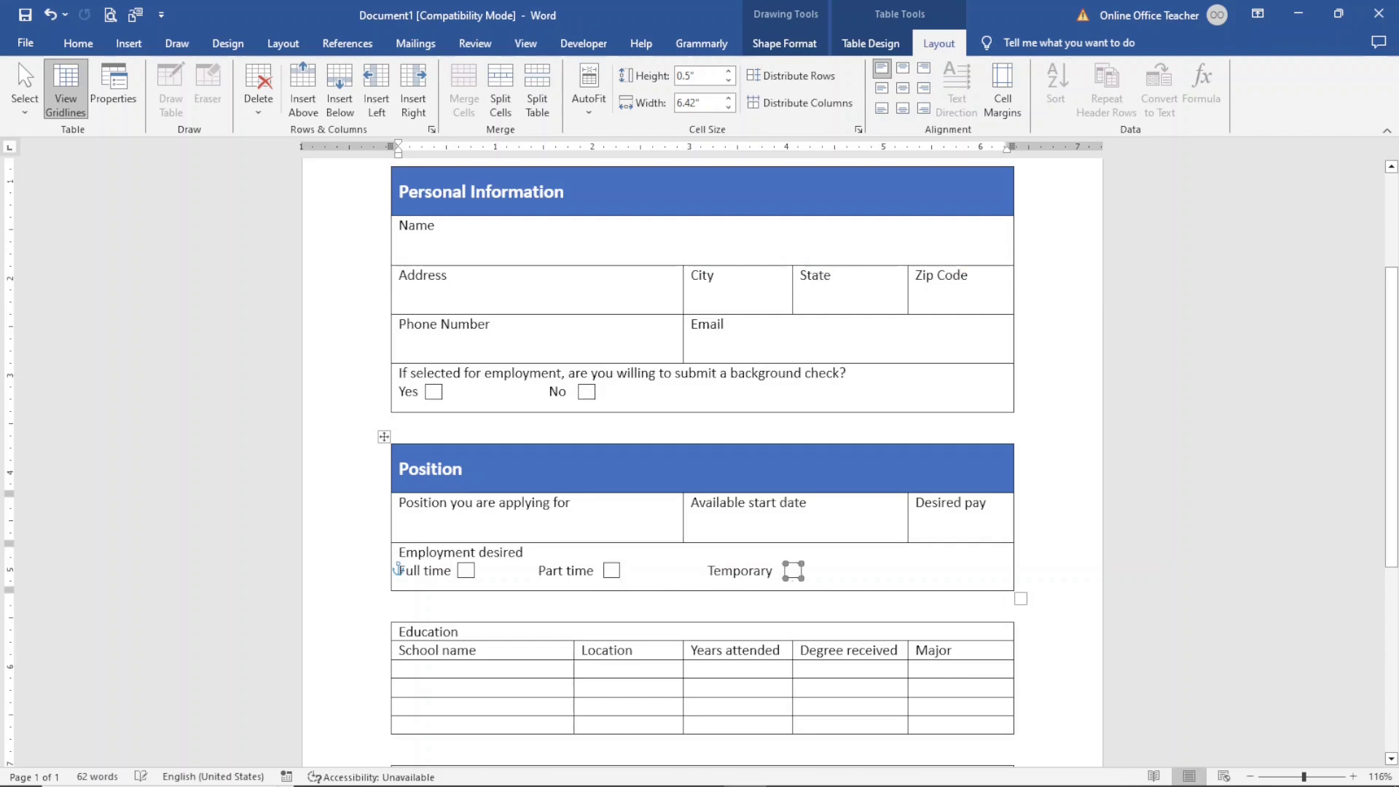
{"action": "left_click", "coordinate": [975, 603]}
- Set the row height of the whole Education table to 0.5"
{"action": "scroll", "coordinate": [590, 544], "scroll_direction": "down", "scroll_amount": 2}
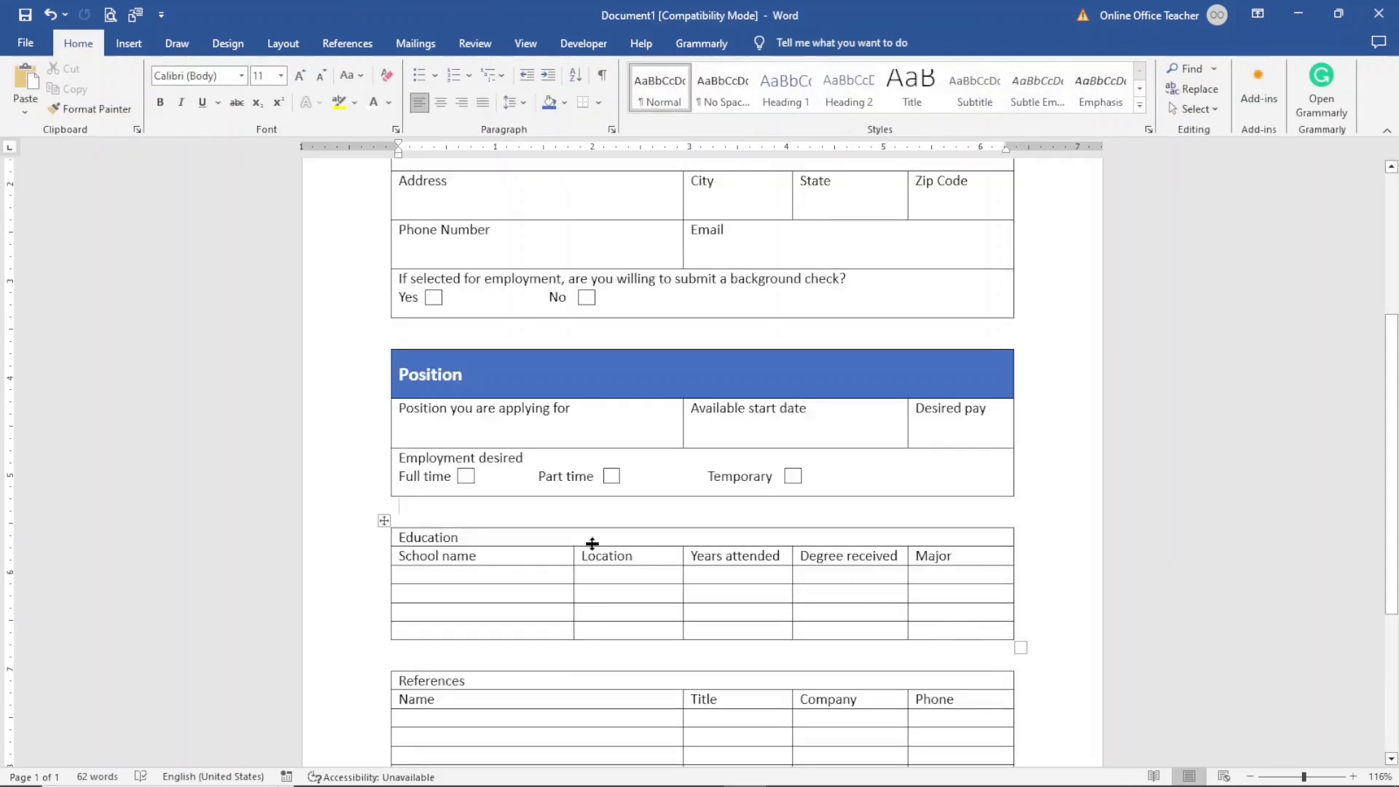
{"action": "left_click", "coordinate": [384, 520]}
{"action": "left_click", "coordinate": [850, 44]}
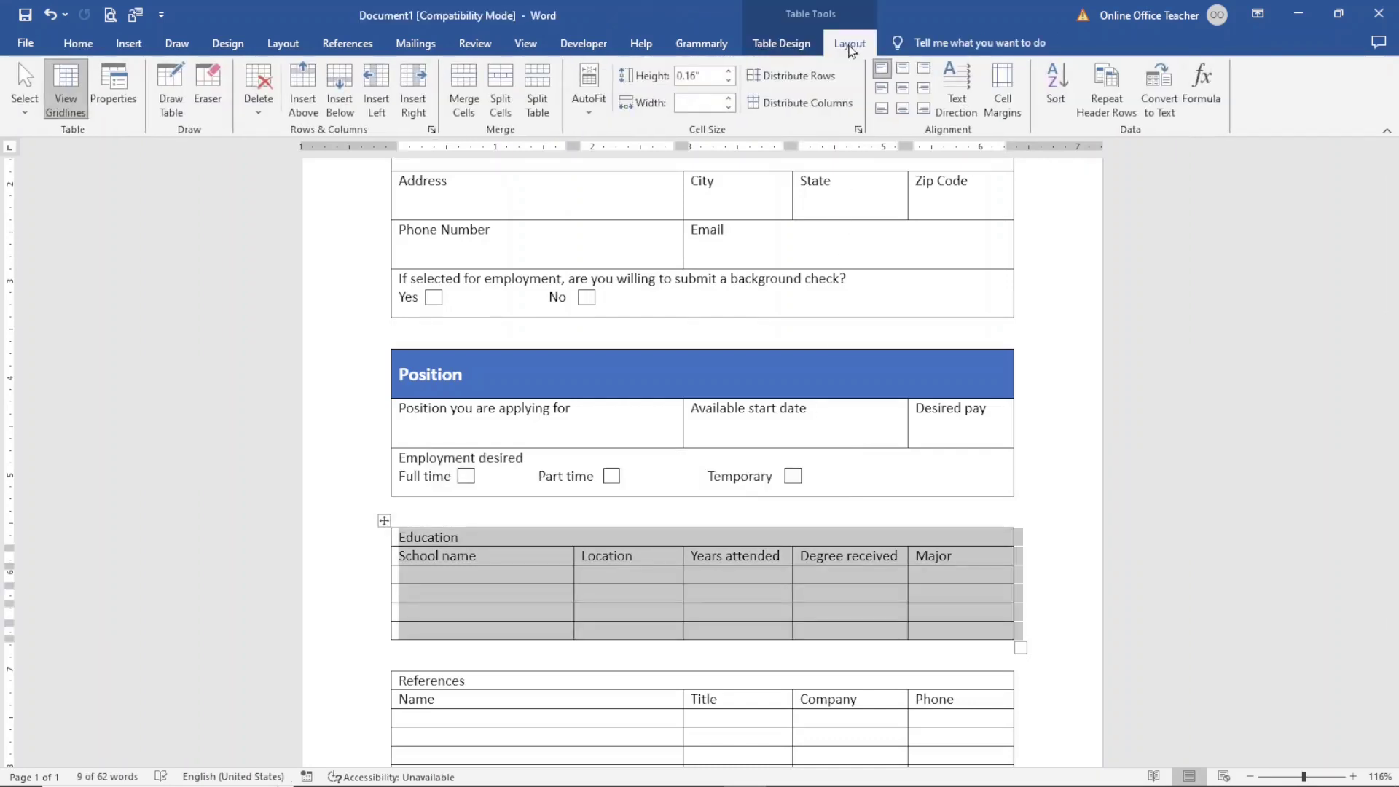
{"action": "left_click", "coordinate": [729, 72]}
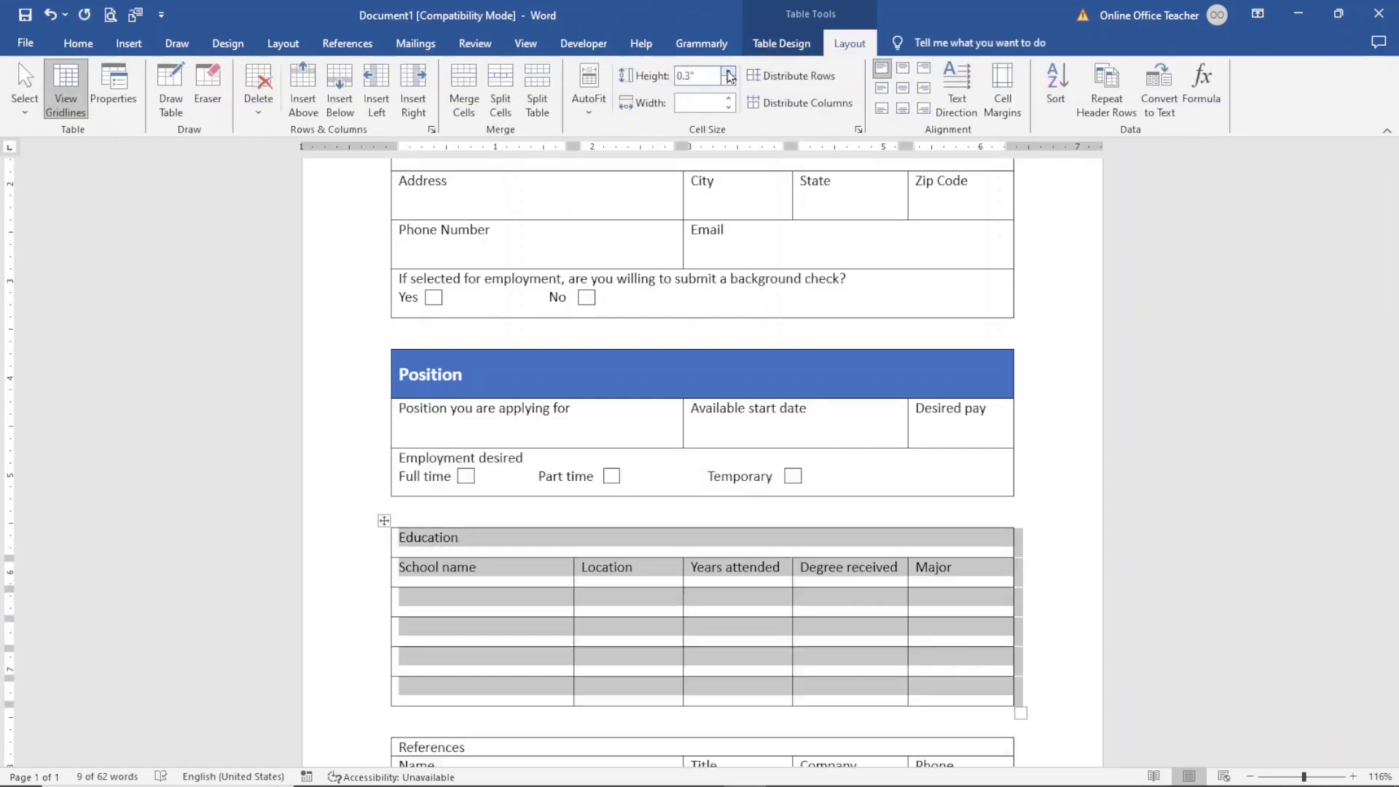
{"action": "left_click", "coordinate": [728, 72]}
{"action": "left_click", "coordinate": [728, 72]}
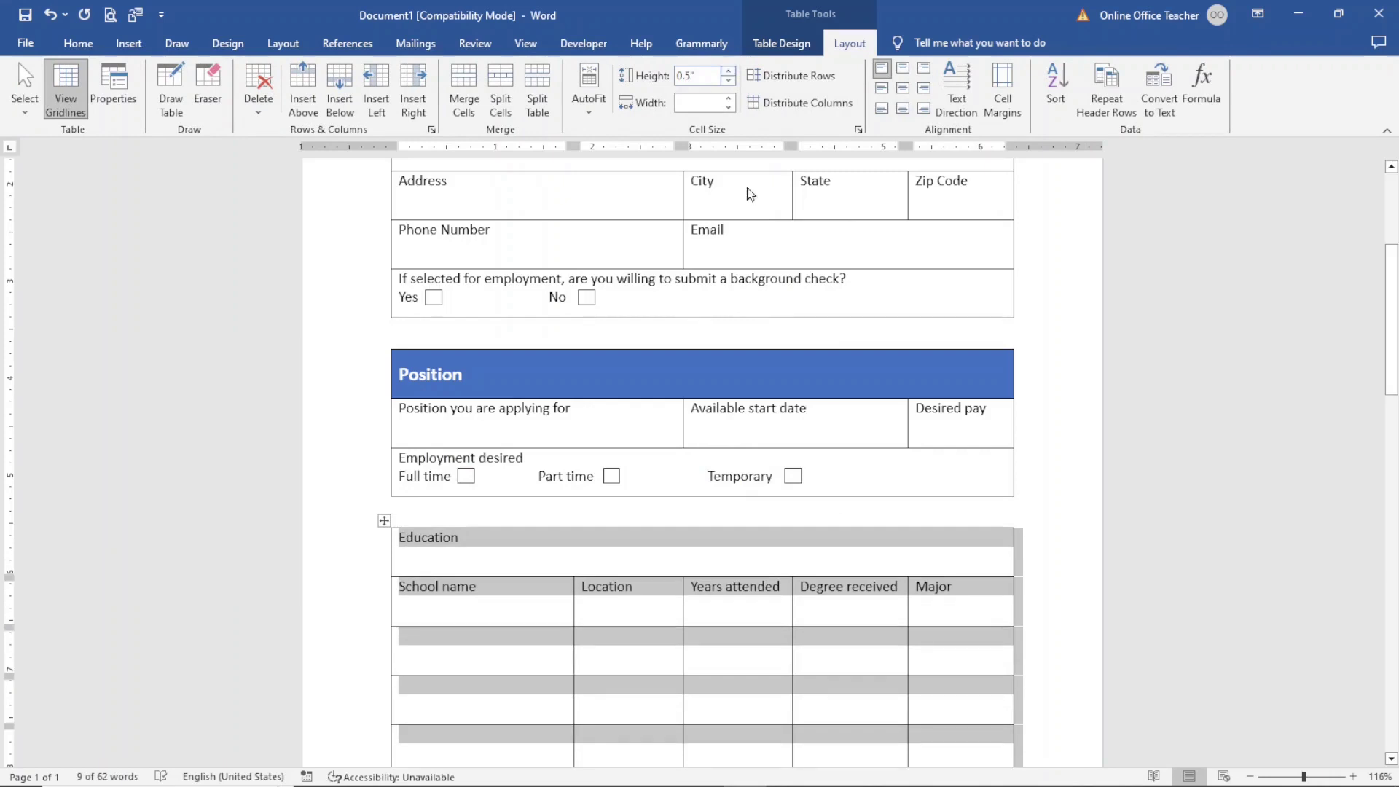
- Check how the tables fit on the page and reduce the Education table's row height to 0.4"
{"action": "scroll", "coordinate": [867, 554], "scroll_direction": "down", "scroll_amount": 10}
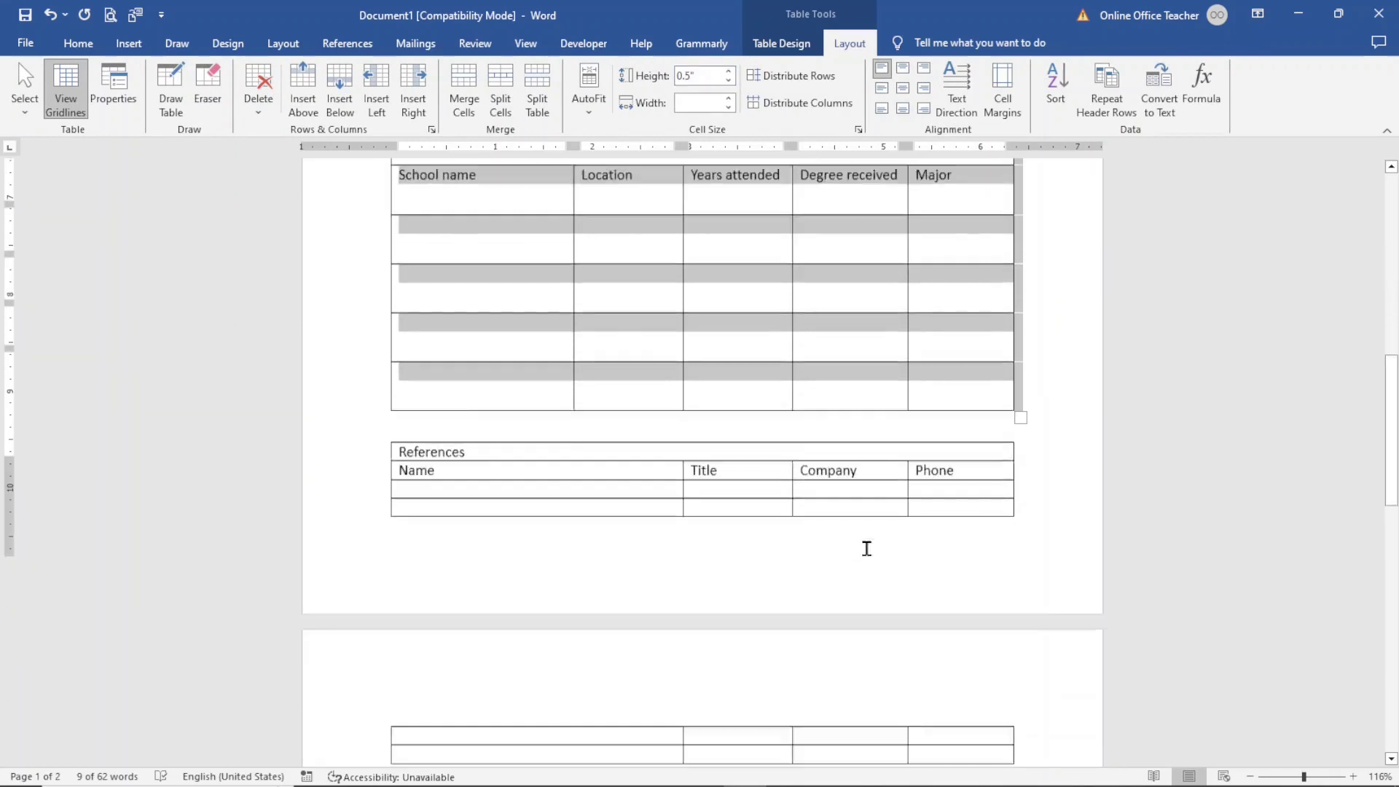
{"action": "scroll", "coordinate": [867, 549], "scroll_direction": "down", "scroll_amount": 1}
{"action": "scroll", "coordinate": [867, 549], "scroll_direction": "up", "scroll_amount": 2}
{"action": "scroll", "coordinate": [868, 549], "scroll_direction": "down", "scroll_amount": 3}
{"action": "scroll", "coordinate": [867, 548], "scroll_direction": "up", "scroll_amount": 2}
{"action": "scroll", "coordinate": [866, 548], "scroll_direction": "up", "scroll_amount": 8}
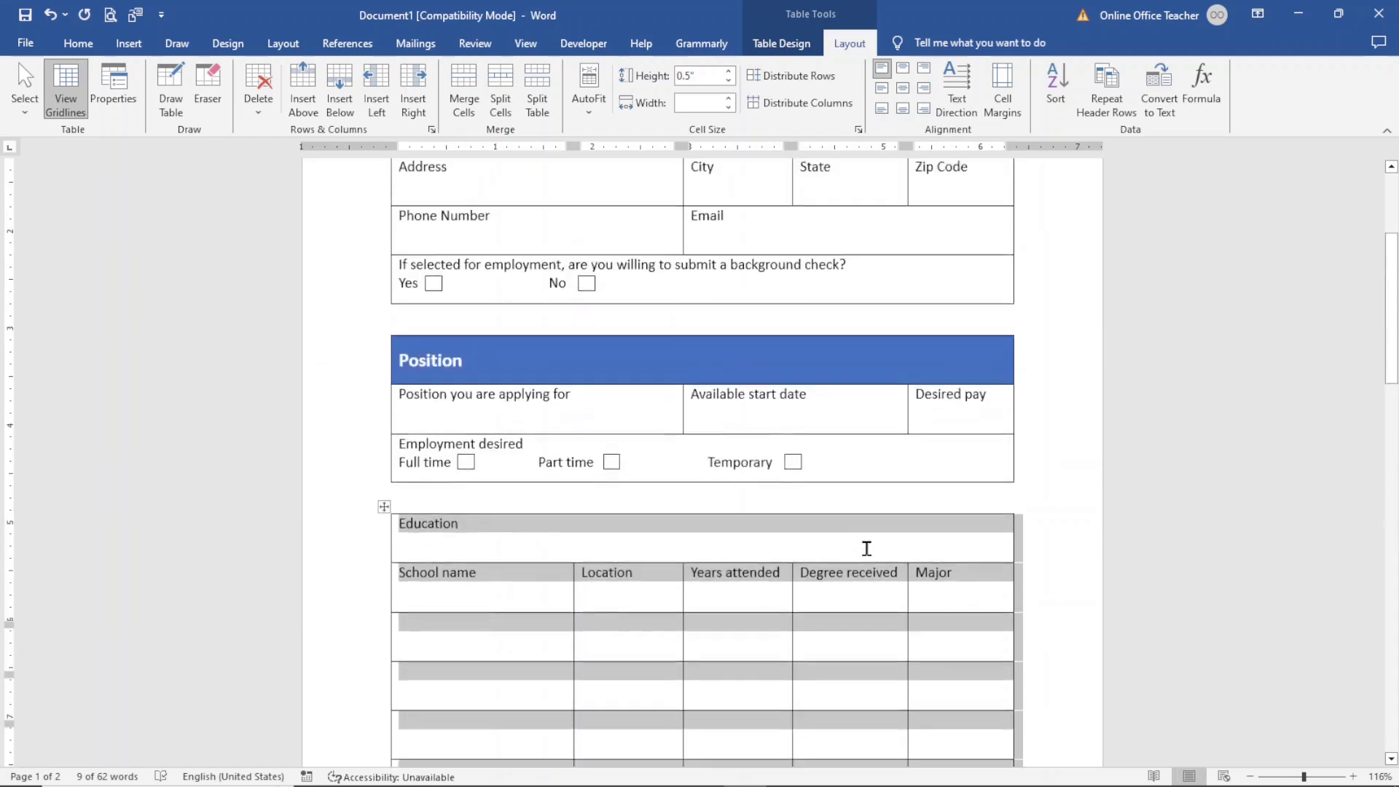
{"action": "left_click", "coordinate": [728, 80]}
- Reduce the row height of the whole Position table to 0.4"
{"action": "scroll", "coordinate": [858, 560], "scroll_direction": "down", "scroll_amount": 4}
{"action": "scroll", "coordinate": [858, 557], "scroll_direction": "up", "scroll_amount": 6}
{"action": "scroll", "coordinate": [857, 554], "scroll_direction": "up", "scroll_amount": 1}
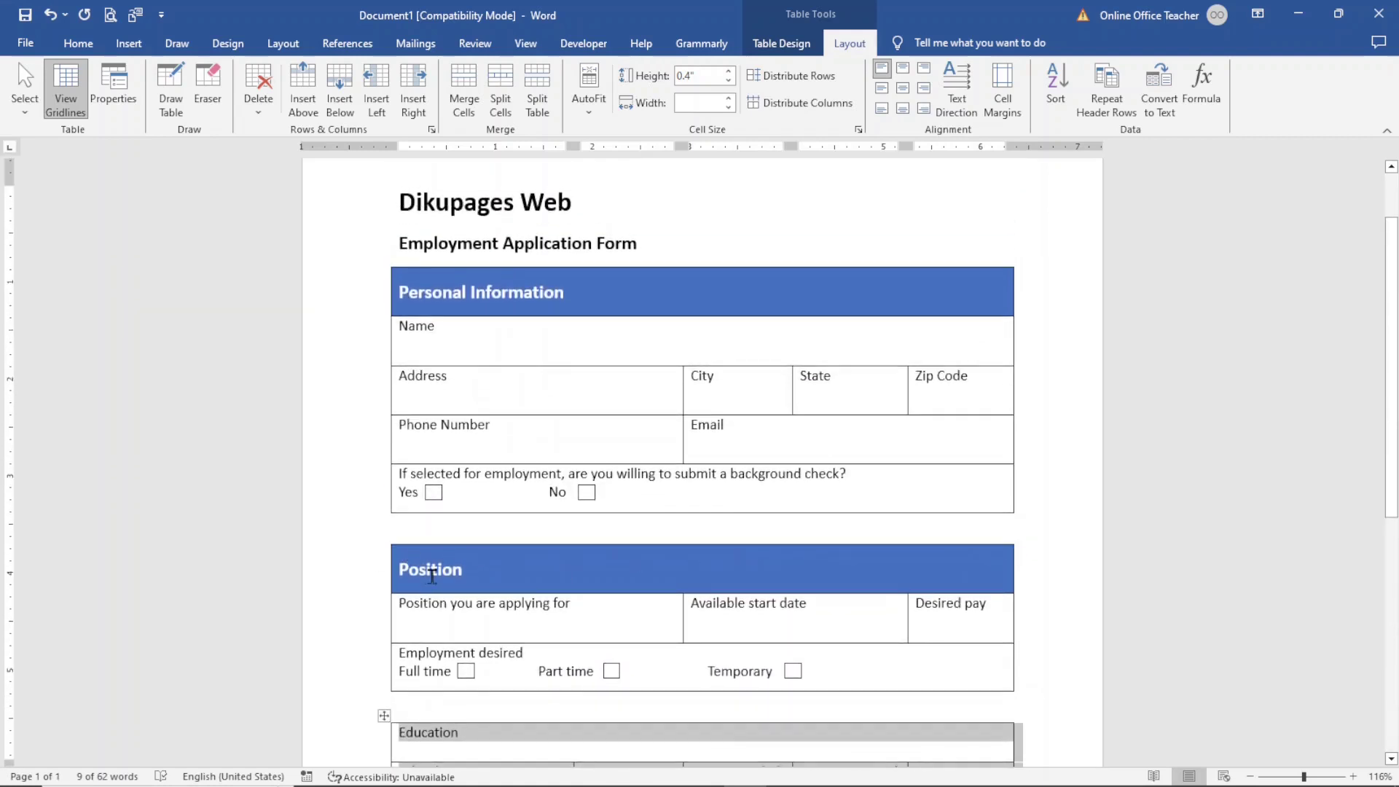
{"action": "left_click", "coordinate": [432, 576]}
{"action": "left_click", "coordinate": [384, 537]}
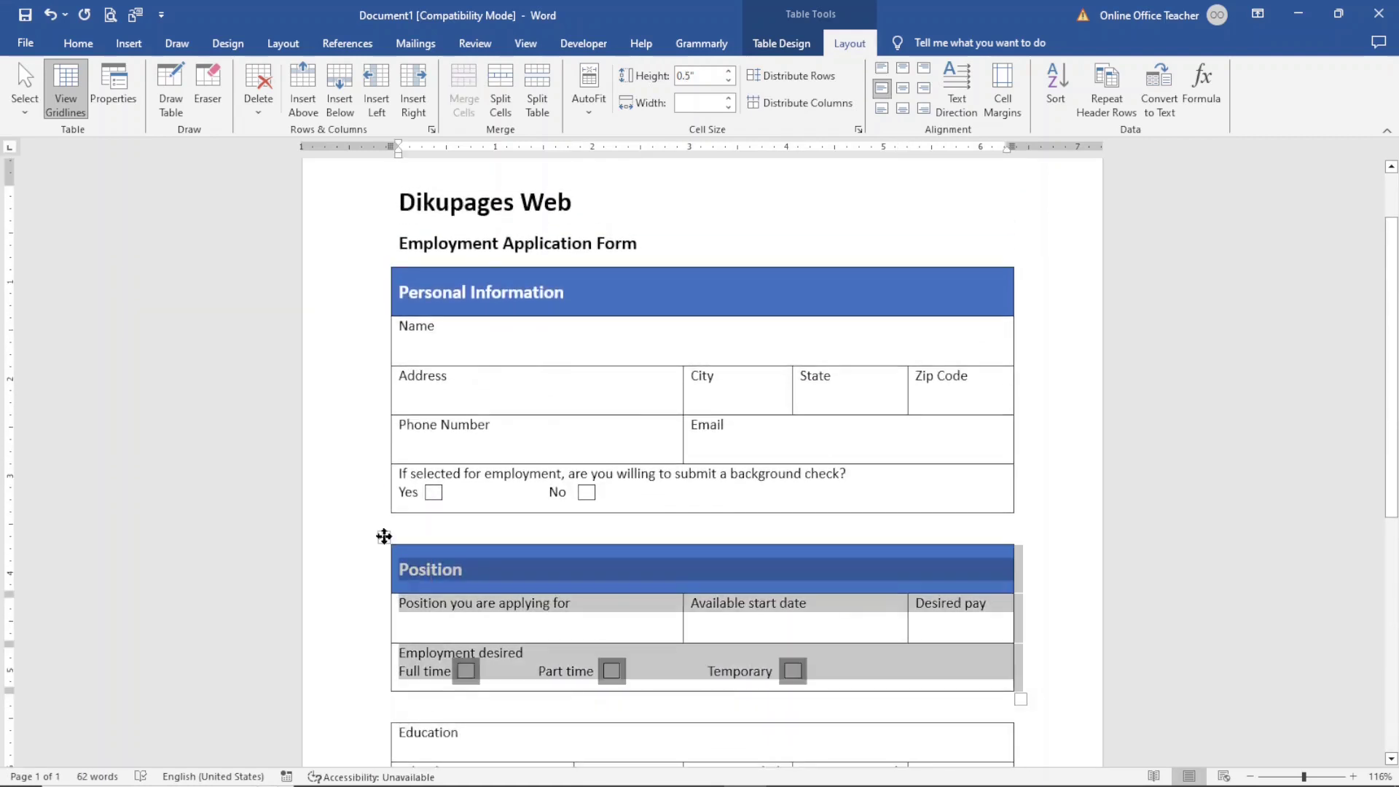
{"action": "left_click", "coordinate": [729, 82]}
- Reduce the row height of the whole Personal Information table to 0.4"
{"action": "left_click", "coordinate": [440, 329]}
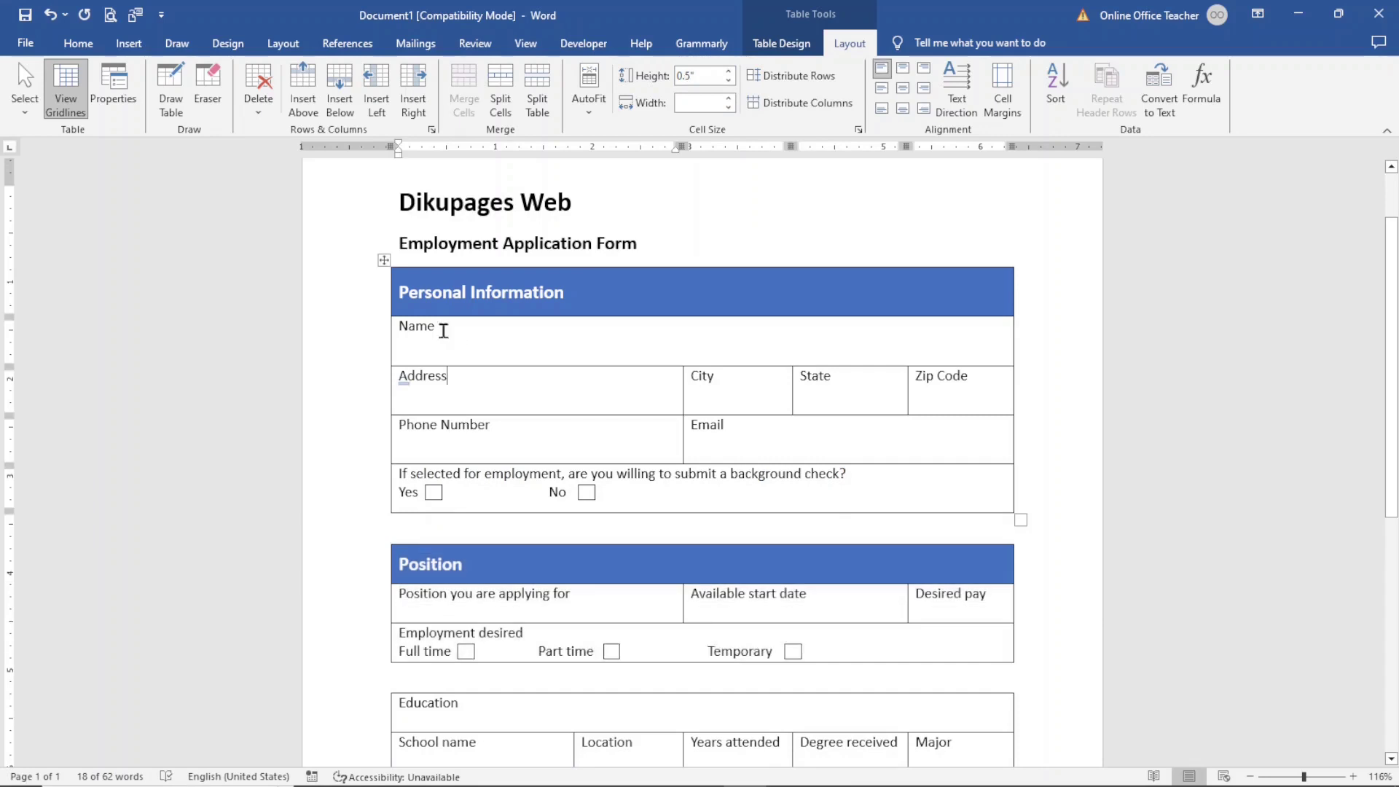
{"action": "left_click", "coordinate": [384, 260]}
{"action": "left_click", "coordinate": [728, 79]}
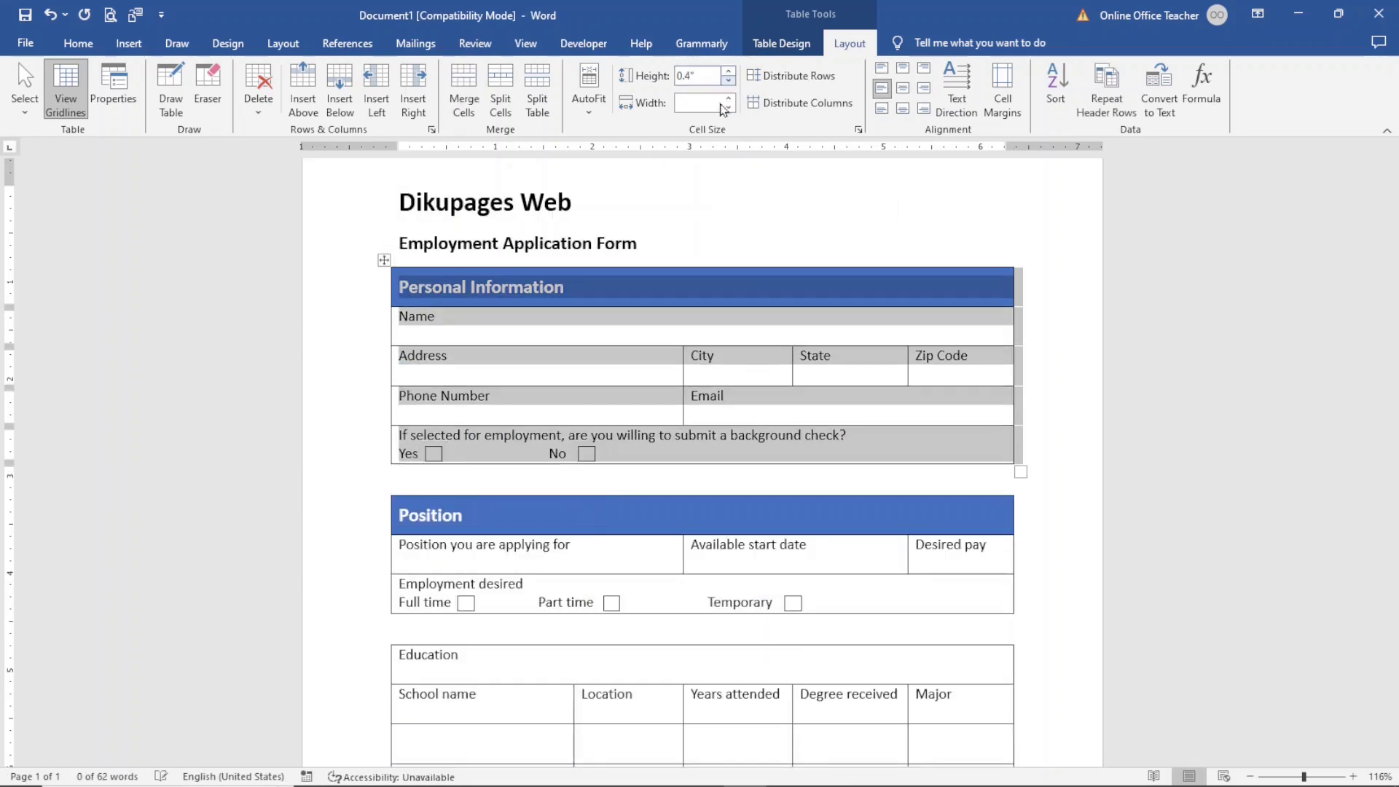
- Set the row height of the whole References table to 0.4" and check how it fits on the page
{"action": "scroll", "coordinate": [791, 452], "scroll_direction": "down", "scroll_amount": 4}
{"action": "scroll", "coordinate": [791, 452], "scroll_direction": "up", "scroll_amount": 2}
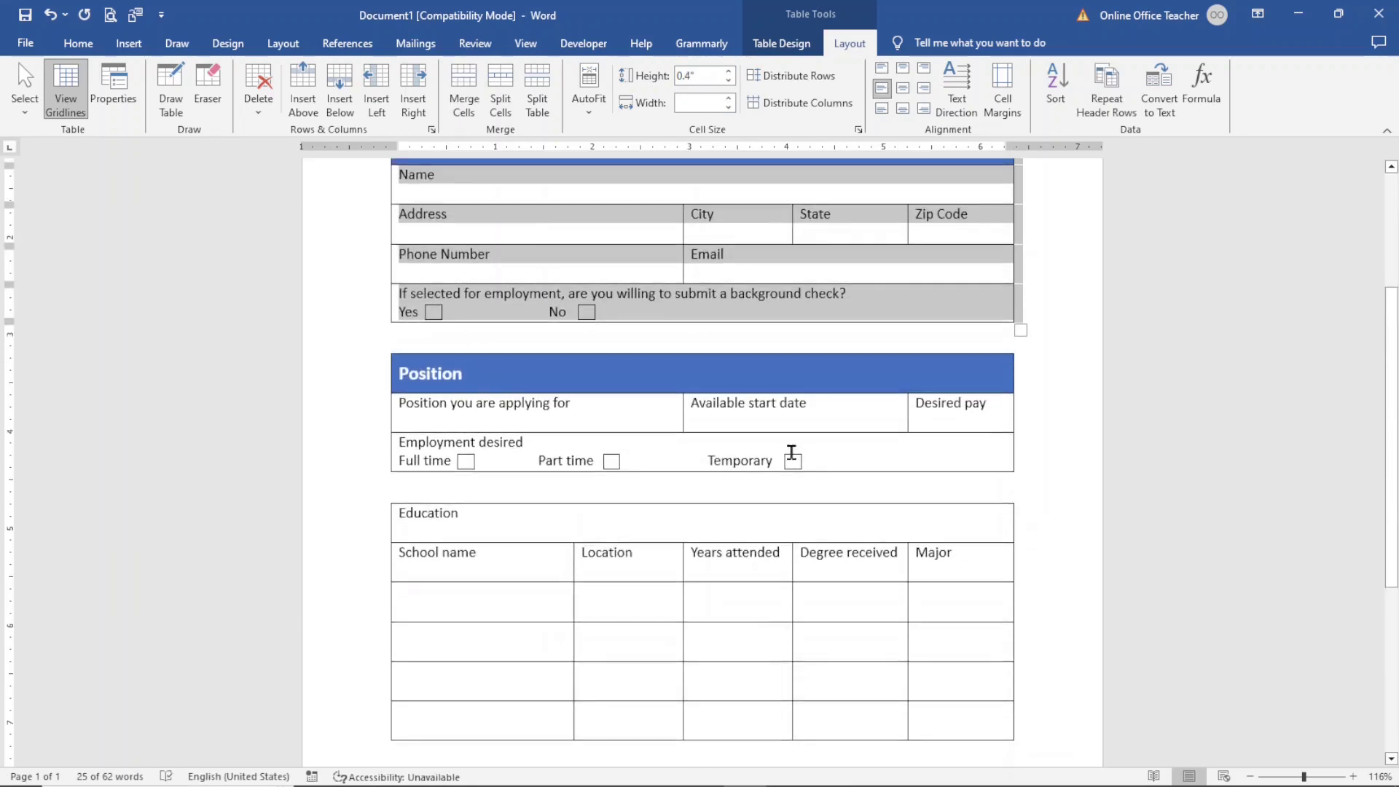
{"action": "scroll", "coordinate": [791, 453], "scroll_direction": "down", "scroll_amount": 4}
{"action": "left_click", "coordinate": [437, 515]}
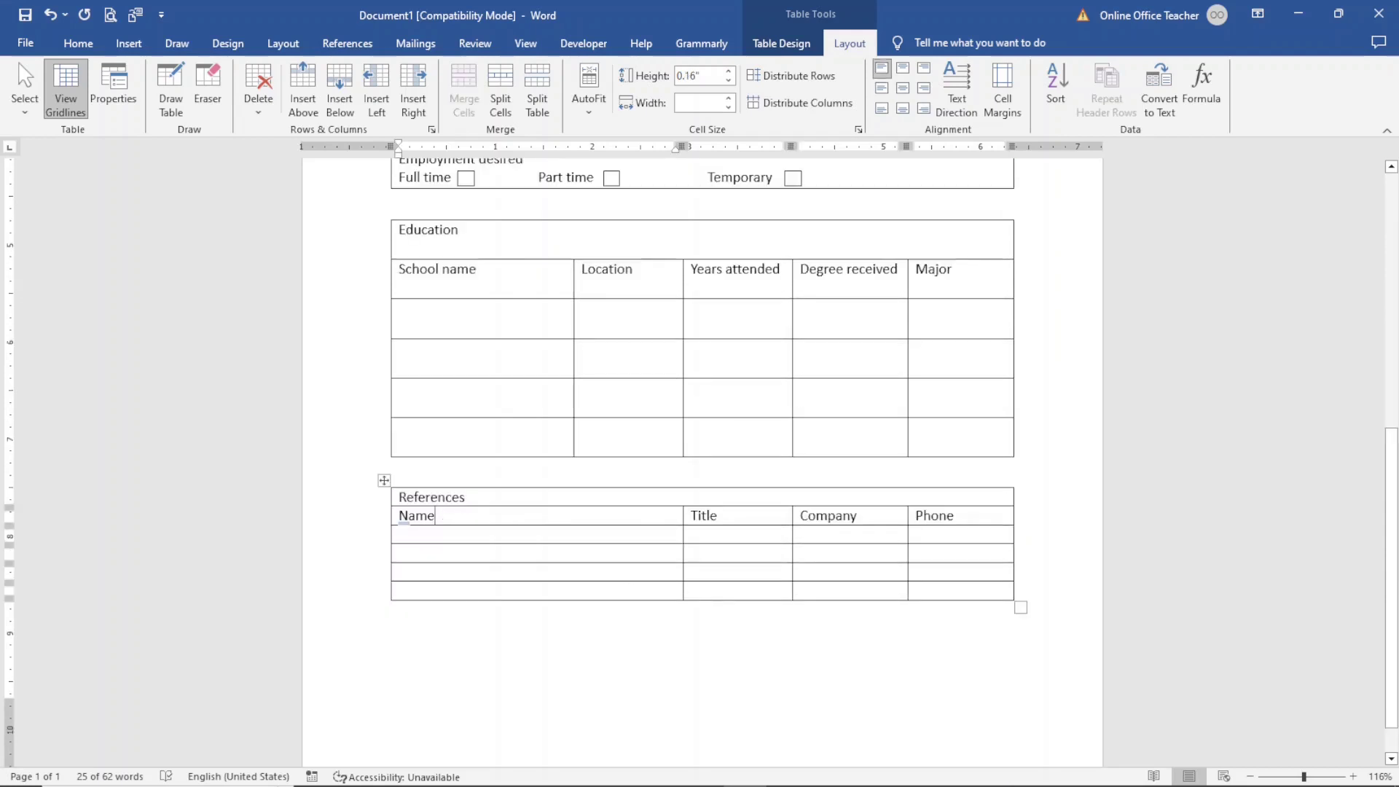
{"action": "left_click", "coordinate": [384, 480]}
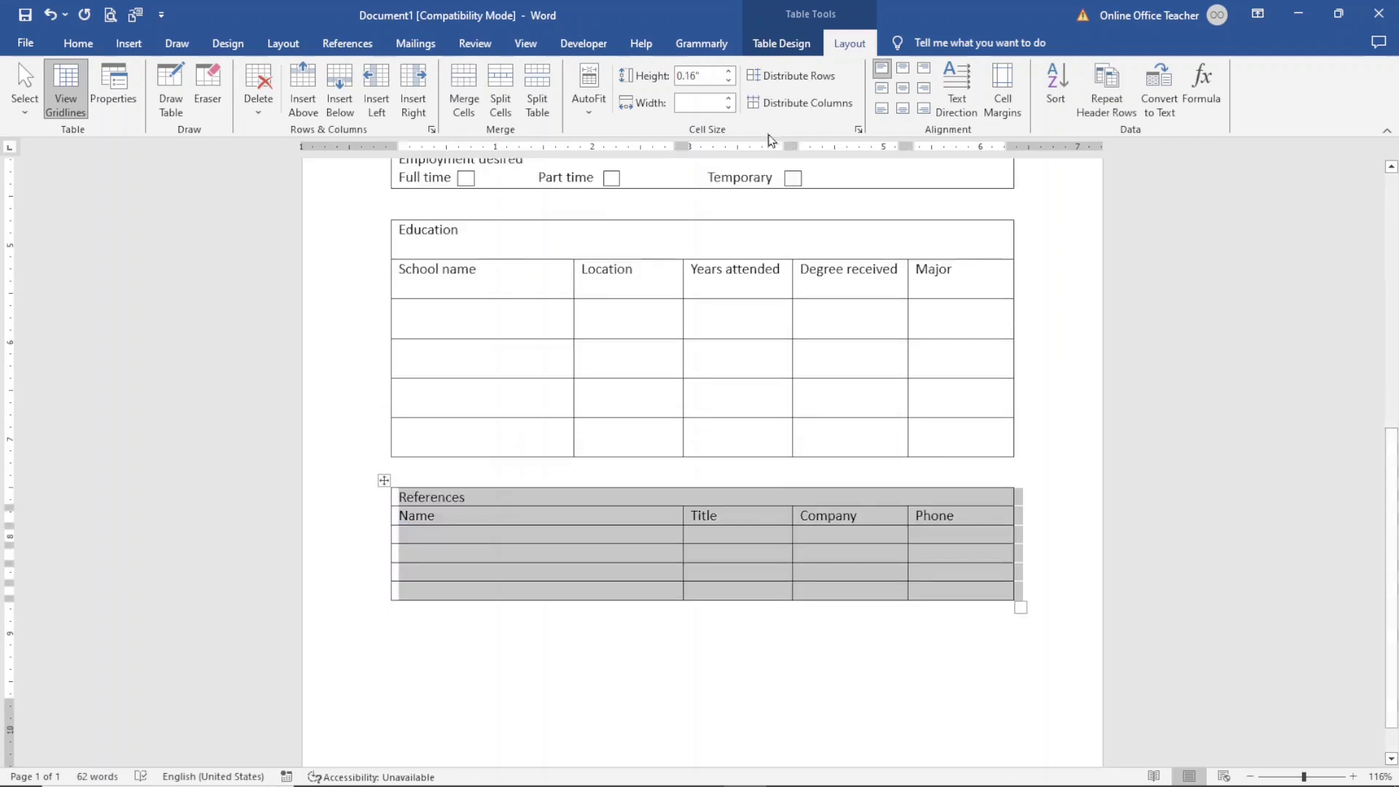
{"action": "left_click", "coordinate": [729, 72]}
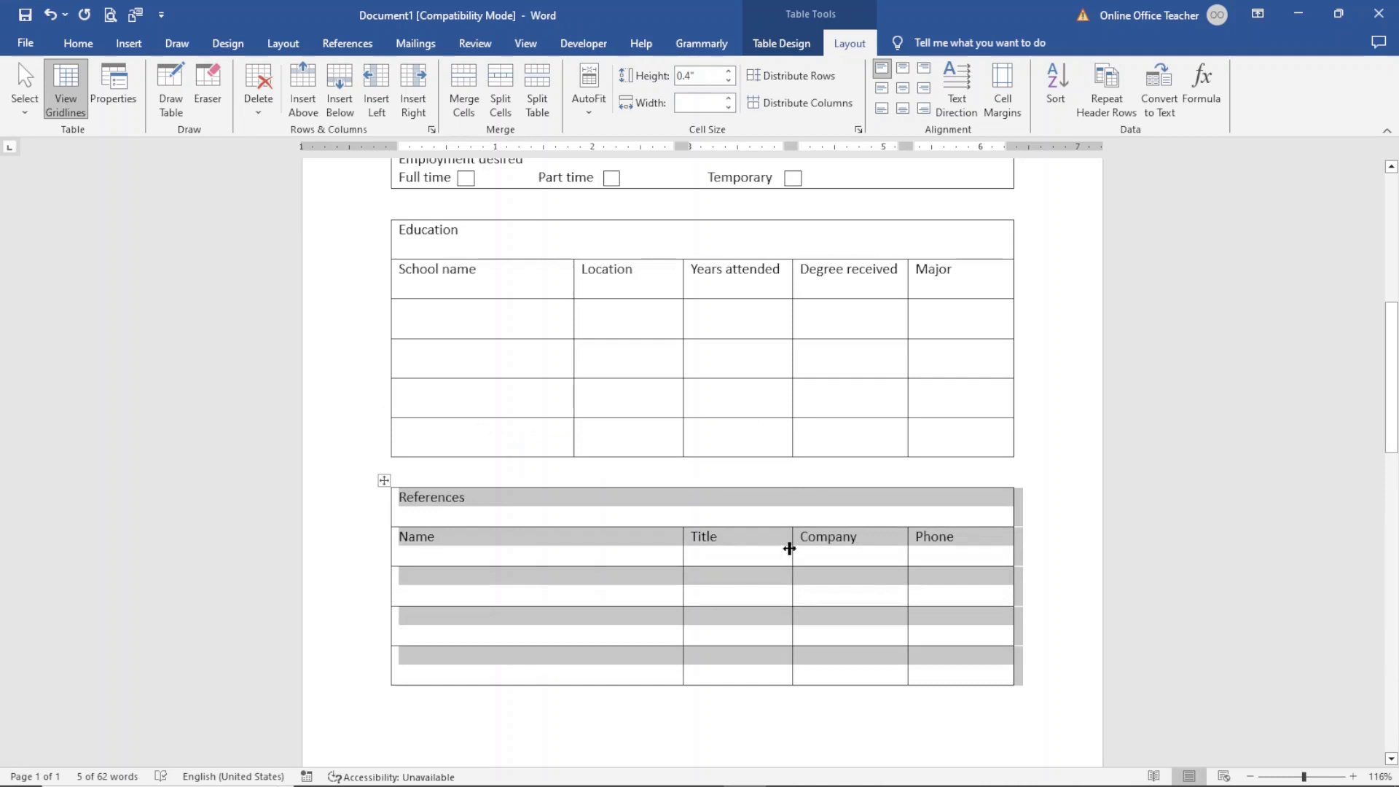
{"action": "scroll", "coordinate": [789, 546], "scroll_direction": "down", "scroll_amount": 5}
{"action": "key", "text": "ctrl+z"}
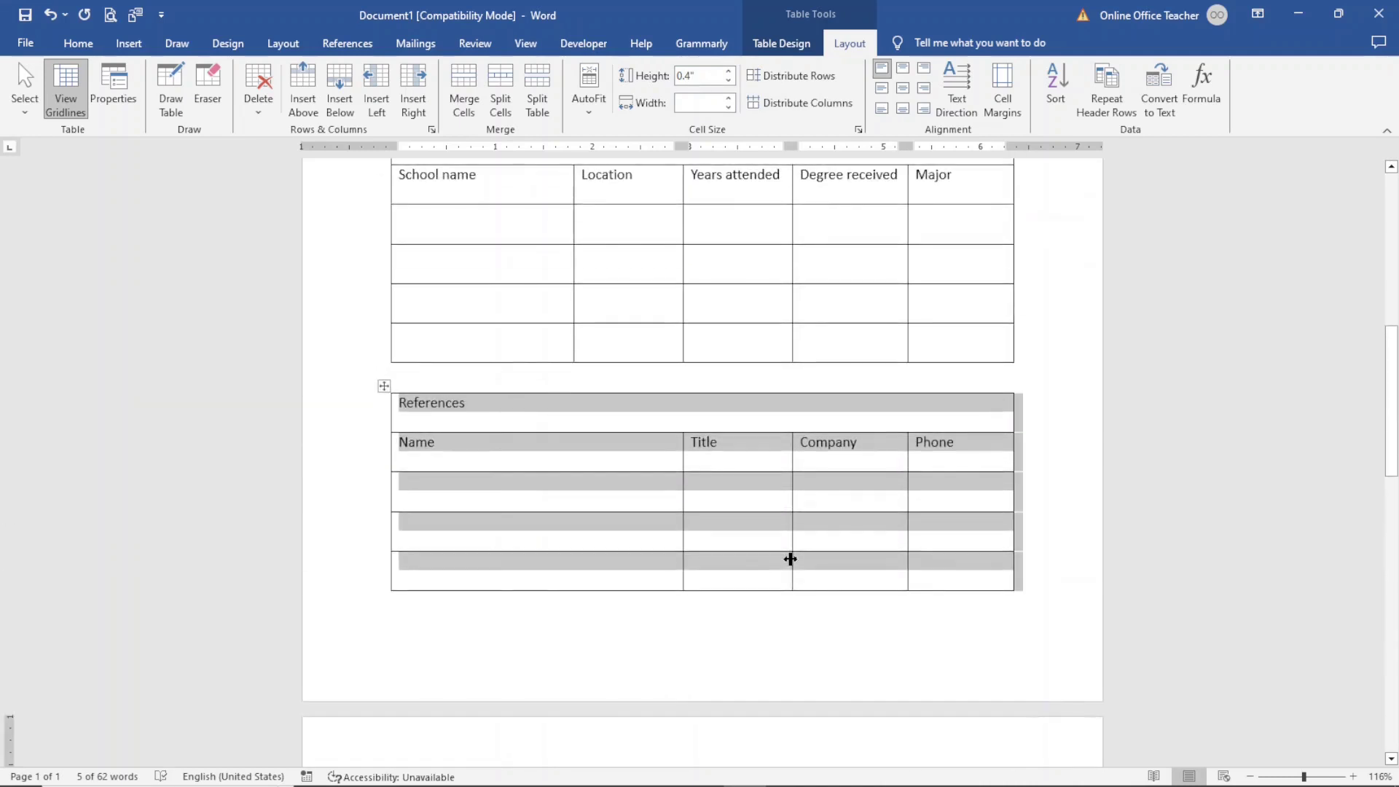
{"action": "key", "text": "ctrl+y"}
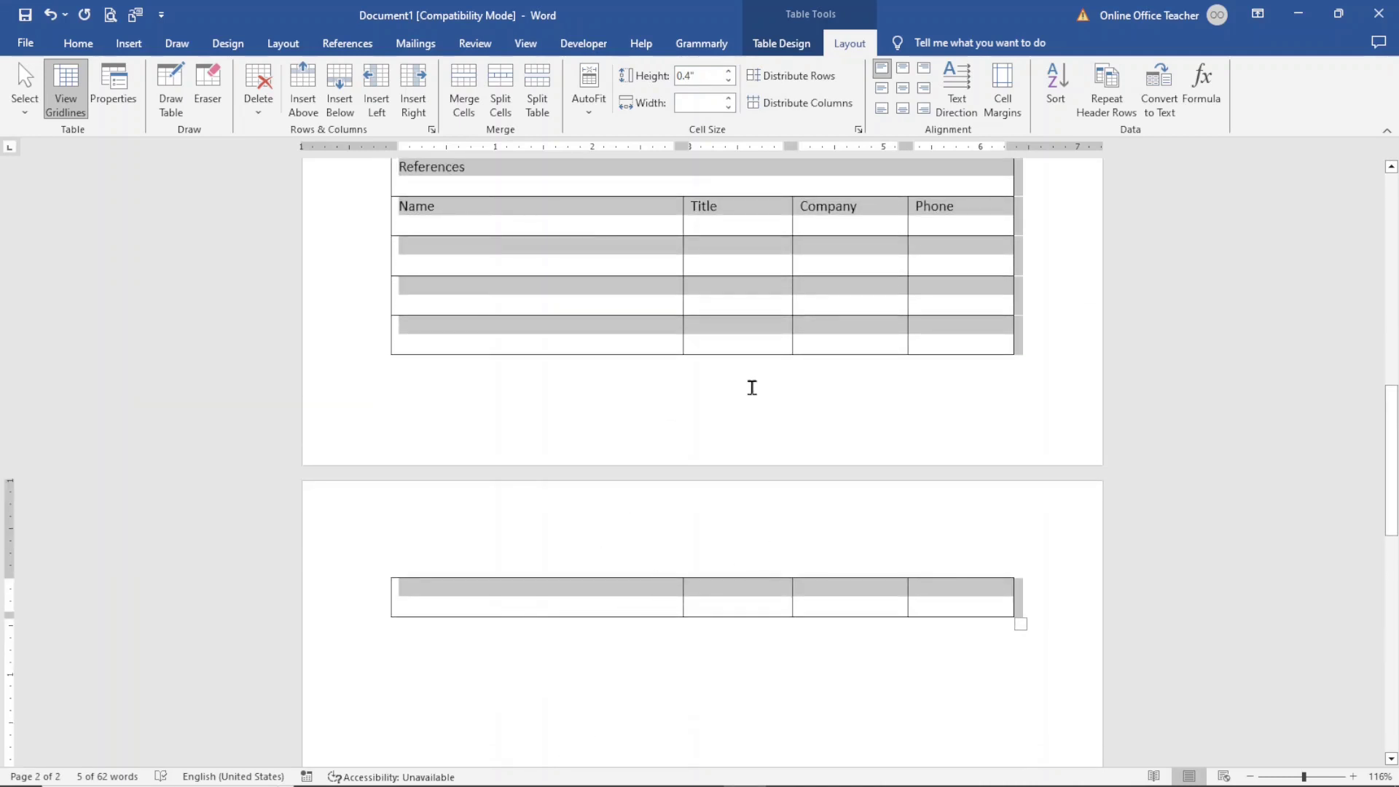
{"action": "left_click", "coordinate": [691, 332]}
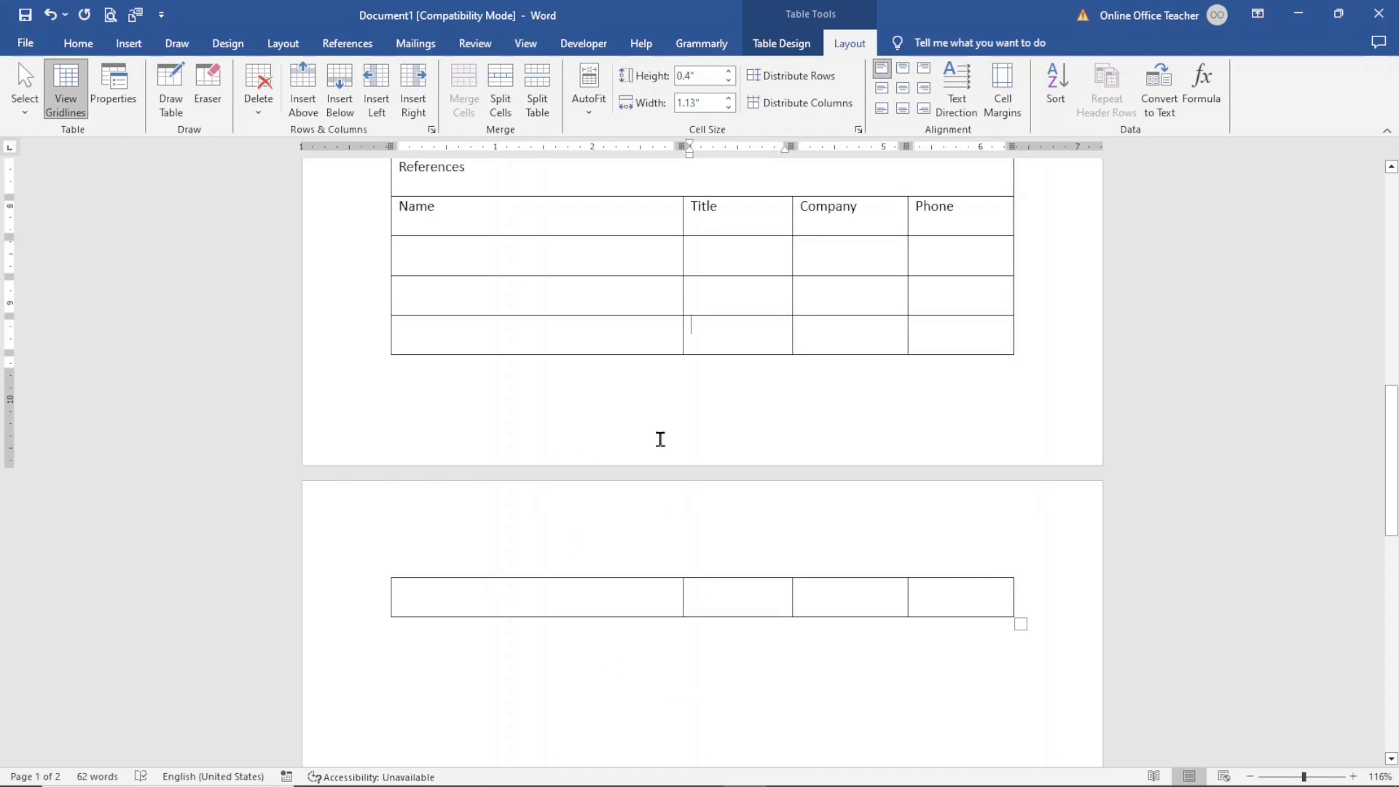
- Align the Education heading centre-left in its cell and fill the heading row with the same blue shading
{"action": "scroll", "coordinate": [660, 439], "scroll_direction": "up", "scroll_amount": 7}
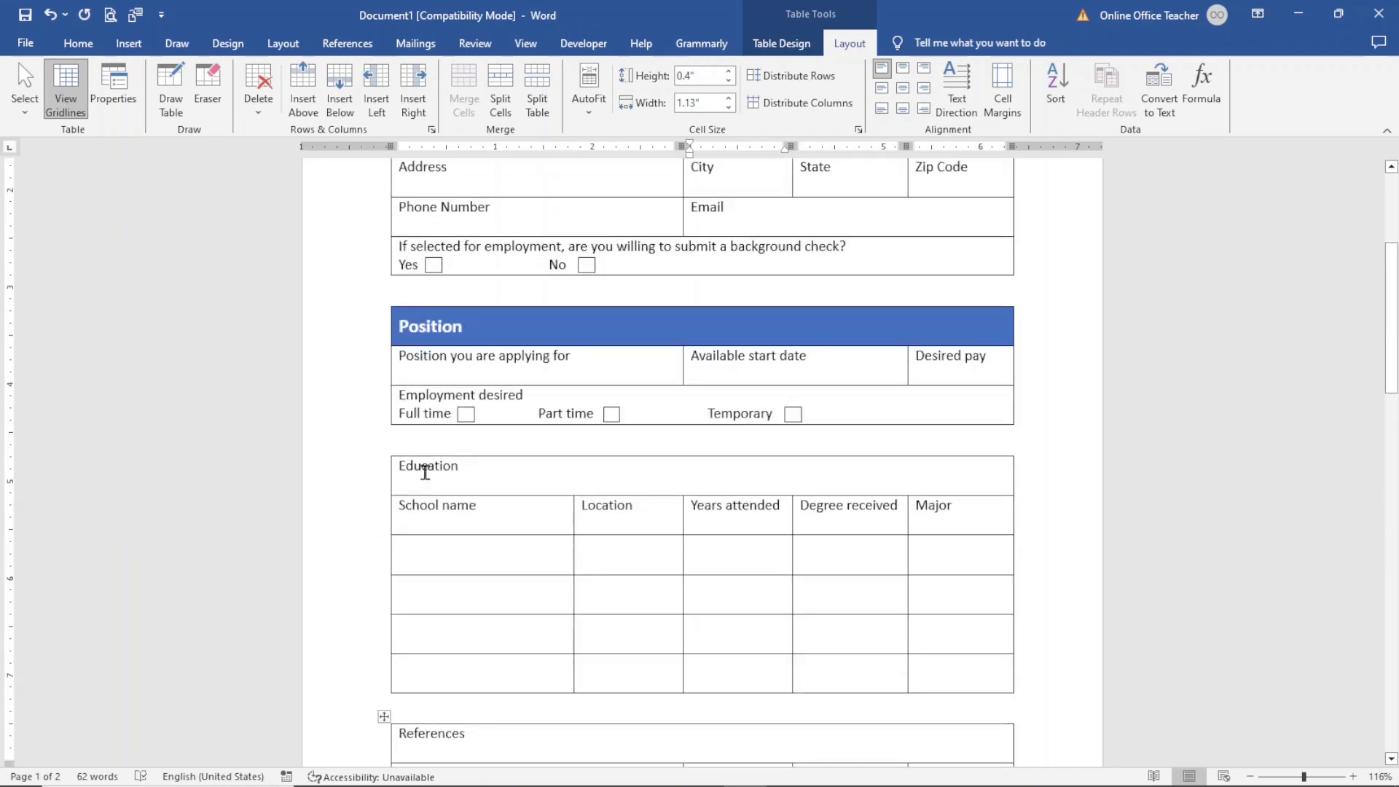
{"action": "left_click_drag", "start_coordinate": [461, 465], "coordinate": [398, 466]}
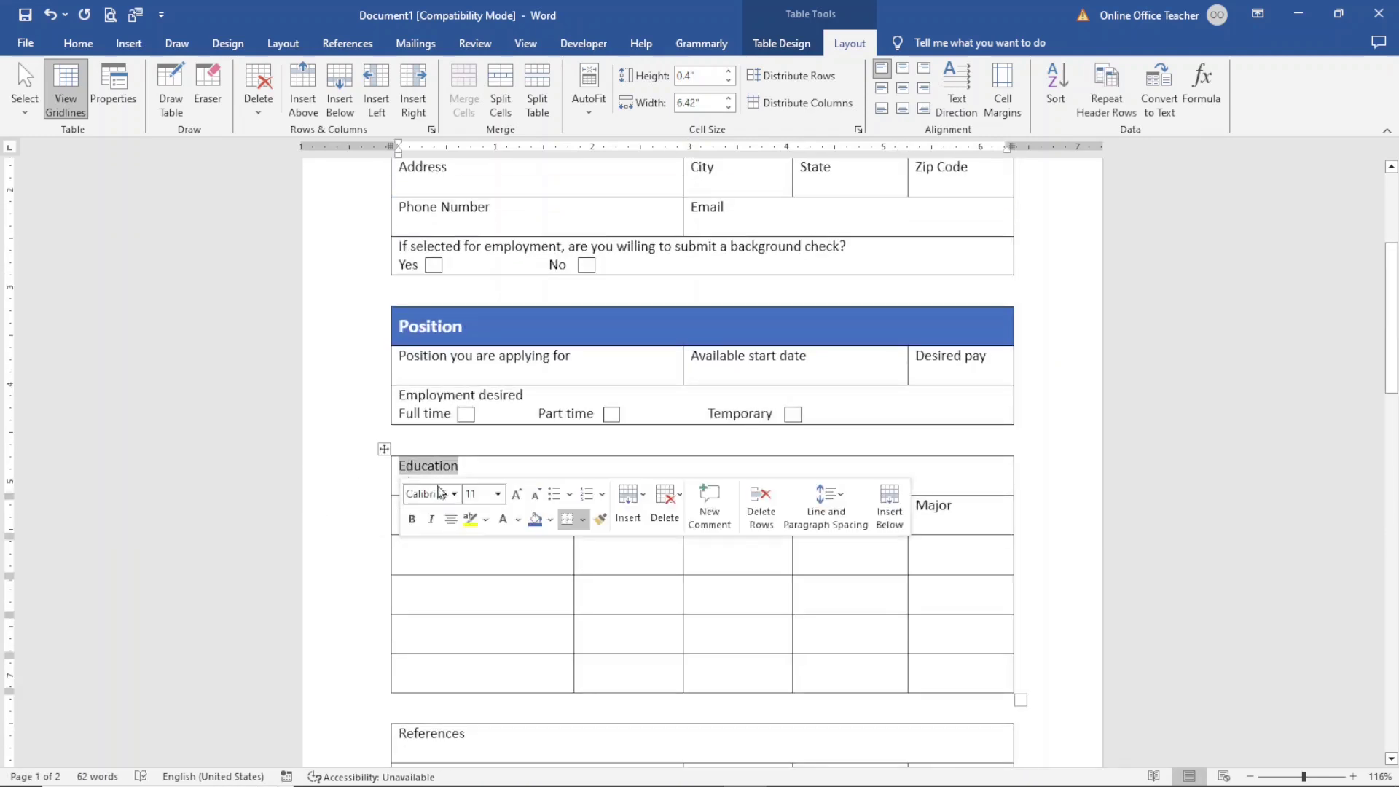
{"action": "left_click", "coordinate": [883, 91]}
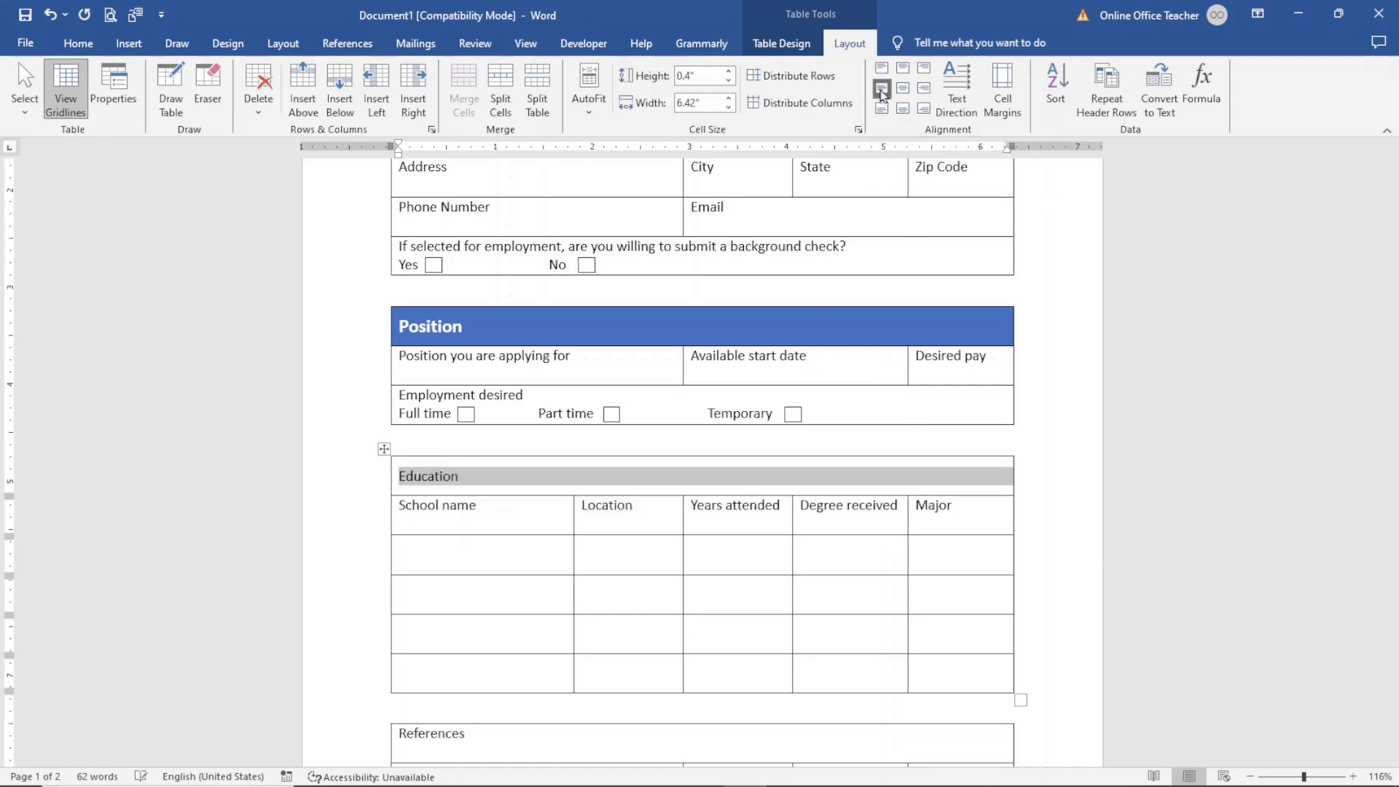
{"action": "left_click", "coordinate": [782, 45]}
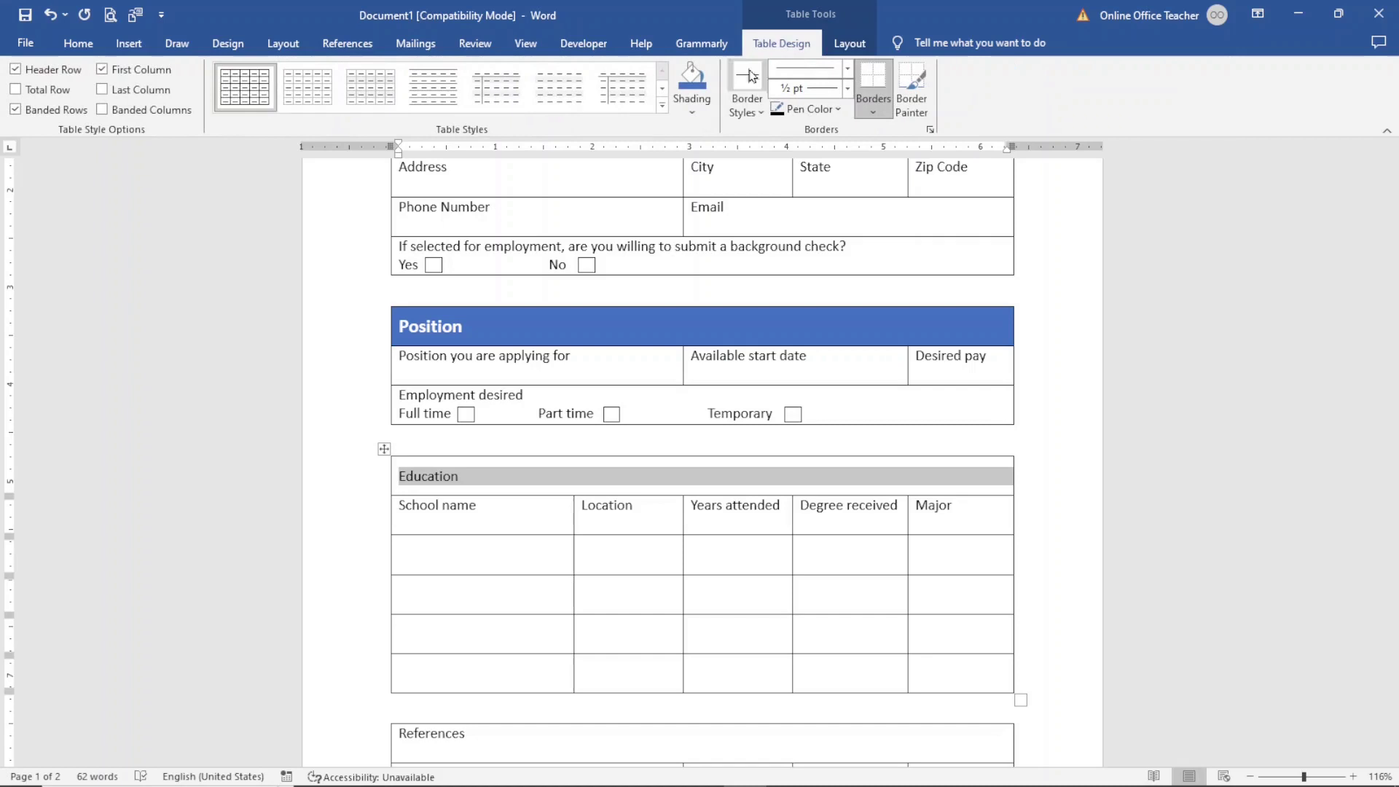
{"action": "left_click", "coordinate": [694, 78]}
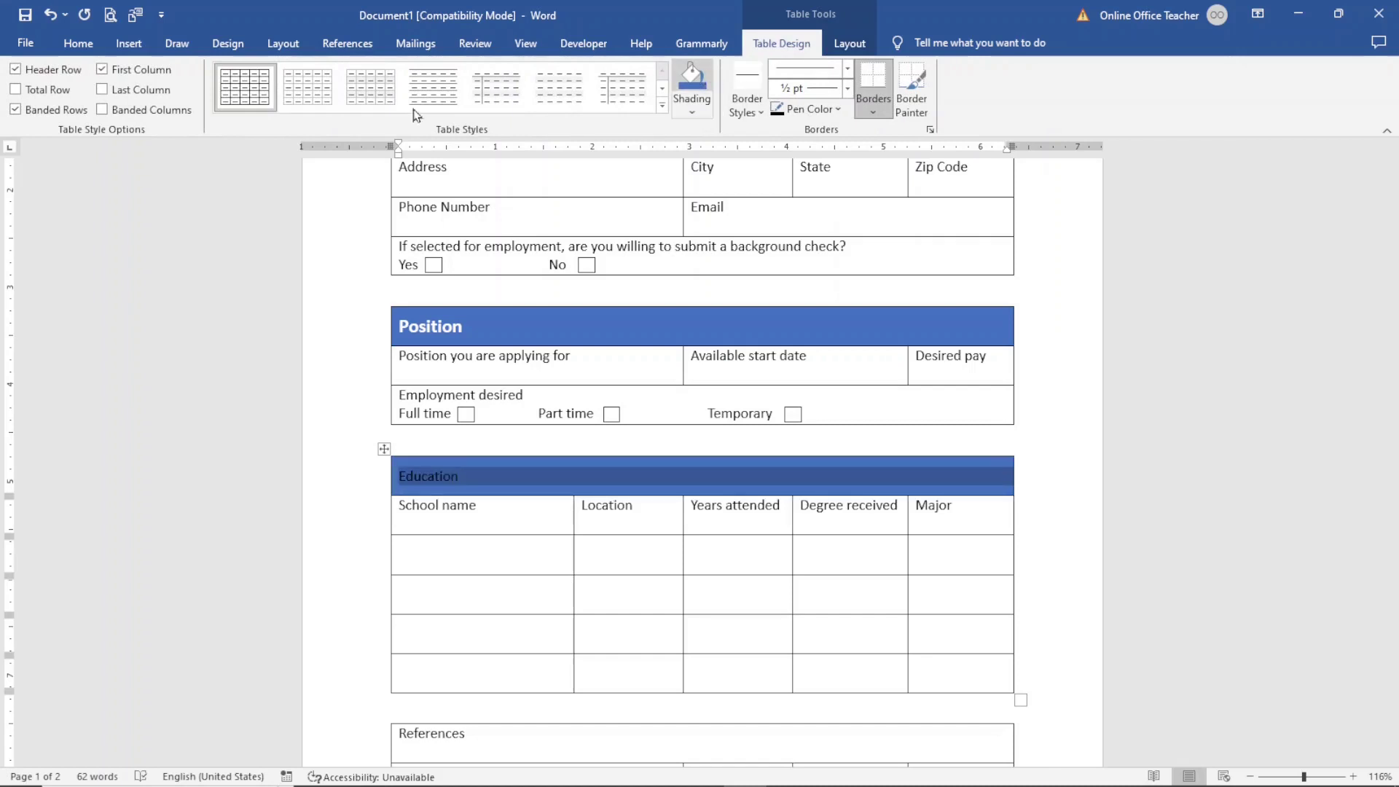
- Format the Education heading as bold white text at 14 pt
{"action": "left_click", "coordinate": [79, 46]}
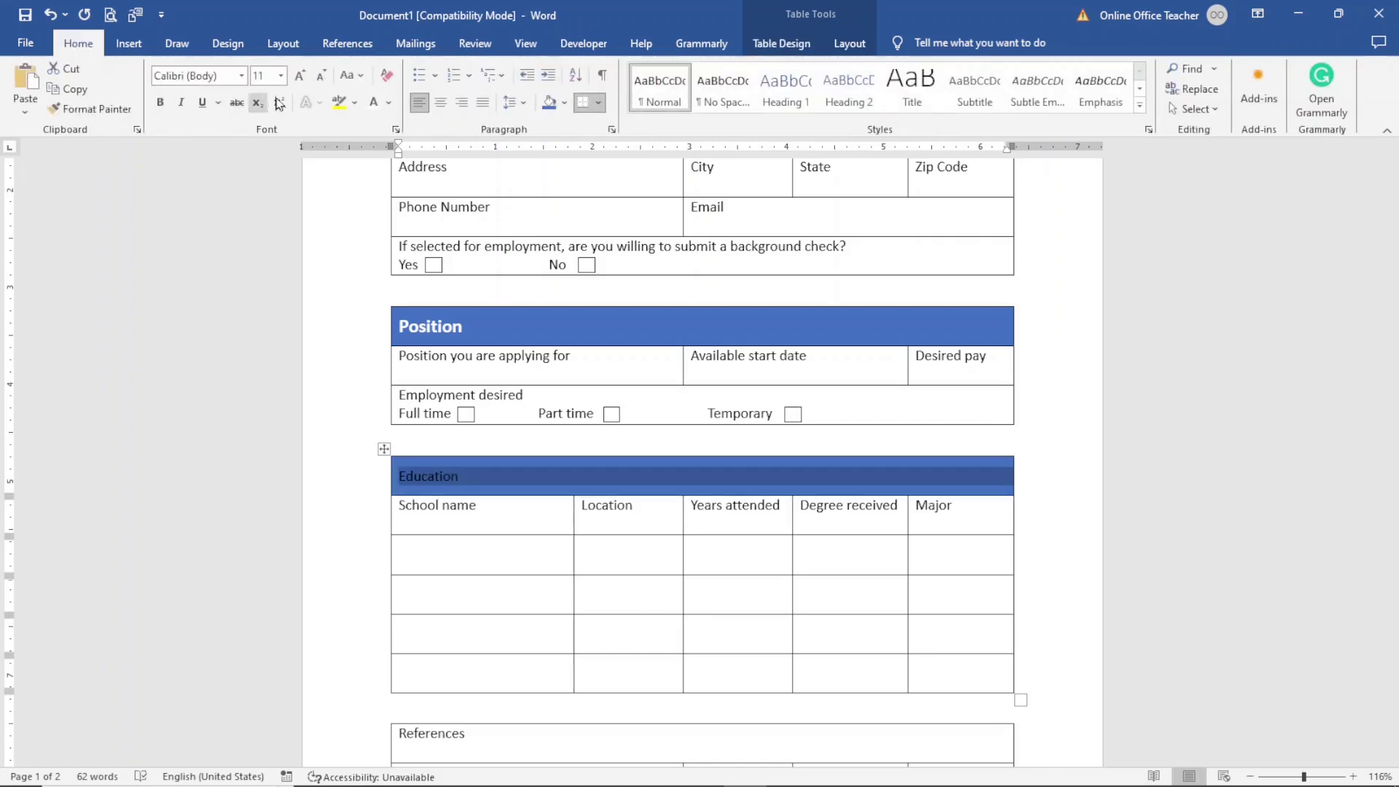
{"action": "left_click", "coordinate": [302, 82]}
{"action": "left_click", "coordinate": [302, 82]}
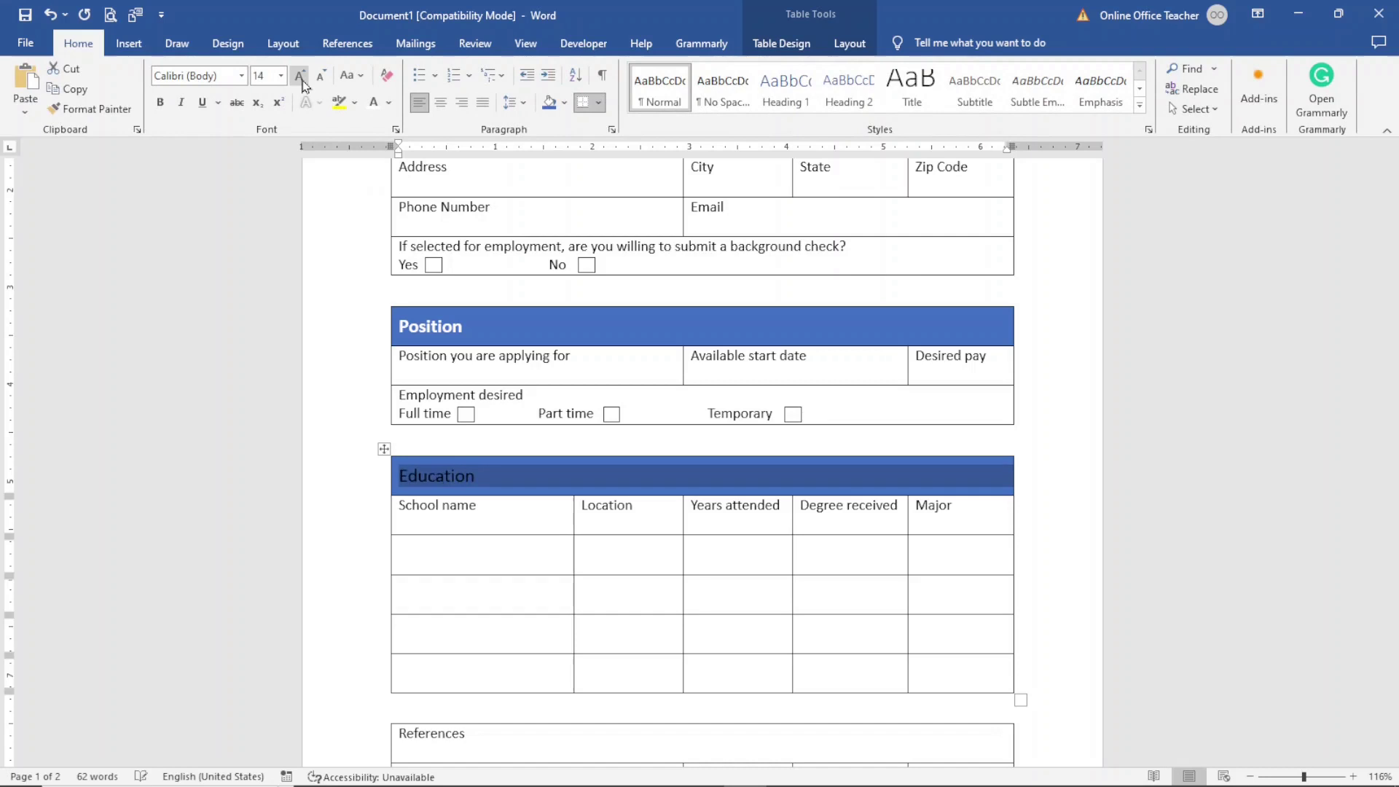
{"action": "left_click", "coordinate": [160, 102]}
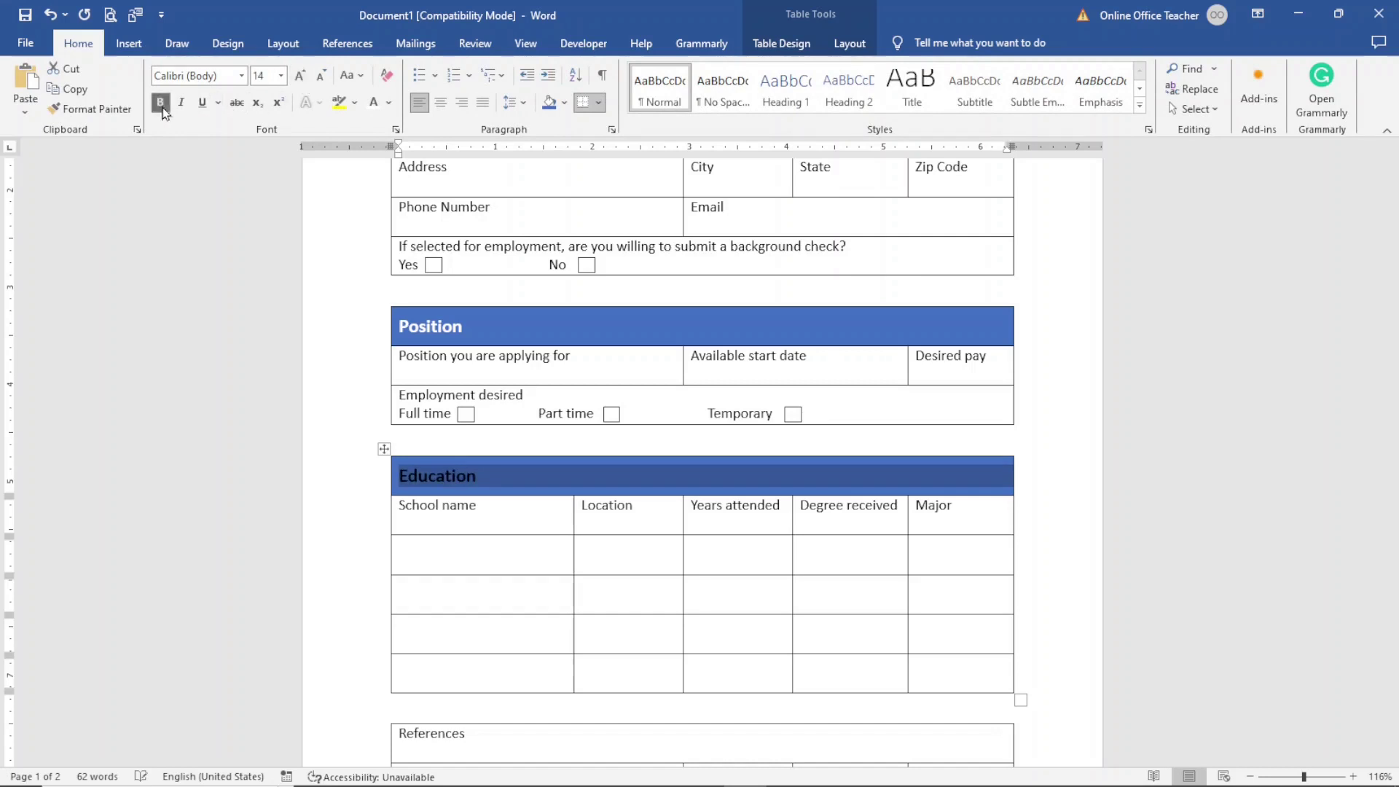
{"action": "left_click", "coordinate": [374, 104]}
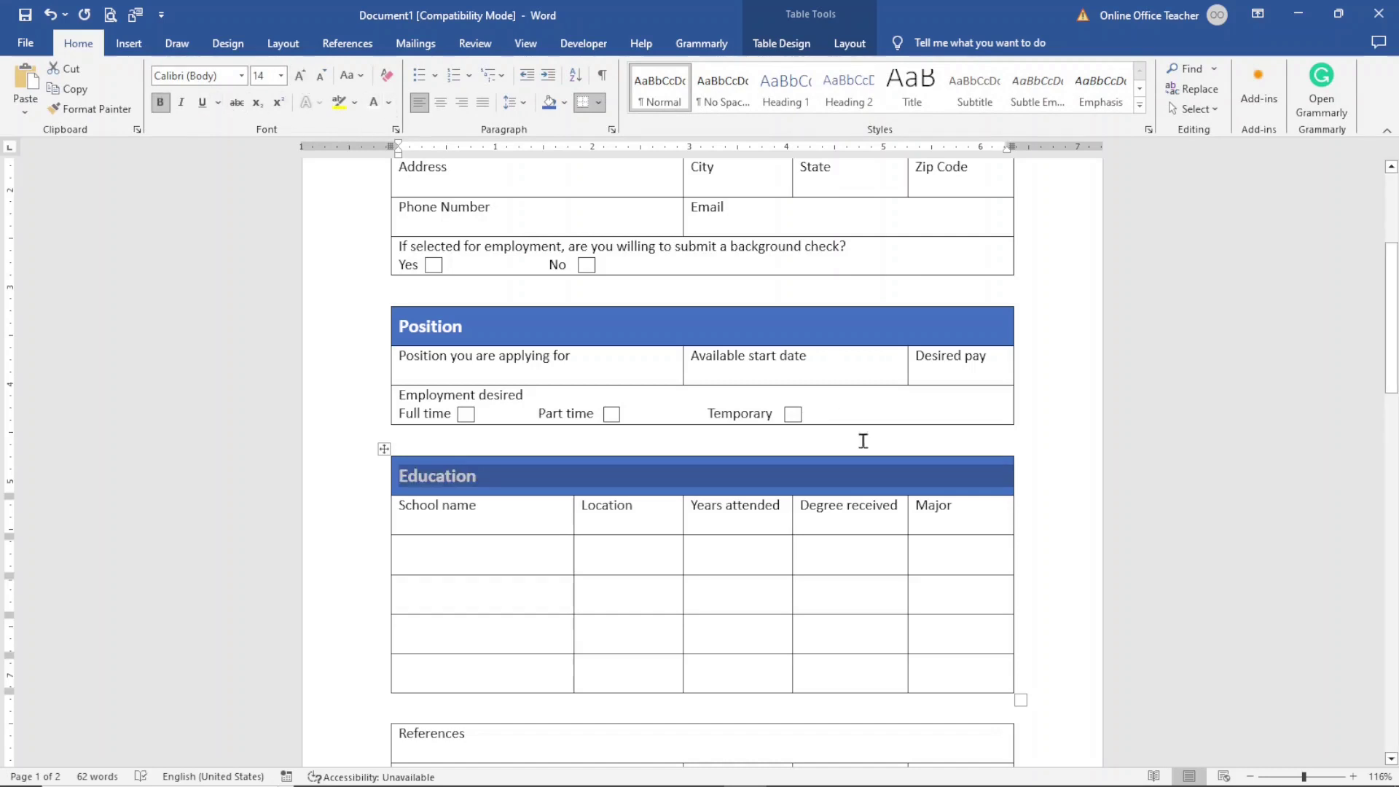
- Format the References heading as bold white text at 14 pt
{"action": "scroll", "coordinate": [865, 440], "scroll_direction": "down", "scroll_amount": 3}
{"action": "double_click", "coordinate": [410, 546]}
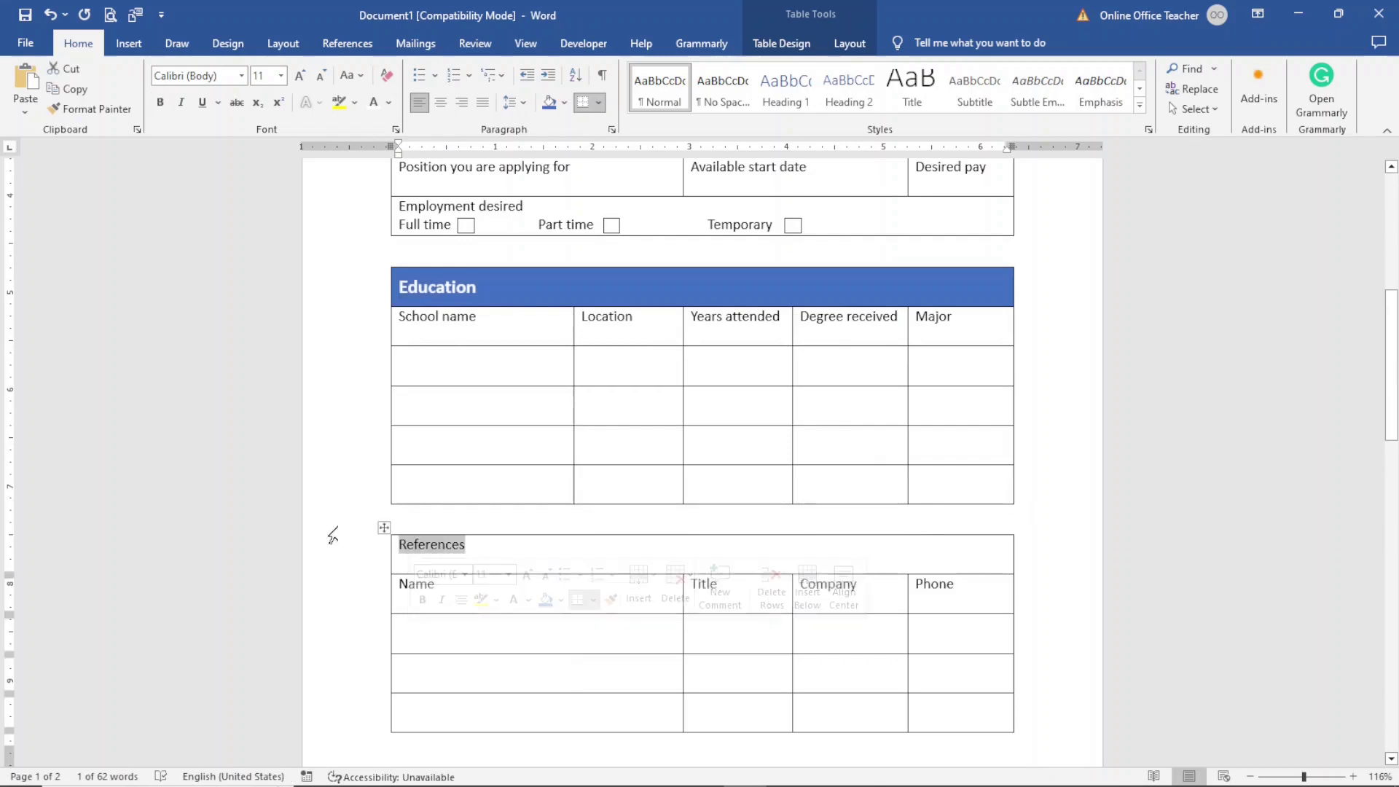
{"action": "left_click", "coordinate": [159, 102]}
{"action": "left_click", "coordinate": [299, 75]}
{"action": "left_click", "coordinate": [299, 75]}
{"action": "left_click", "coordinate": [374, 106]}
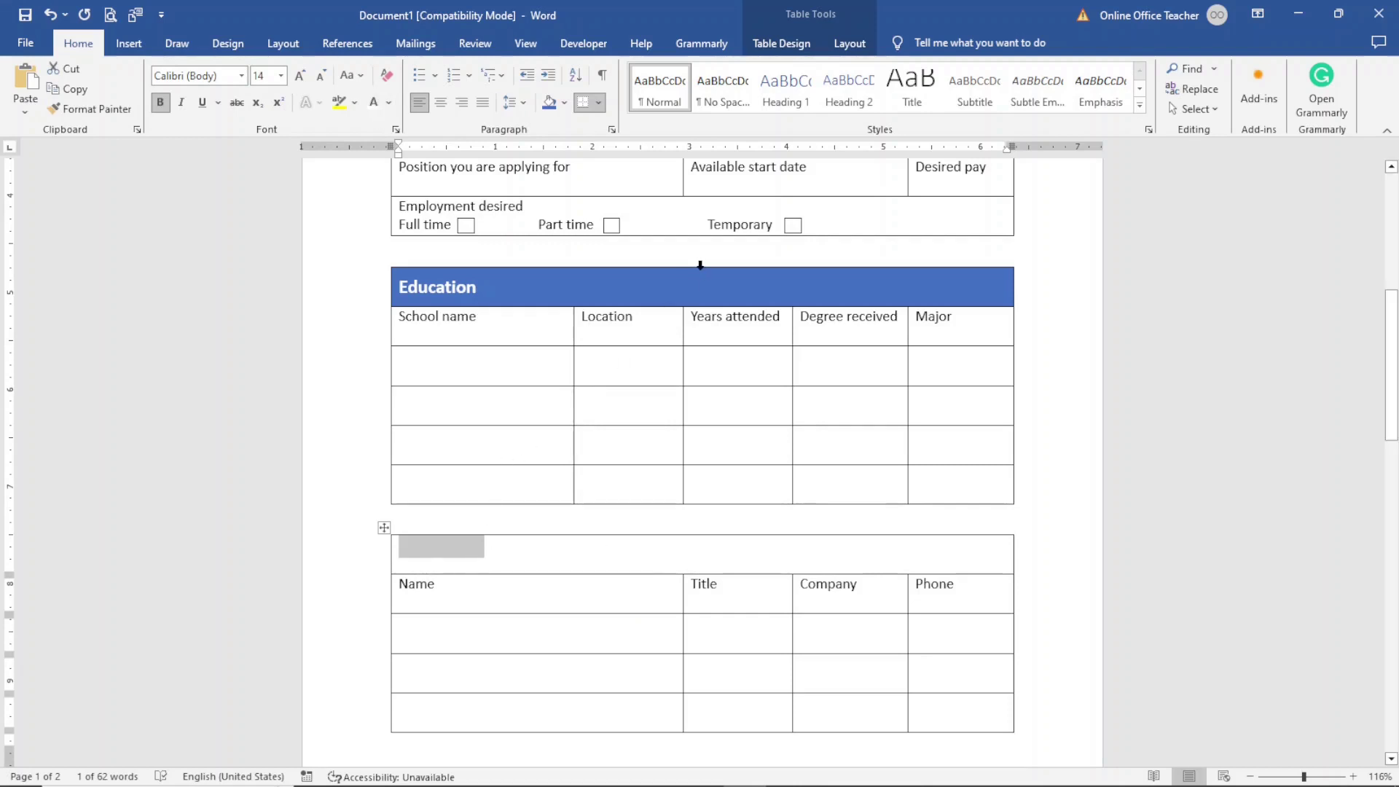
- Fill the References heading row with blue shading and align the heading centre-left in its cell
{"action": "left_click", "coordinate": [782, 43]}
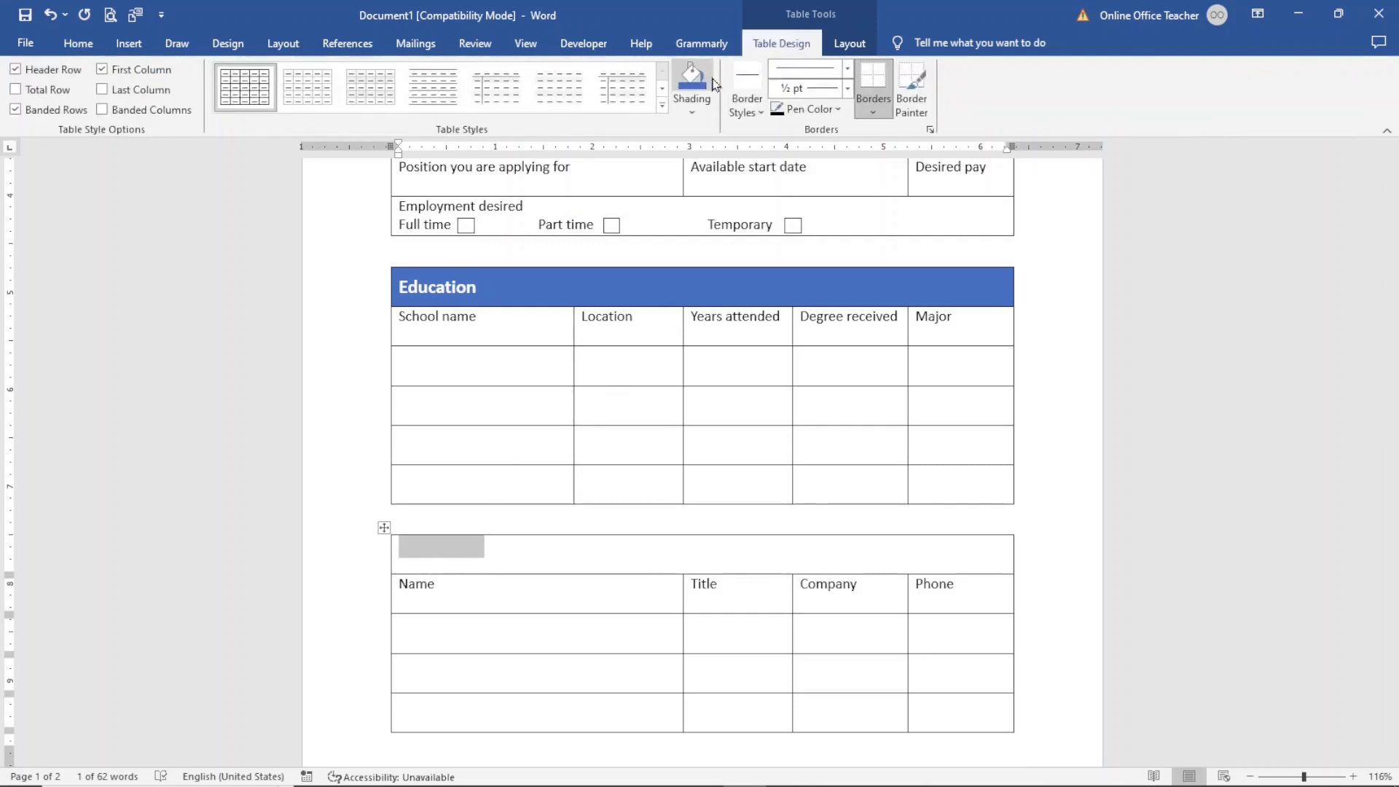
{"action": "left_click", "coordinate": [695, 77]}
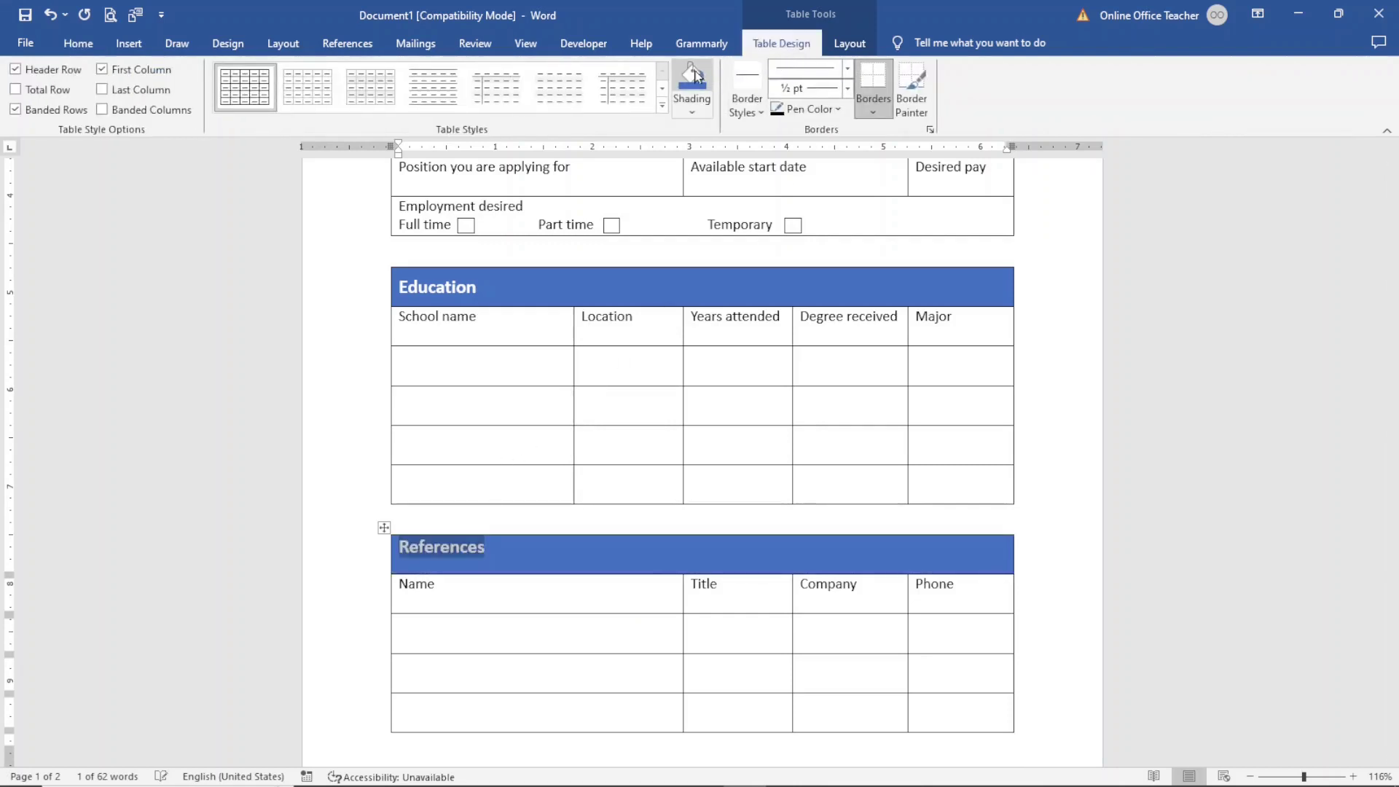
{"action": "left_click", "coordinate": [847, 44]}
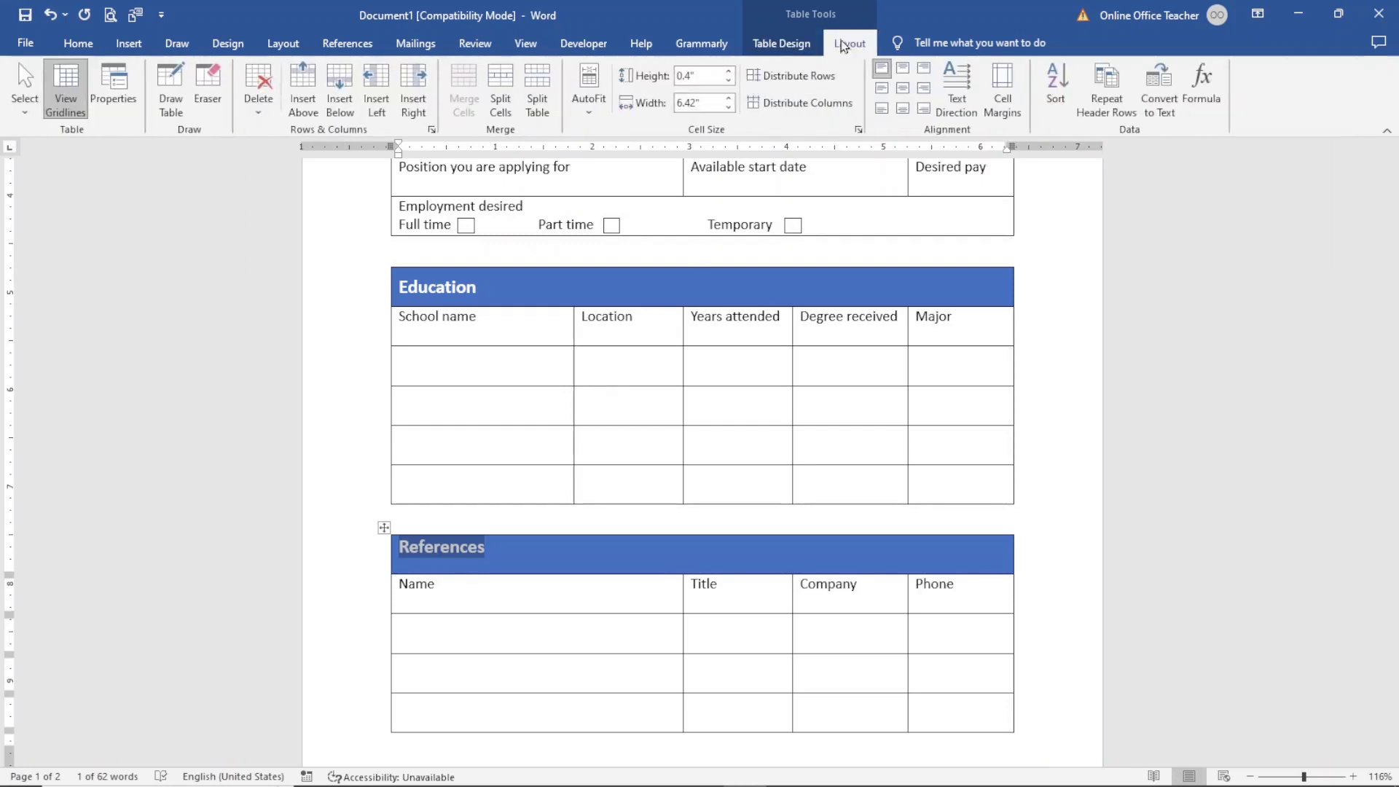
{"action": "left_click", "coordinate": [881, 88]}
{"action": "left_click", "coordinate": [1052, 545]}
- Review the whole form from title to References table and check how it is split across the pages
{"action": "scroll", "coordinate": [1051, 544], "scroll_direction": "up", "scroll_amount": 6}
{"action": "scroll", "coordinate": [1052, 545], "scroll_direction": "down", "scroll_amount": 10}
{"action": "scroll", "coordinate": [1051, 544], "scroll_direction": "up", "scroll_amount": 5}
{"action": "scroll", "coordinate": [856, 431], "scroll_direction": "up", "scroll_amount": 3}
{"action": "scroll", "coordinate": [856, 431], "scroll_direction": "down", "scroll_amount": 5}
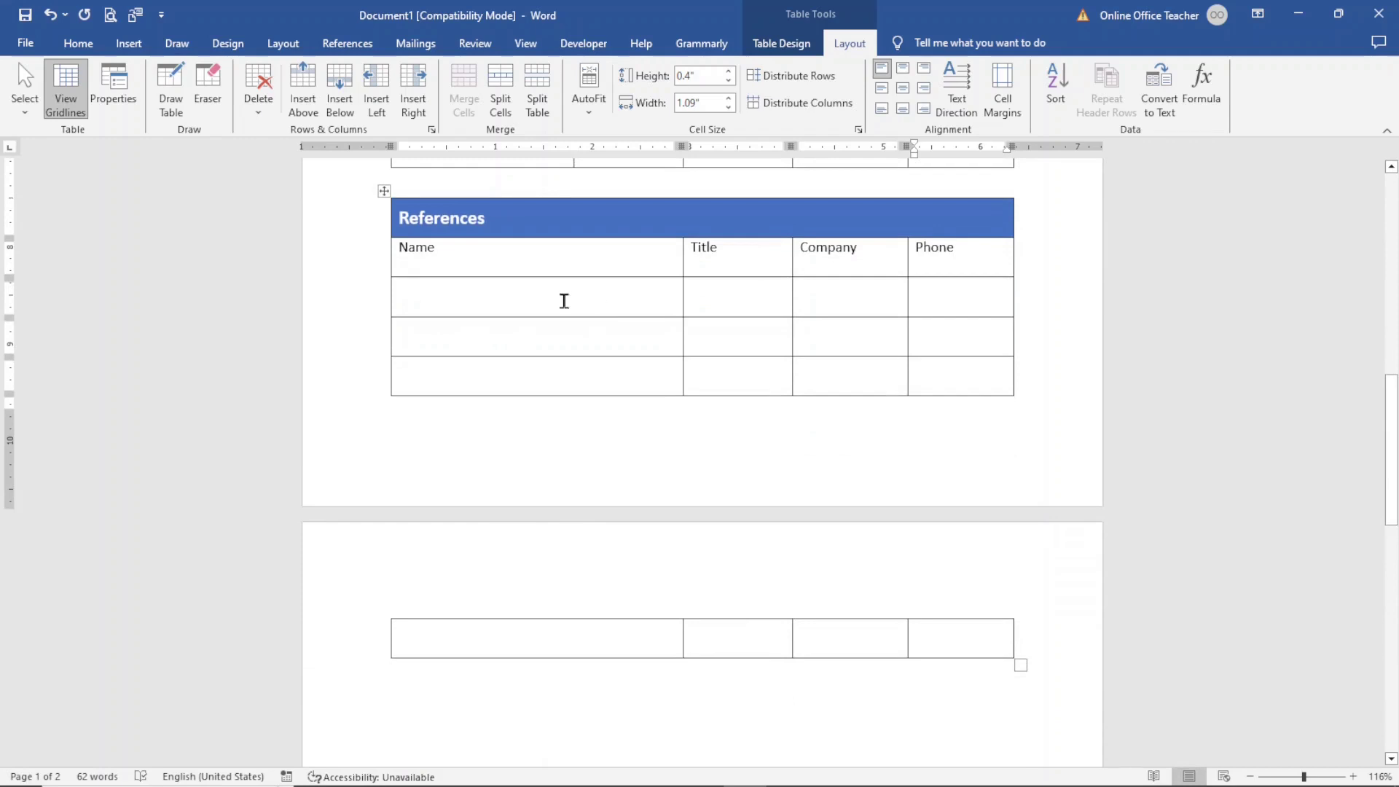
{"action": "scroll", "coordinate": [602, 674], "scroll_direction": "down", "scroll_amount": 10}
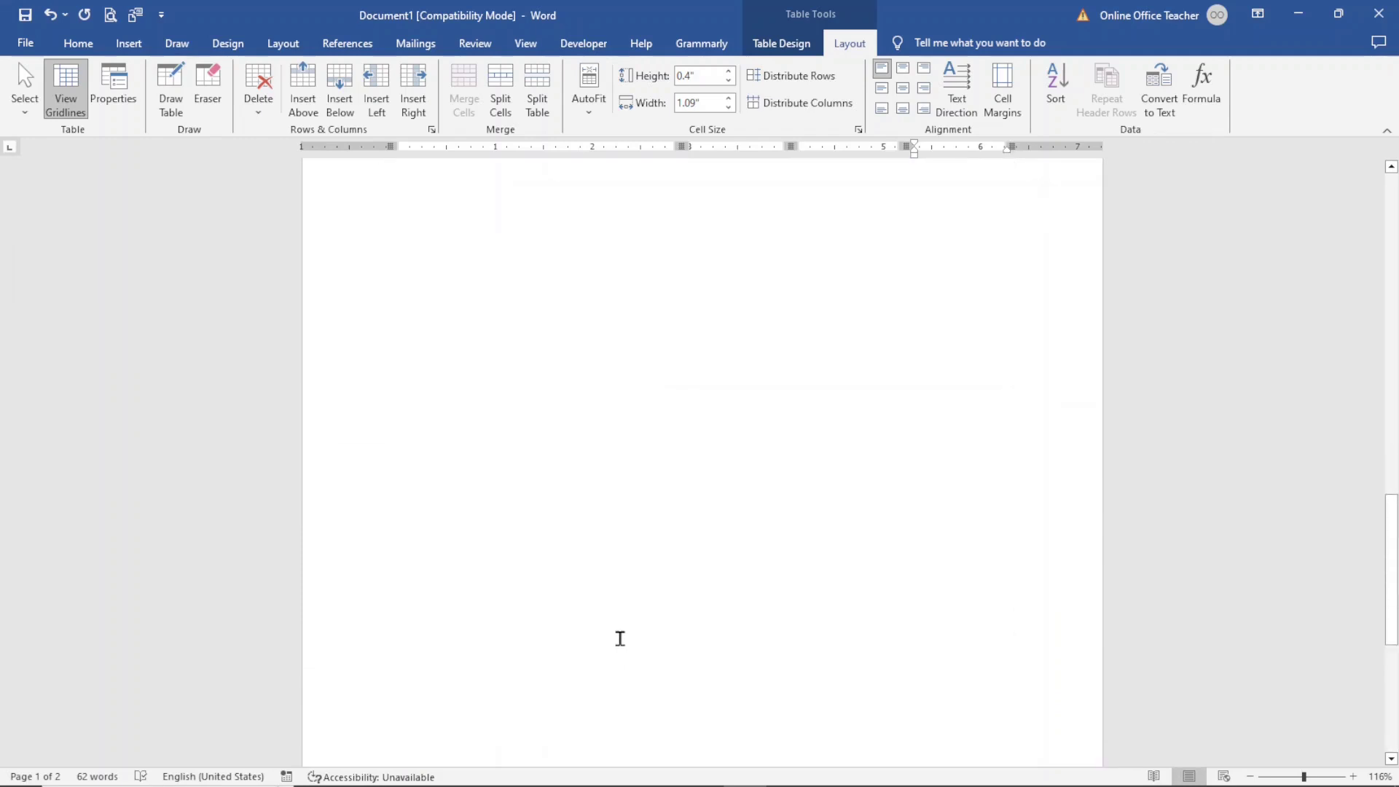
{"action": "left_click", "coordinate": [627, 648]}
{"action": "scroll", "coordinate": [634, 650], "scroll_direction": "up", "scroll_amount": 20}
{"action": "scroll", "coordinate": [642, 617], "scroll_direction": "up", "scroll_amount": 2}
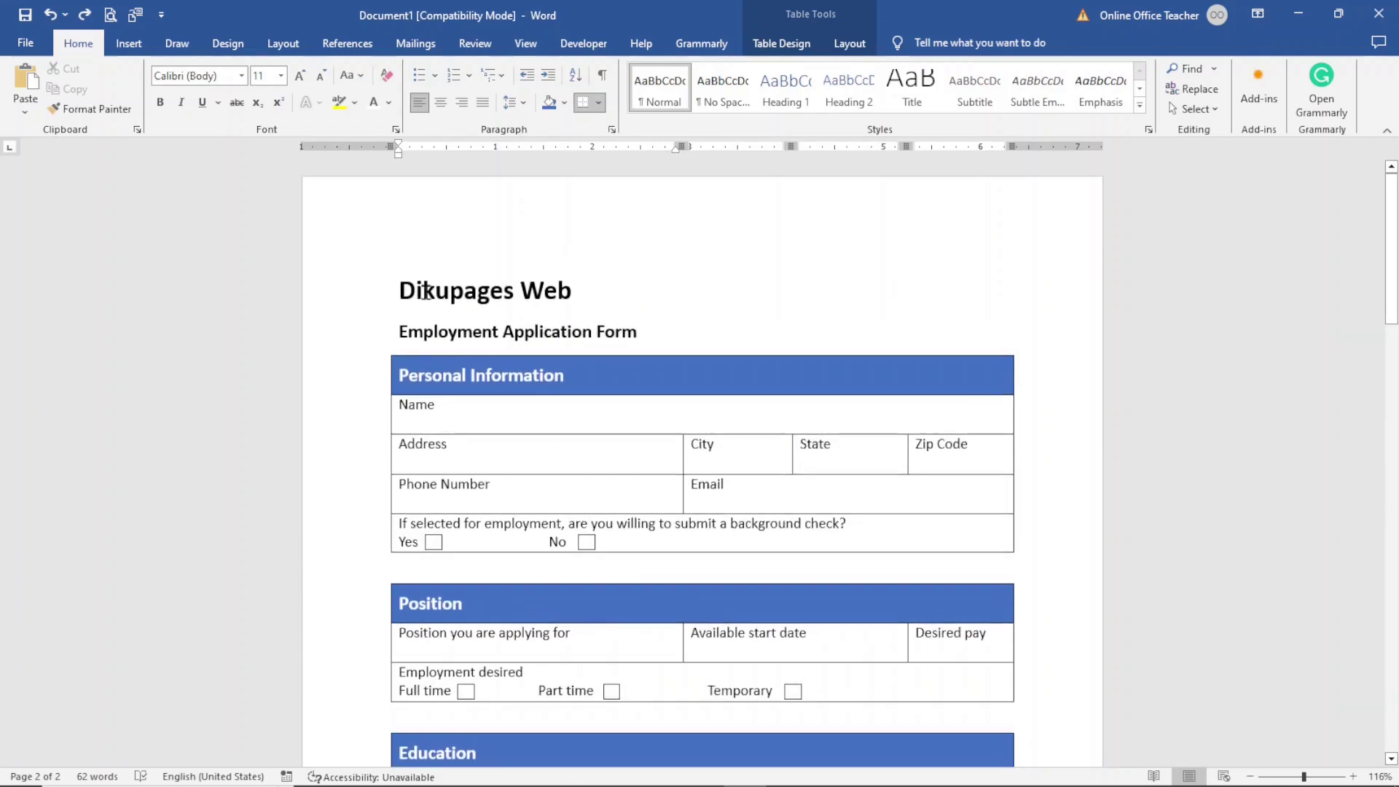
- Reduce the top and bottom page margins to about 0.5" each to fit the form on one page
{"action": "left_click", "coordinate": [390, 288]}
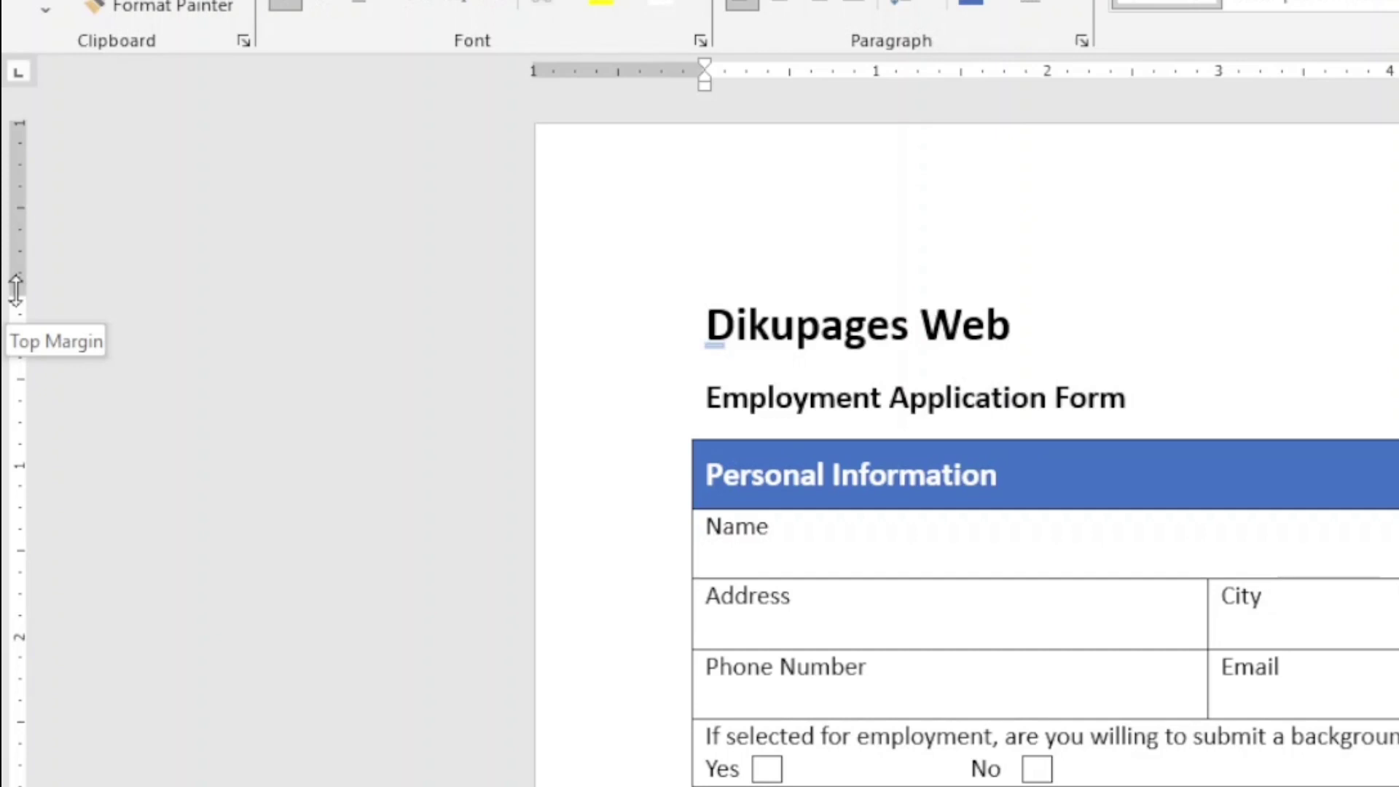
{"action": "left_click_drag", "start_coordinate": [15, 290], "coordinate": [9, 214]}
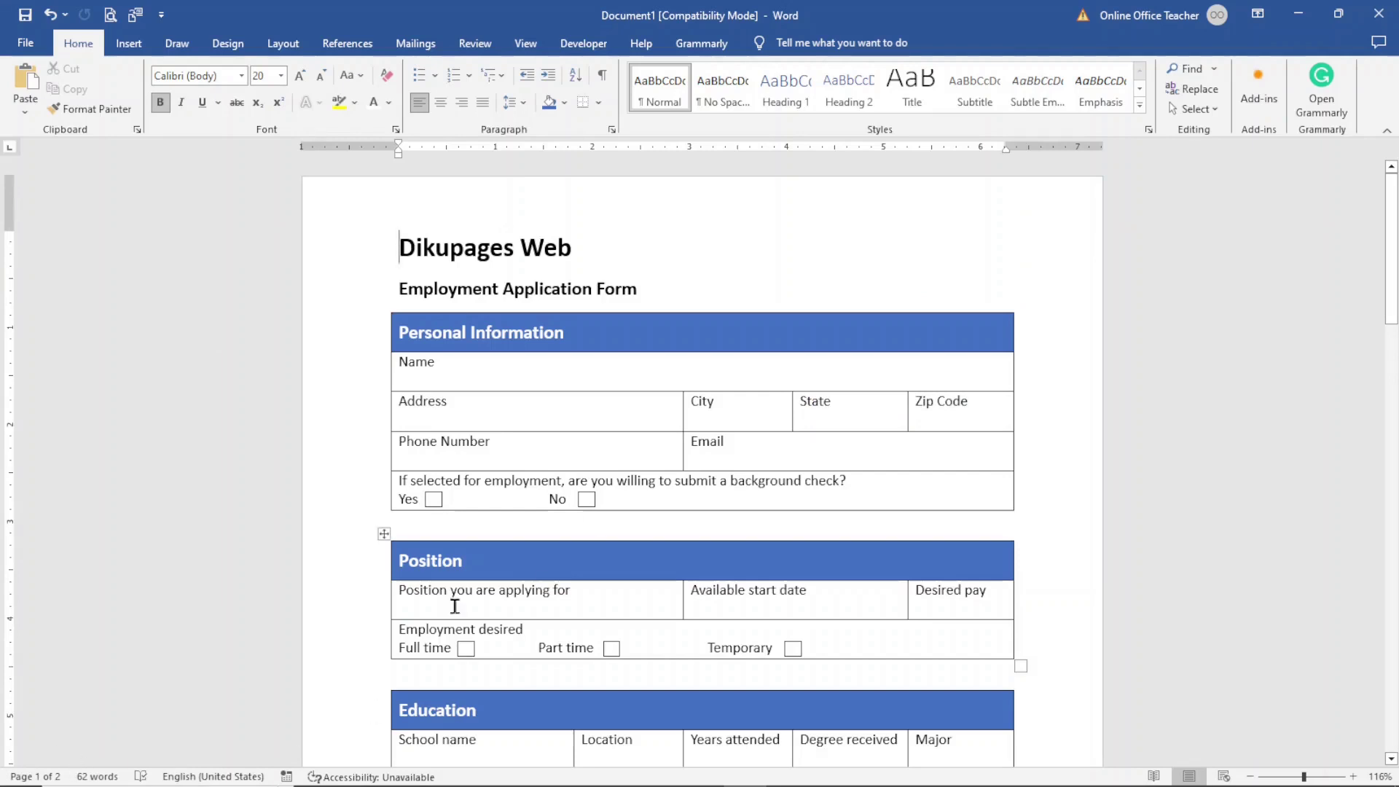
{"action": "scroll", "coordinate": [584, 627], "scroll_direction": "down", "scroll_amount": 10}
{"action": "scroll", "coordinate": [502, 554], "scroll_direction": "up", "scroll_amount": 5}
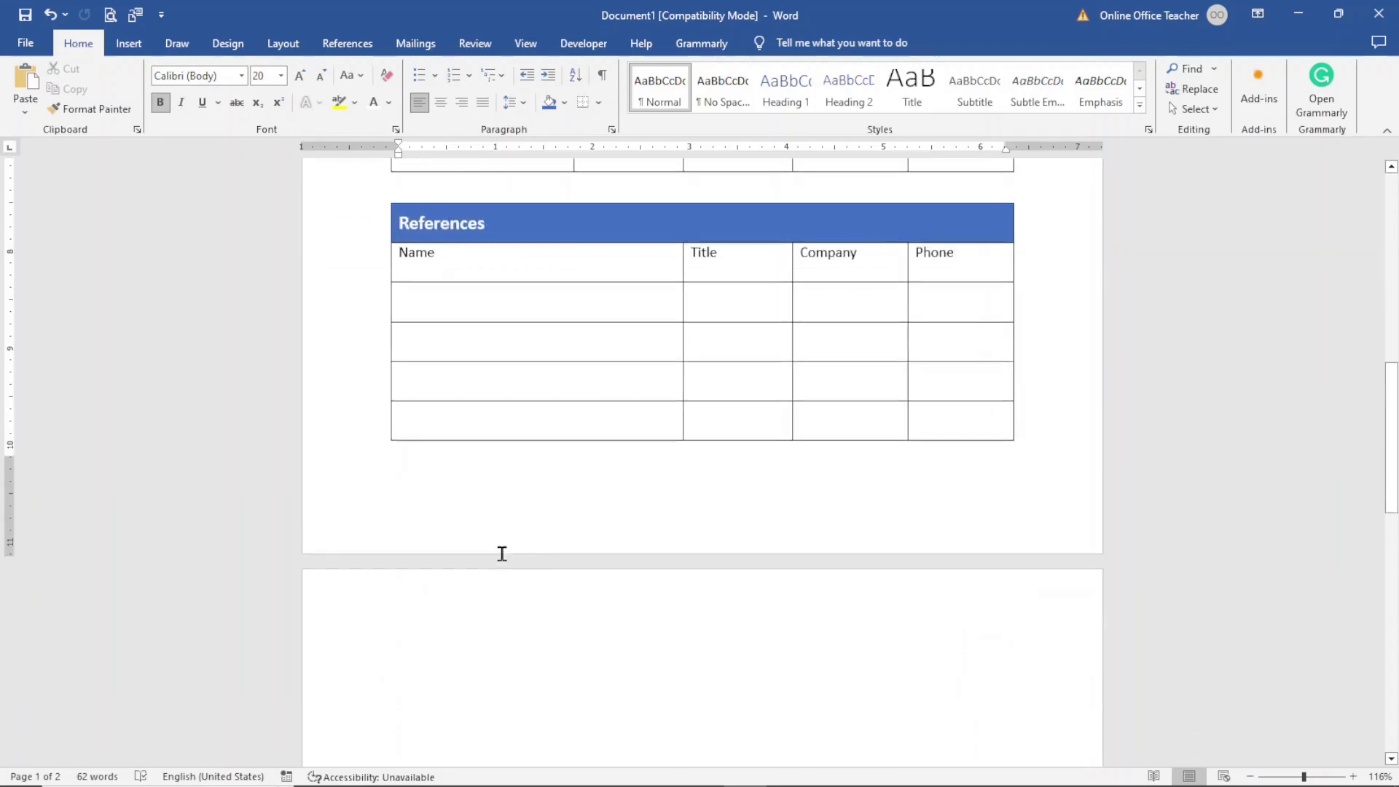
{"action": "left_click", "coordinate": [450, 563]}
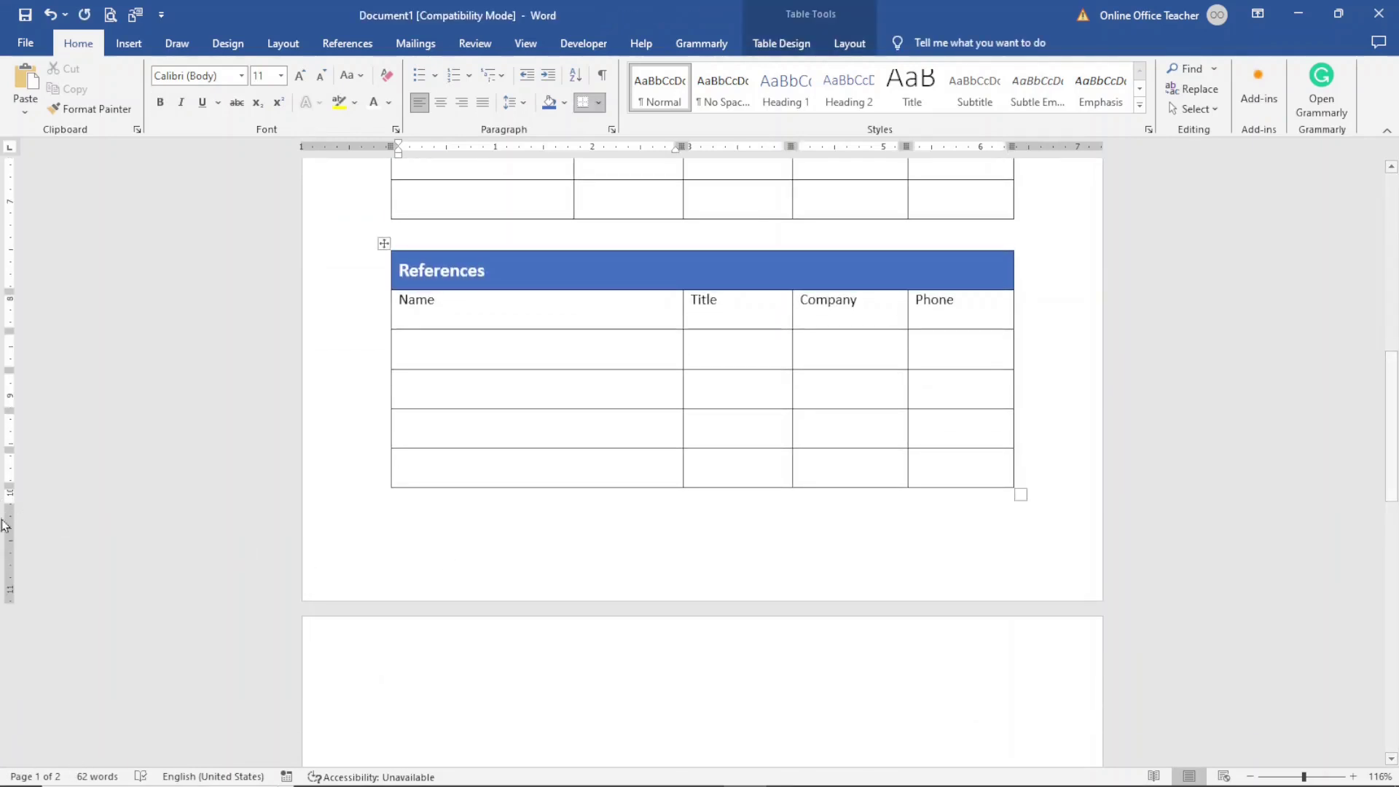
{"action": "left_click", "coordinate": [531, 602]}
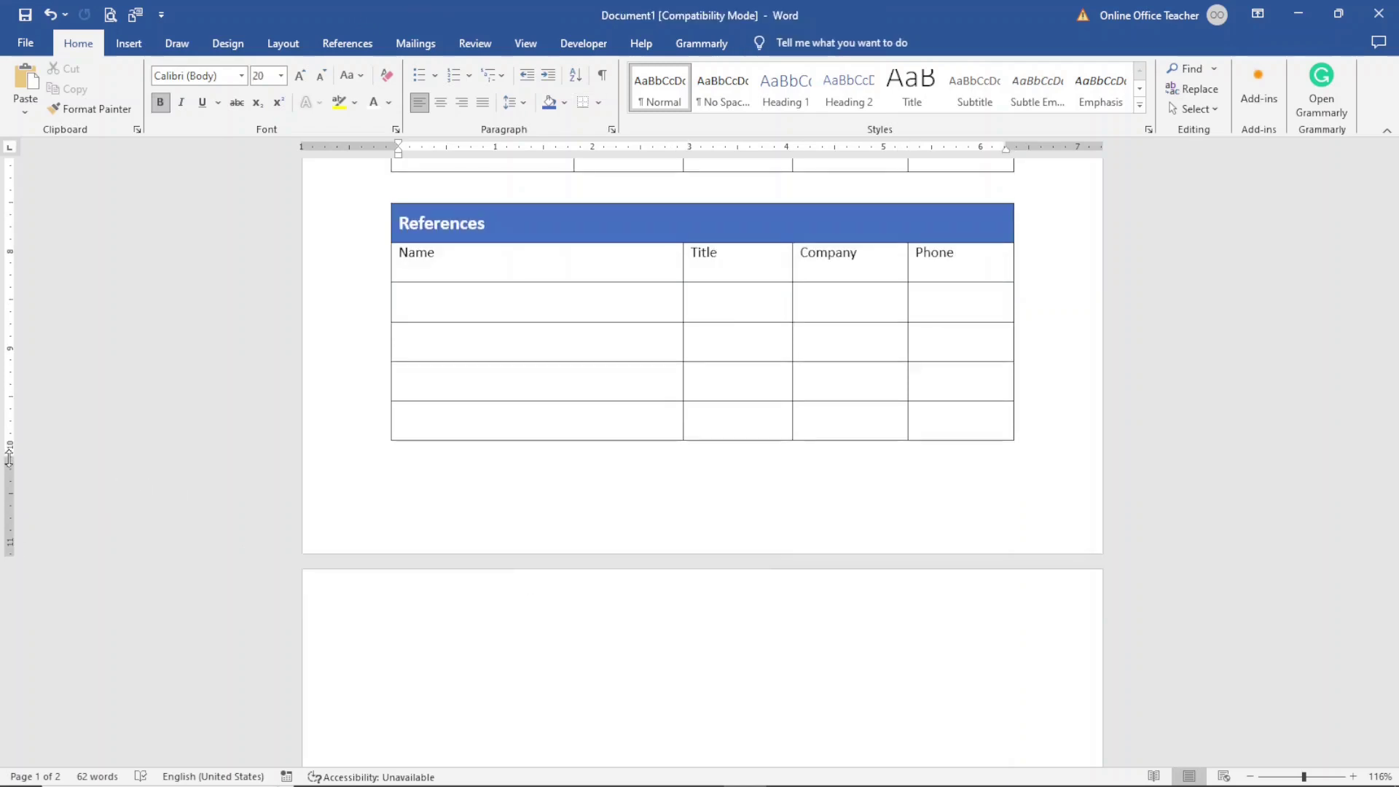
{"action": "left_click_drag", "start_coordinate": [9, 457], "coordinate": [5, 513]}
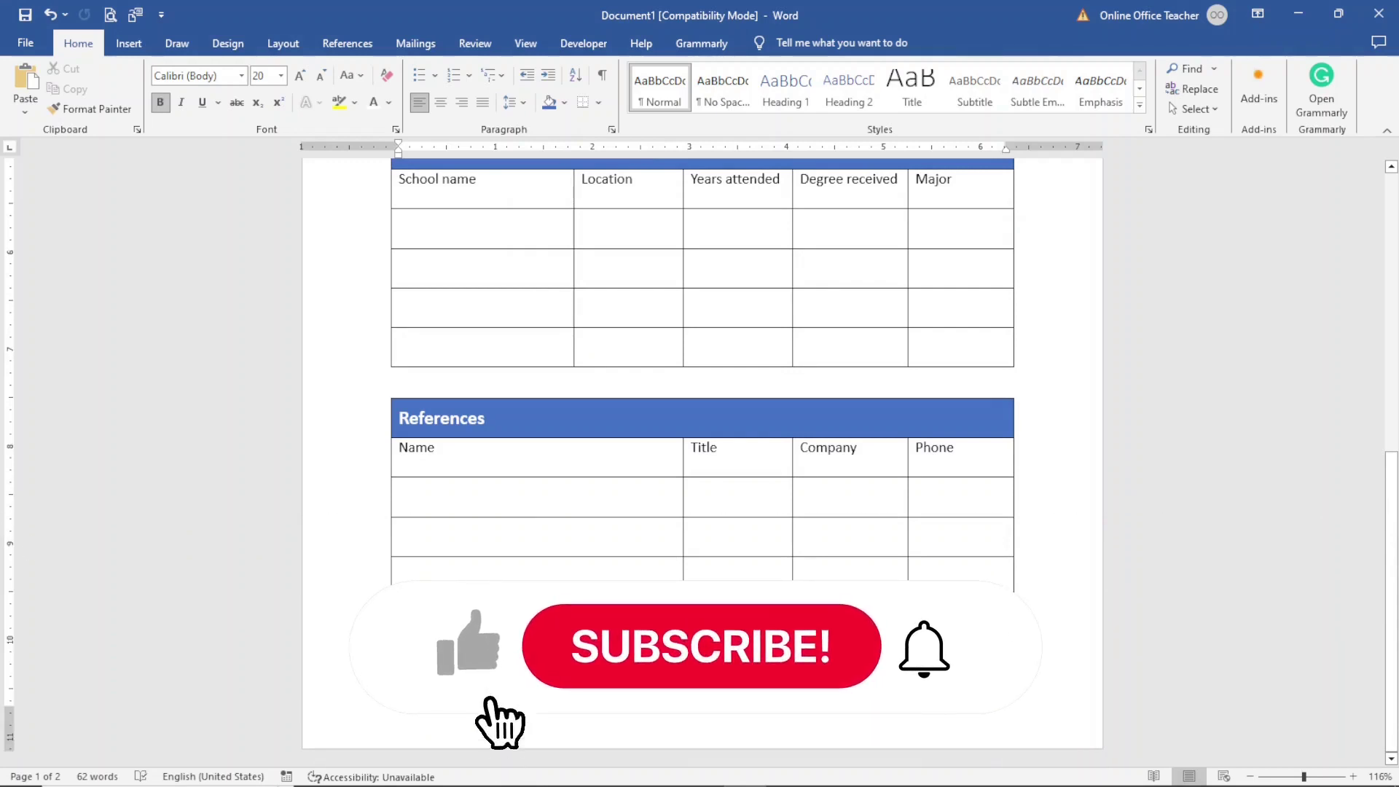
{"action": "scroll", "coordinate": [701, 408], "scroll_direction": "up", "scroll_amount": 10}
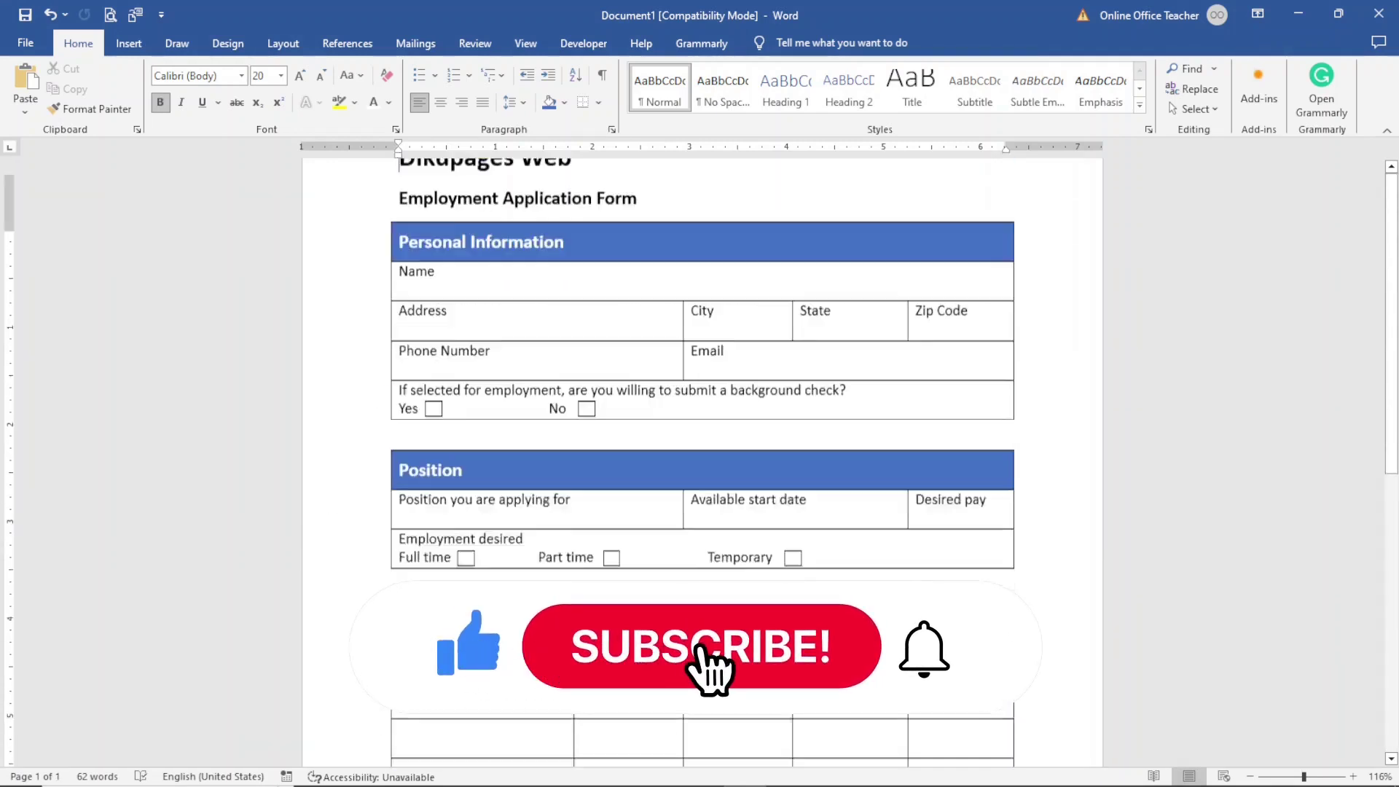
{"action": "scroll", "coordinate": [702, 408], "scroll_direction": "down", "scroll_amount": 8}
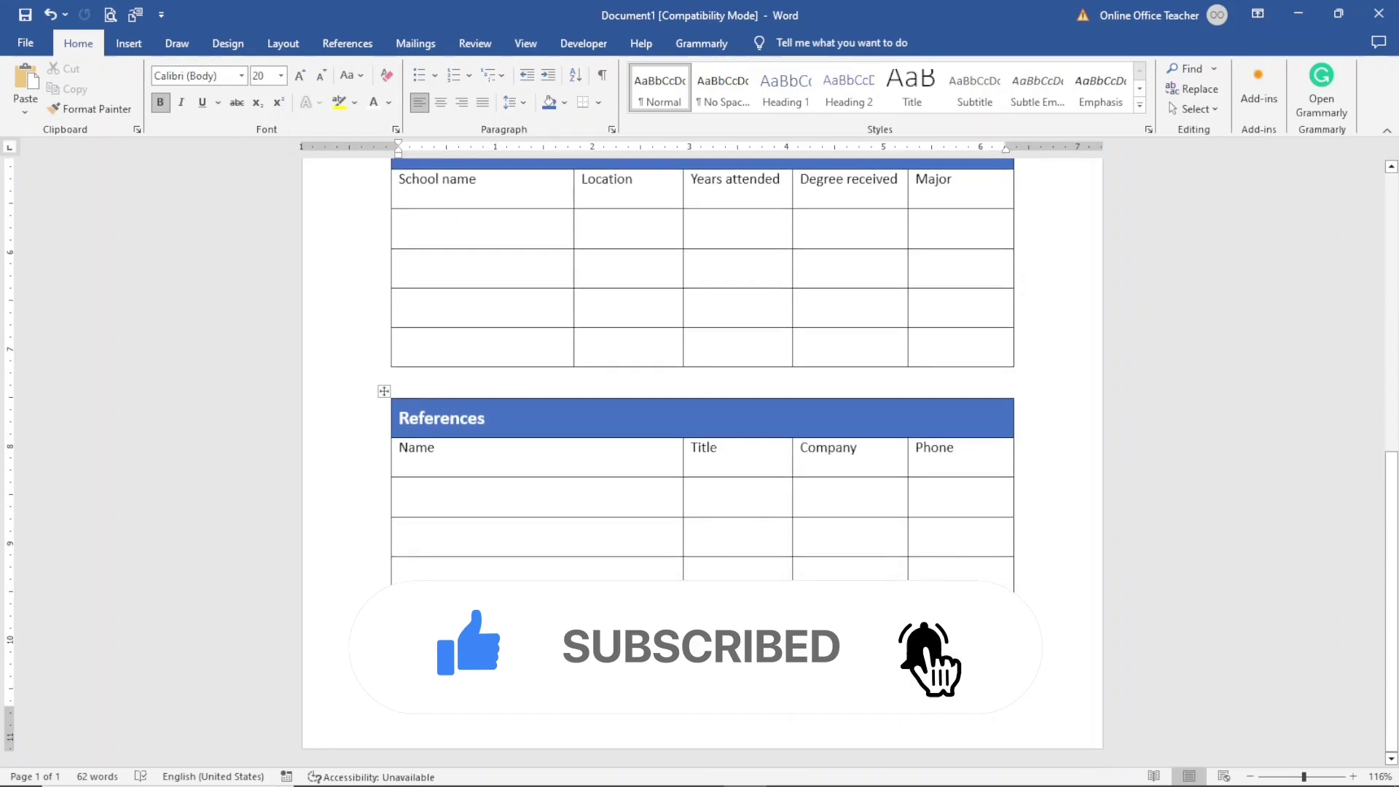
- Insert the picture logo-7 from the logos folder on this device before the Dikupages Web title
{"action": "scroll", "coordinate": [702, 408], "scroll_direction": "up", "scroll_amount": 5}
{"action": "scroll", "coordinate": [702, 408], "scroll_direction": "up", "scroll_amount": 4}
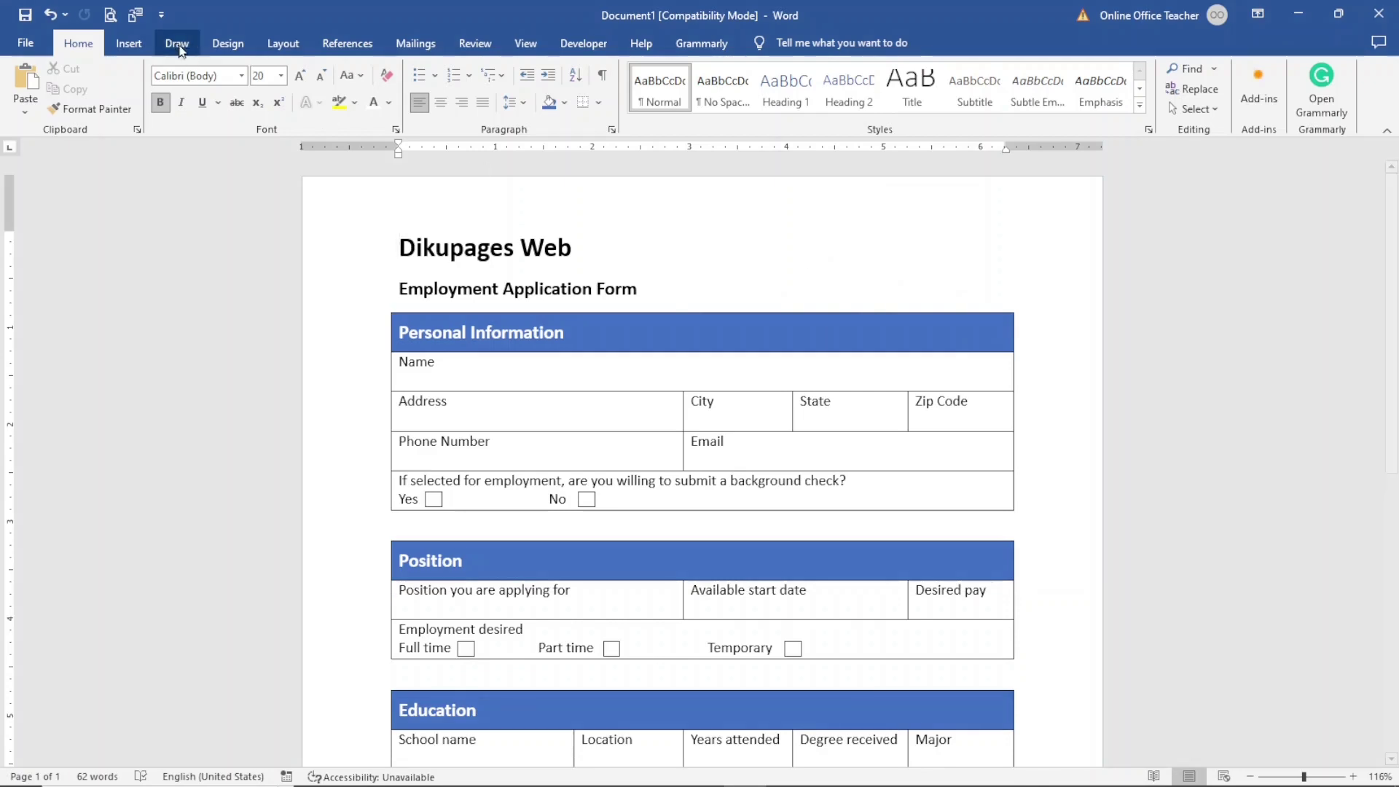
{"action": "left_click", "coordinate": [128, 42]}
{"action": "left_click", "coordinate": [203, 107]}
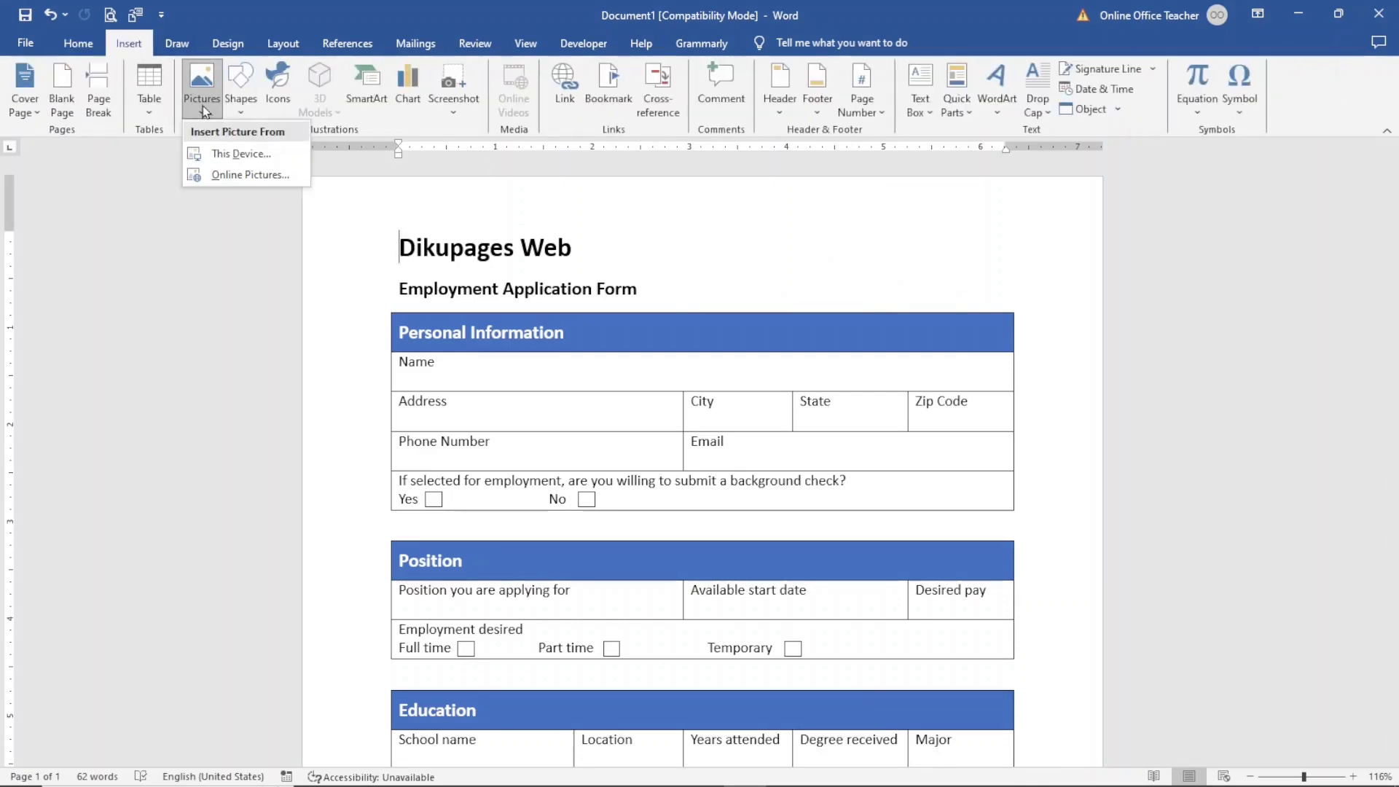
{"action": "left_click", "coordinate": [240, 156]}
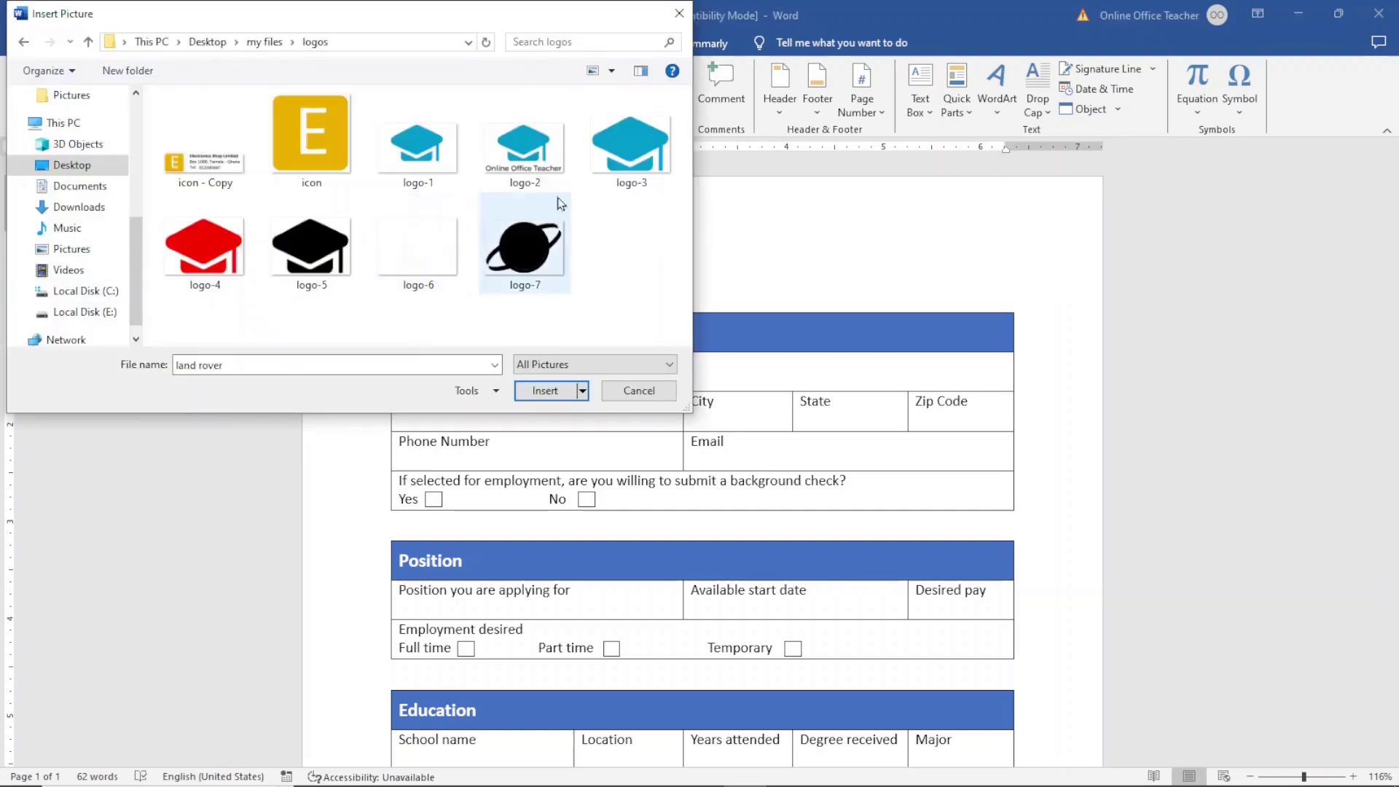
{"action": "left_click", "coordinate": [530, 243]}
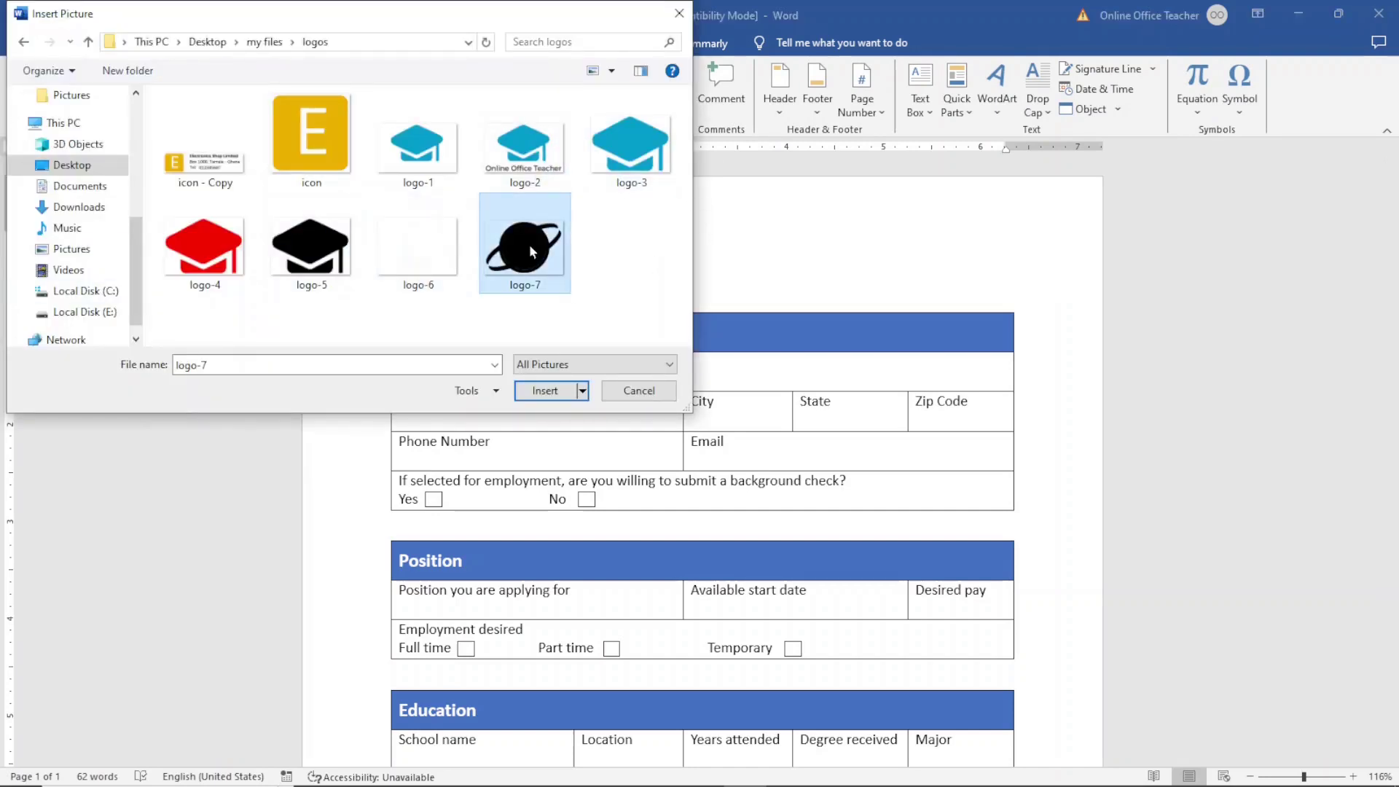
{"action": "left_click", "coordinate": [540, 394]}
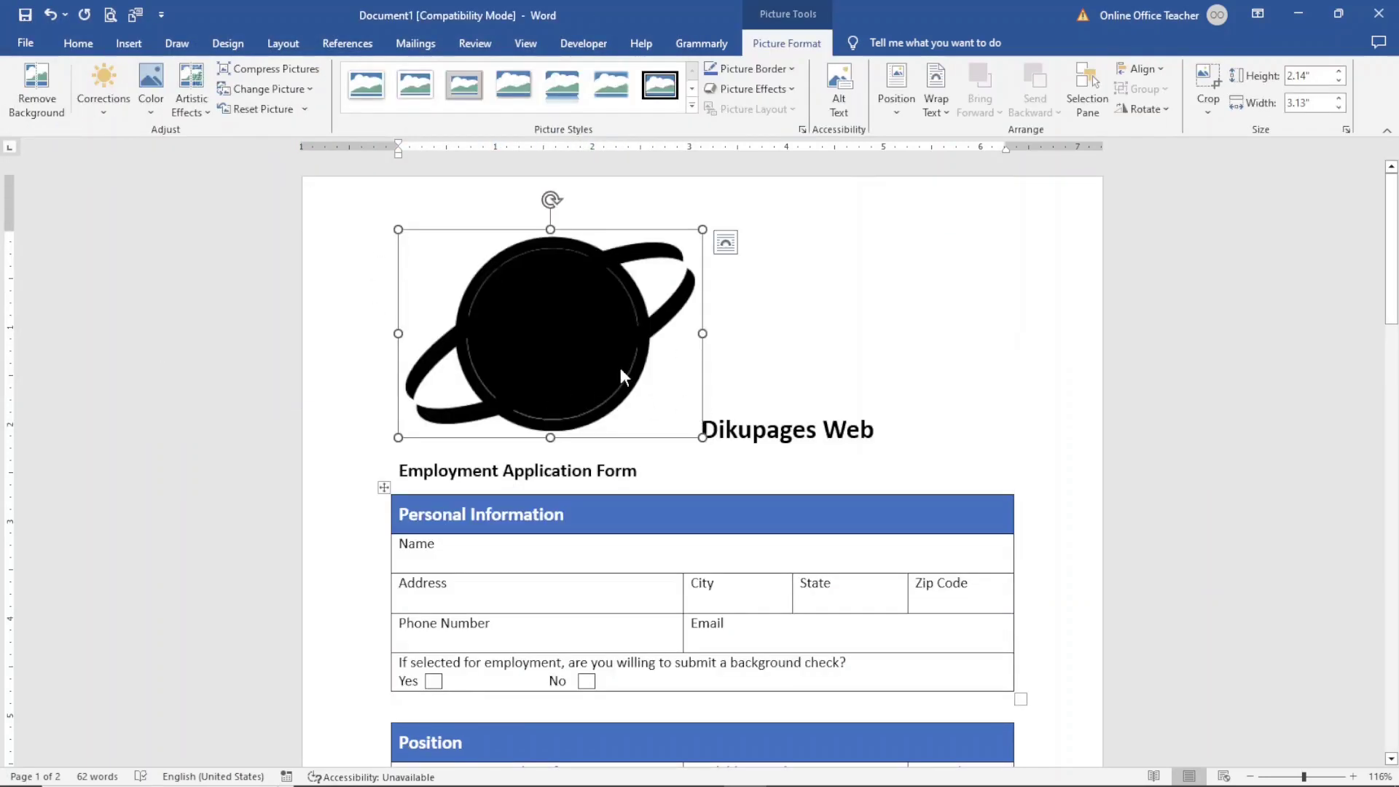
- Place the logo in front of the text in the page's upper-right corner beside the title, shrunk to about 0.85" high and 1.24" wide
{"action": "left_click_drag", "start_coordinate": [625, 364], "coordinate": [955, 342]}
{"action": "left_click_drag", "start_coordinate": [703, 352], "coordinate": [677, 339]}
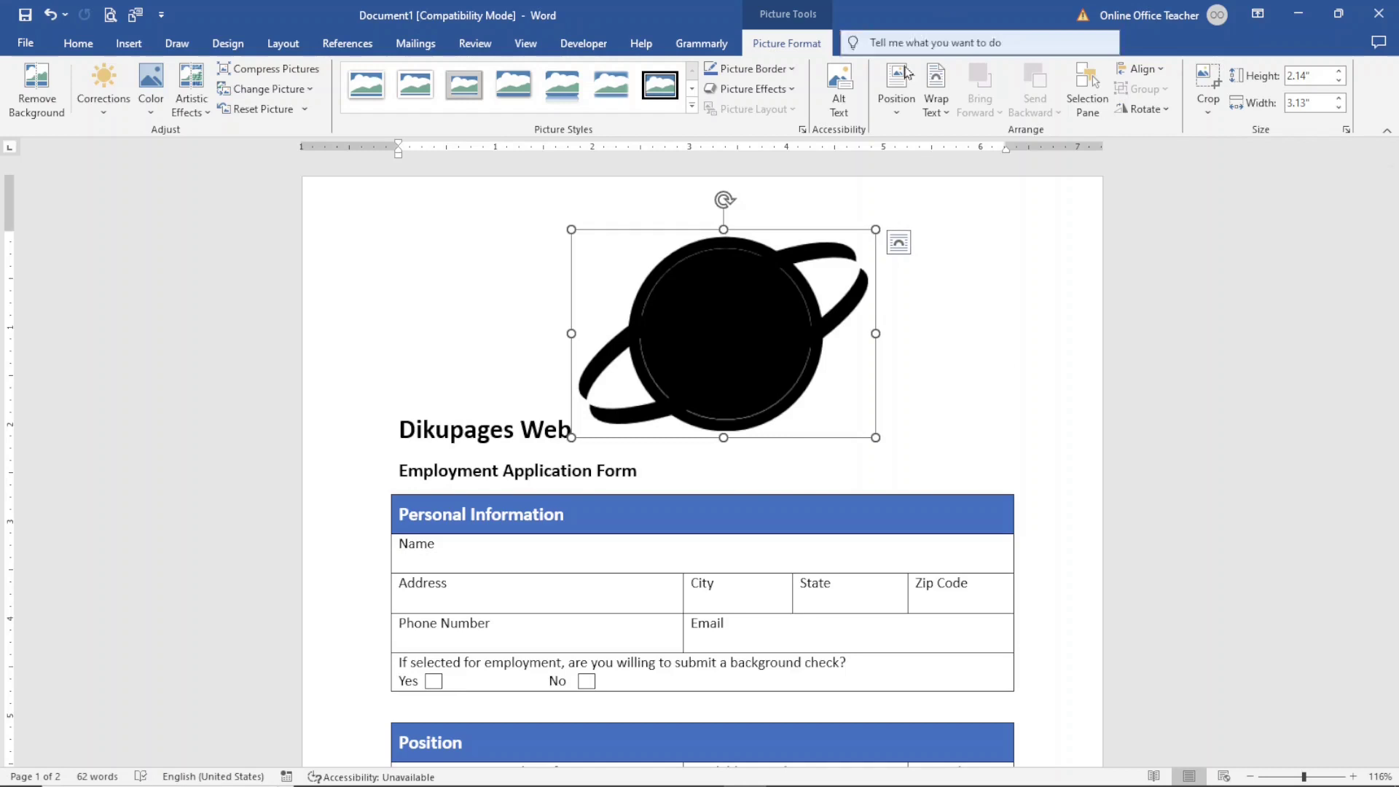
{"action": "left_click", "coordinate": [950, 108]}
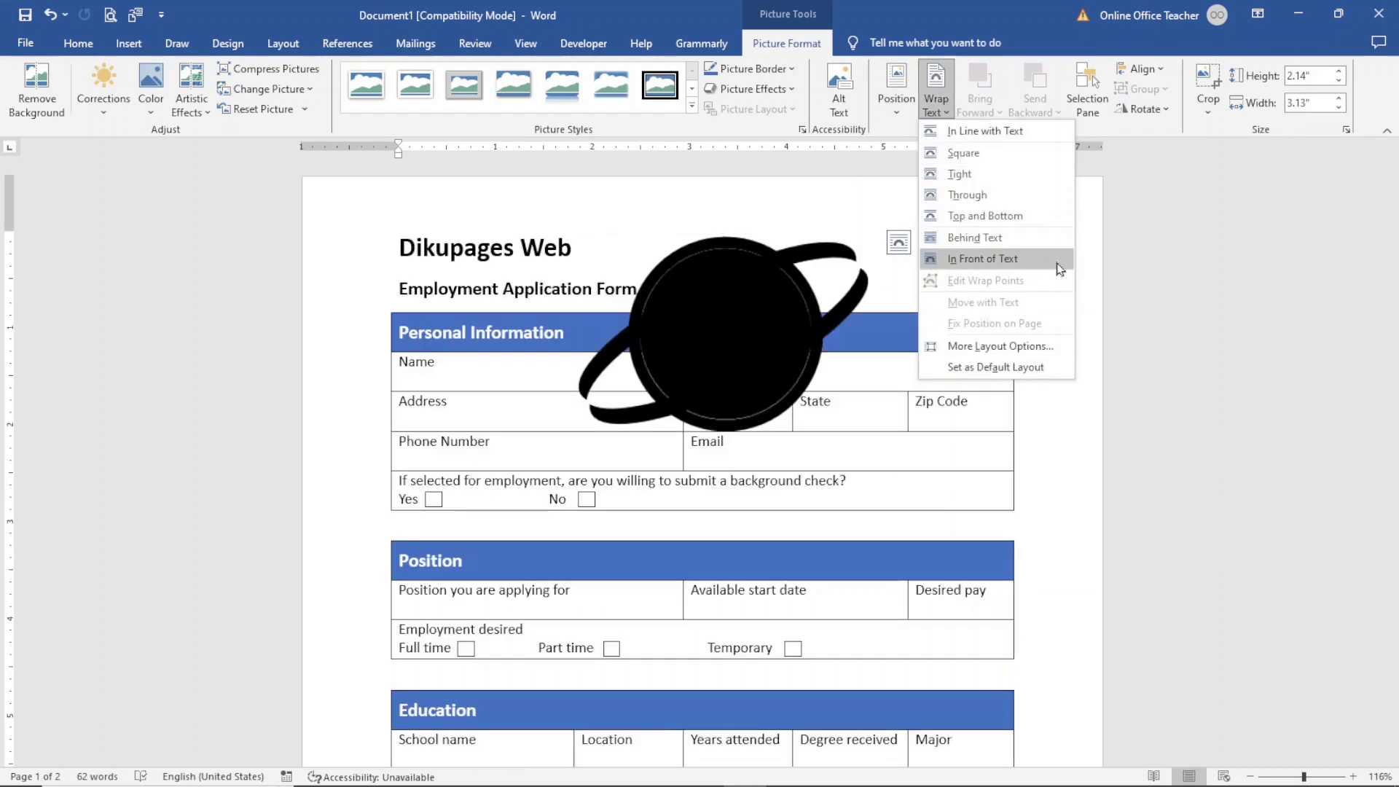
{"action": "left_click", "coordinate": [1003, 261]}
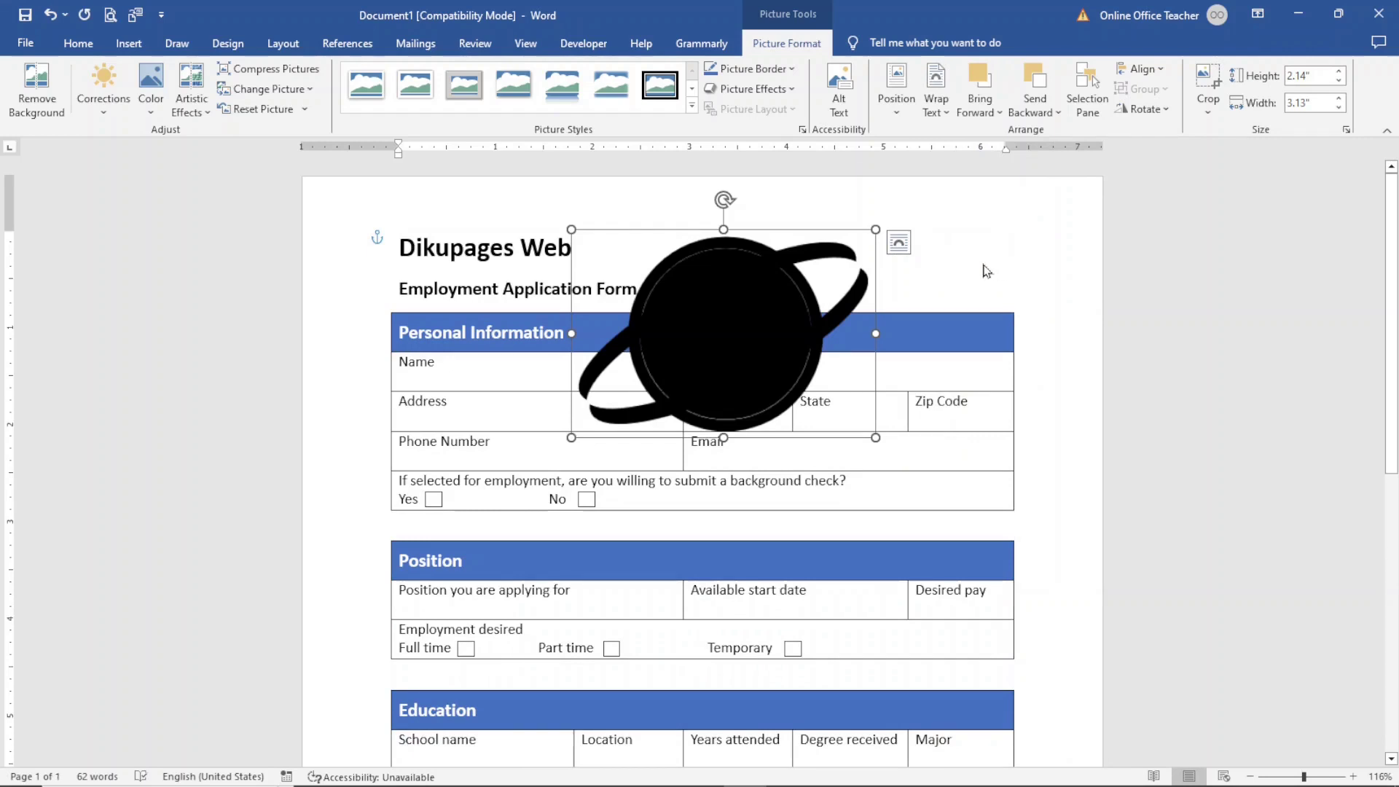
{"action": "left_click_drag", "start_coordinate": [571, 437], "coordinate": [934, 264]}
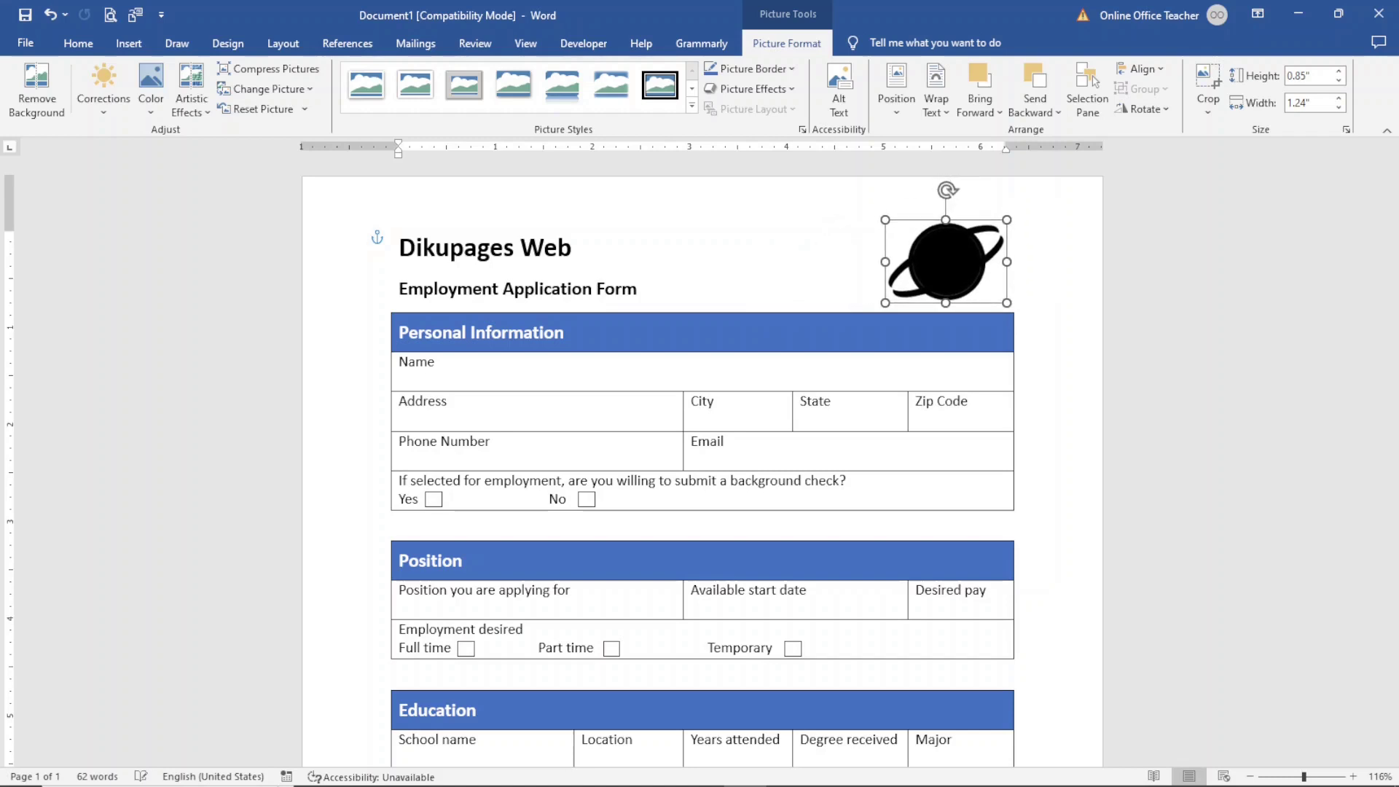
{"action": "left_click", "coordinate": [1037, 315]}
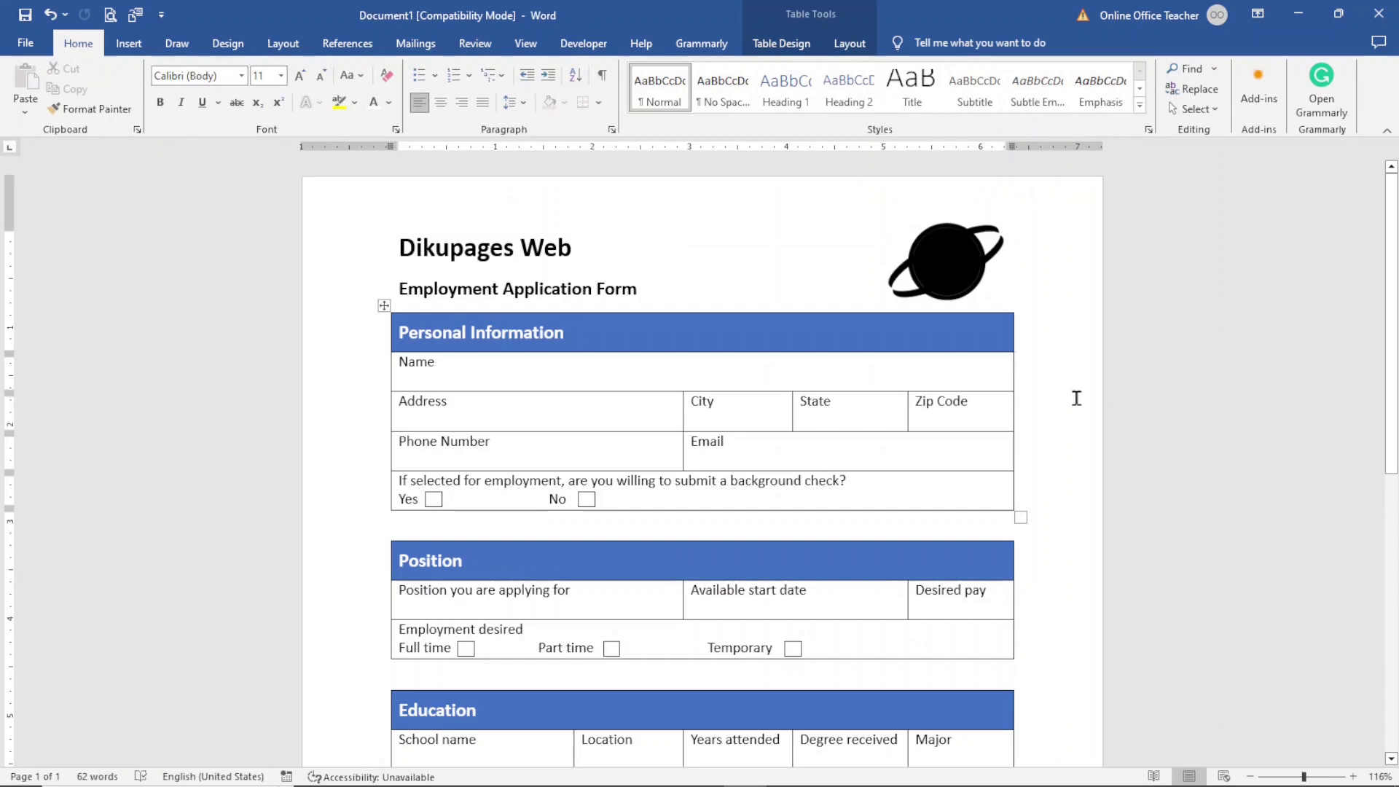
- Review the finished form from the title and logo through to the References table and check that it fits one page
{"action": "scroll", "coordinate": [1078, 398], "scroll_direction": "down", "scroll_amount": 10}
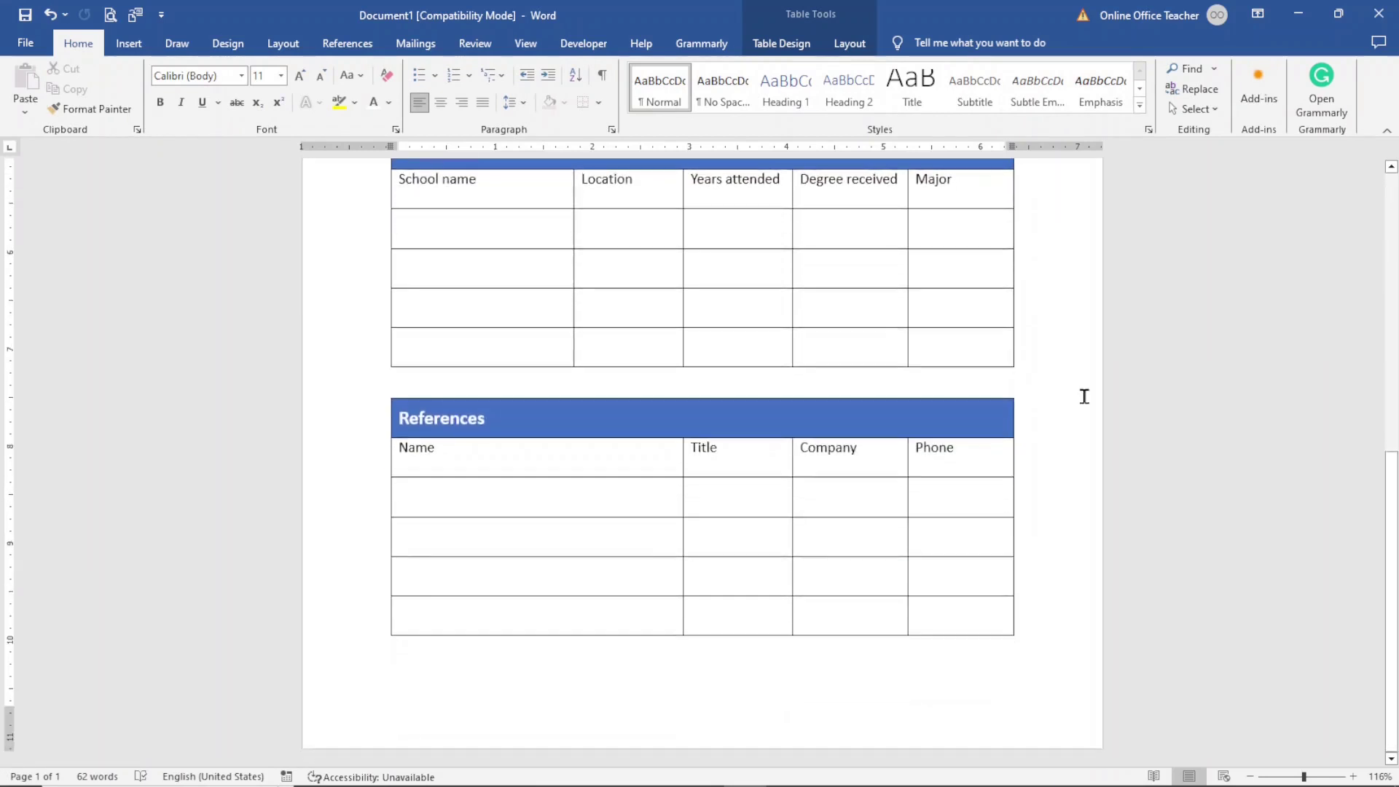
{"action": "scroll", "coordinate": [1081, 396], "scroll_direction": "up", "scroll_amount": 7}
{"action": "scroll", "coordinate": [1086, 397], "scroll_direction": "up", "scroll_amount": 5}
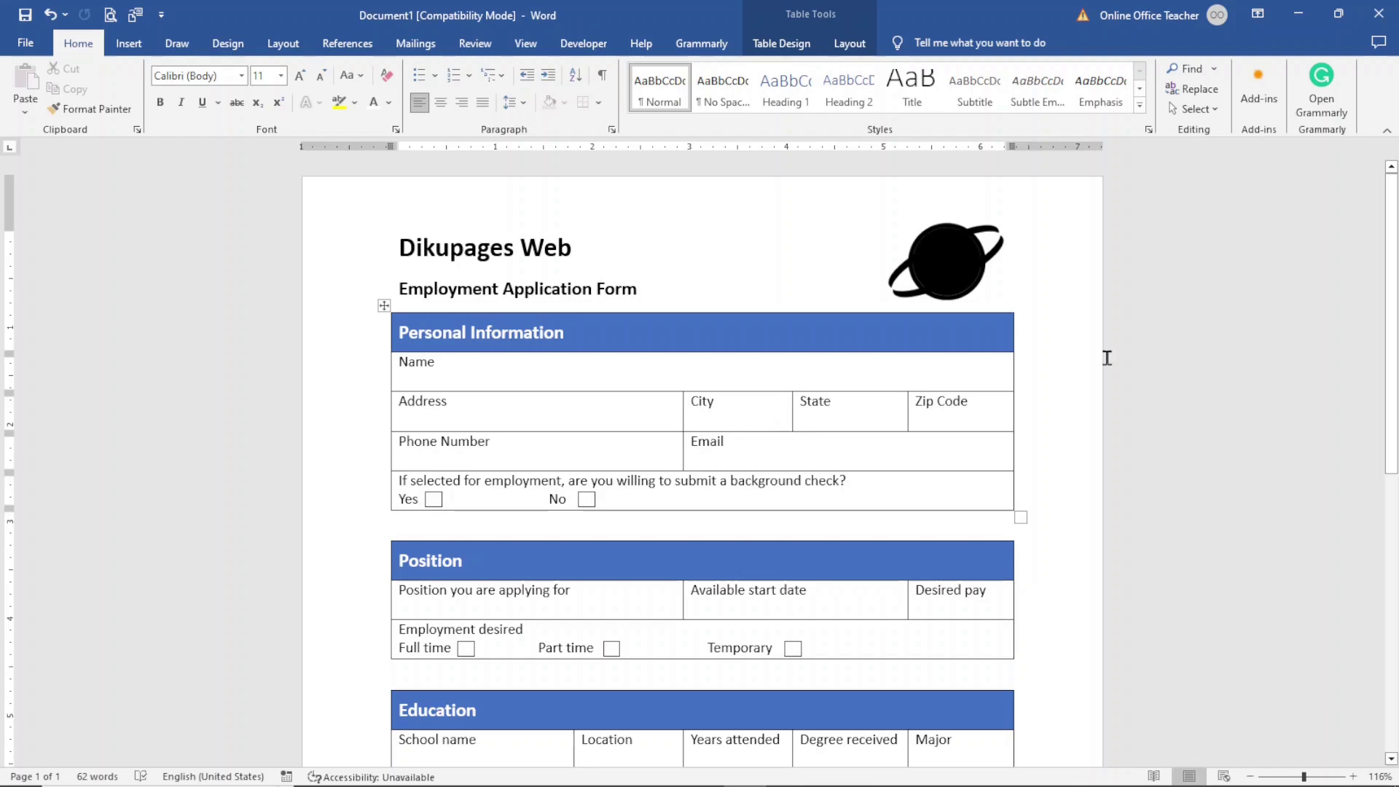
{"action": "scroll", "coordinate": [1107, 358], "scroll_direction": "down", "scroll_amount": 12}
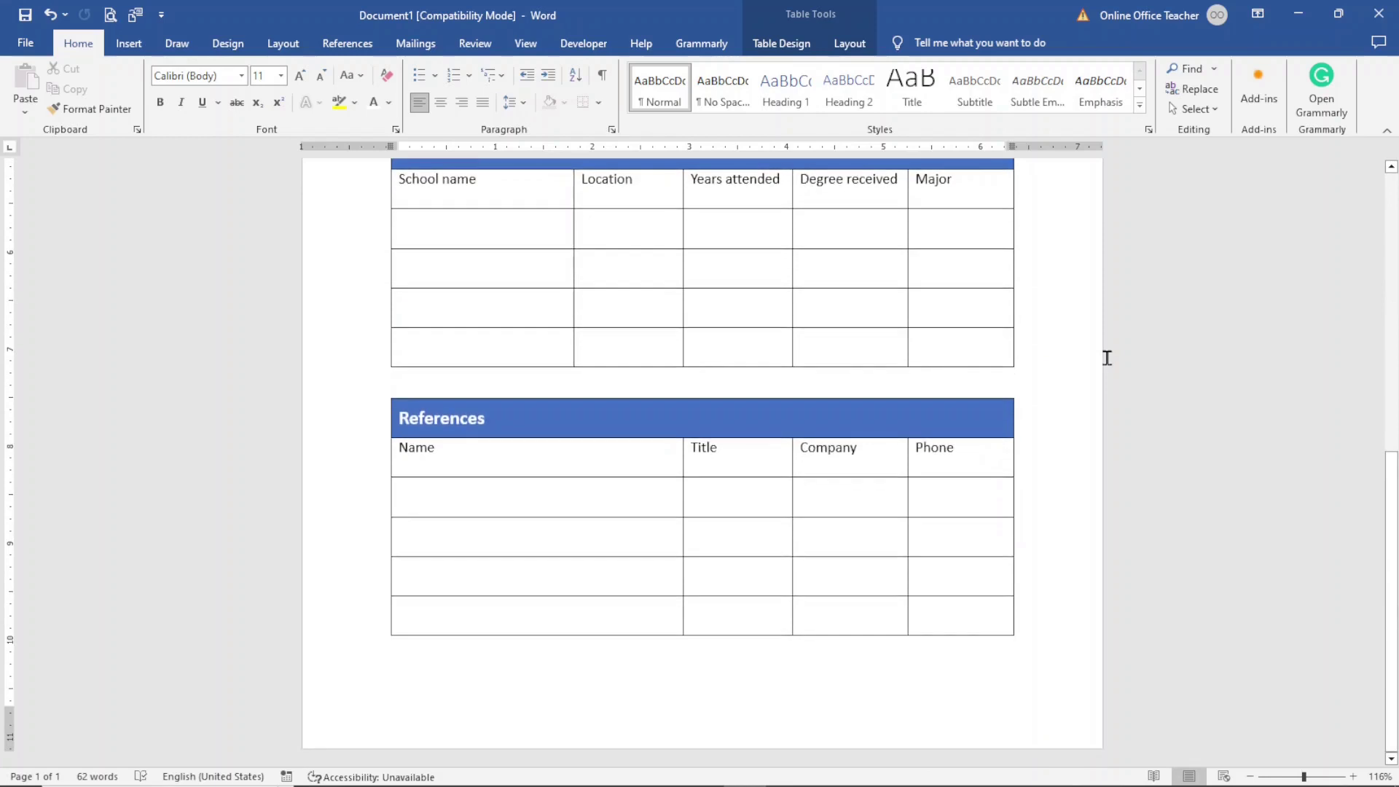
{"action": "scroll", "coordinate": [1107, 358], "scroll_direction": "up", "scroll_amount": 12}
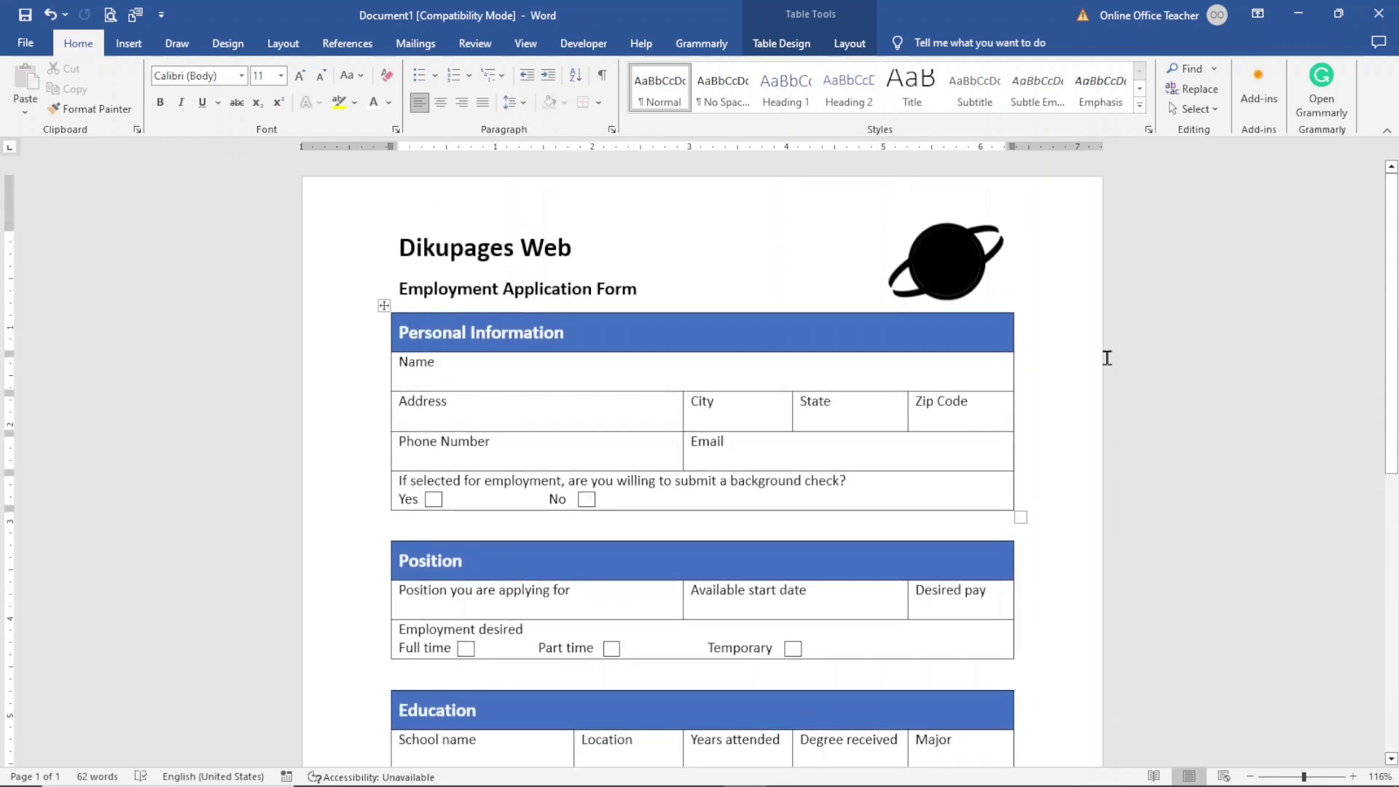
{"action": "scroll", "coordinate": [1107, 357], "scroll_direction": "down", "scroll_amount": 12}
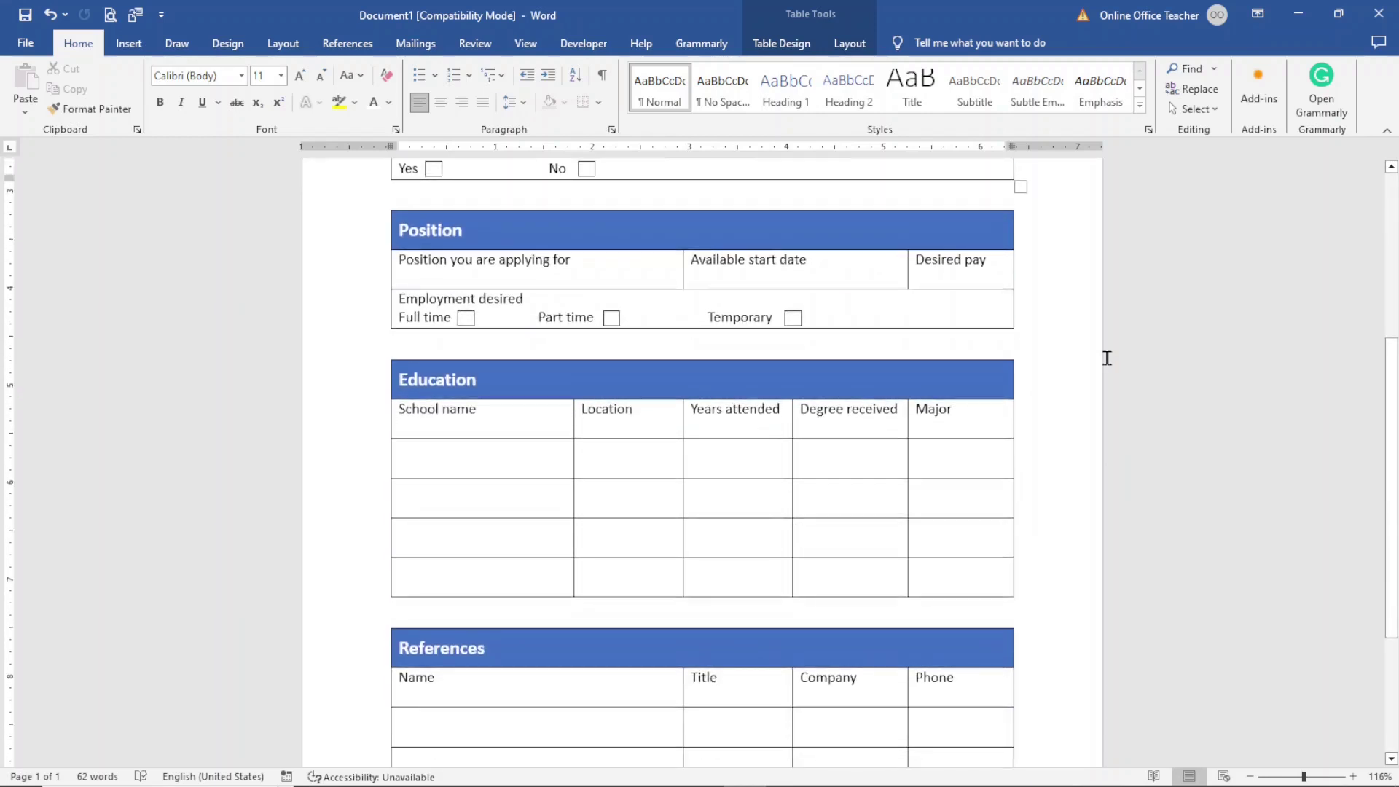
{"action": "scroll", "coordinate": [1107, 358], "scroll_direction": "up", "scroll_amount": 7}
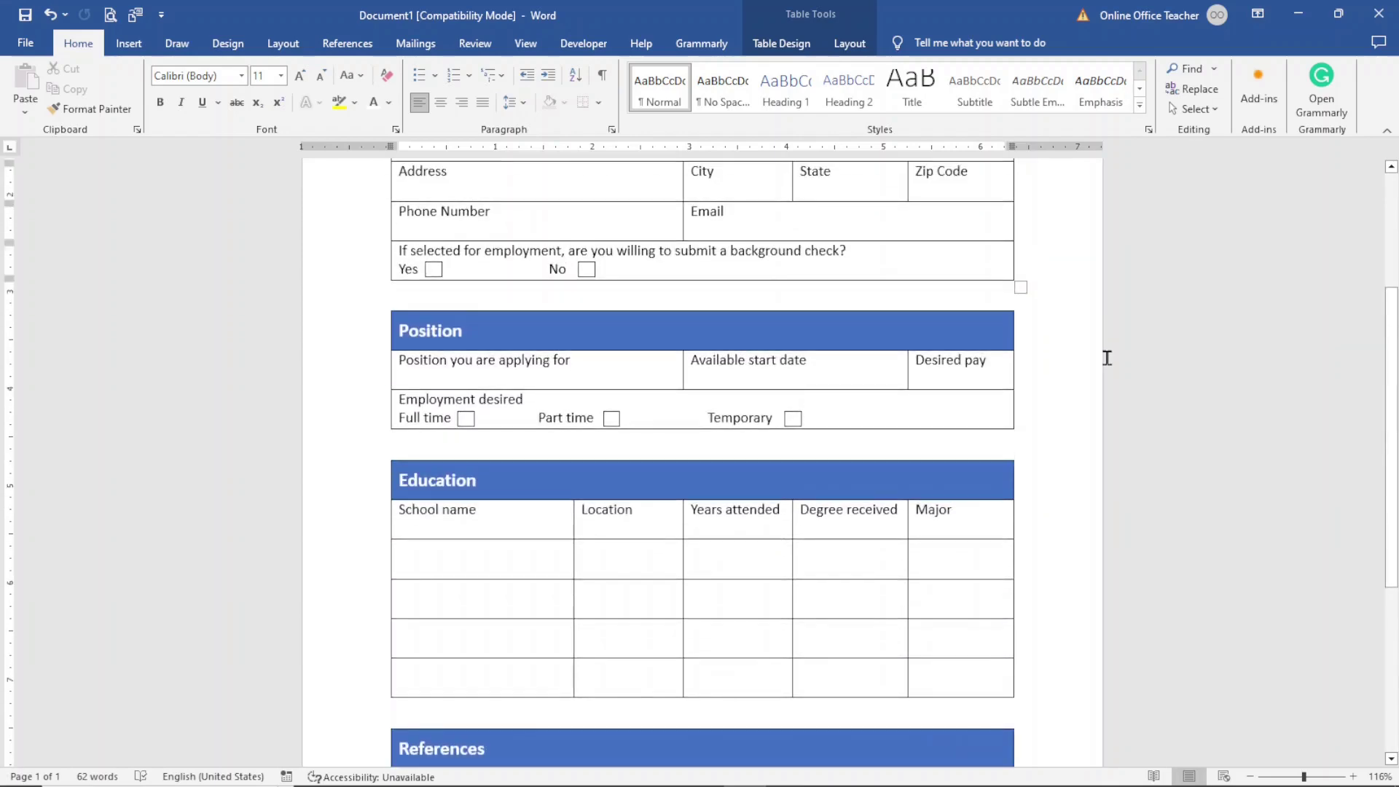